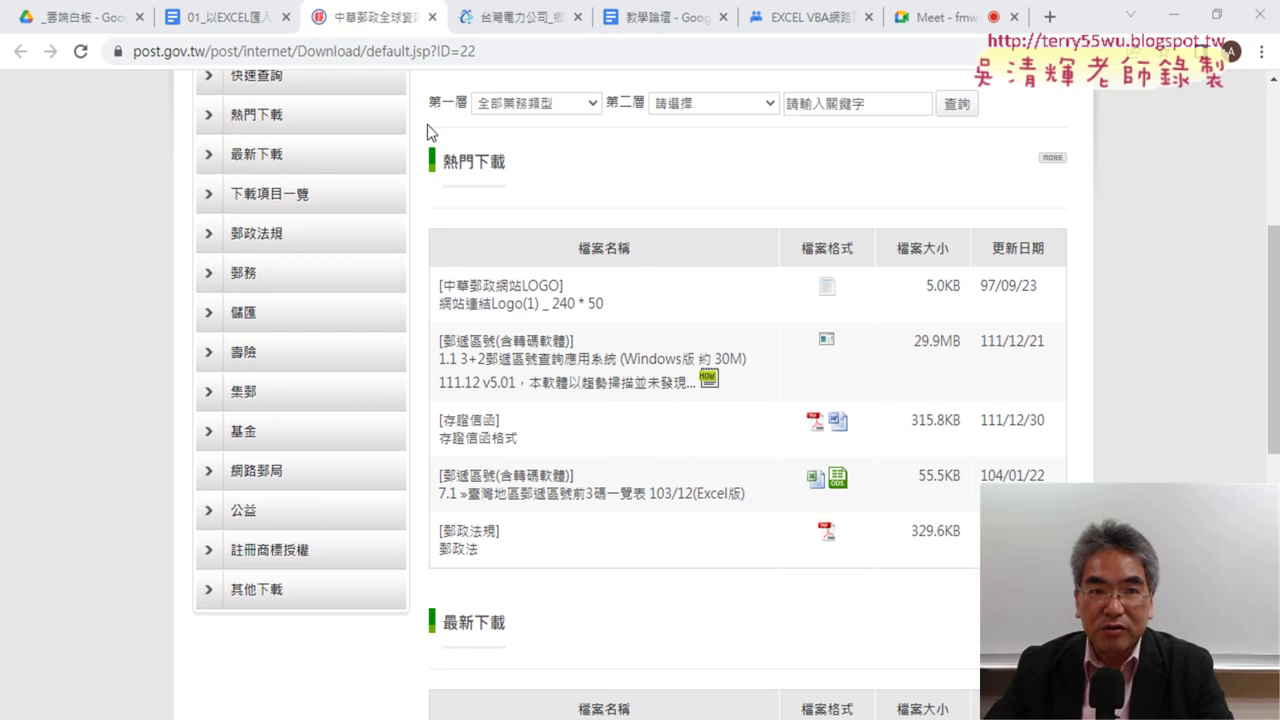
- Download the 3-digit postal code list in Excel format and open the downloaded file
left_click(814, 480)
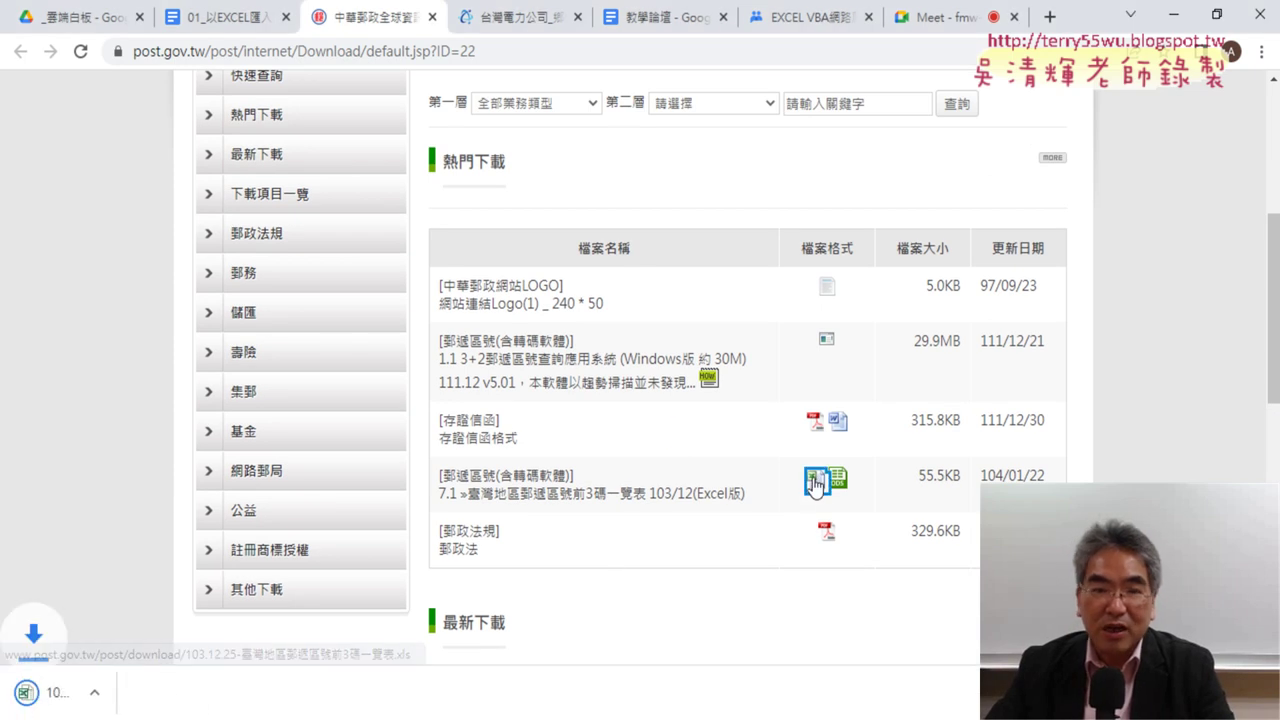
left_click(202, 694)
left_click(257, 559)
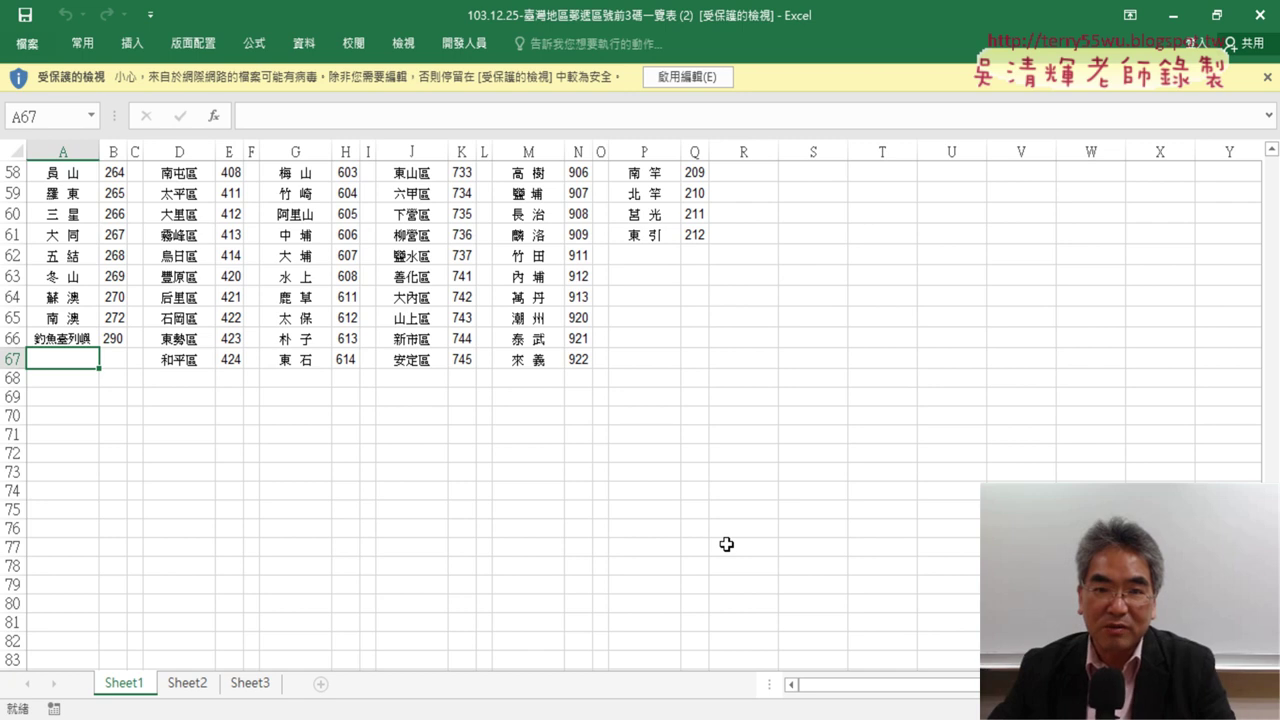
- Enable editing and delete title row 1 so 臺北市 heads the data
left_click(704, 82)
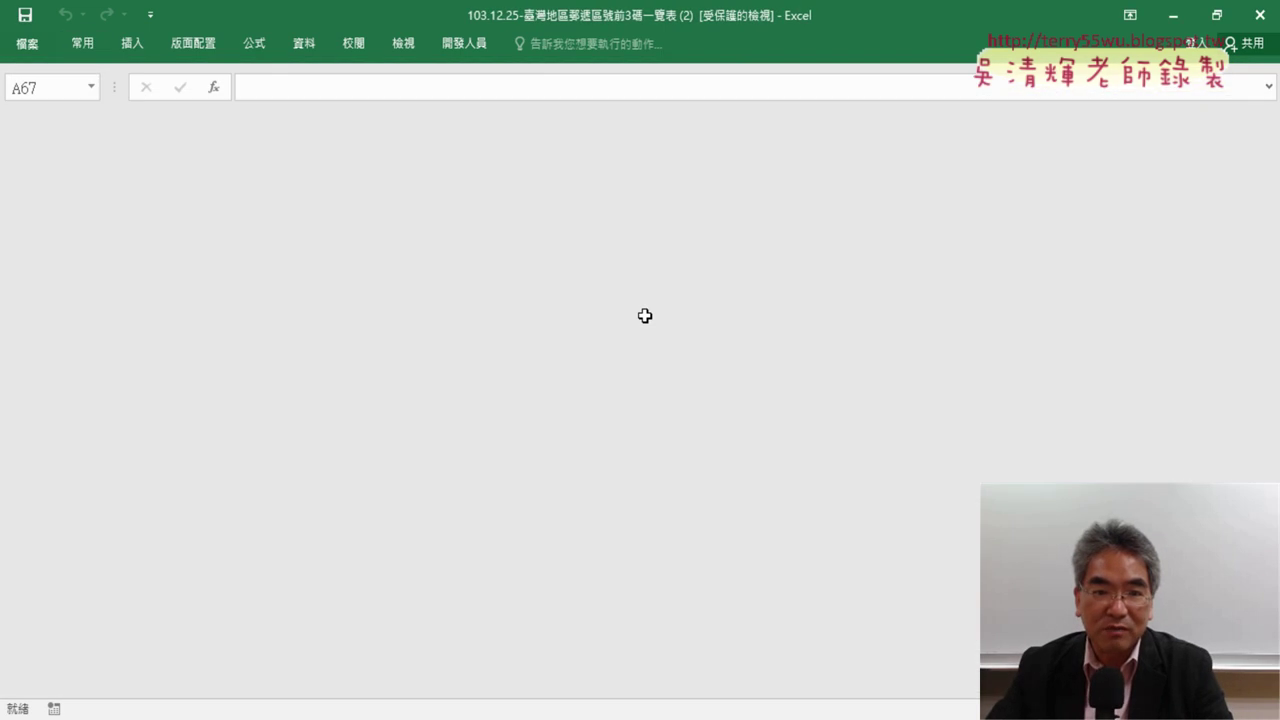
scroll(635, 347, "up", 3)
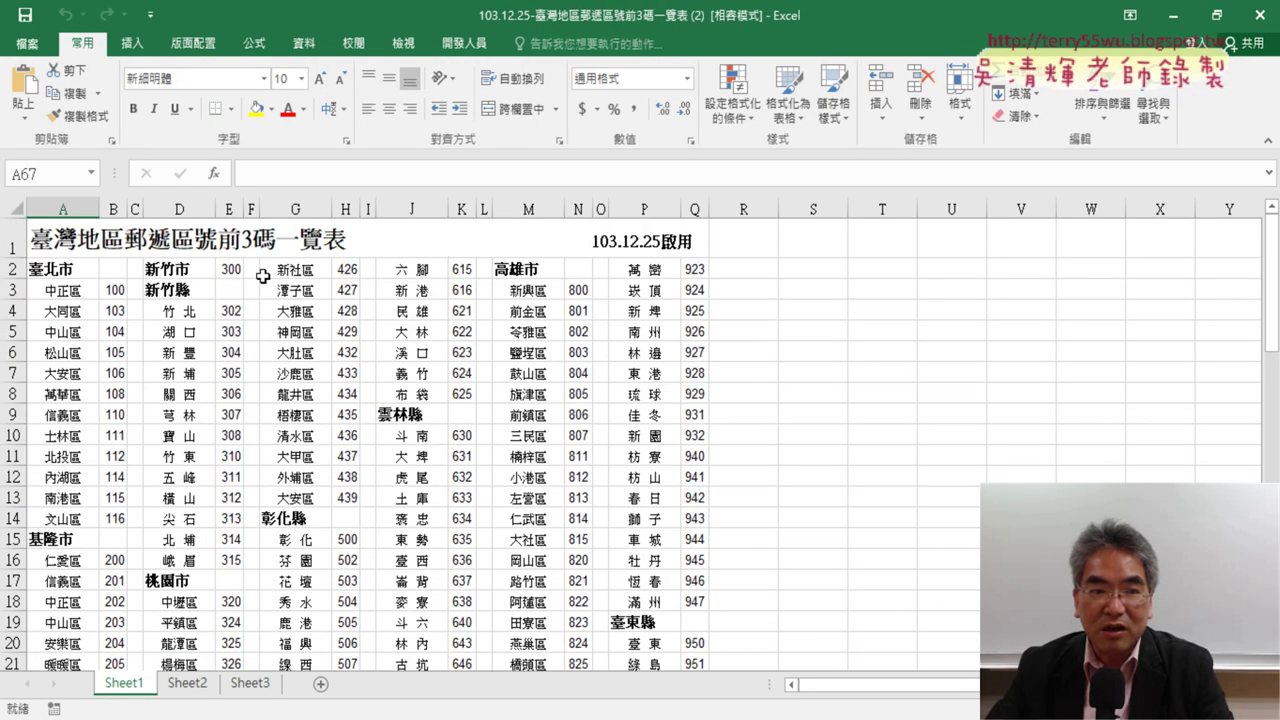
left_click(14, 242)
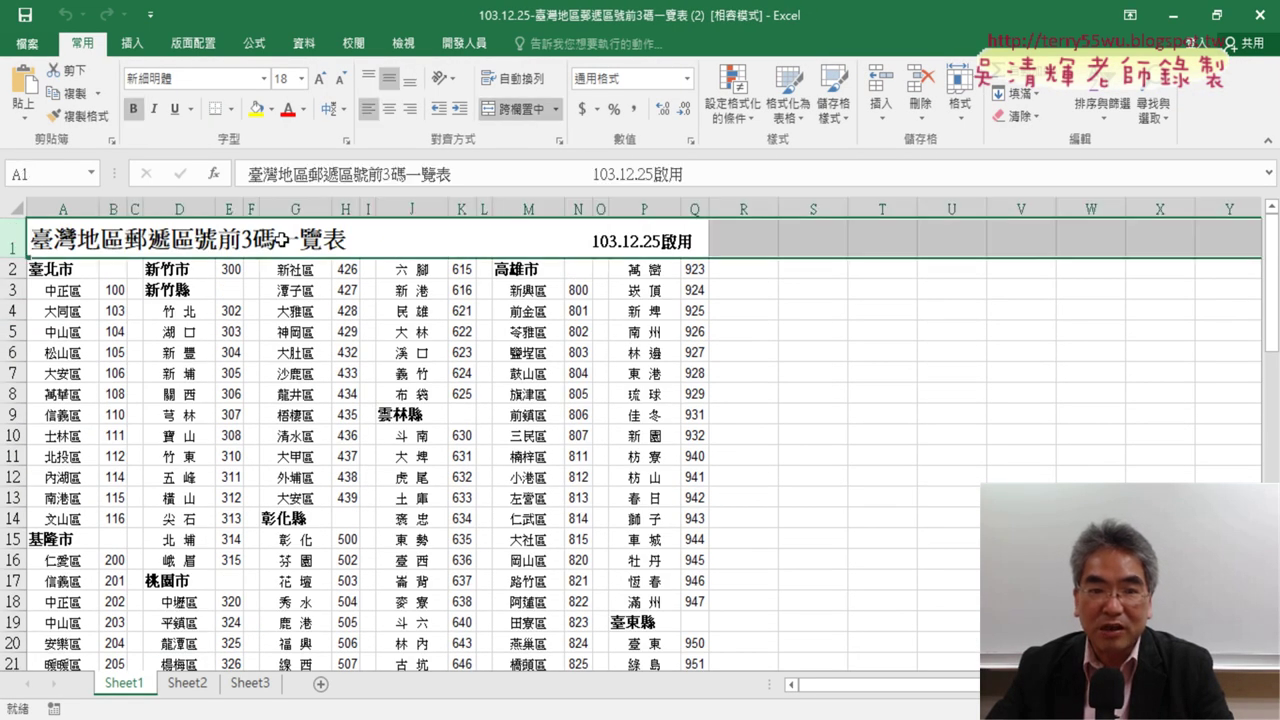
right_click(283, 240)
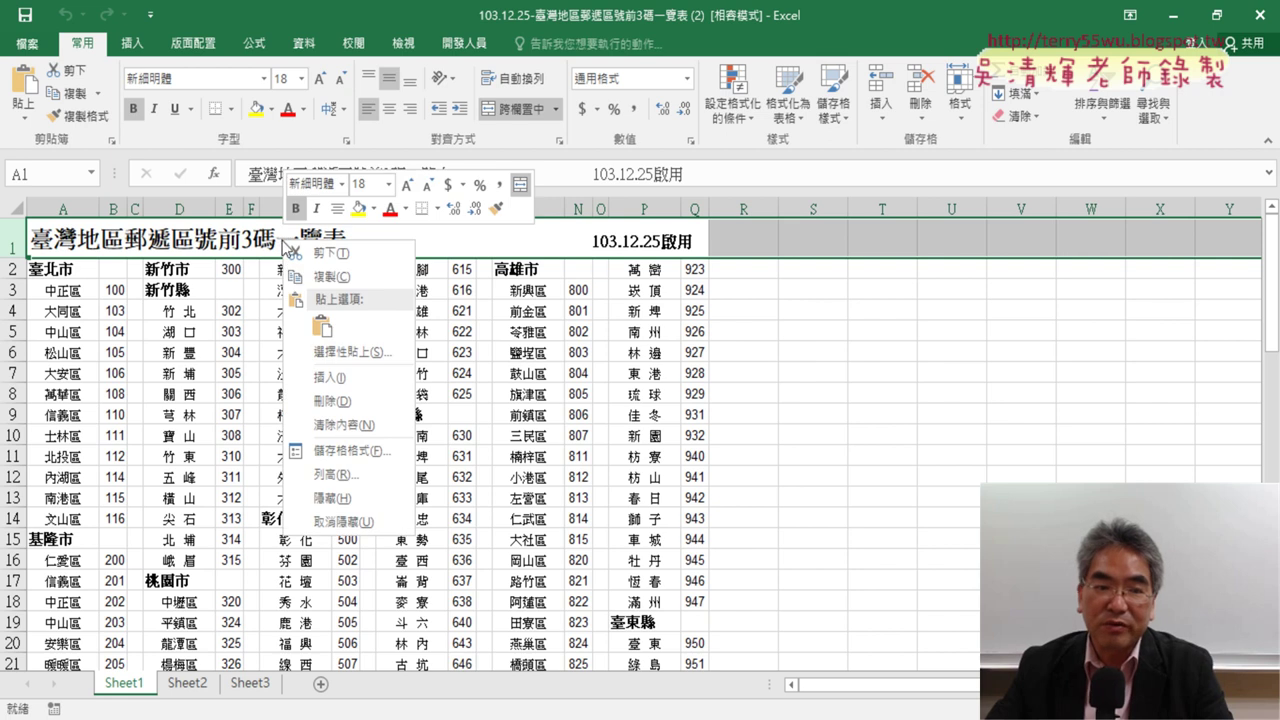
left_click(333, 401)
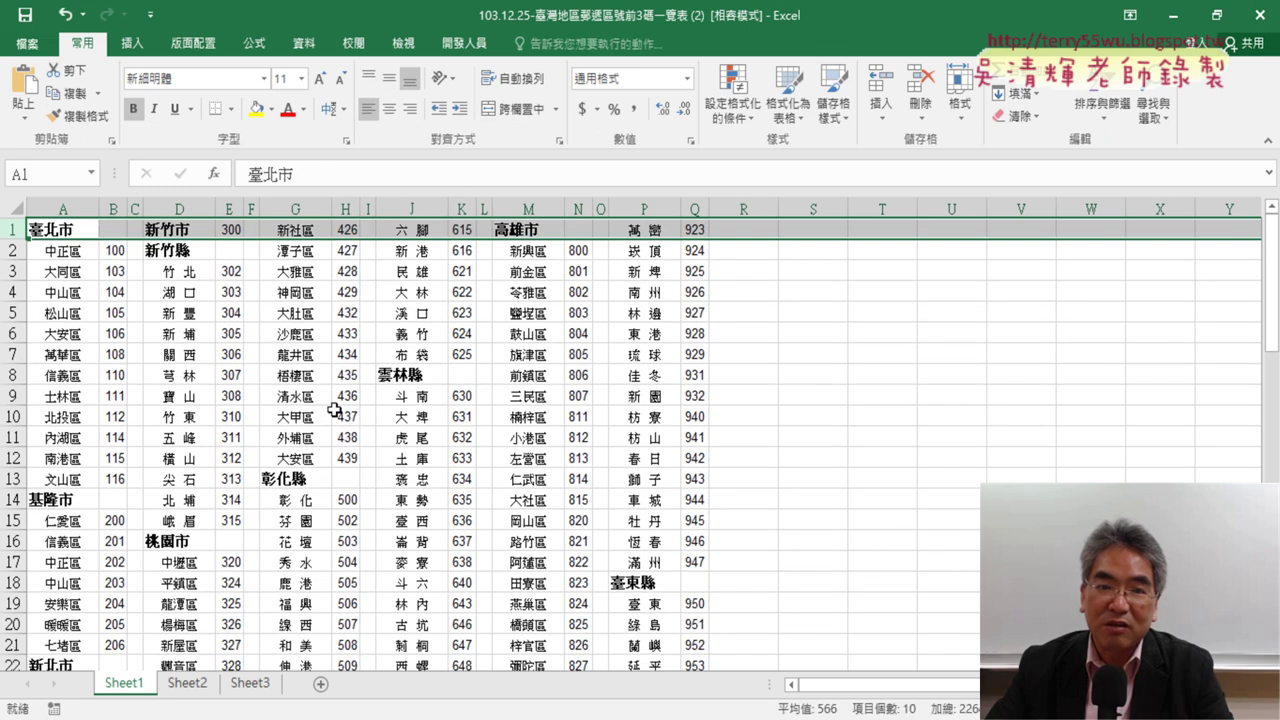
left_click(464, 43)
- Open the VBA editor, shift it left, and make the Project tree taller and wider
left_click(50, 100)
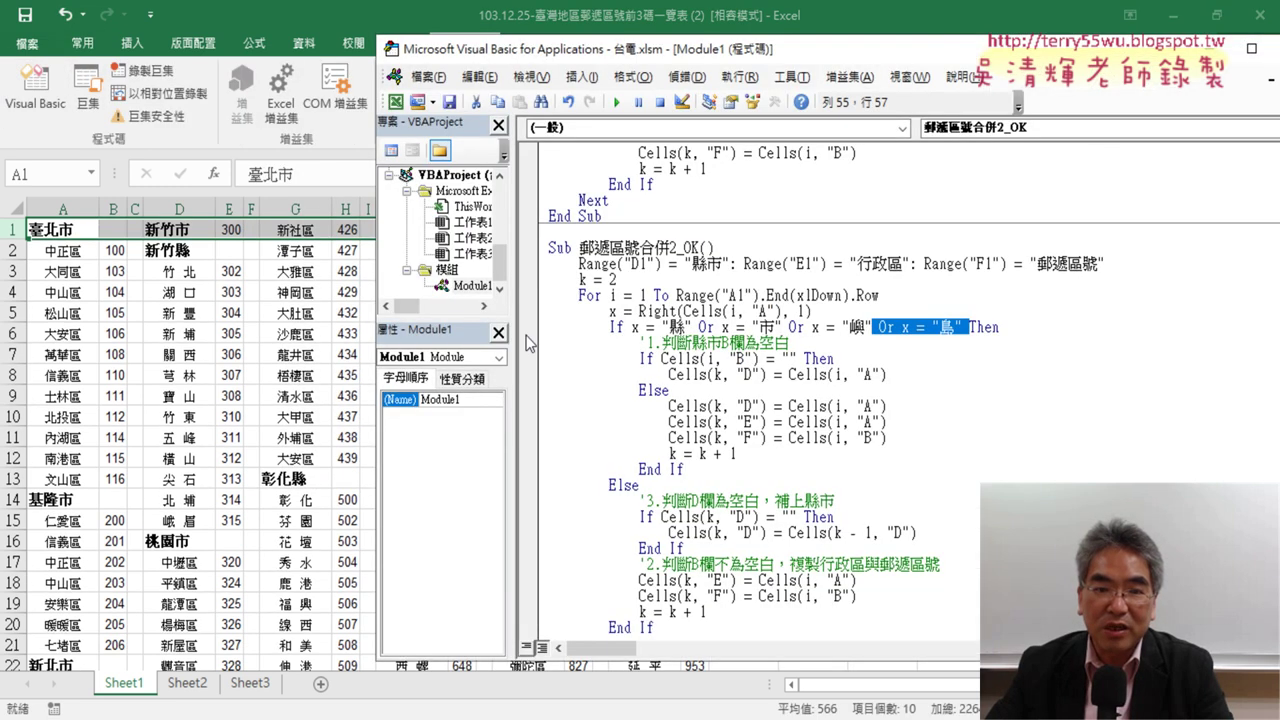
left_click_drag(617, 57, 507, 42)
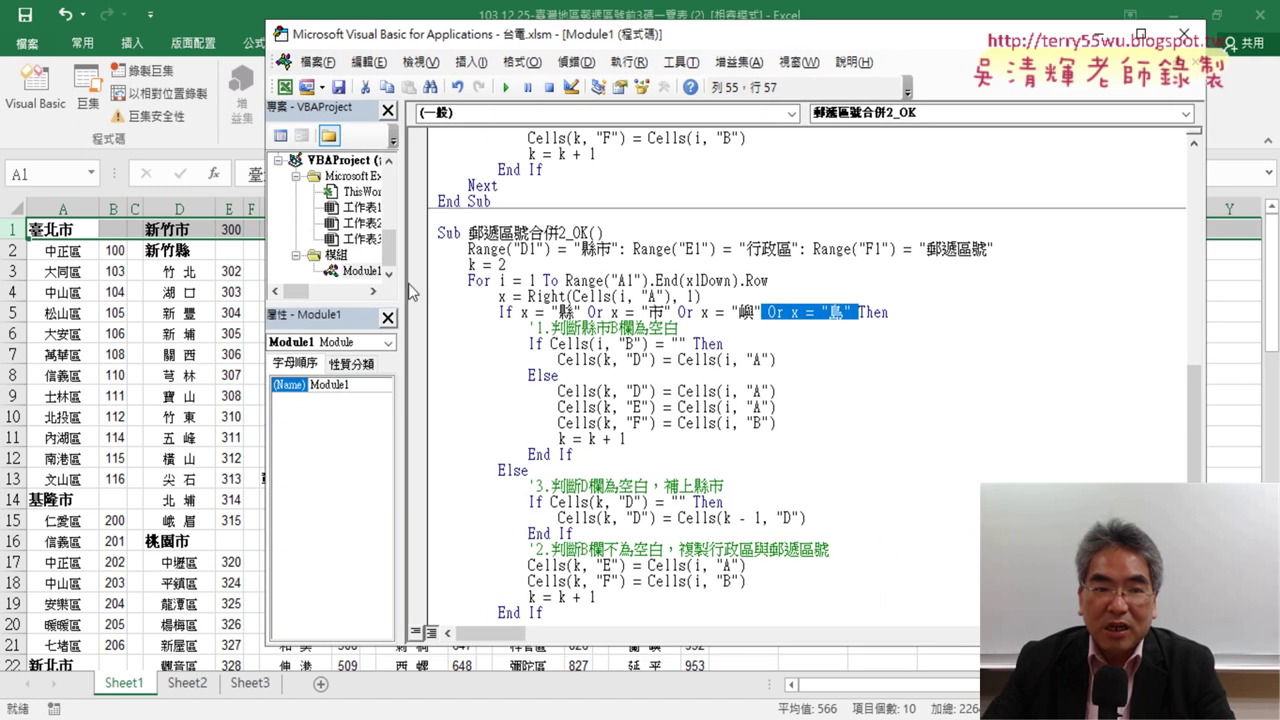
left_click_drag(354, 304, 354, 443)
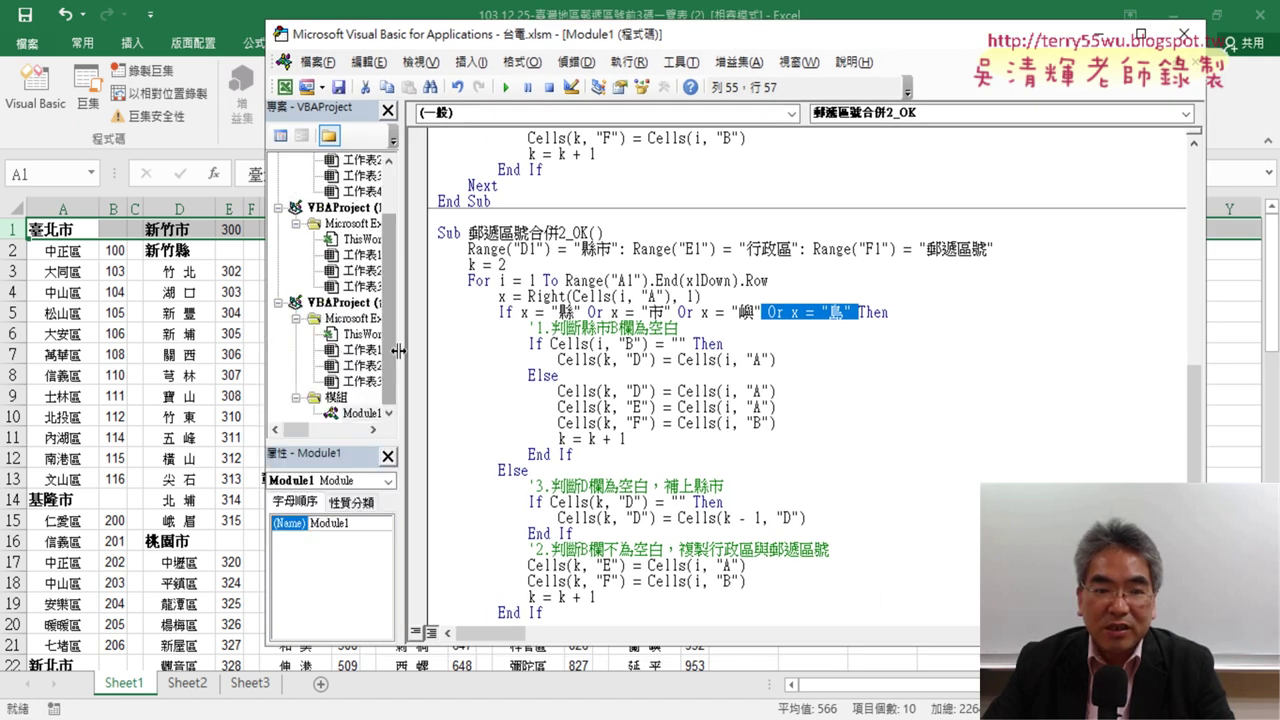
left_click_drag(493, 352, 513, 352)
scroll(497, 282, "up", 5)
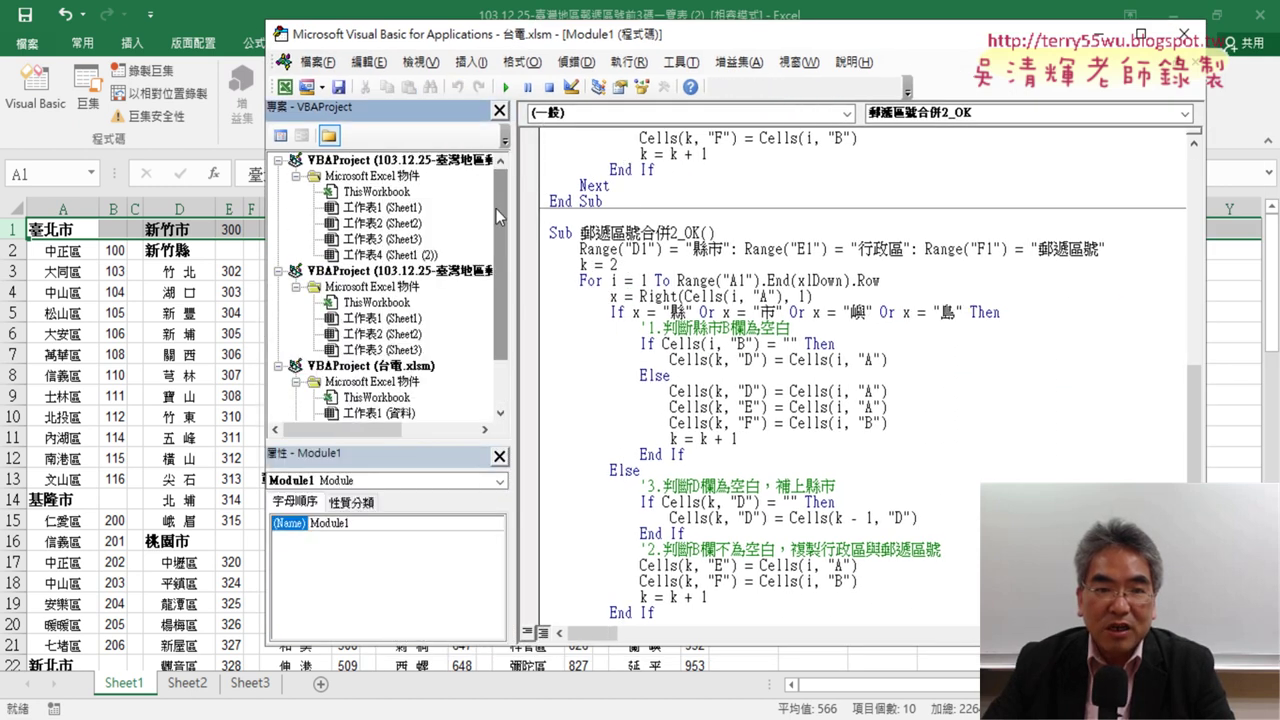
left_click(430, 170)
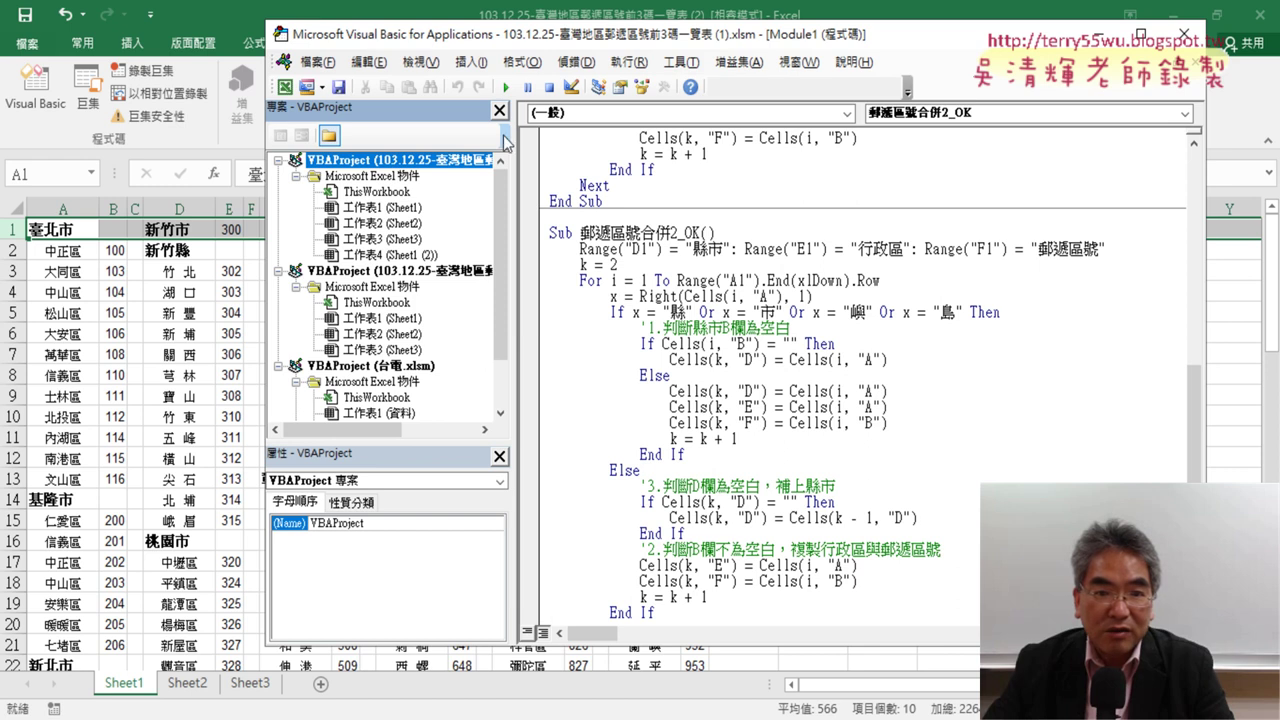
left_click(400, 715)
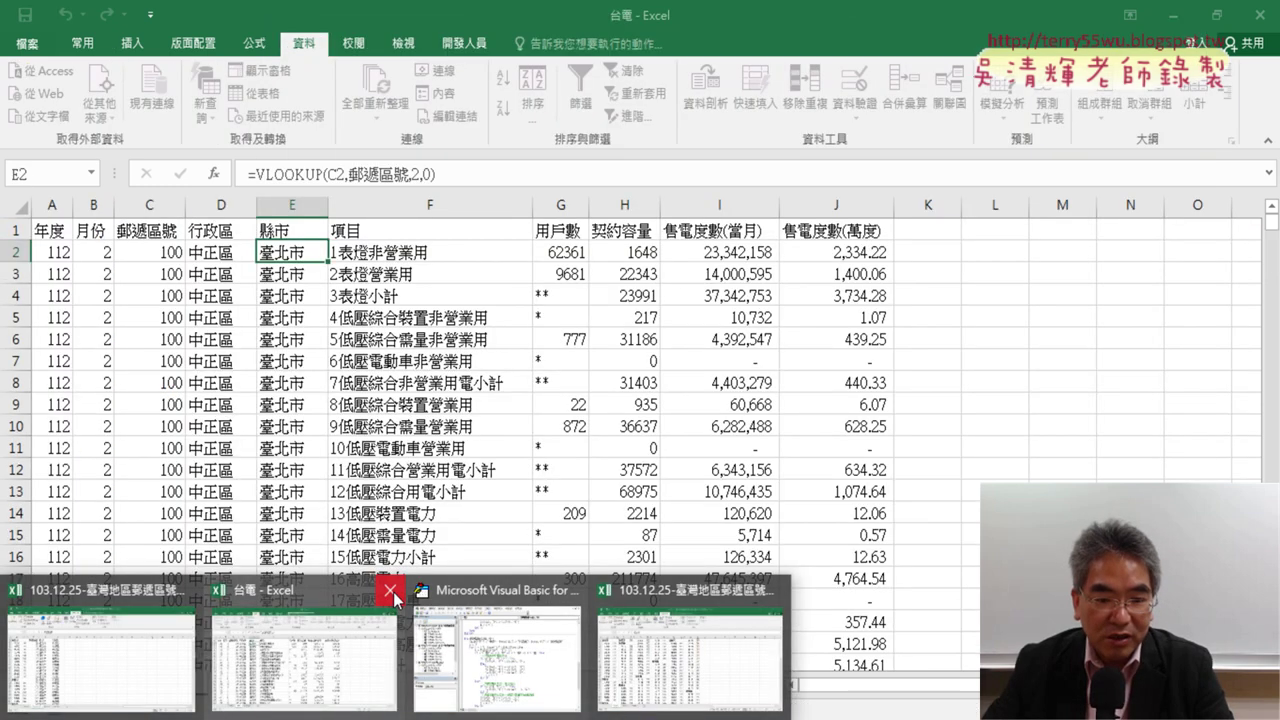
- Close the extra workbooks from the taskbar, saving changes in each prompt
left_click(394, 594)
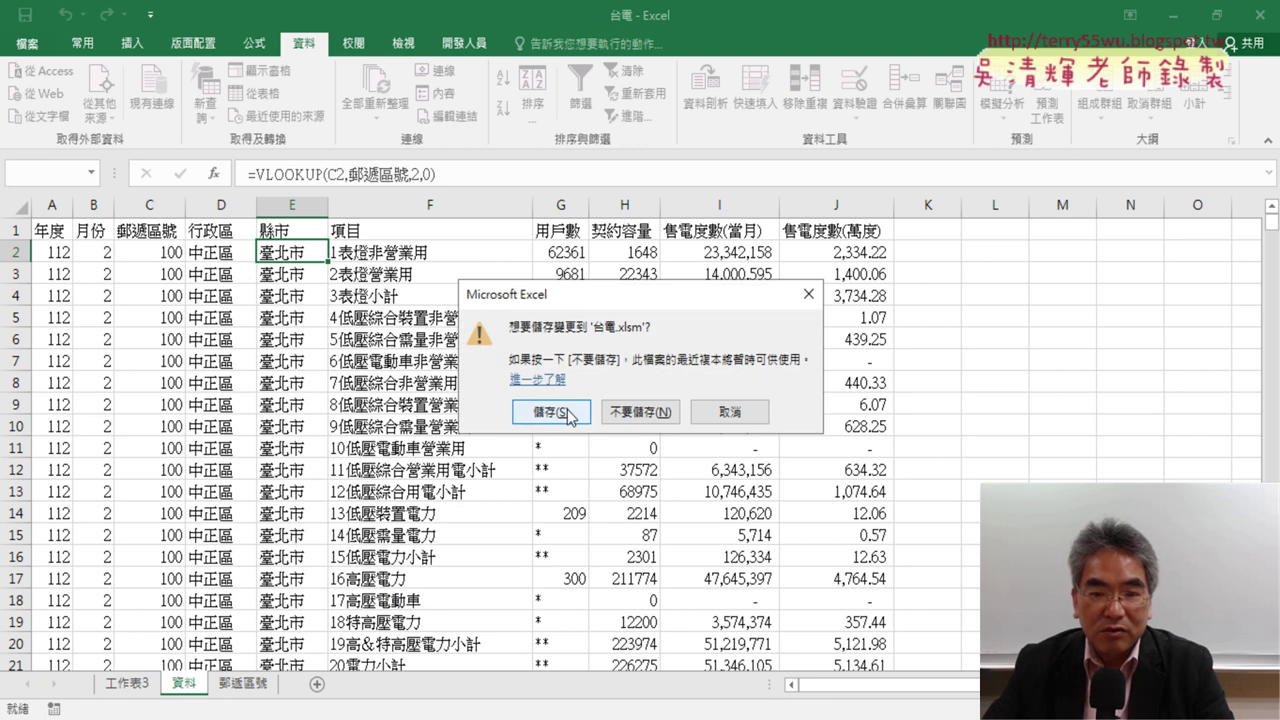
left_click(730, 411)
left_click(400, 715)
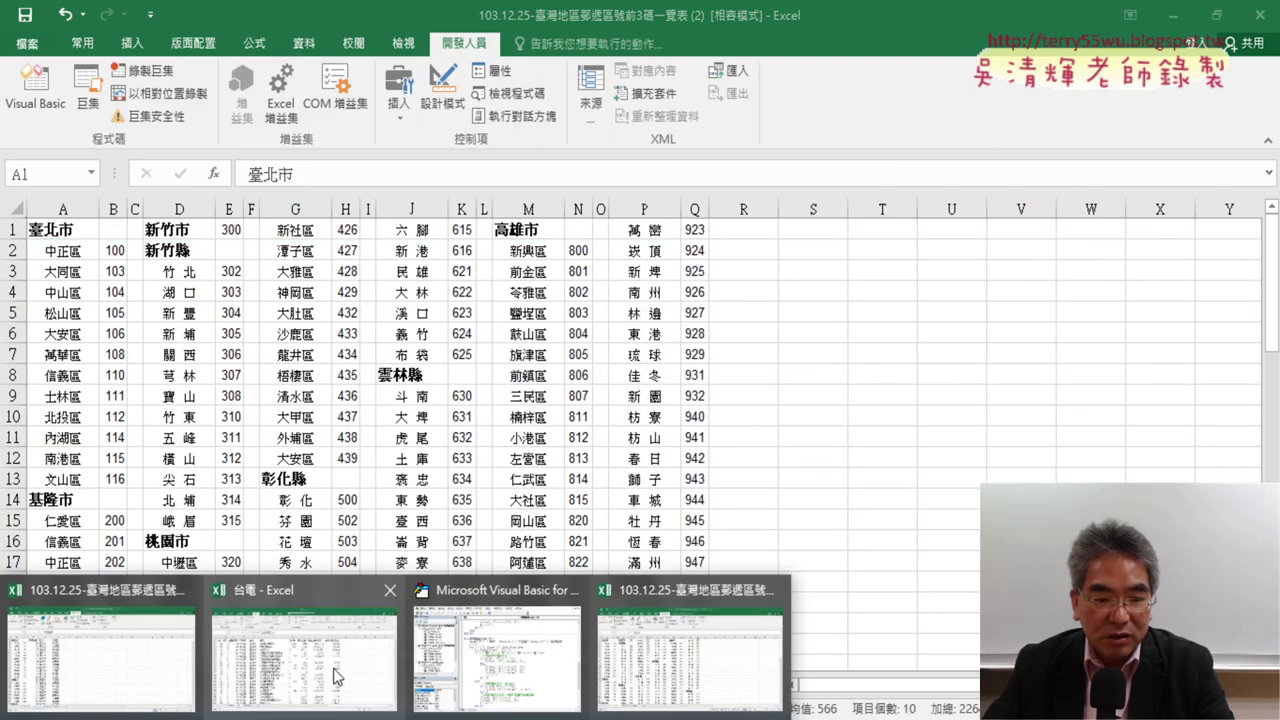
left_click(190, 603)
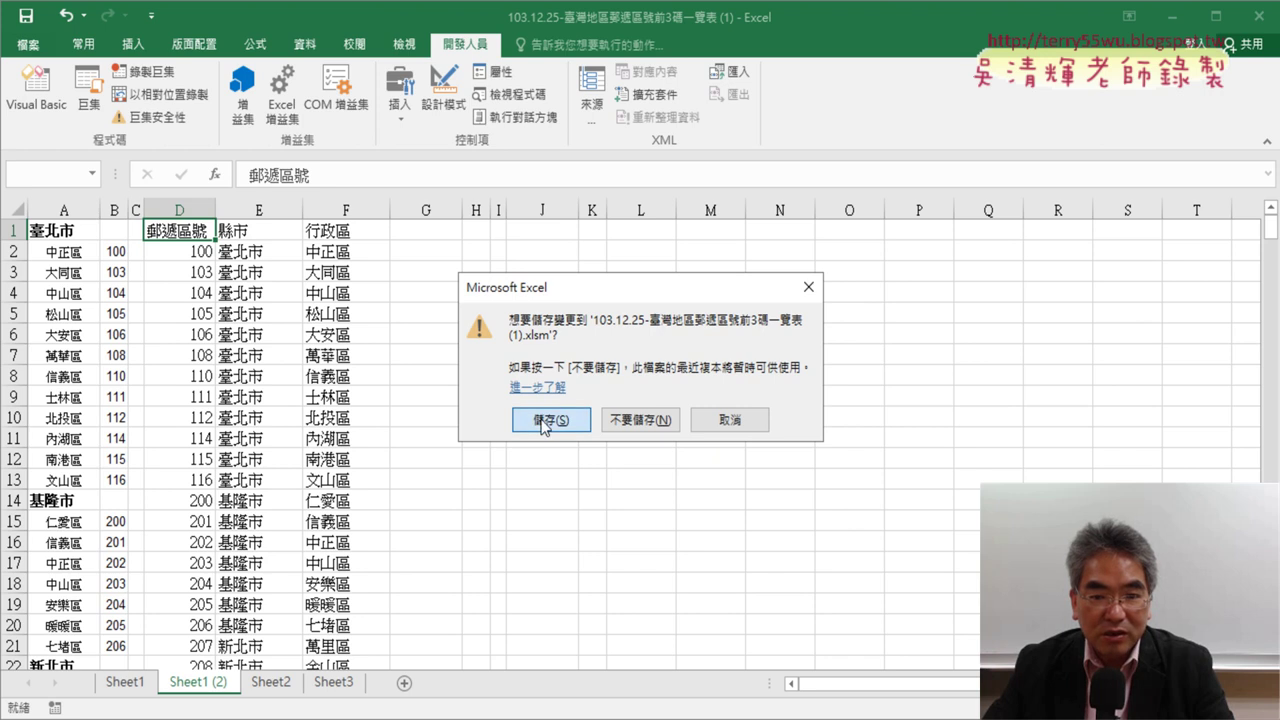
left_click(543, 421)
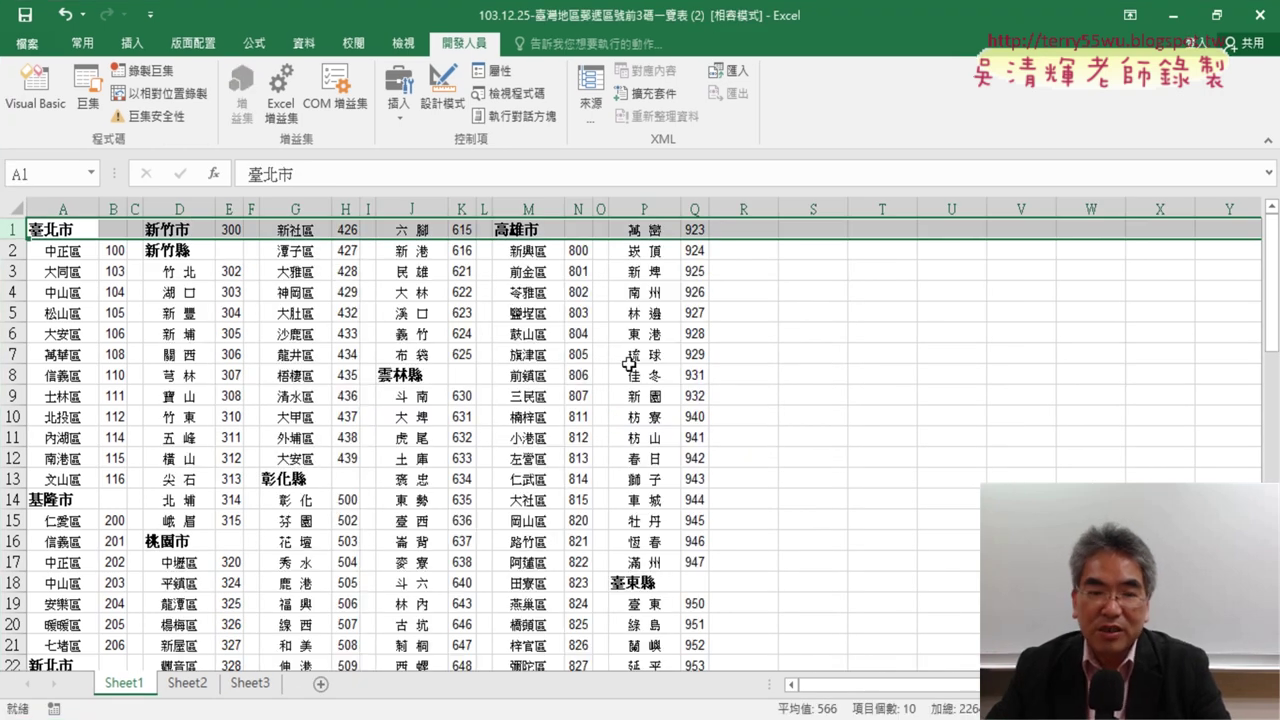
- Check Sheet2 and the blank Sheet3, return to Sheet1, and reopen the VBA editor
left_click(205, 688)
left_click(240, 688)
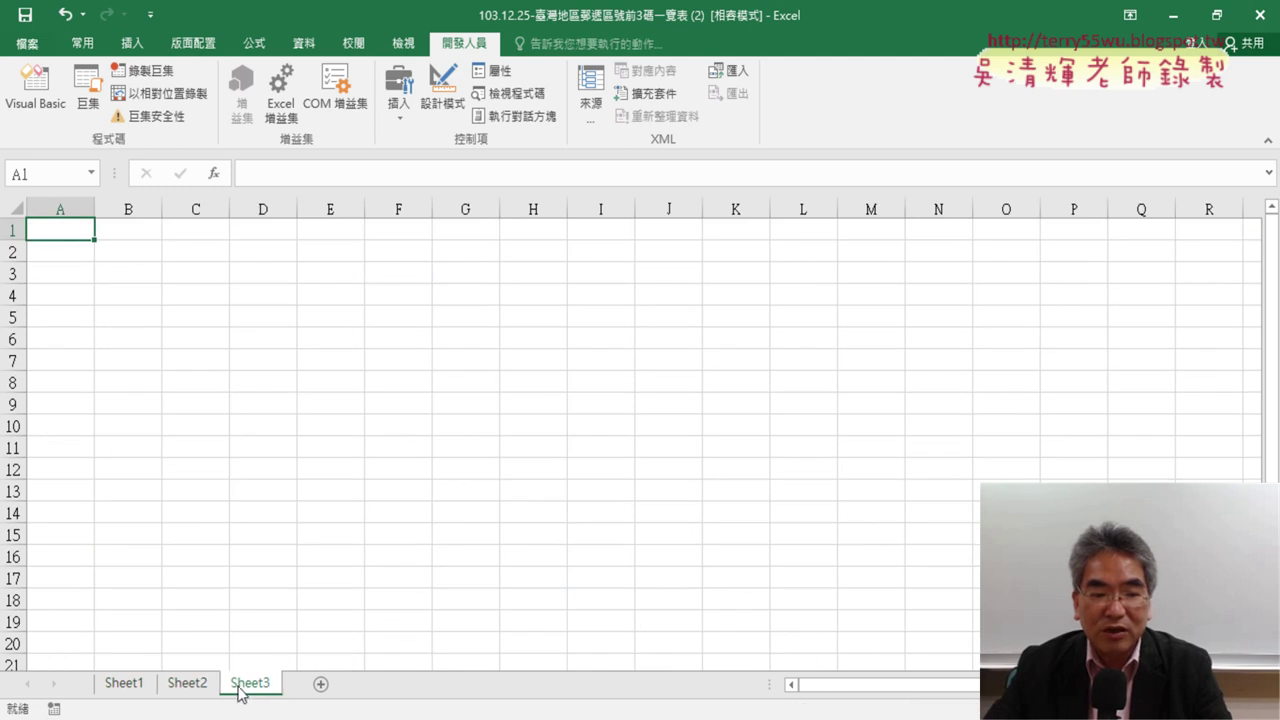
left_click(140, 688)
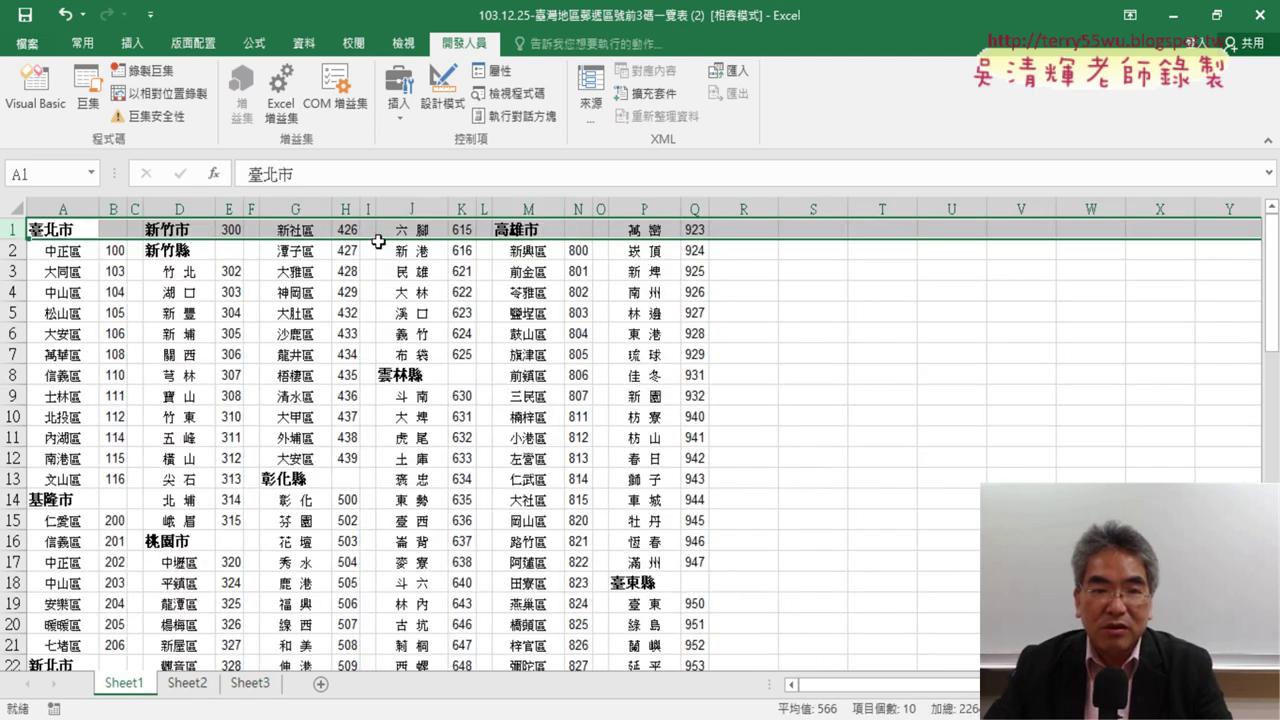
left_click(35, 88)
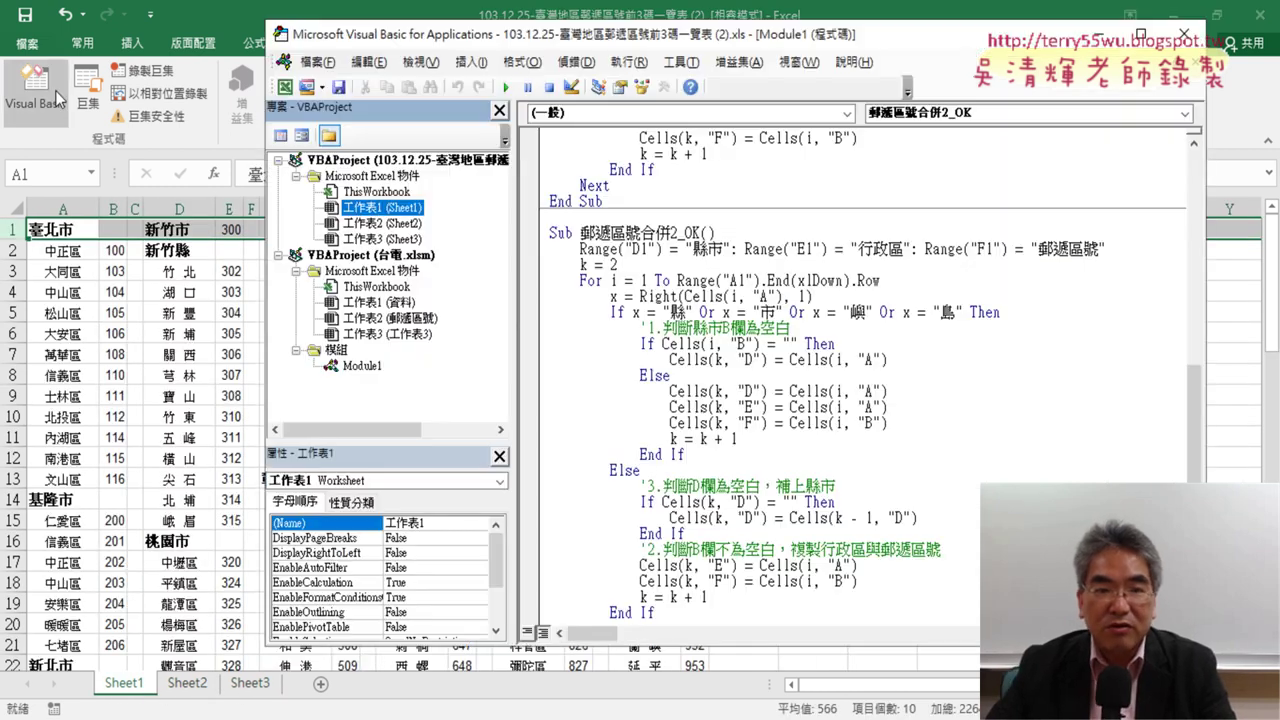
- Insert a new Module1 into the postal-code workbook's VBA project and select it
right_click(376, 223)
mouse_move(470, 304)
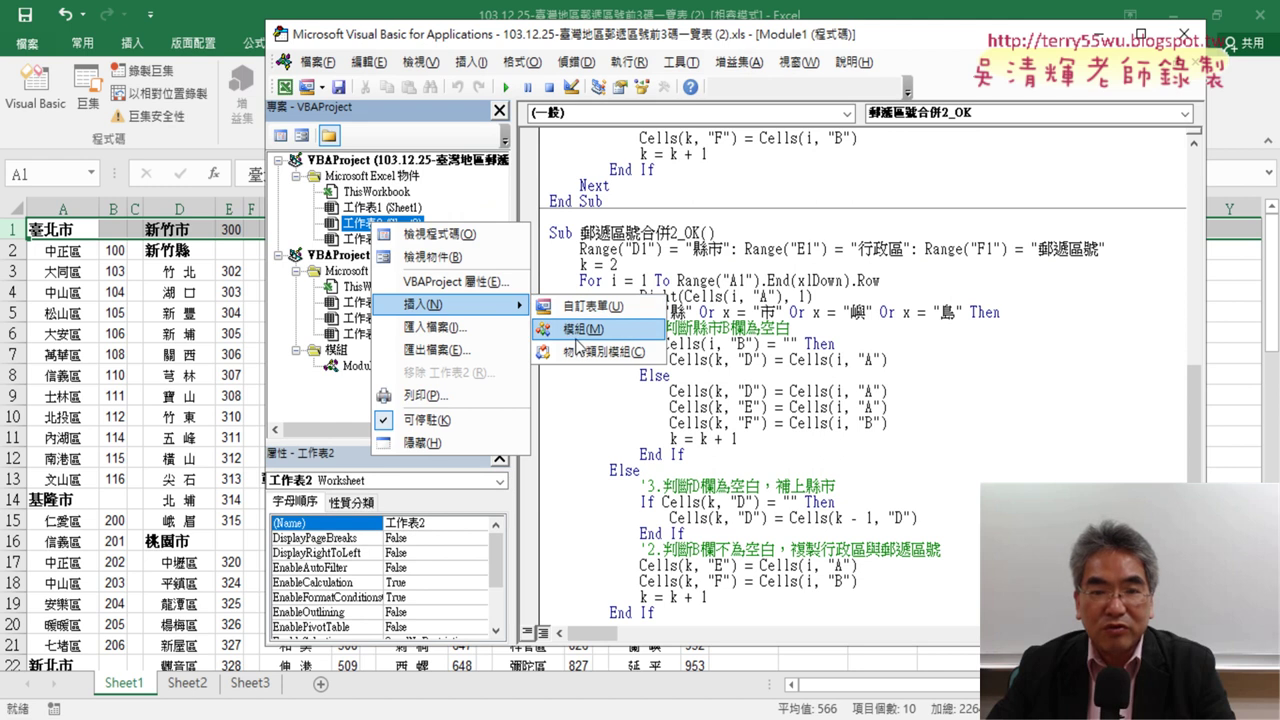
left_click(577, 336)
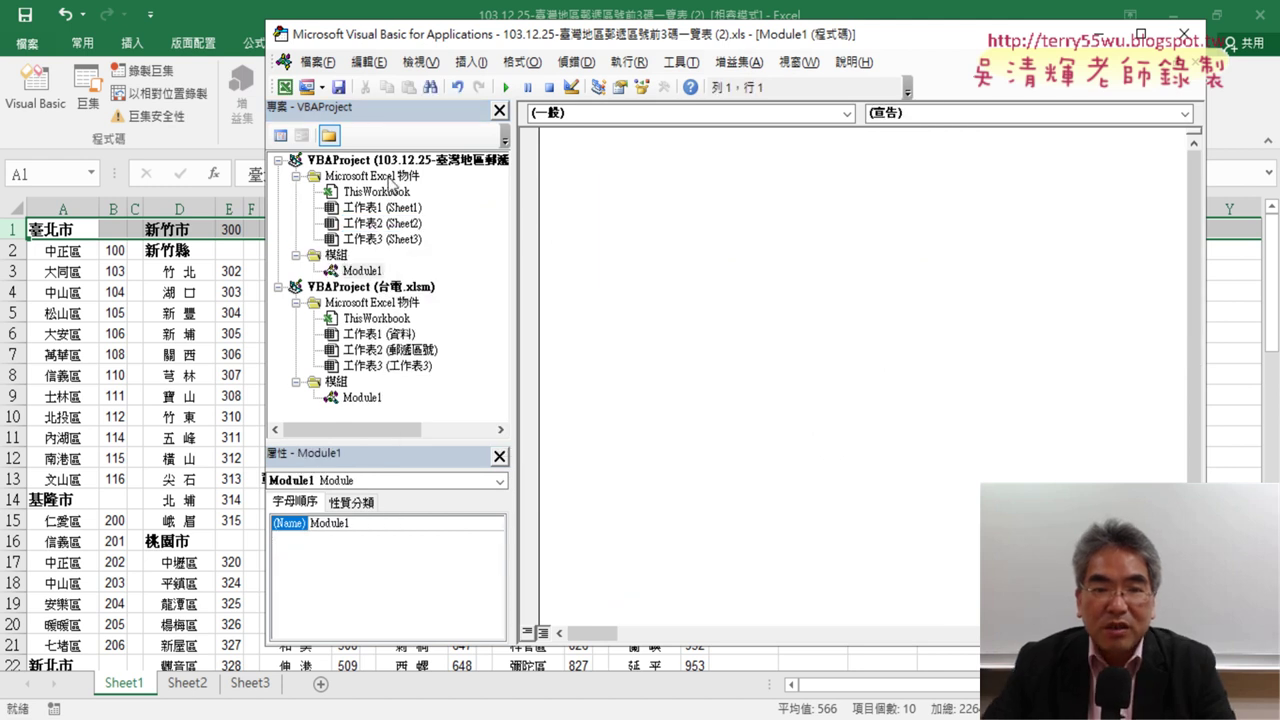
left_click(361, 271)
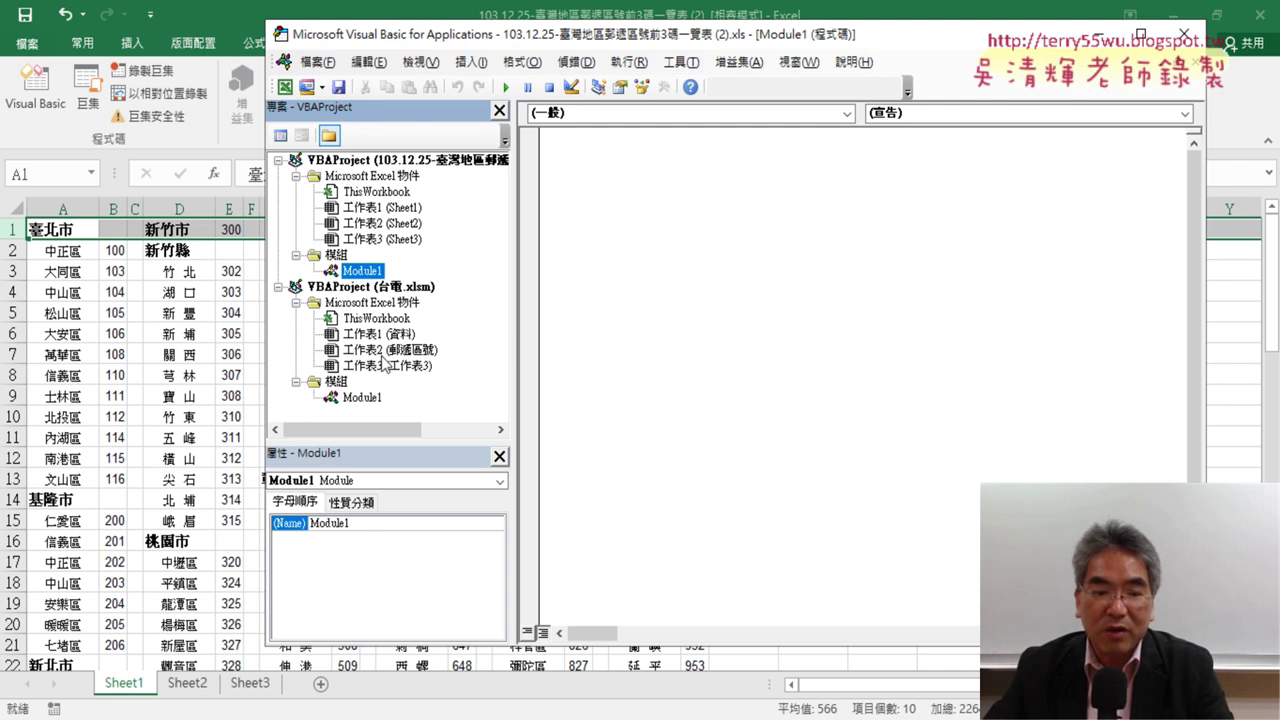
mouse_move(278, 700)
left_click(200, 665)
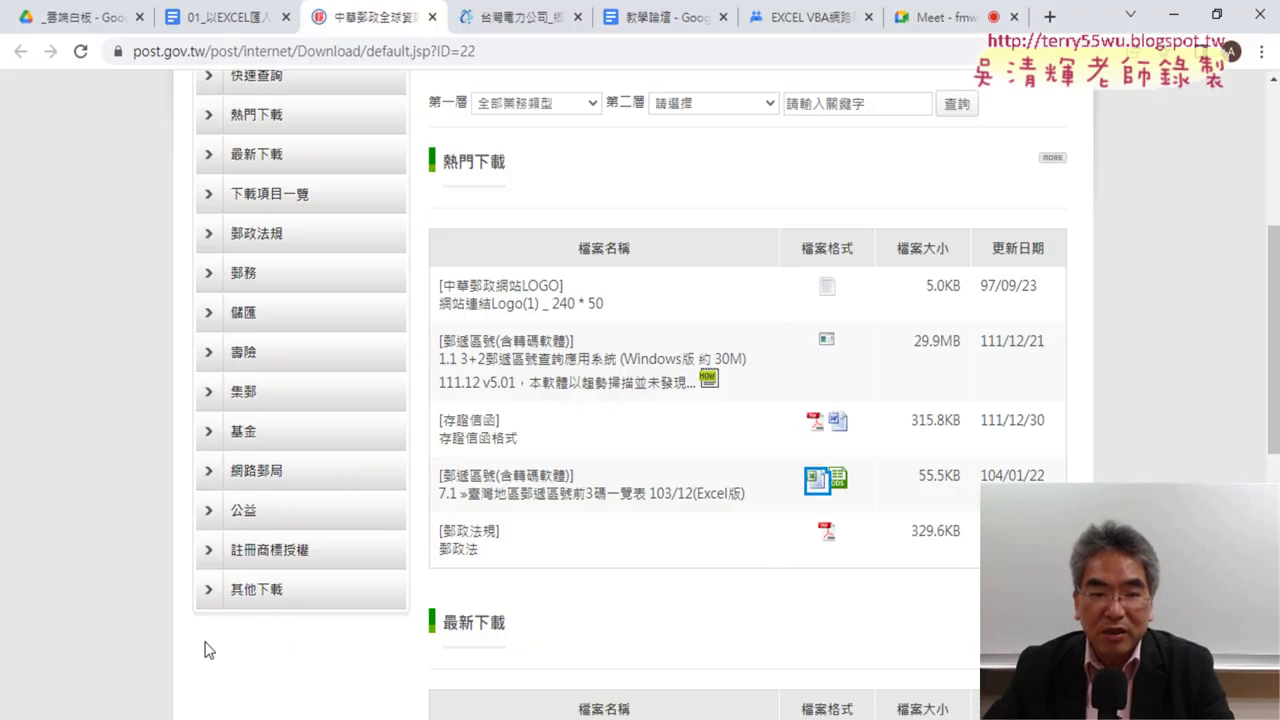
left_click(257, 25)
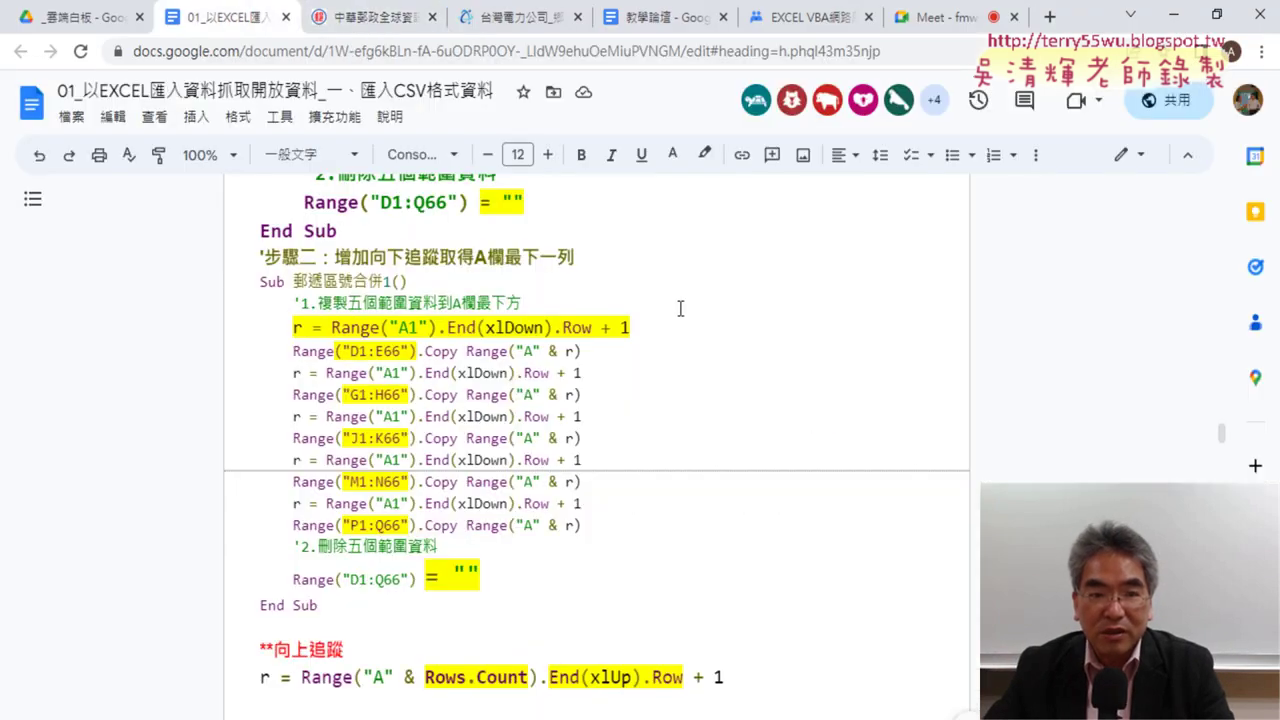
scroll(680, 309, "up", 1)
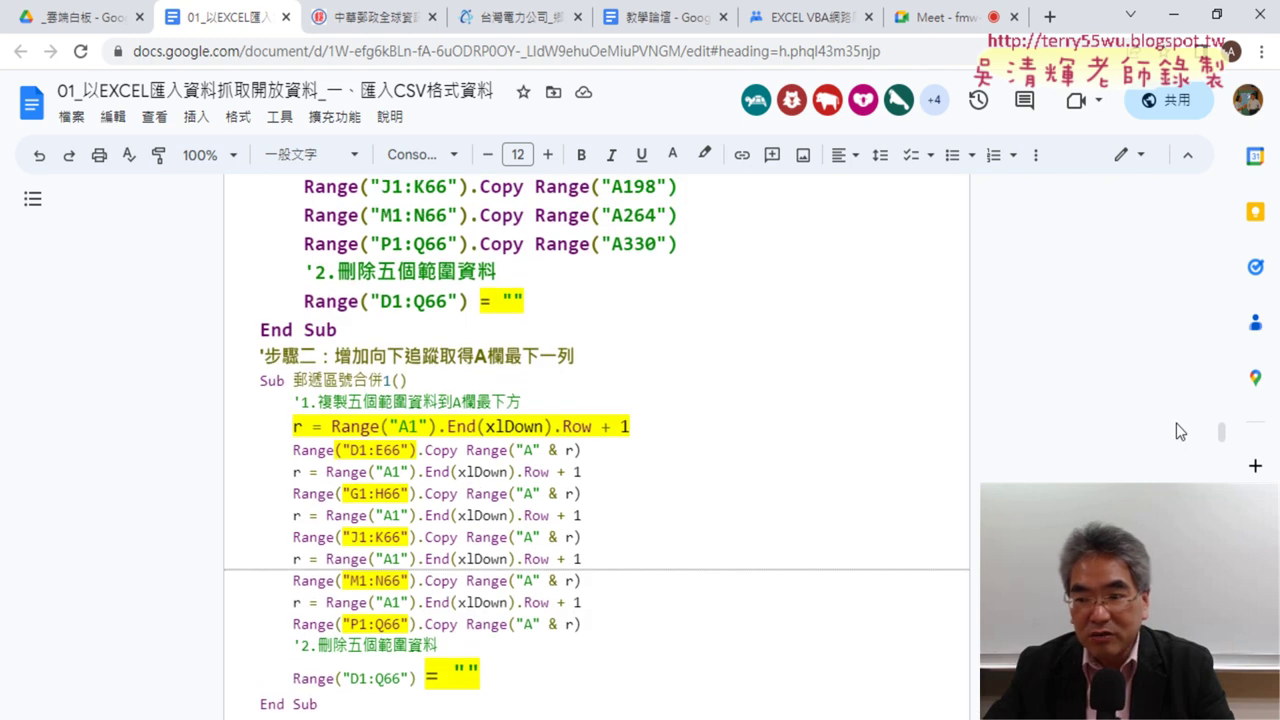
scroll(634, 557, "down", 2)
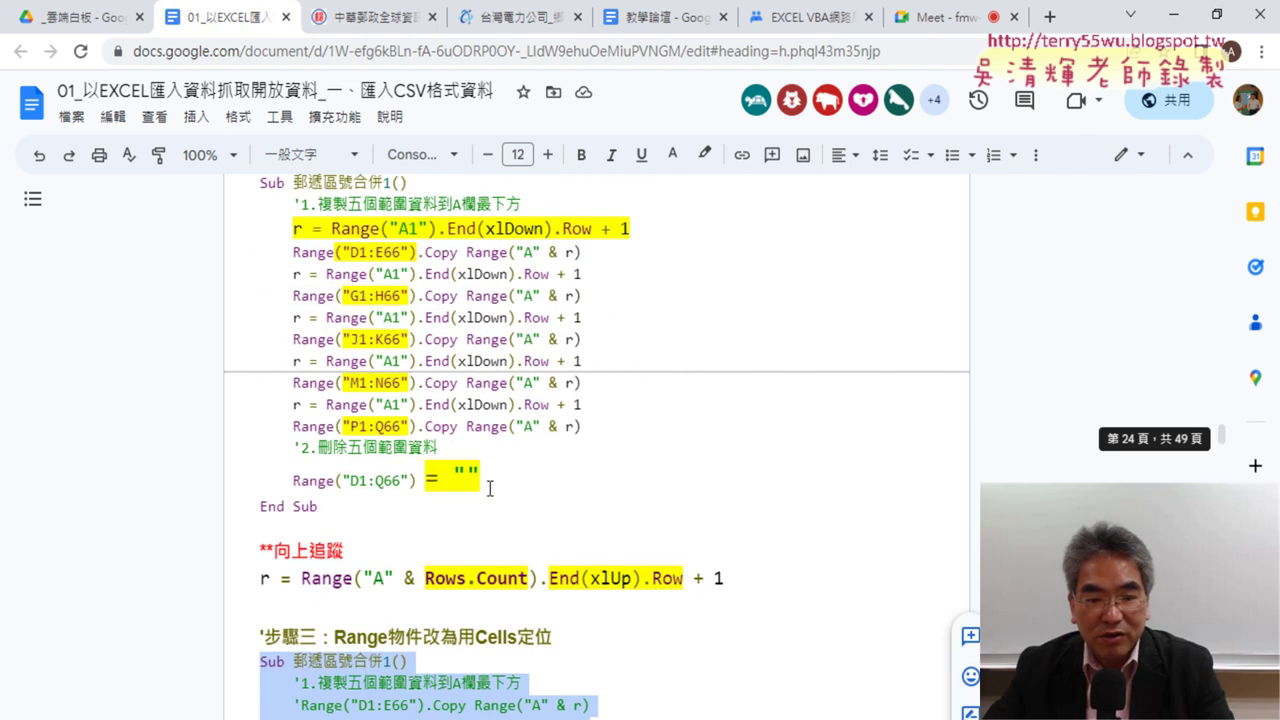
left_click_drag(345, 497, 322, 432)
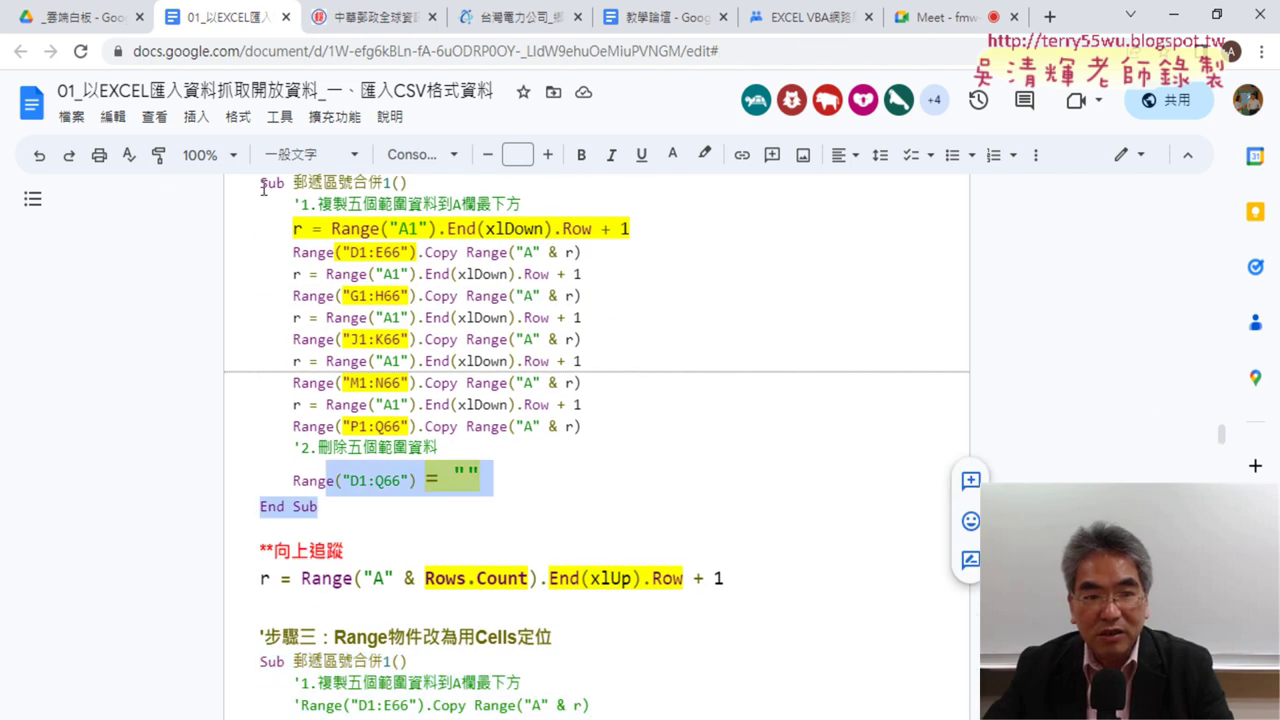
left_click_drag(260, 244, 602, 507)
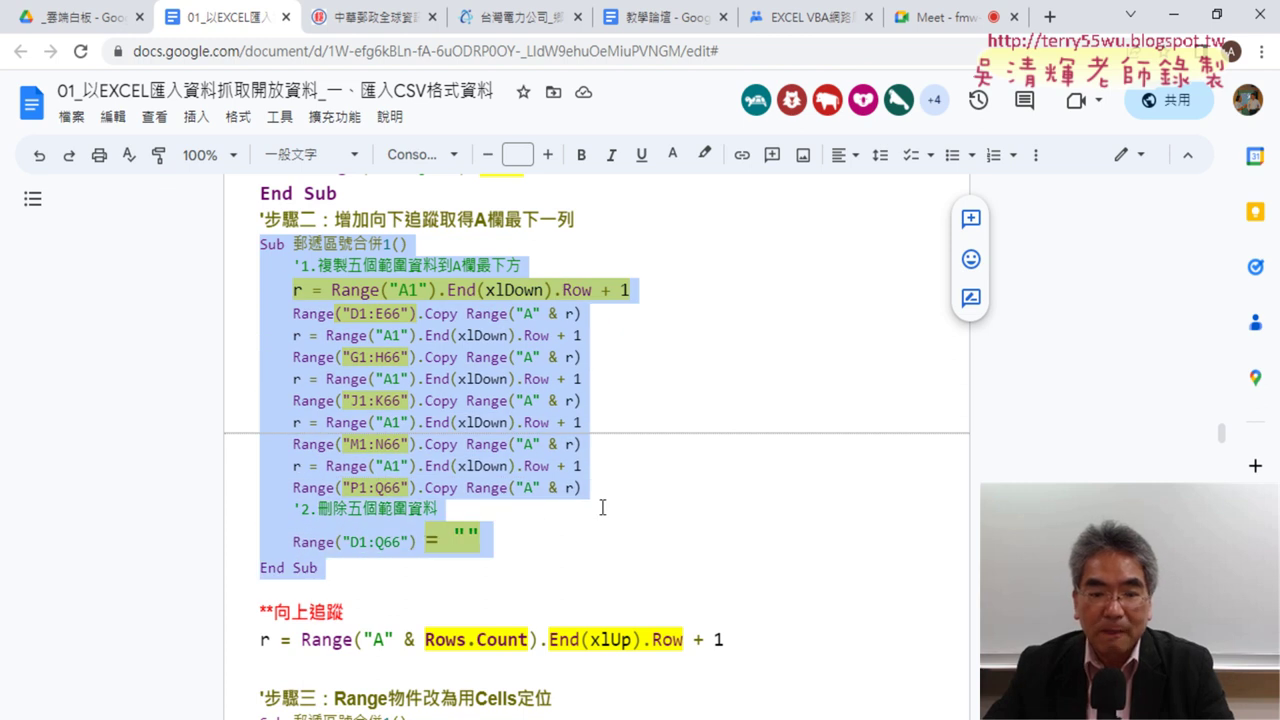
scroll(602, 507, "down", 2)
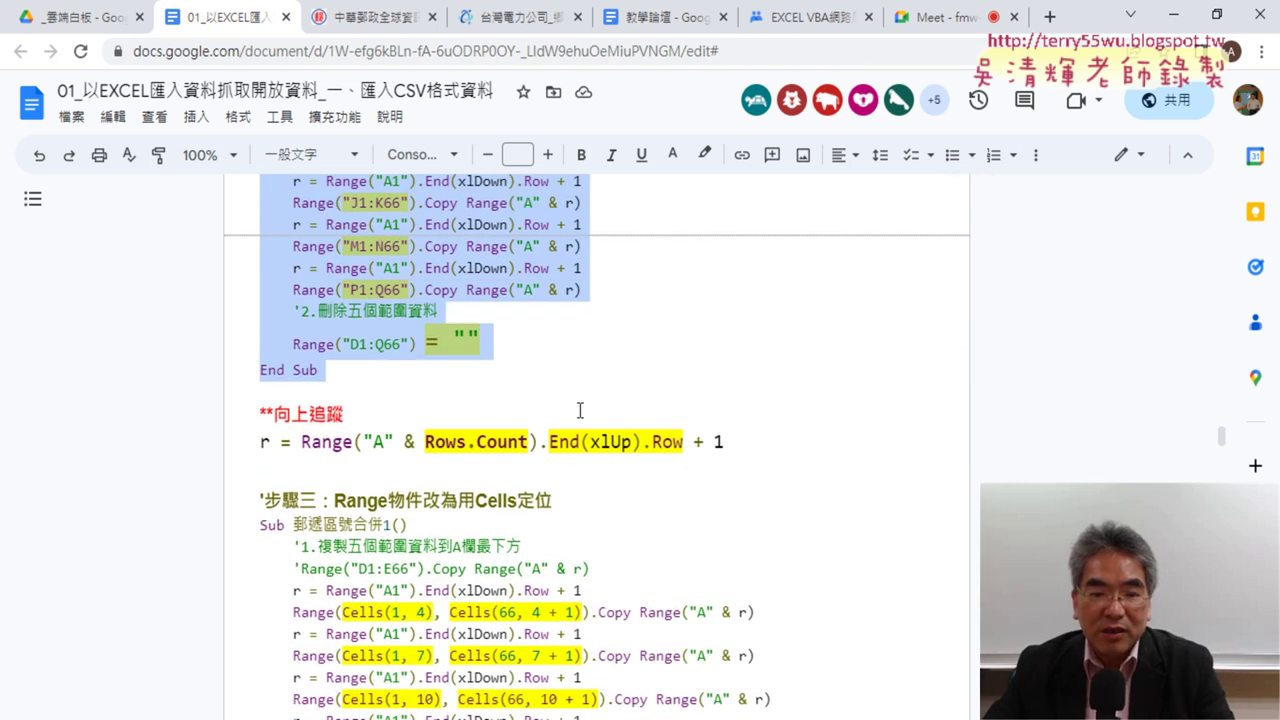
scroll(580, 410, "down", 2)
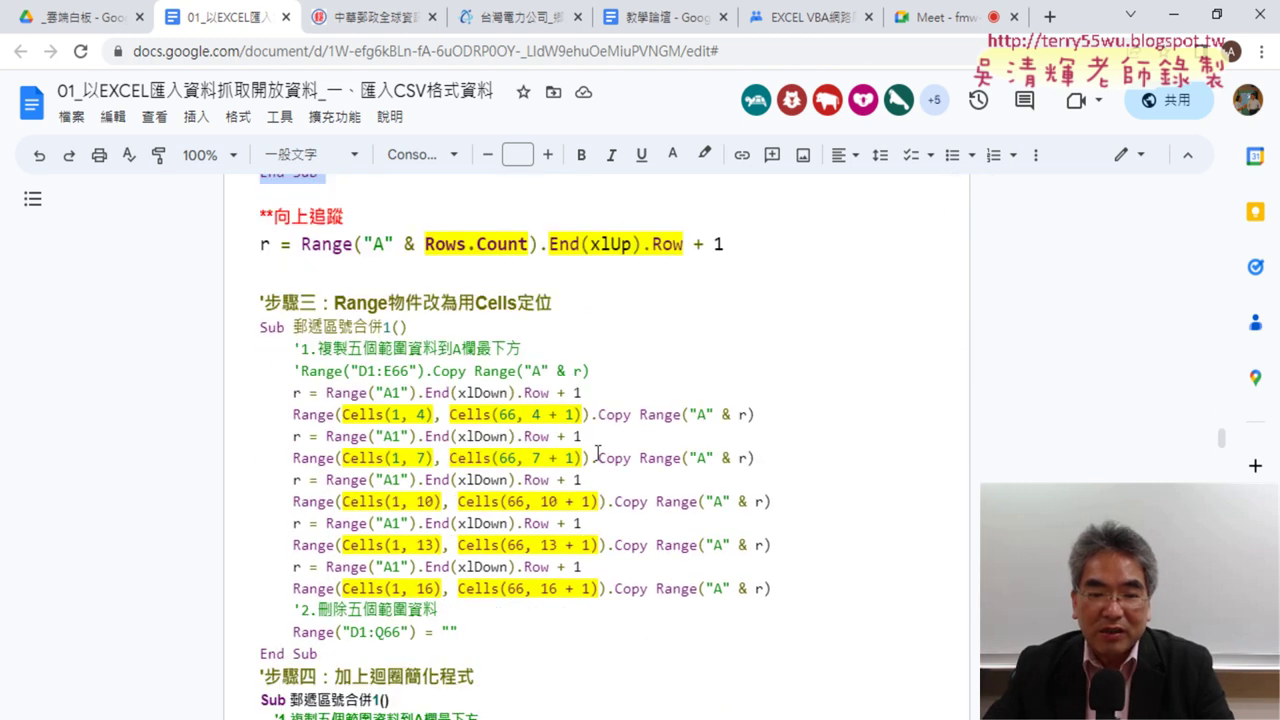
scroll(598, 453, "down", 1)
scroll(597, 449, "down", 2)
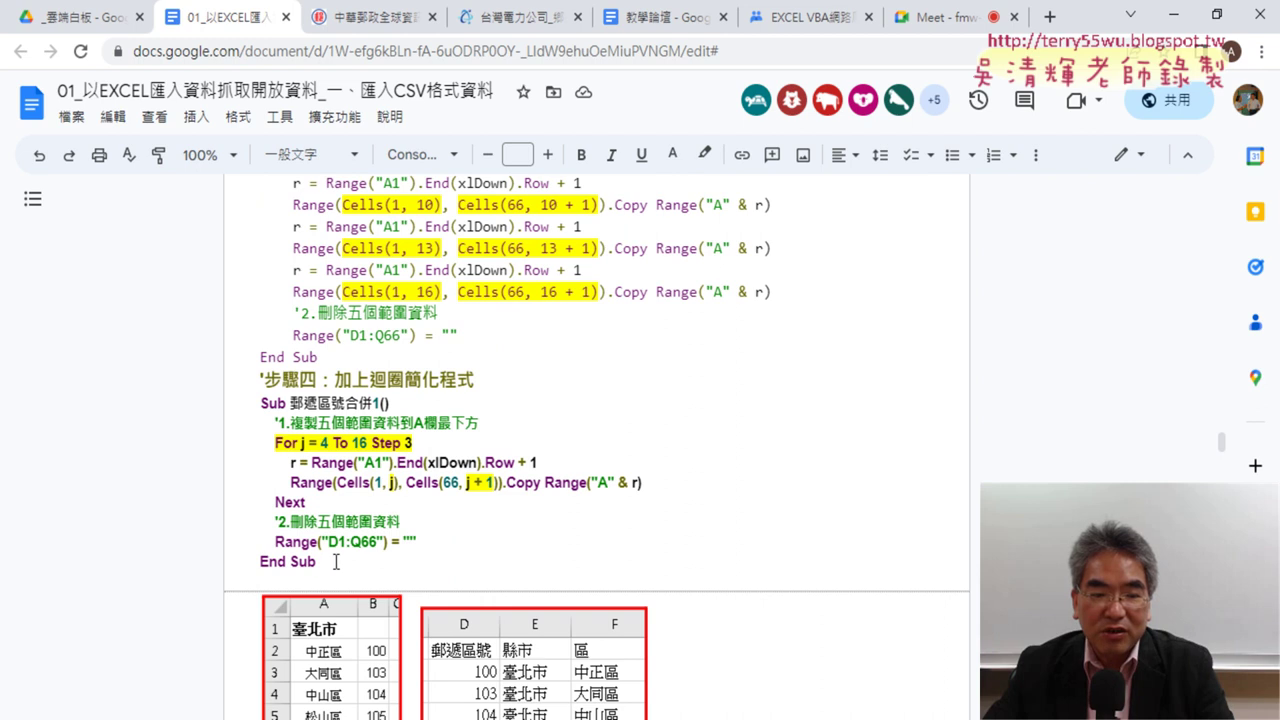
left_click_drag(336, 562, 258, 405)
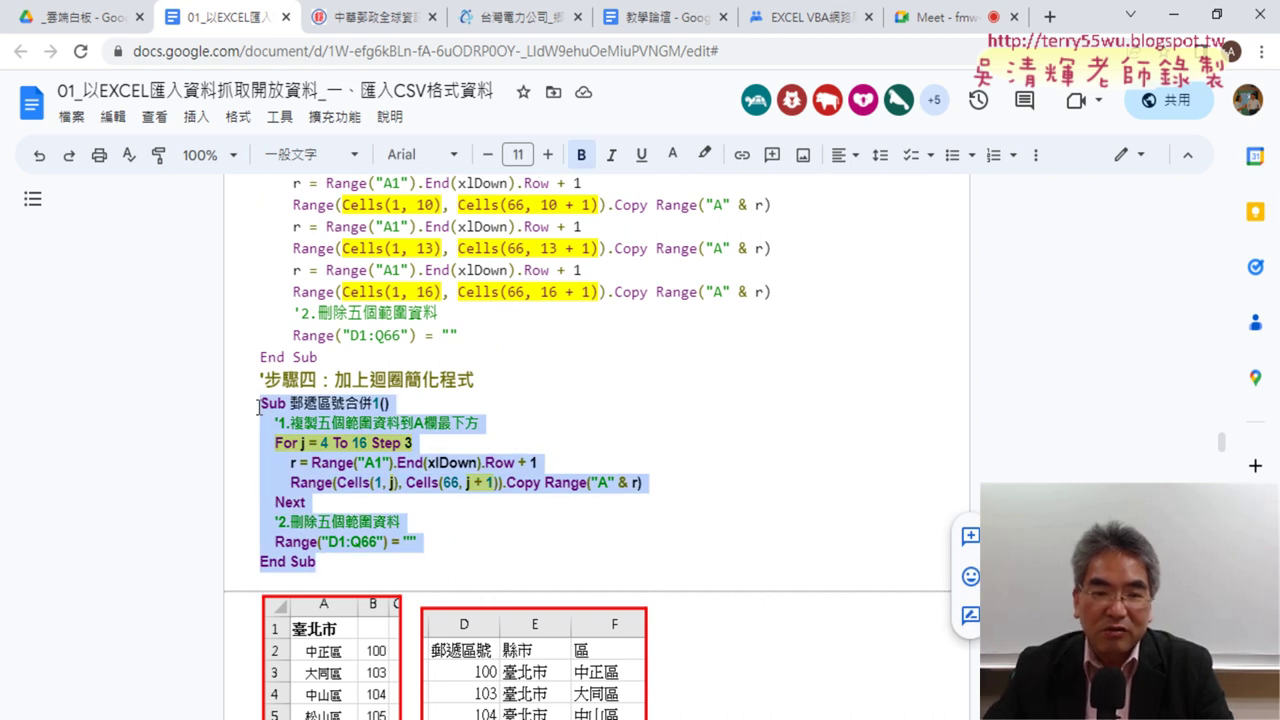
scroll(258, 407, "up", 2)
scroll(258, 407, "up", 2)
scroll(258, 407, "up", 2)
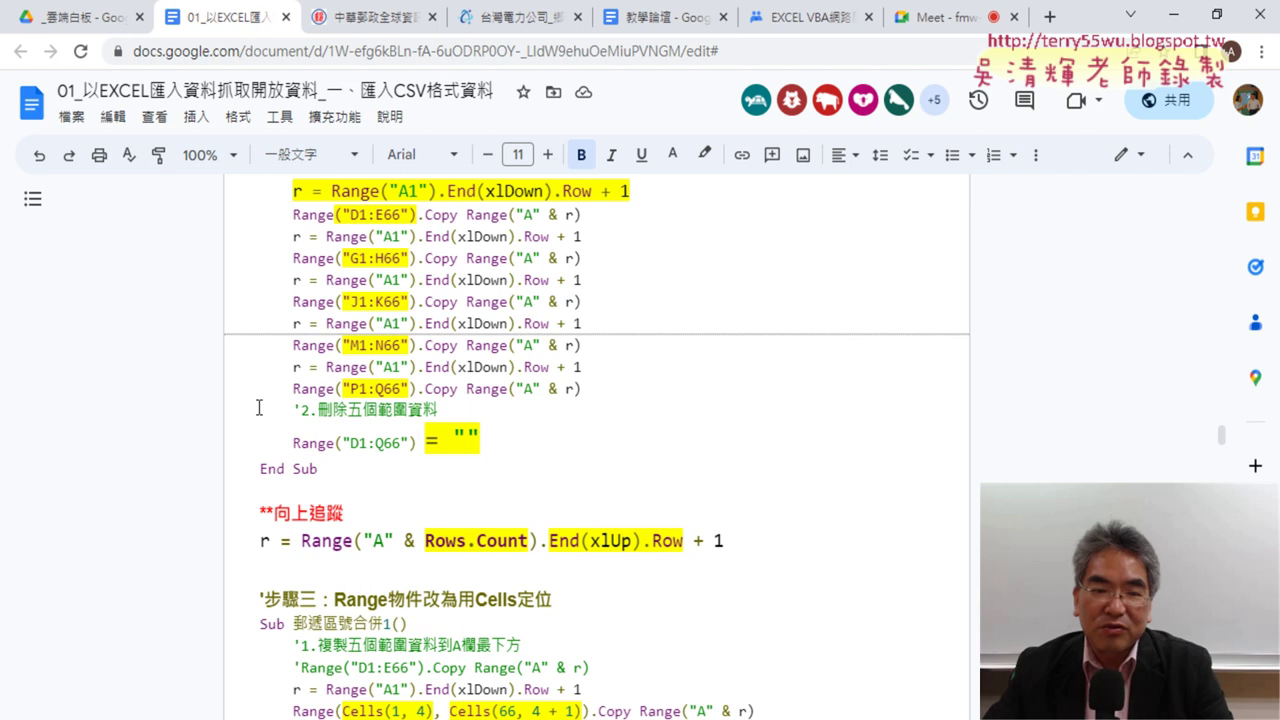
scroll(258, 407, "up", 1)
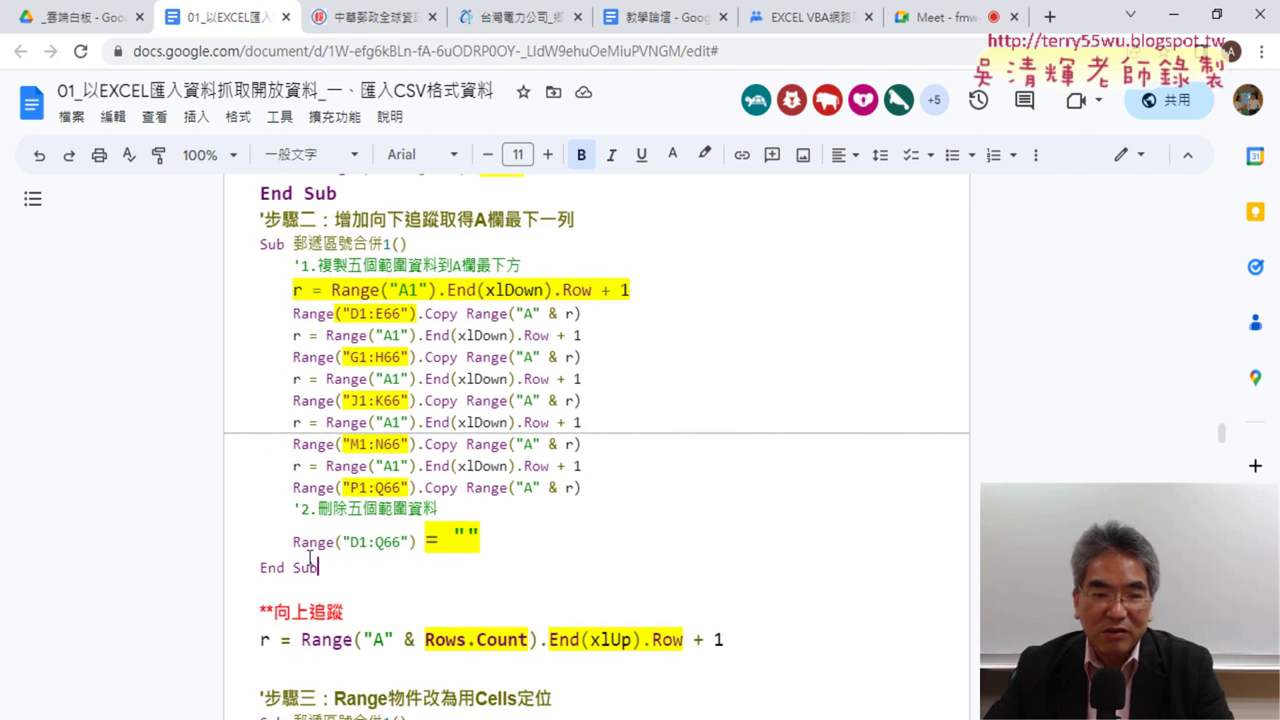
- Copy the step-two Sub 郵遞區號合併1 code from the notes and paste it into Module1
left_click_drag(310, 560, 256, 243)
key("ctrl+c")
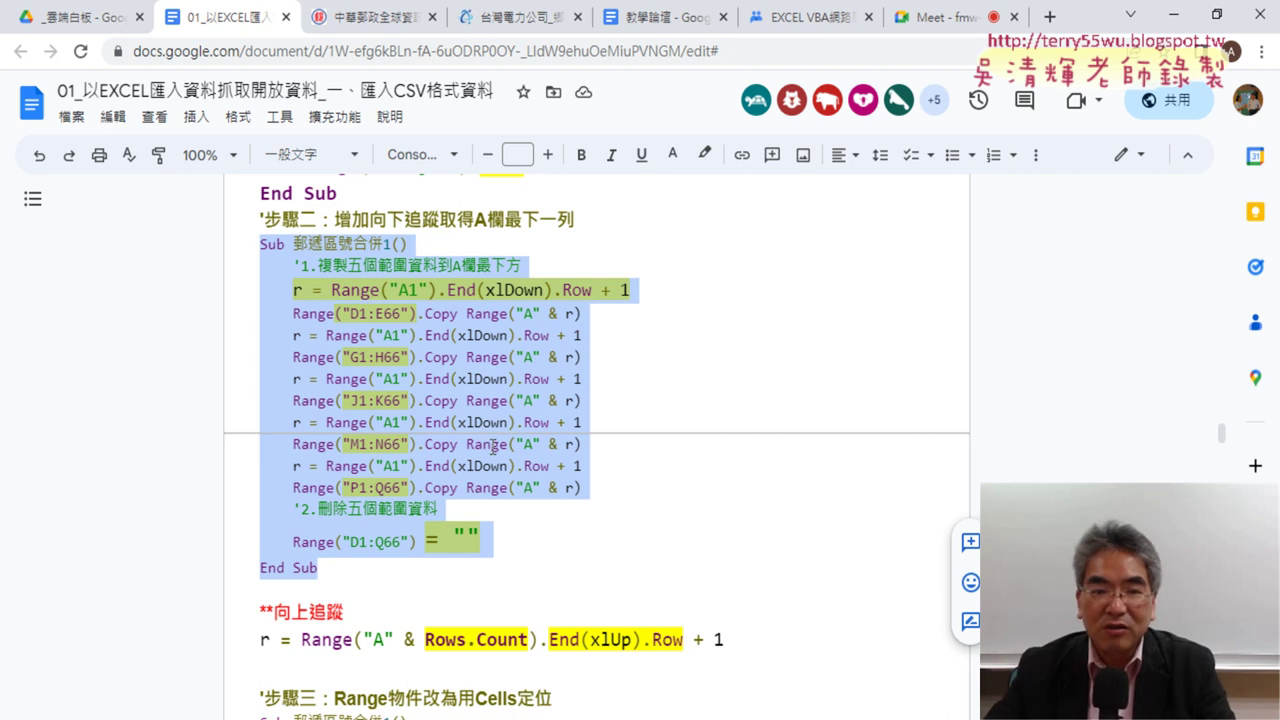
scroll(493, 447, "down", 7)
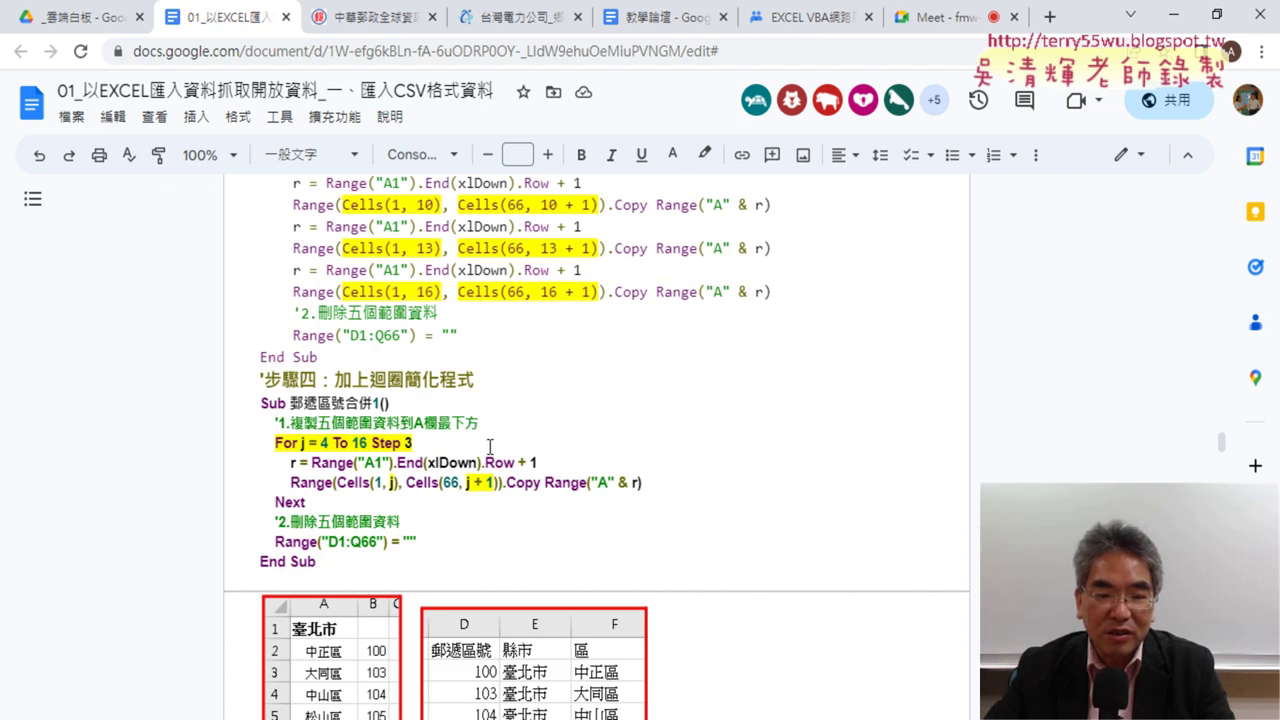
left_click_drag(275, 344, 410, 345)
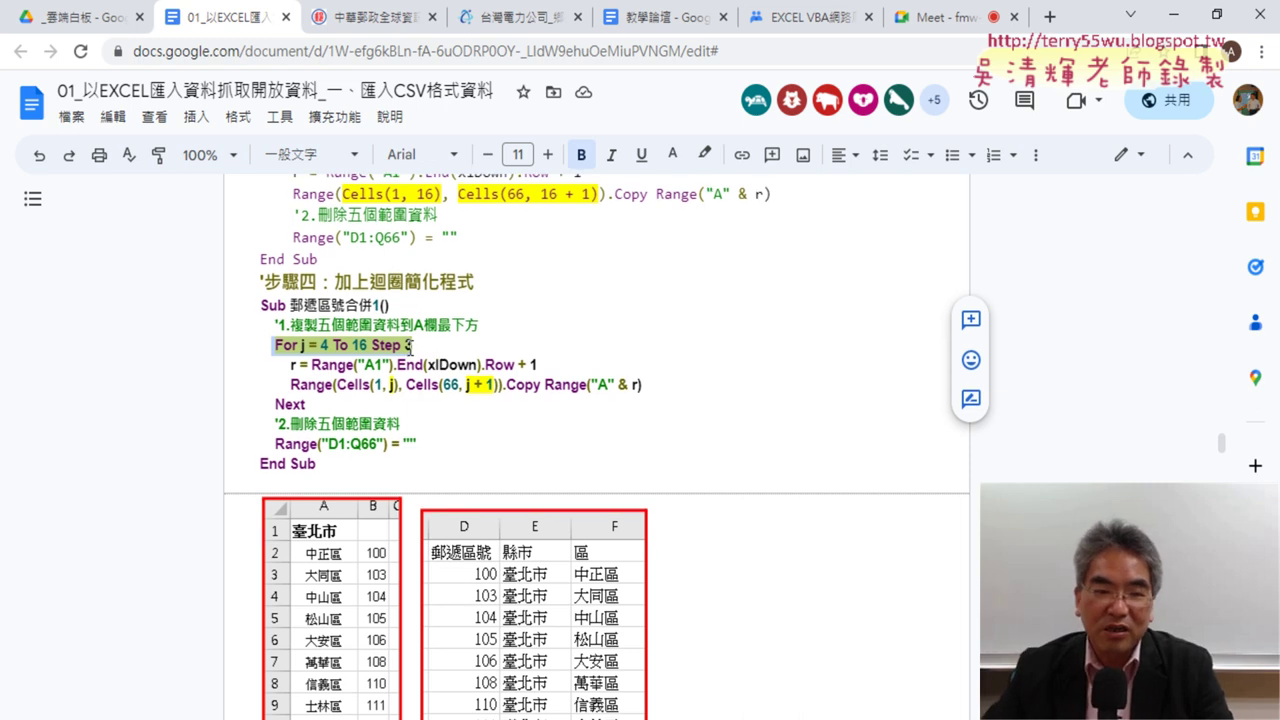
scroll(410, 345, "up", 3)
scroll(410, 345, "up", 3)
scroll(410, 345, "up", 3)
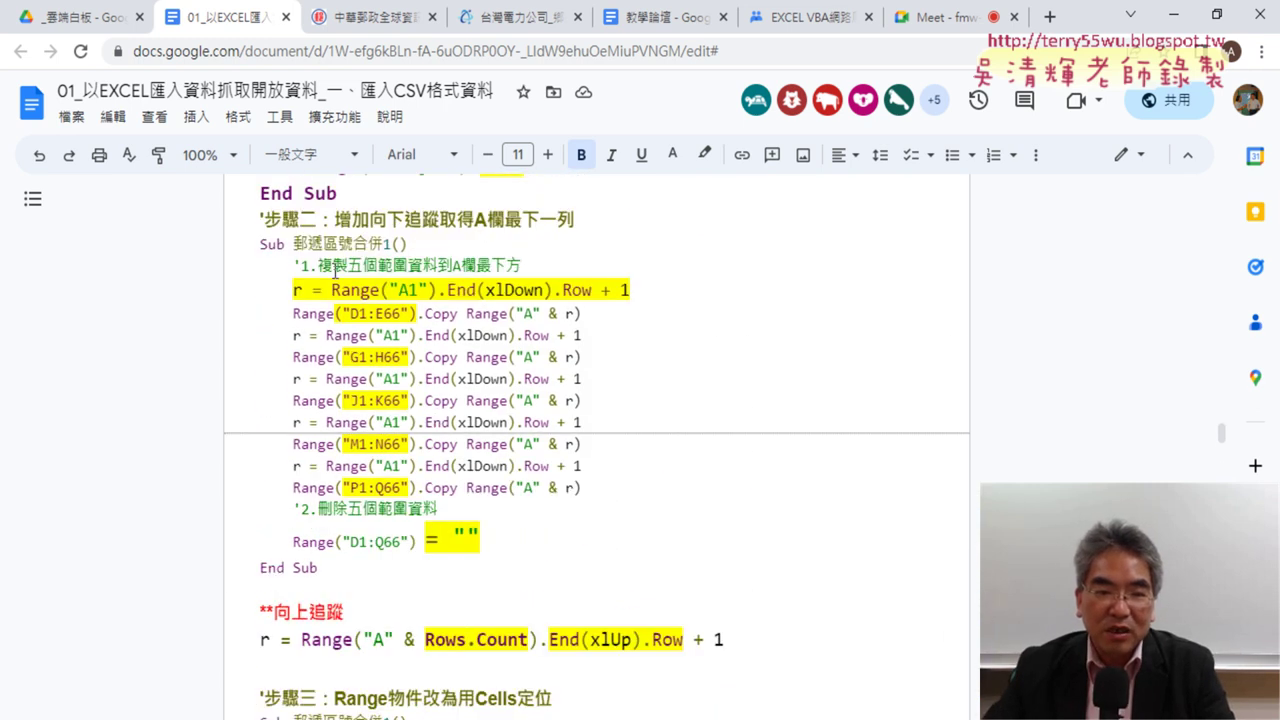
left_click_drag(251, 238, 387, 563)
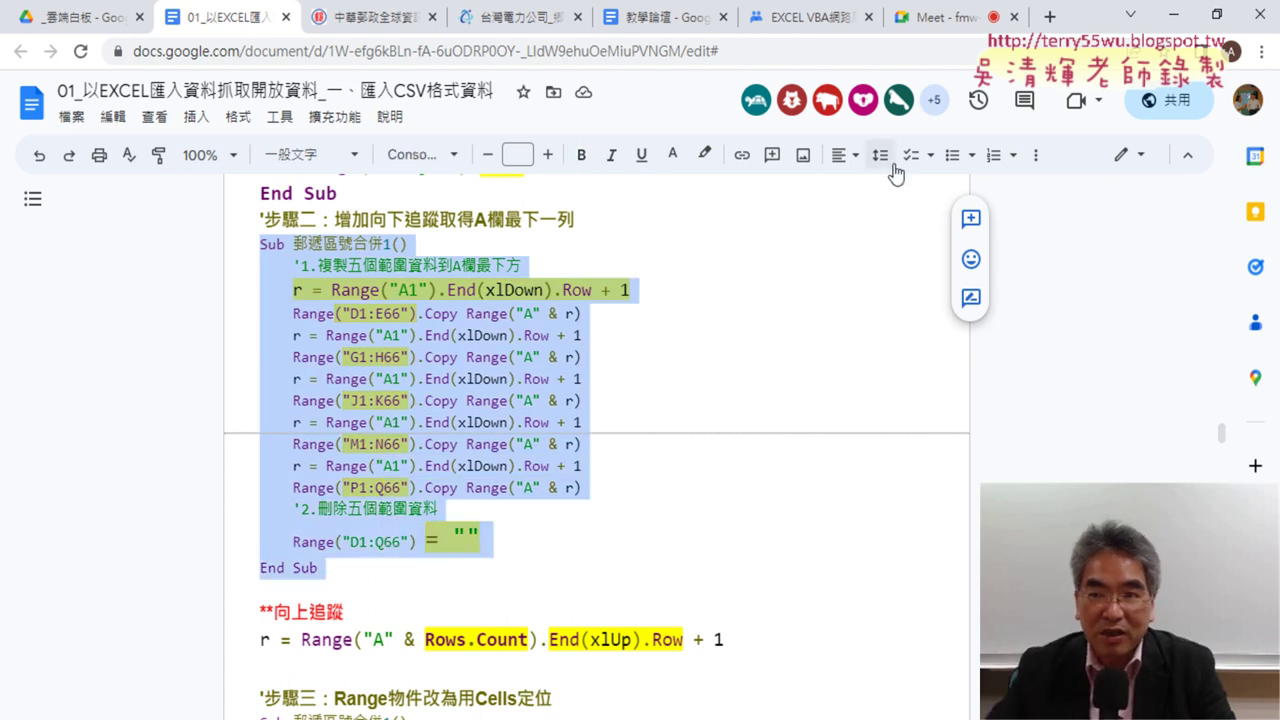
left_click(1173, 16)
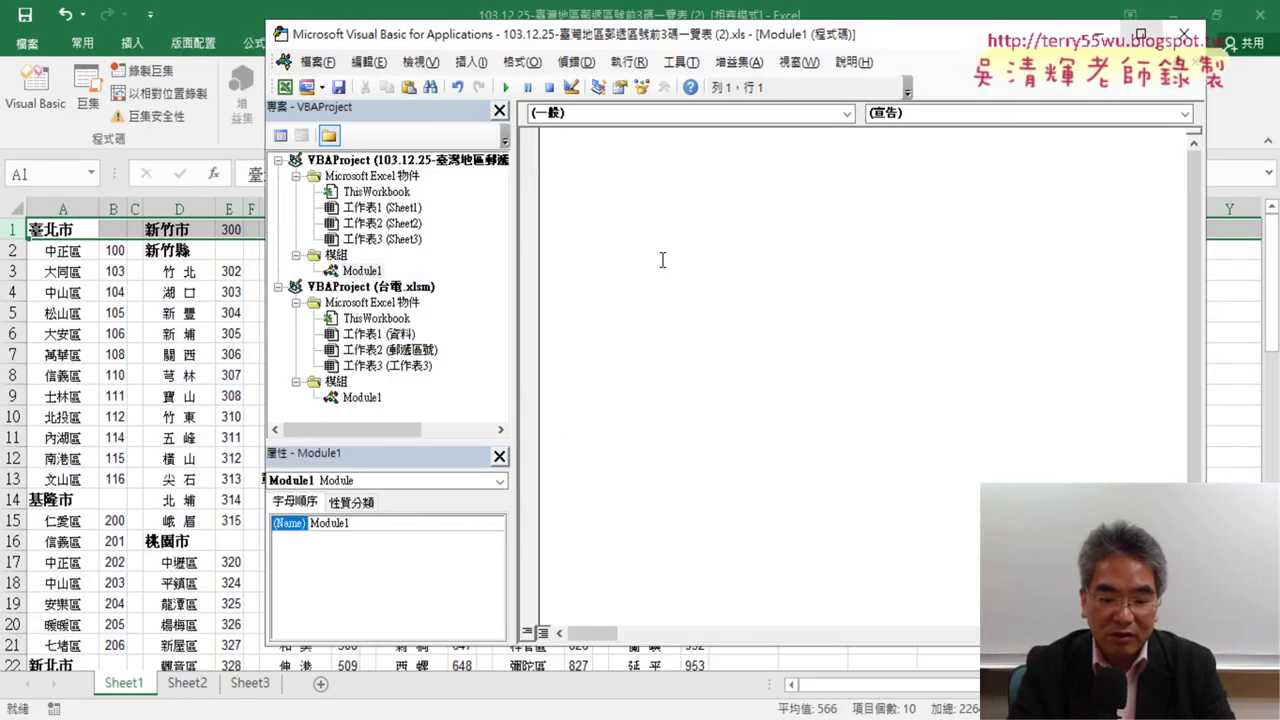
key("ctrl+v")
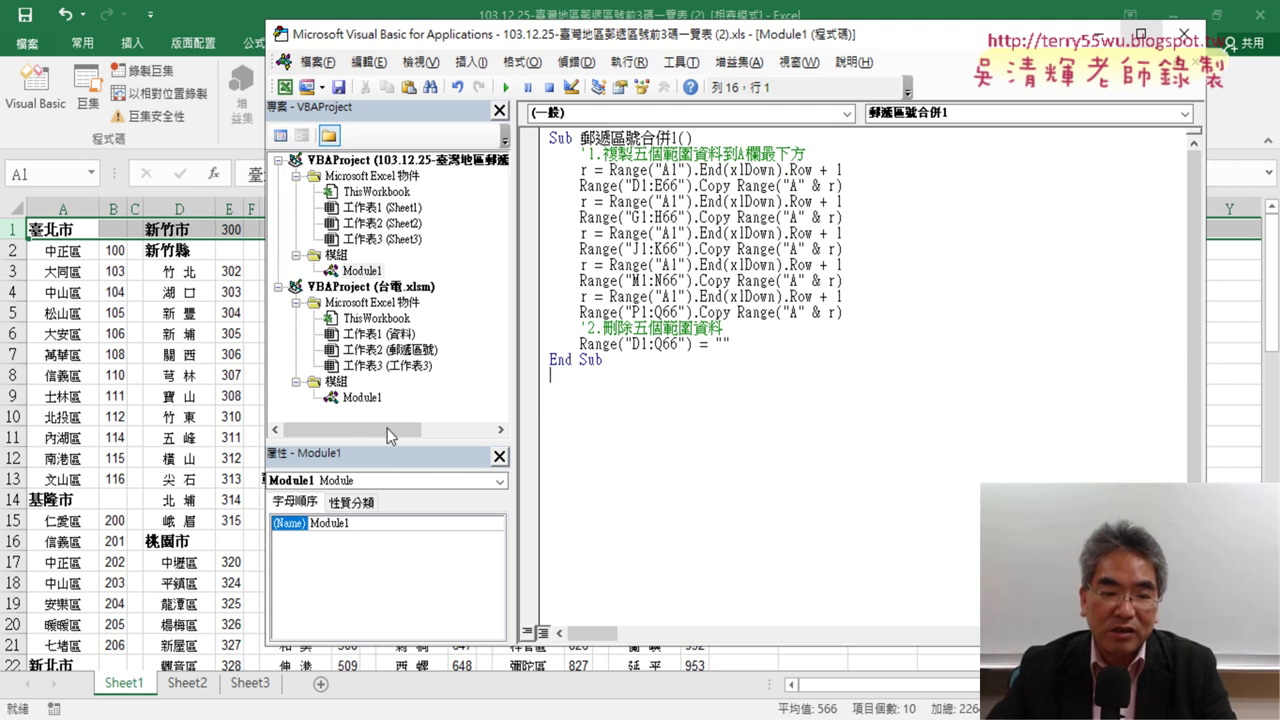
- Bring up the notes and locate the 完成程式碼 Sub 郵遞區號合併2 code
left_click(187, 640)
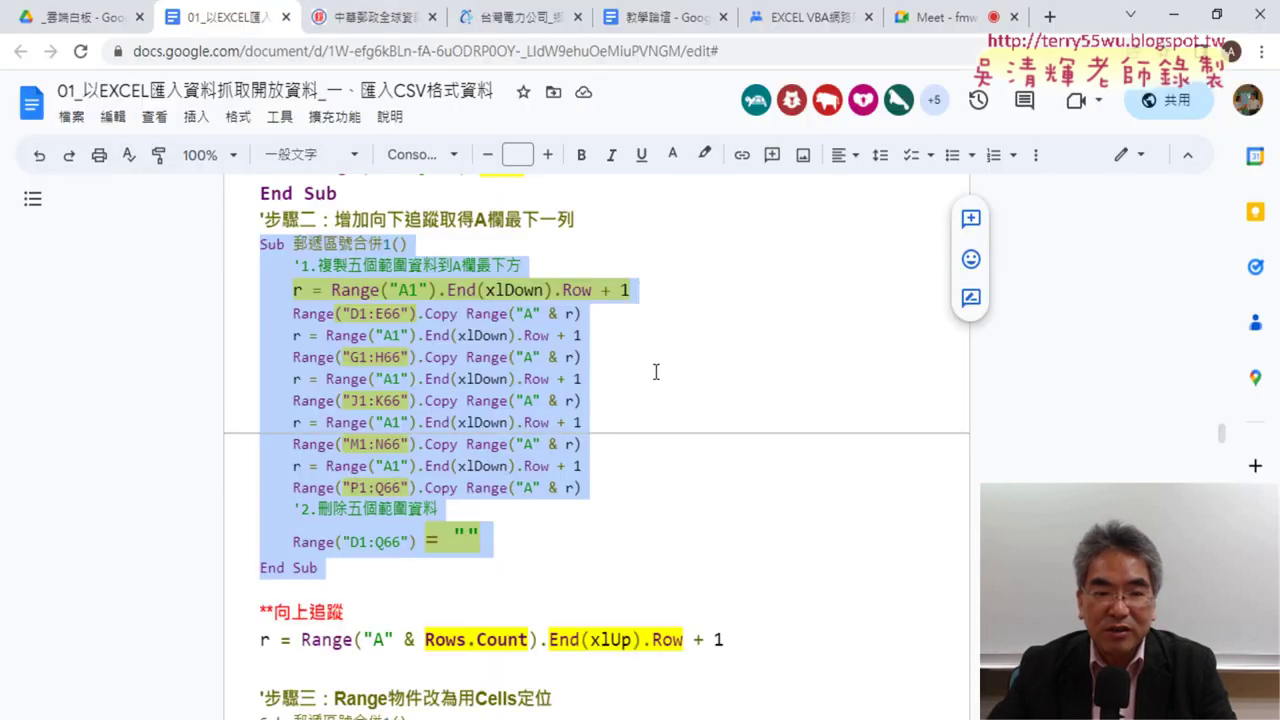
scroll(656, 372, "down", 5)
scroll(655, 372, "down", 10)
scroll(652, 371, "down", 10)
scroll(650, 371, "down", 5)
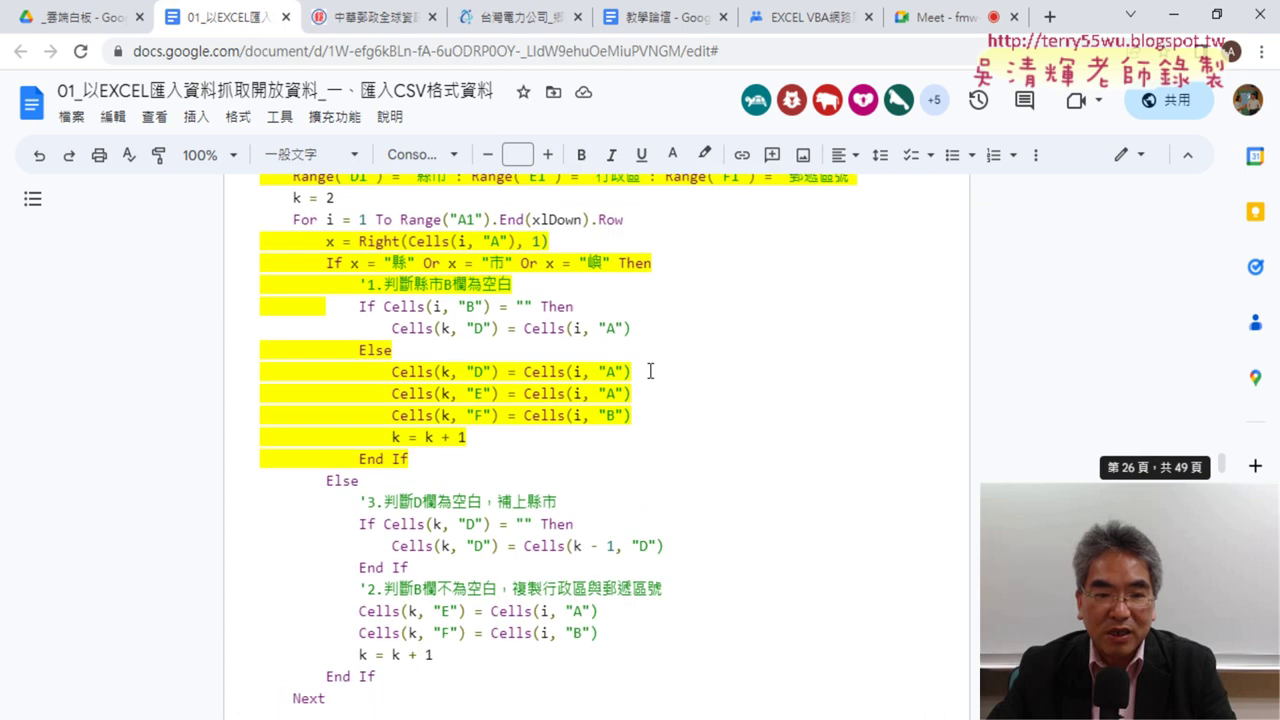
scroll(650, 371, "up", 1)
scroll(651, 366, "up", 3)
scroll(329, 451, "down", 2)
scroll(265, 234, "down", 1)
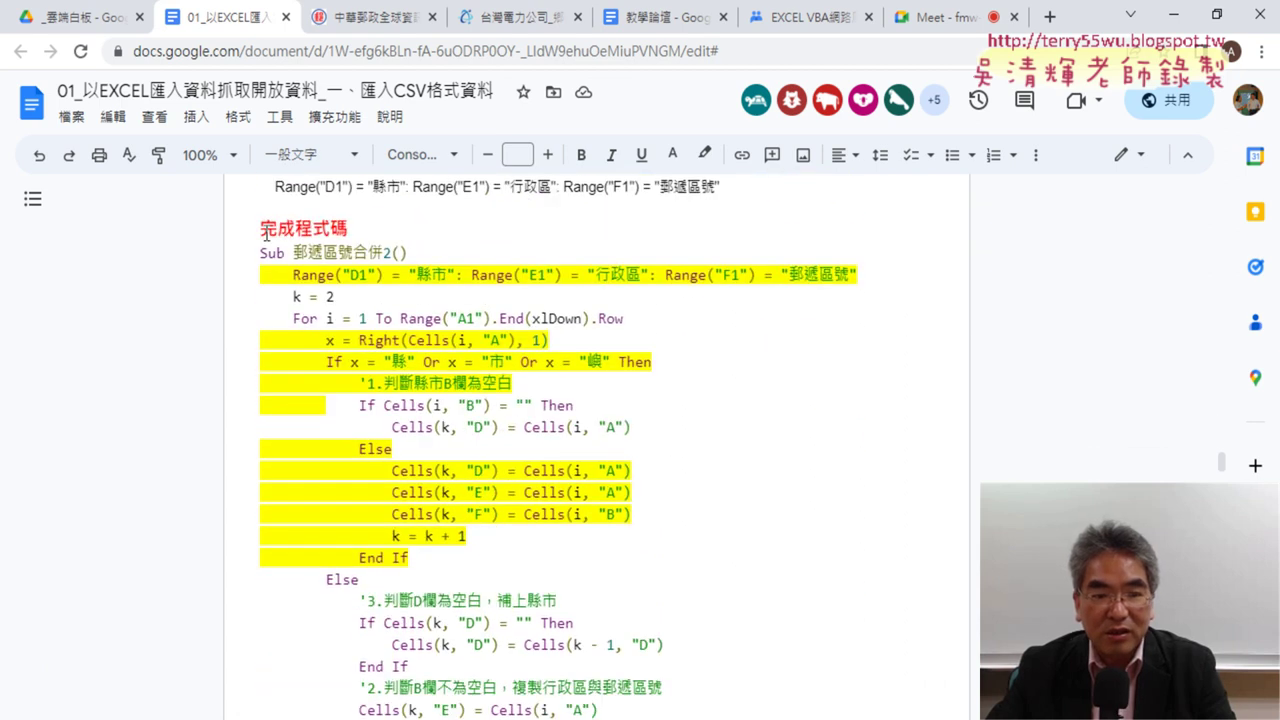
triple_click(265, 234)
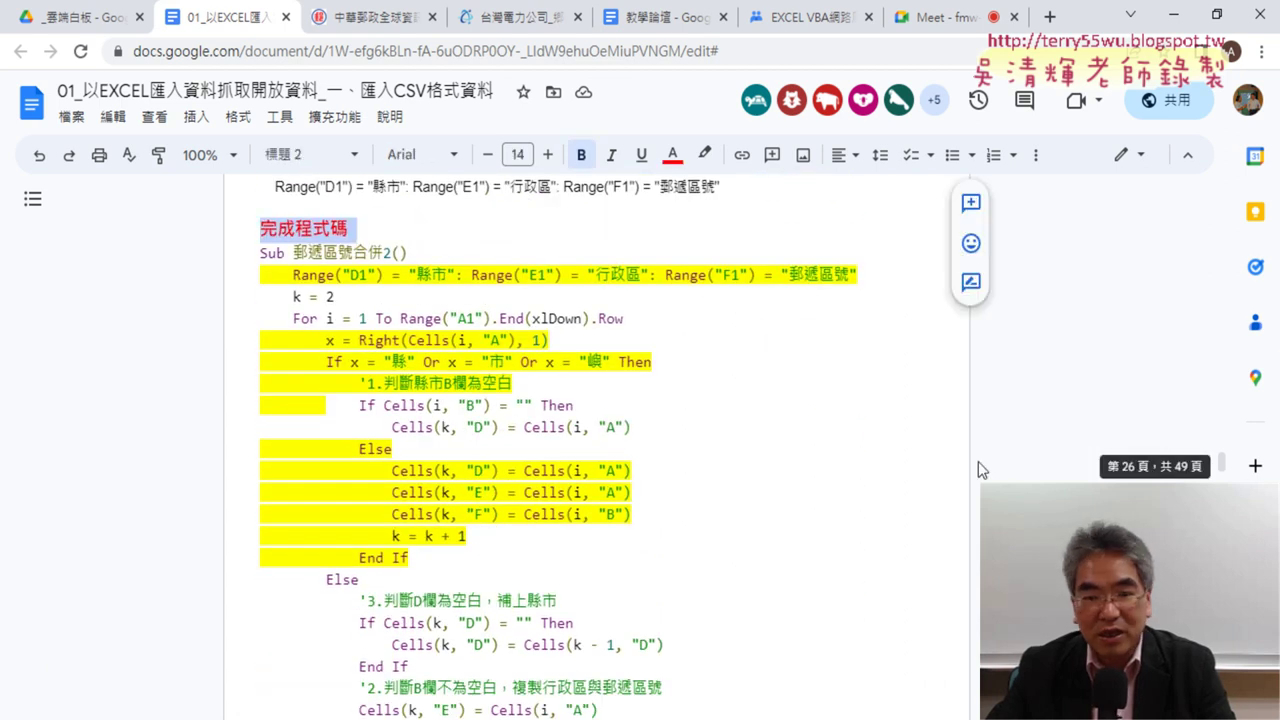
mouse_move(262, 252)
left_mouse_down()
mouse_move(489, 709)
mouse_move(508, 458)
left_mouse_up()
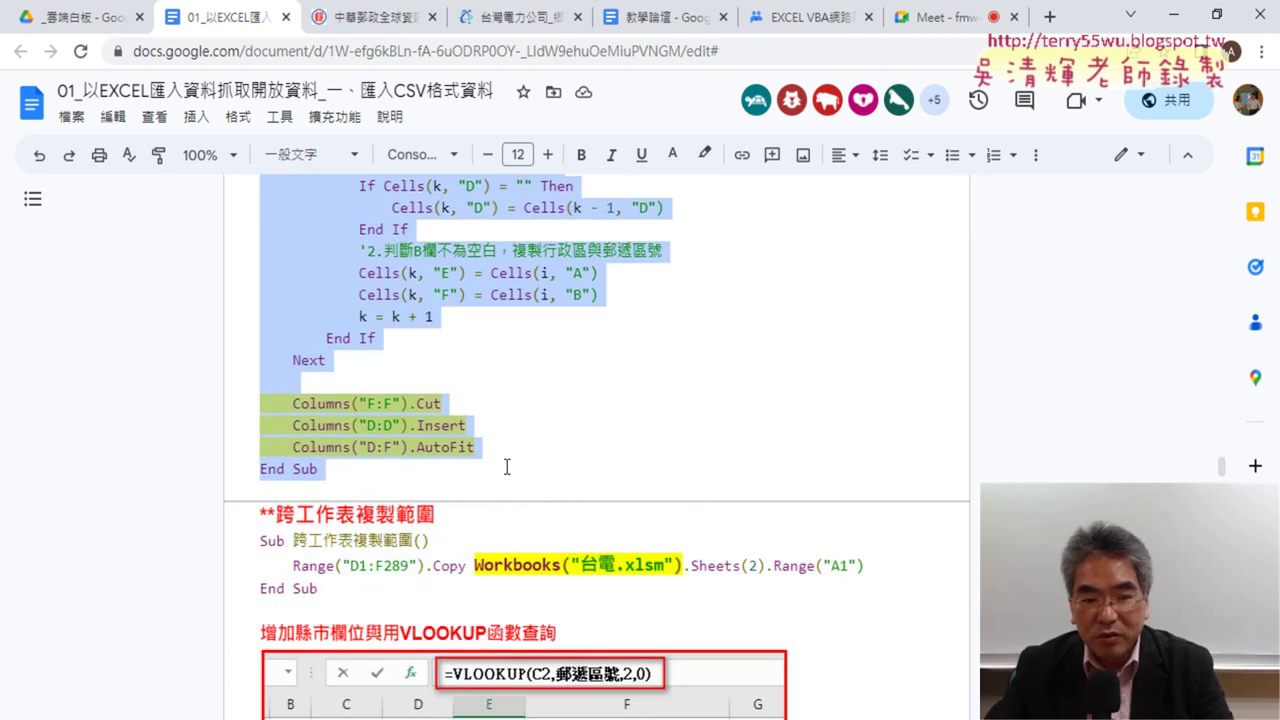
scroll(529, 447, "up", 4)
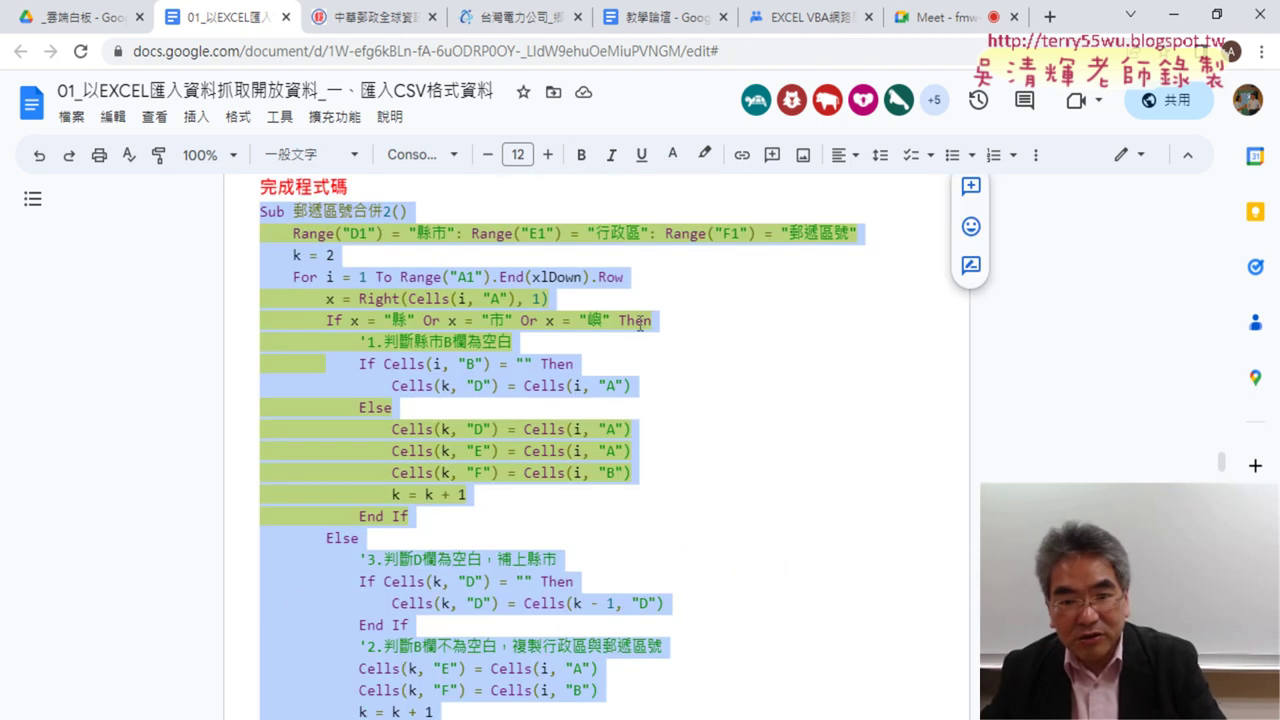
- Add an Or x = "島" test just before Then in the If line
left_click(548, 322)
left_click_drag(541, 322, 607, 321)
key("ctrl+c")
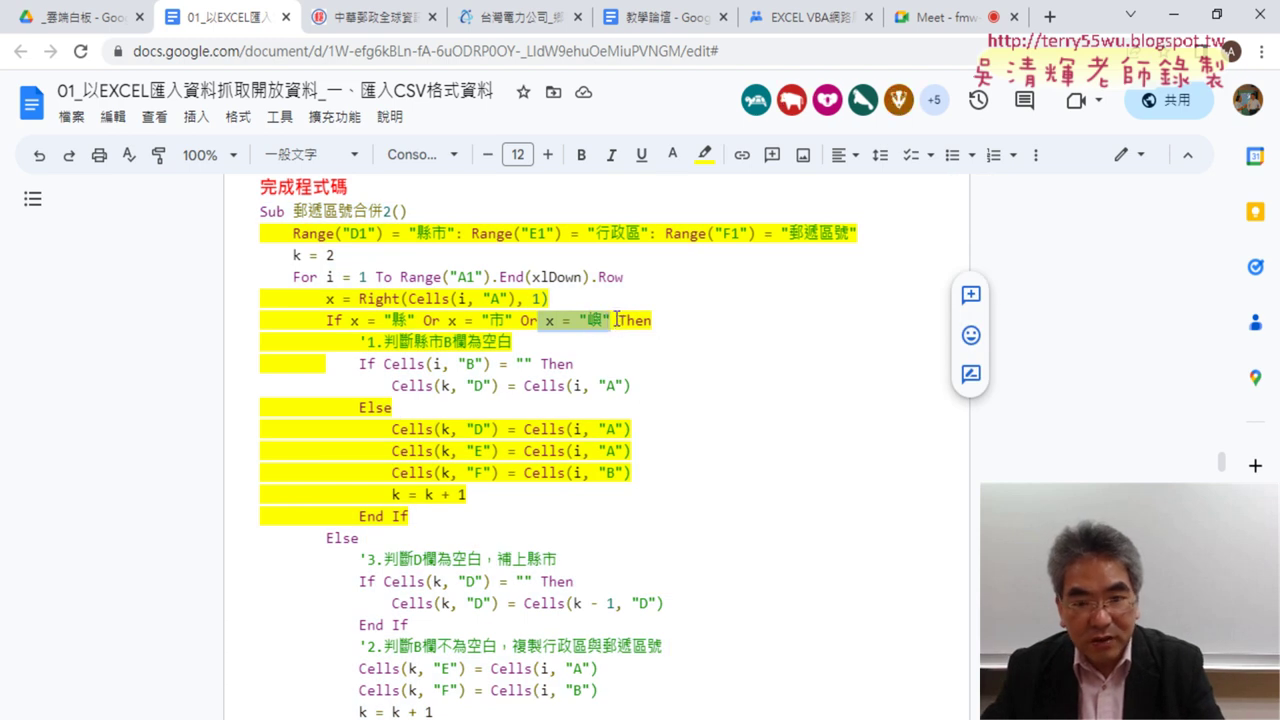
left_click(611, 320)
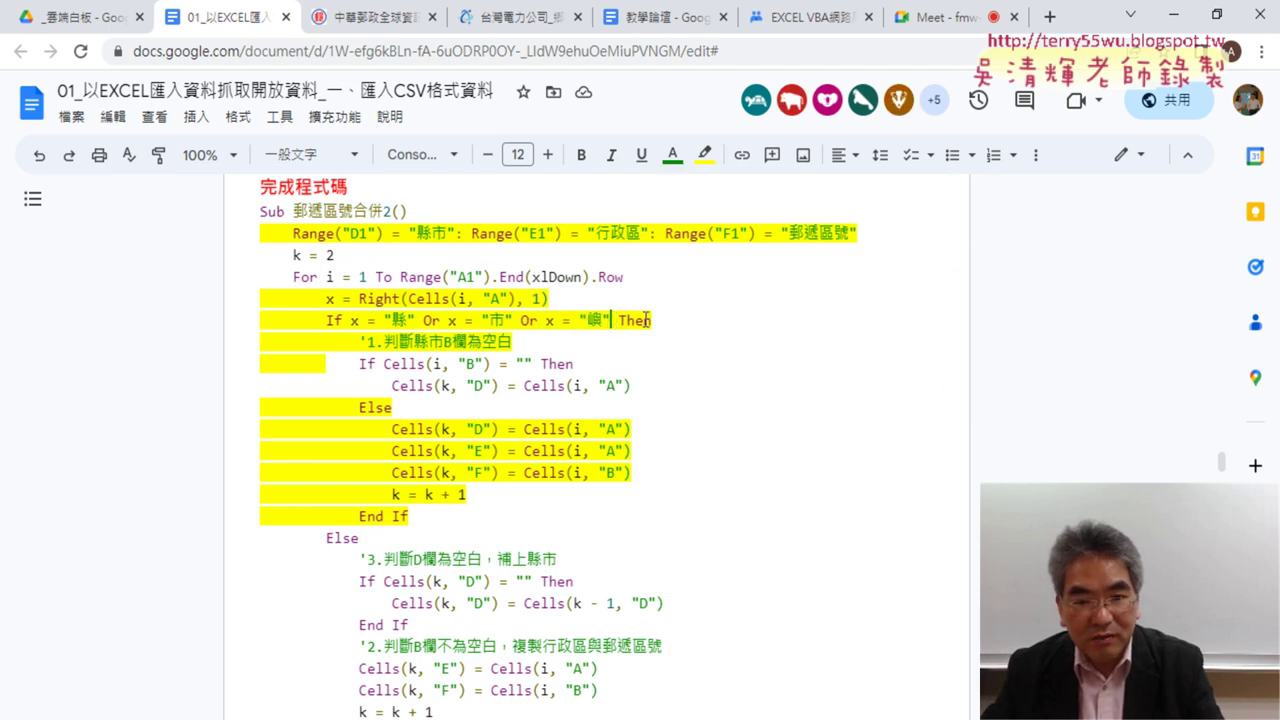
key("ctrl+v")
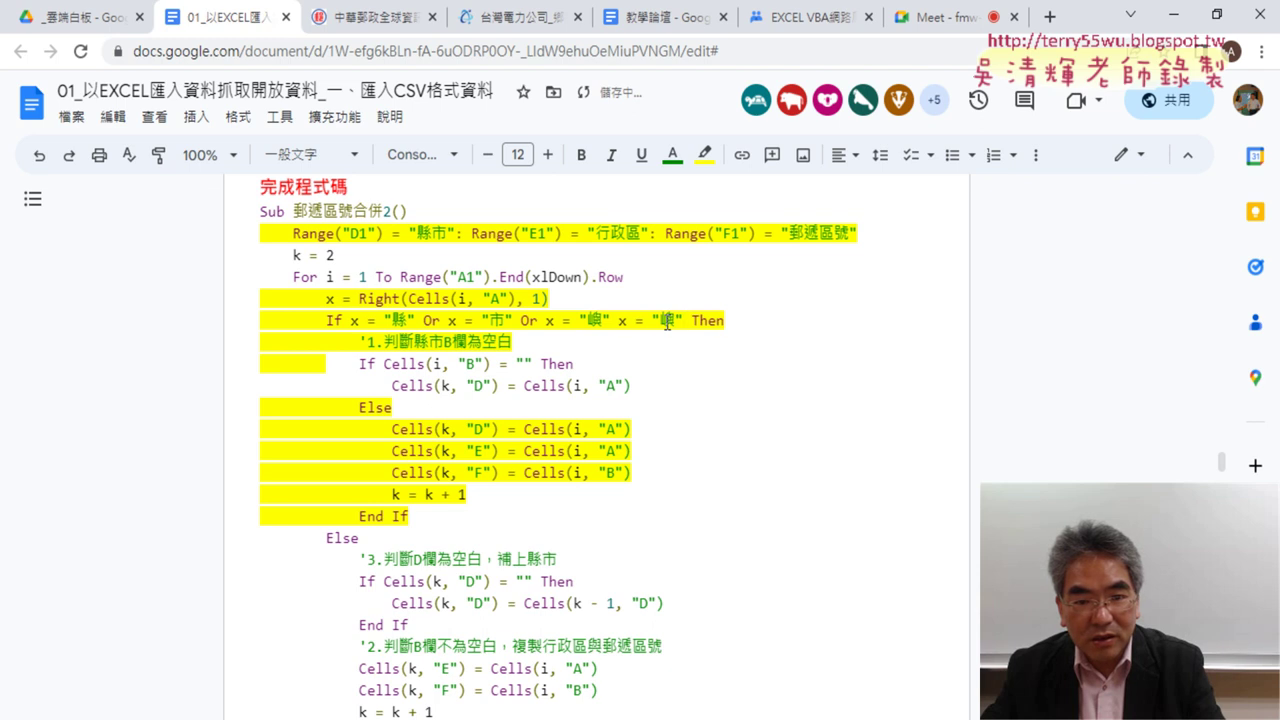
key("ctrl+z")
left_click_drag(515, 320, 609, 320)
key("ctrl+c")
left_click(612, 320)
key("ctrl+v")
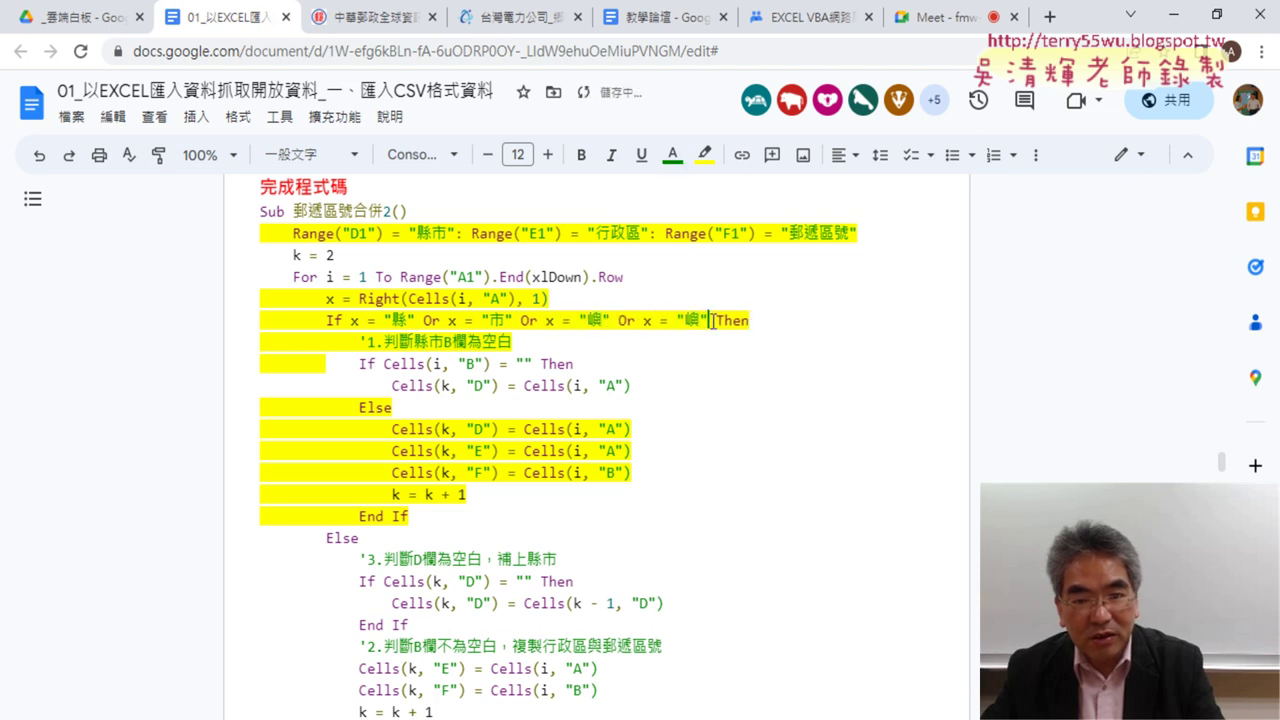
double_click(693, 320)
type("ㄉ")
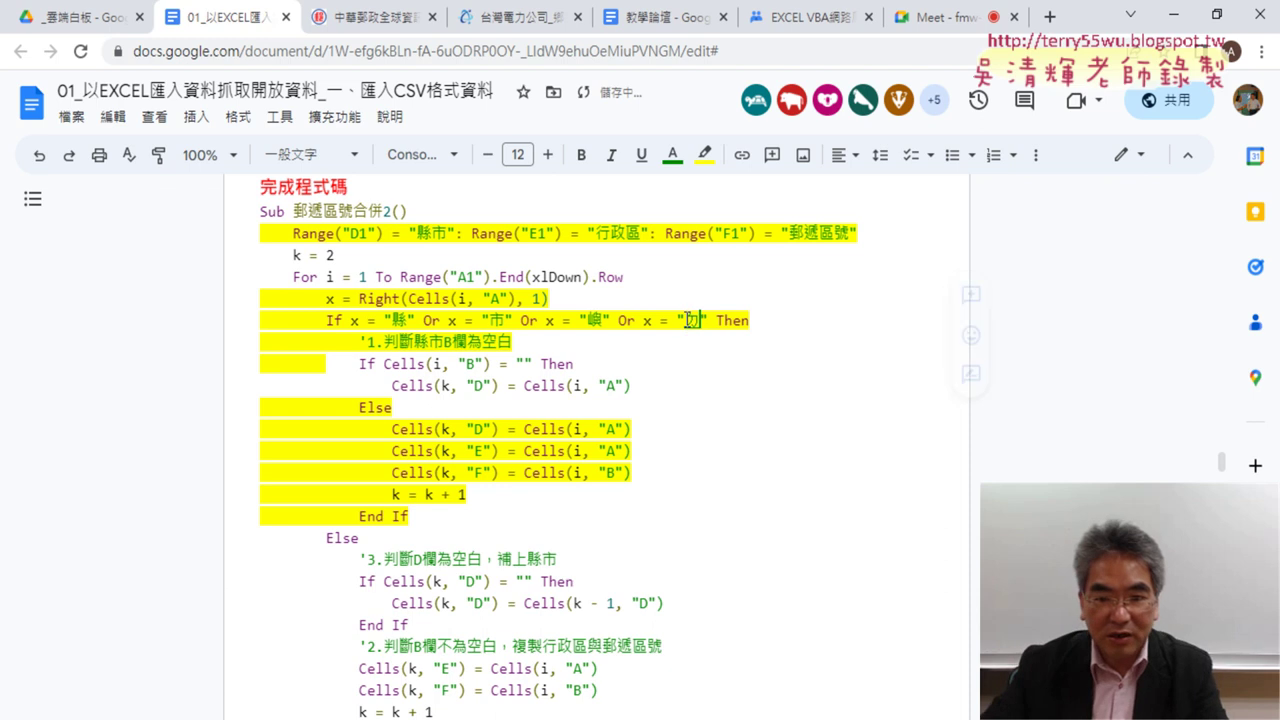
type("島")
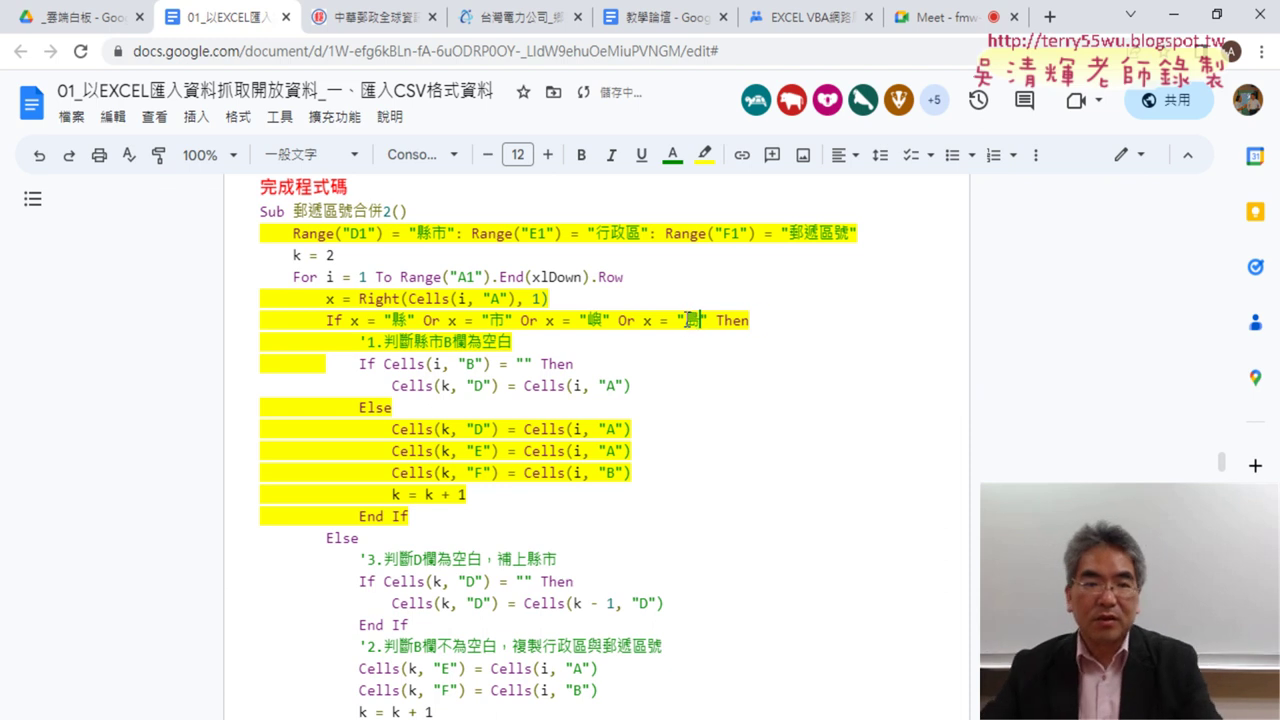
- Select the entire Sub 郵遞區號合併2 procedure through End Sub for copying
left_click(261, 212)
scroll(263, 212, "down", 4)
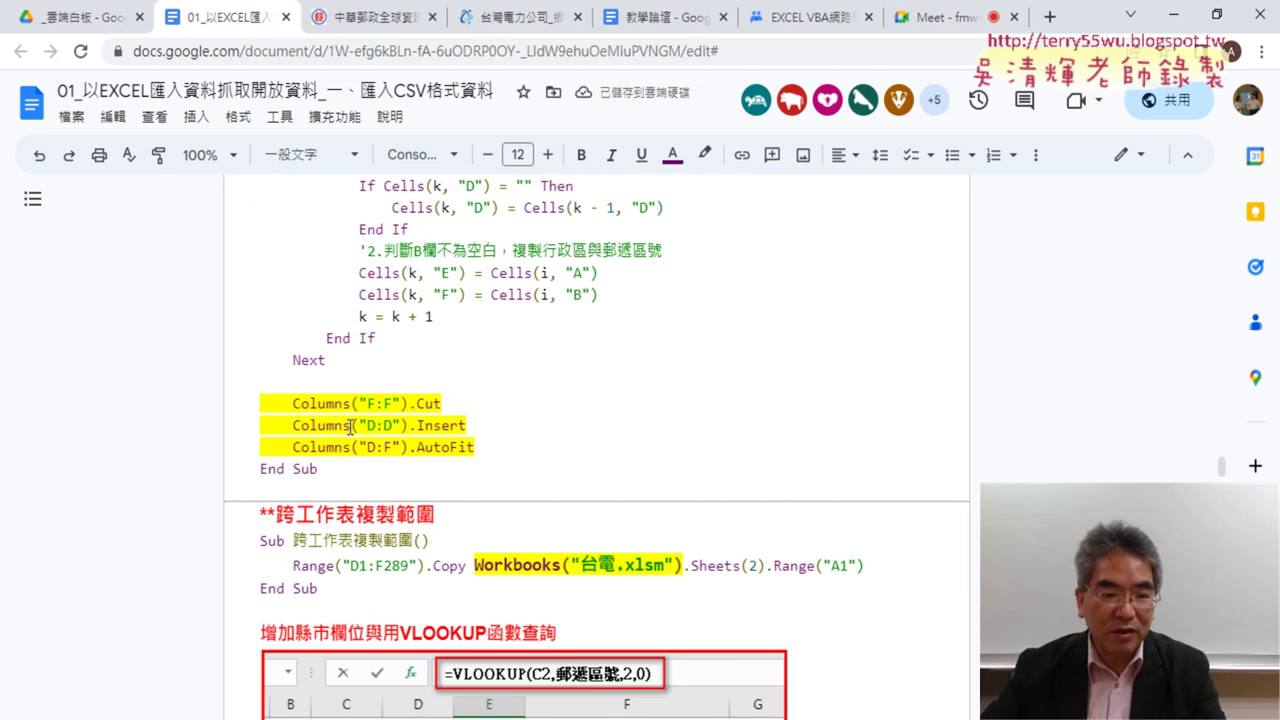
left_click(335, 464, "shift")
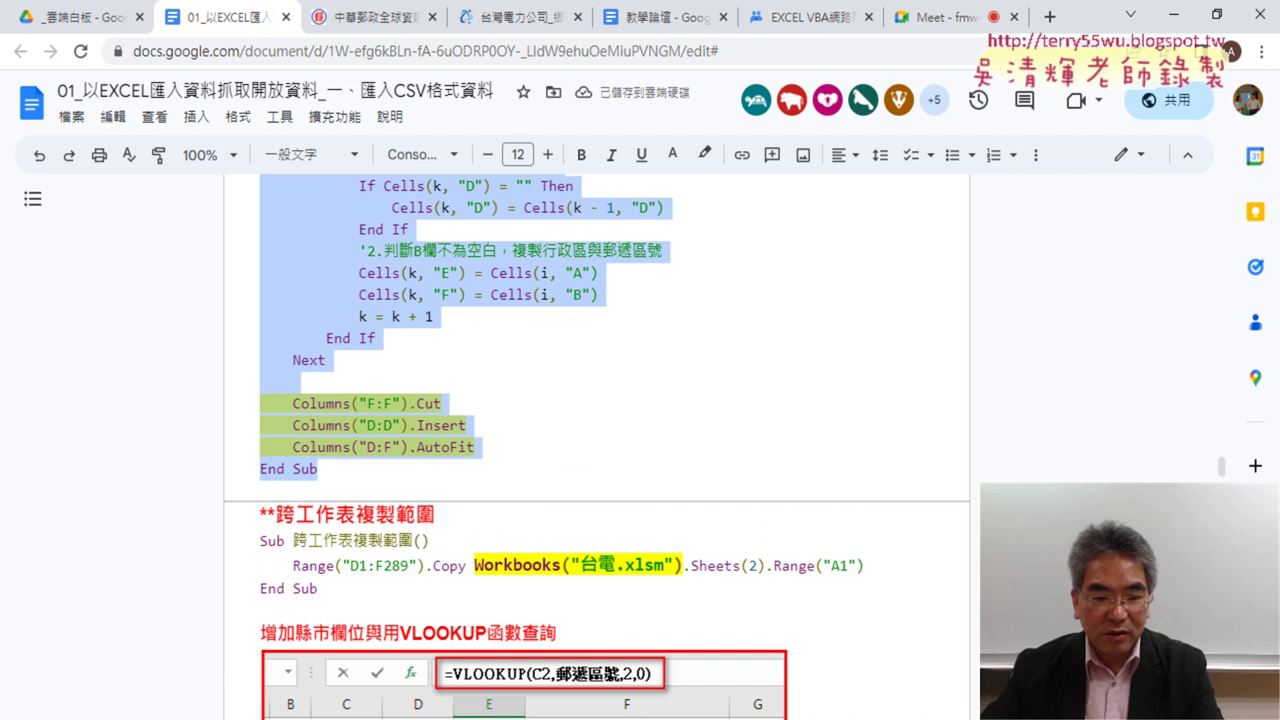
left_click(470, 650)
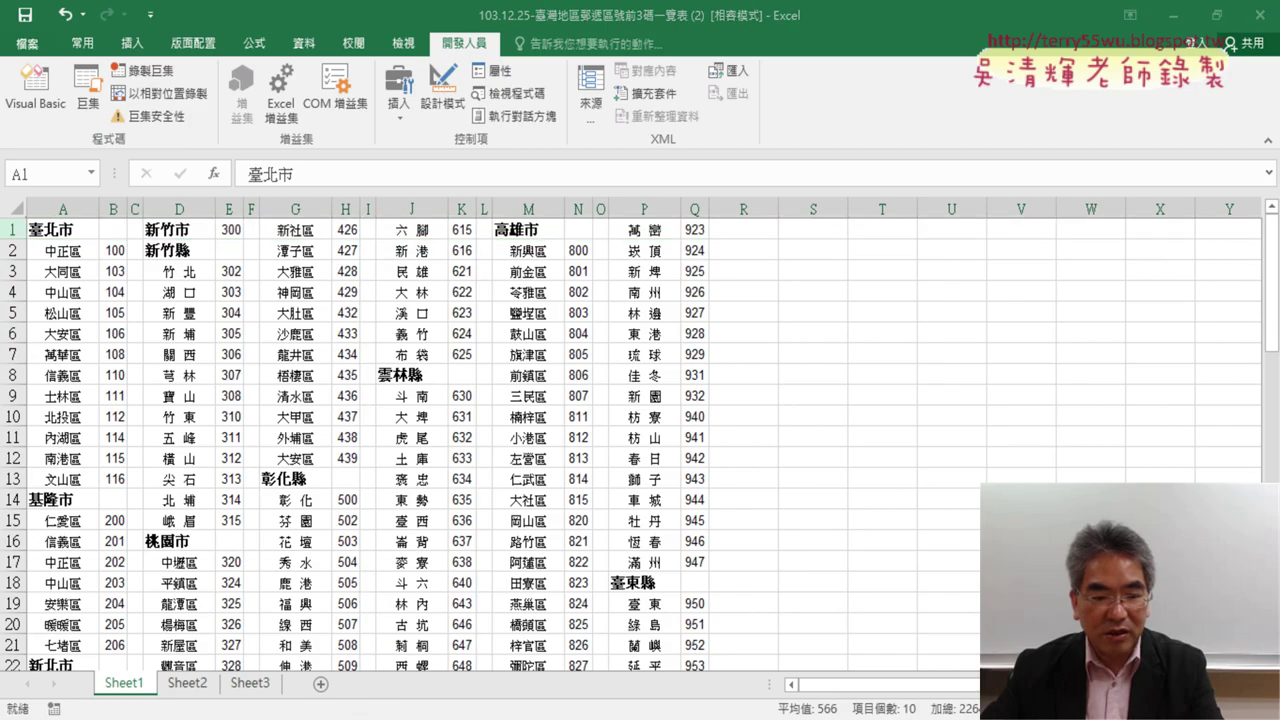
- Paste Sub 郵遞區號合併2 into Module1 below the first procedure
left_click(288, 658)
type("Sub 郵遞區號合併2()     Range(\"D1\") = \"縣市\": Range(\"E1\") = \"行政區\": Range(\"F1\") = \"郵遞區號\"     k = 2     For i = 1 To Range(\"A1\").End(xlDown).Row         x = Right(Cells(i, \"A\"), 1)         If x = \"縣\" Or x = \"市\" Or x = \"嶼\" Or x = \"島\" Then             '1.判斷縣市B欄為空白             If Cells(i, \"B\") = \"\" Then                 Cells(k, \"D\") = Cells(i, \"A\")             Else                 Cells(k, \"D\") = Cells(i, \"A\")                 Cells(k, \"E\") = Cells(i, \"A\")                 Cells(k, \"F\") = Cells(i, \"B\")                 k = k + 1             End If         Else             '3.判斷D欄為空白，補上縣市             If Cells(k, \"D\") = \"\" Then                 Cells(k, \"D\") = Cells(k - 1, \"D\")             End If             '2.判斷B欄不為空白，複製行政區與郵遞區號             Cells(k, \"E\") = Cells(i, \"A\")             Cells(k, \"F\") = Cells(i, \"B\")             k = k + 1         End If     Next      Columns(\"F:F\").Cut     Columns(\"D:D\").Insert     Columns(\"D:F\").AutoFit End Sub")
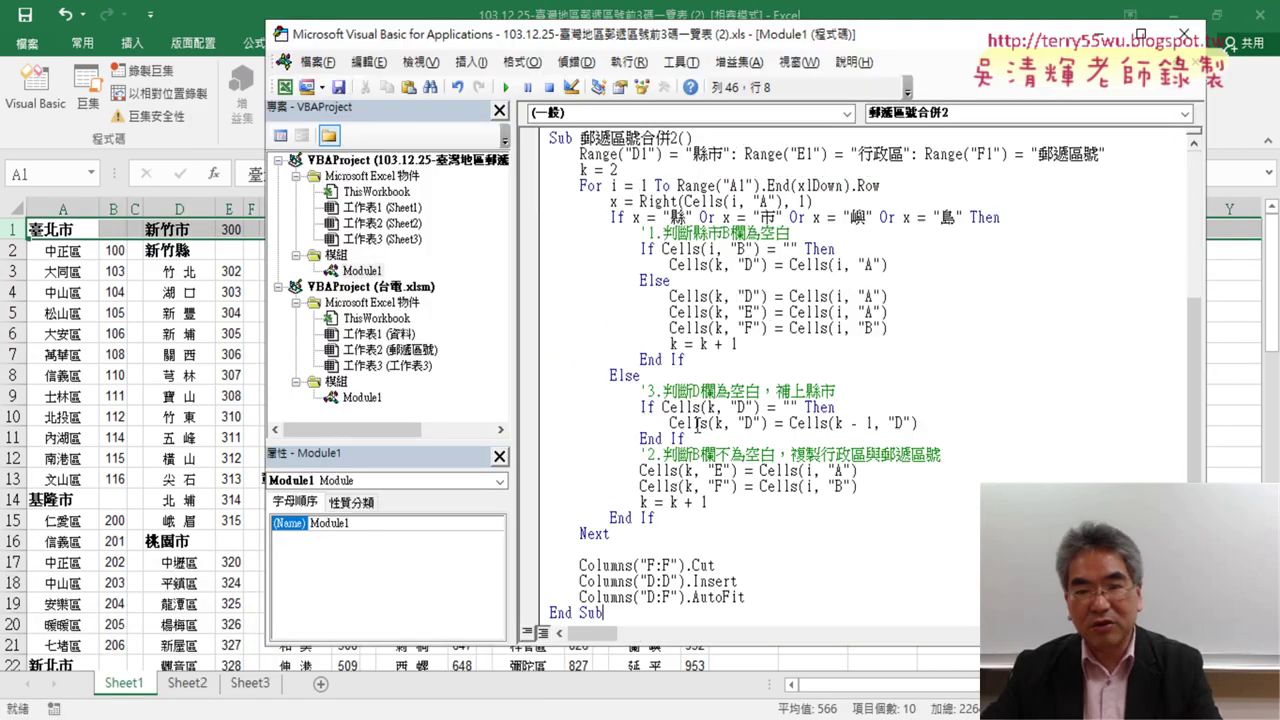
scroll(846, 262, "up", 3)
scroll(846, 262, "up", 3)
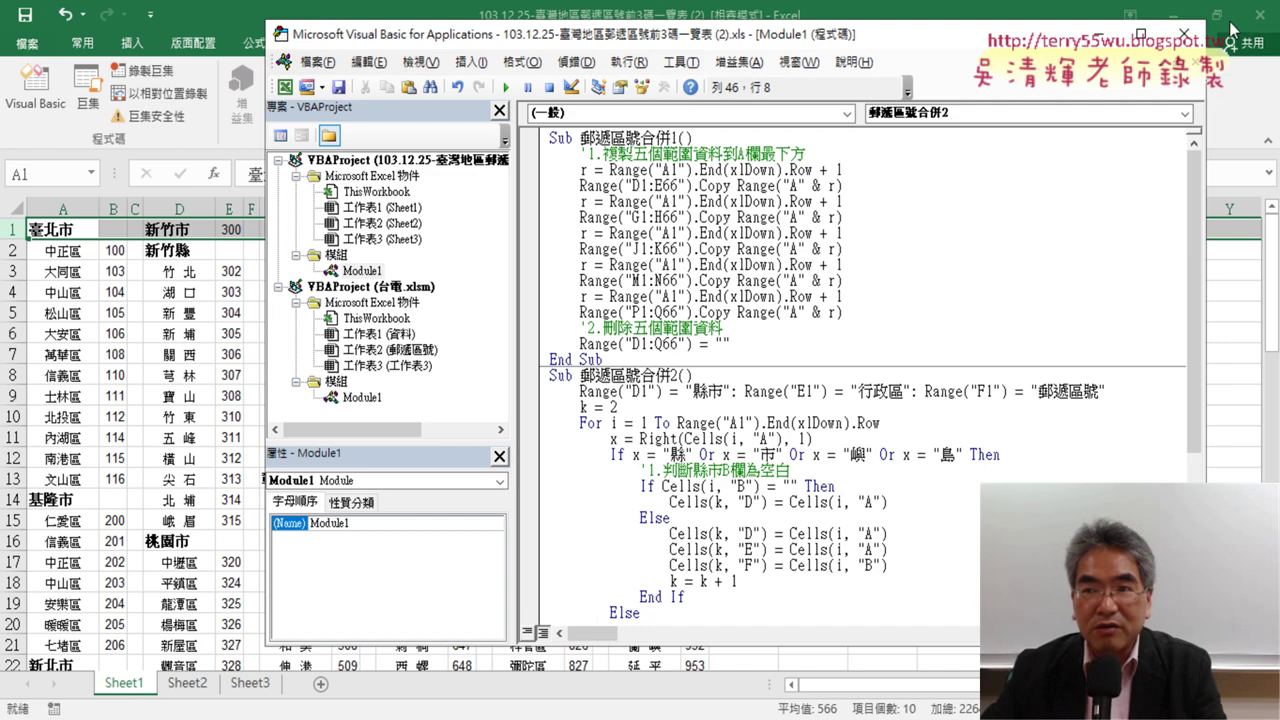
left_click(1172, 14)
left_click(1174, 16)
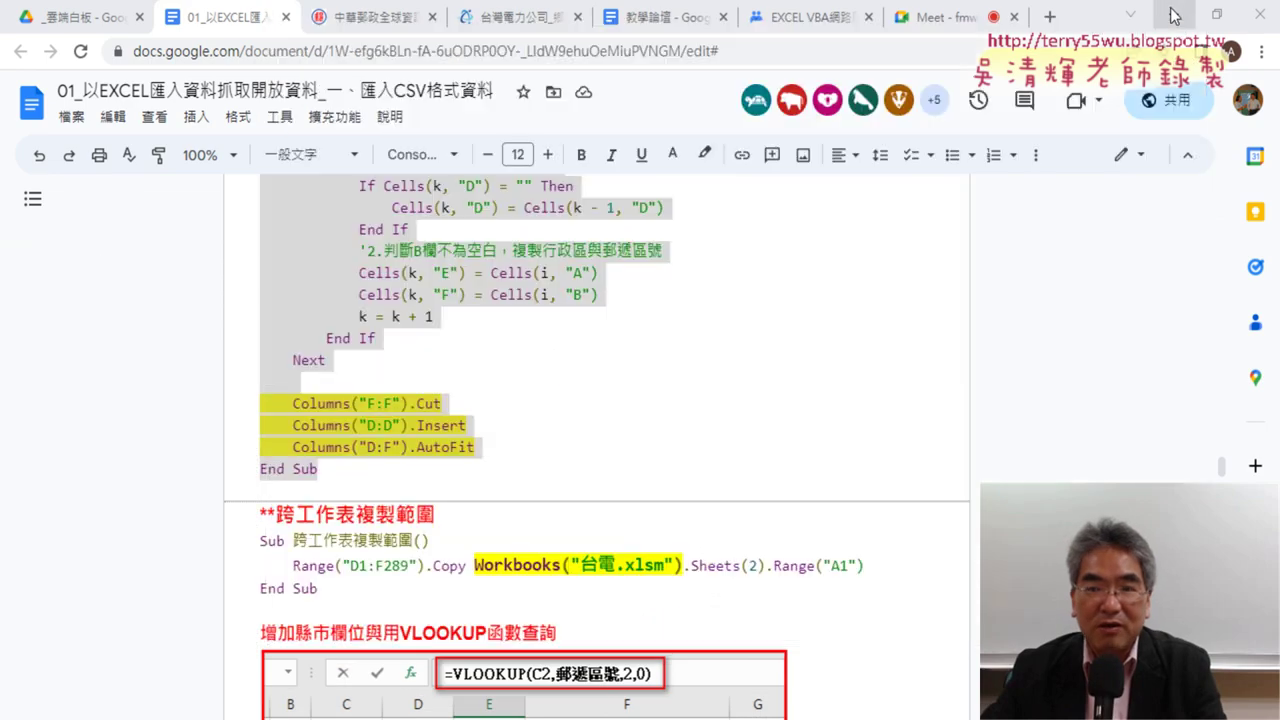
left_click(1174, 16)
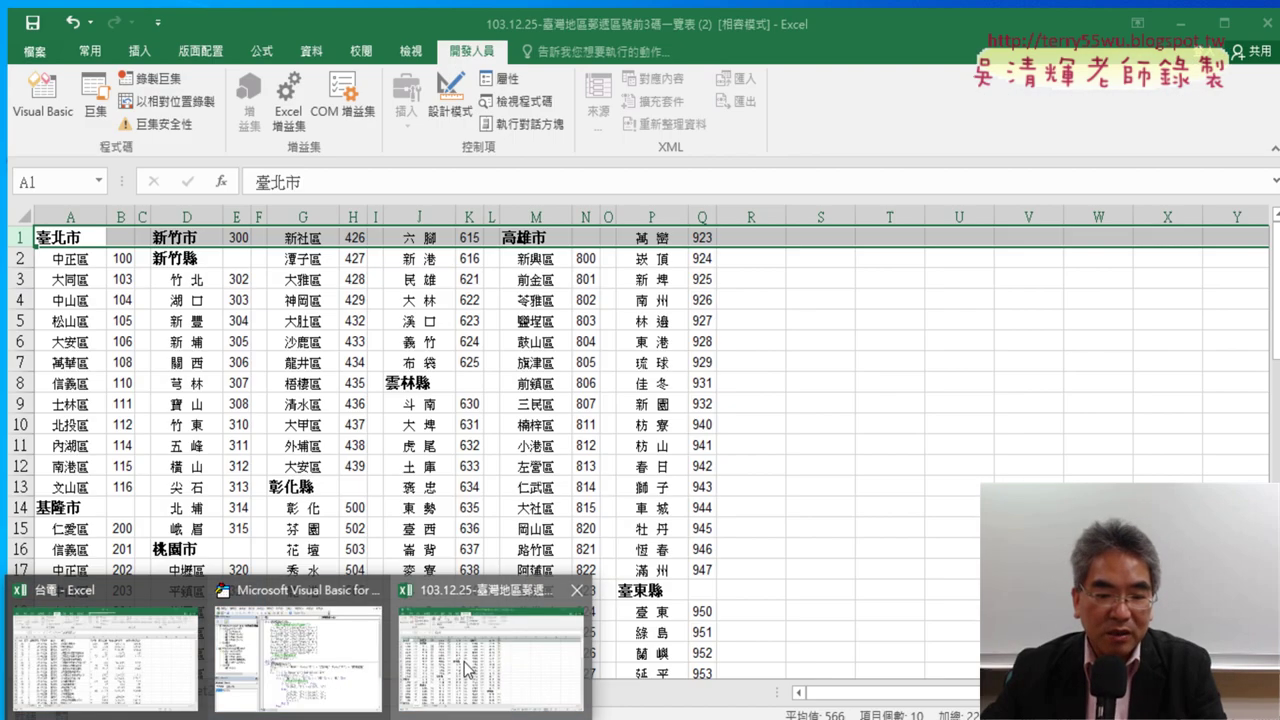
- Check the multi-column listing, then run 郵遞區號合併1 to stack districts into columns A–B
left_click(490, 655)
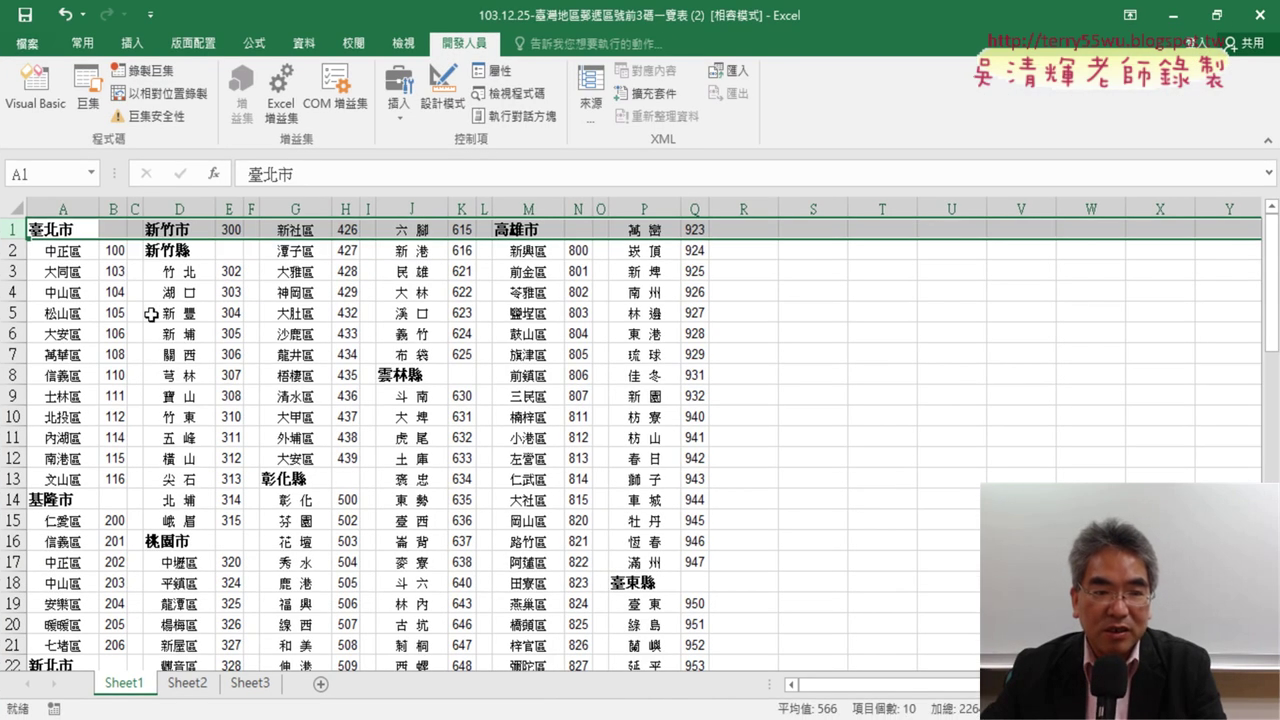
left_click(135, 271)
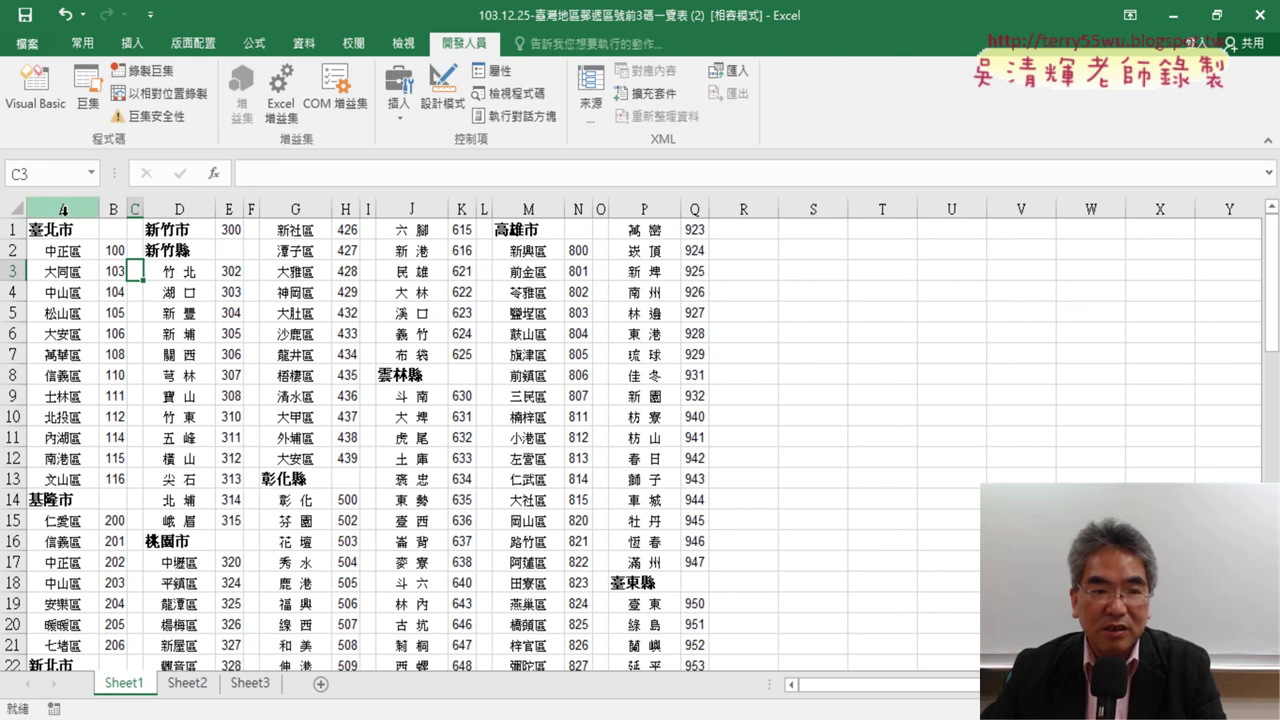
left_click(69, 291)
left_click(35, 90)
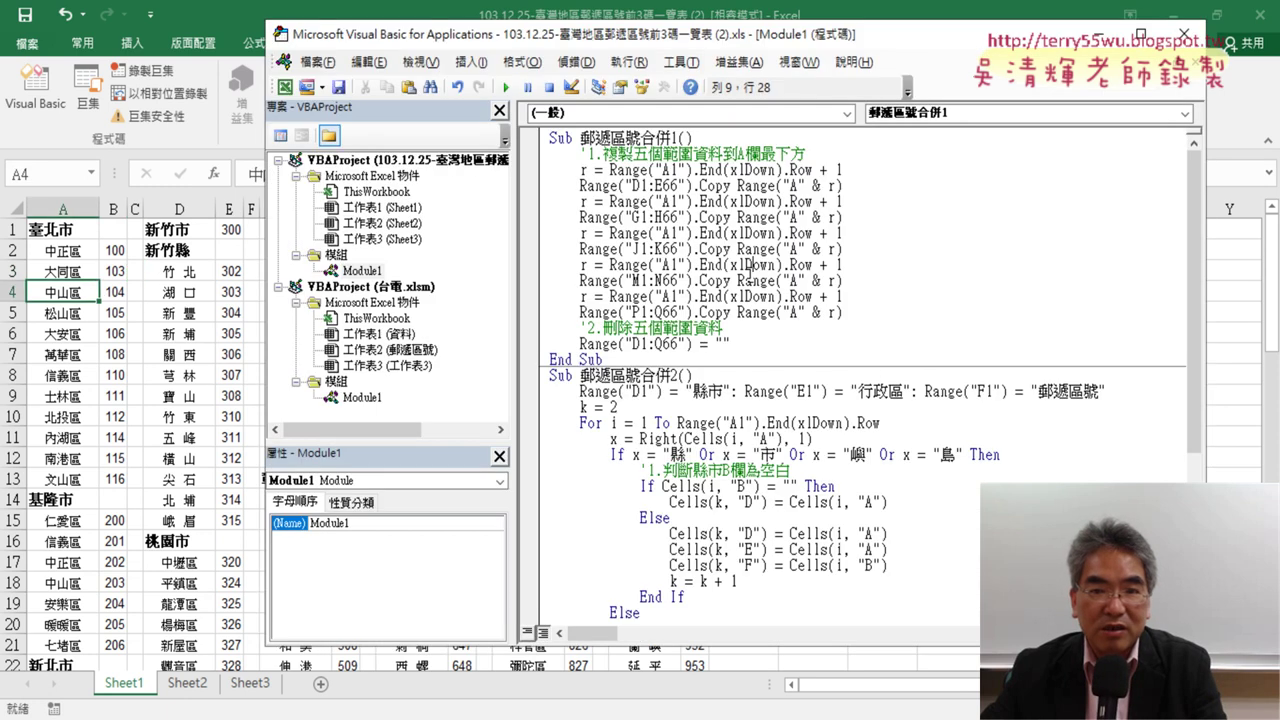
left_click(506, 87)
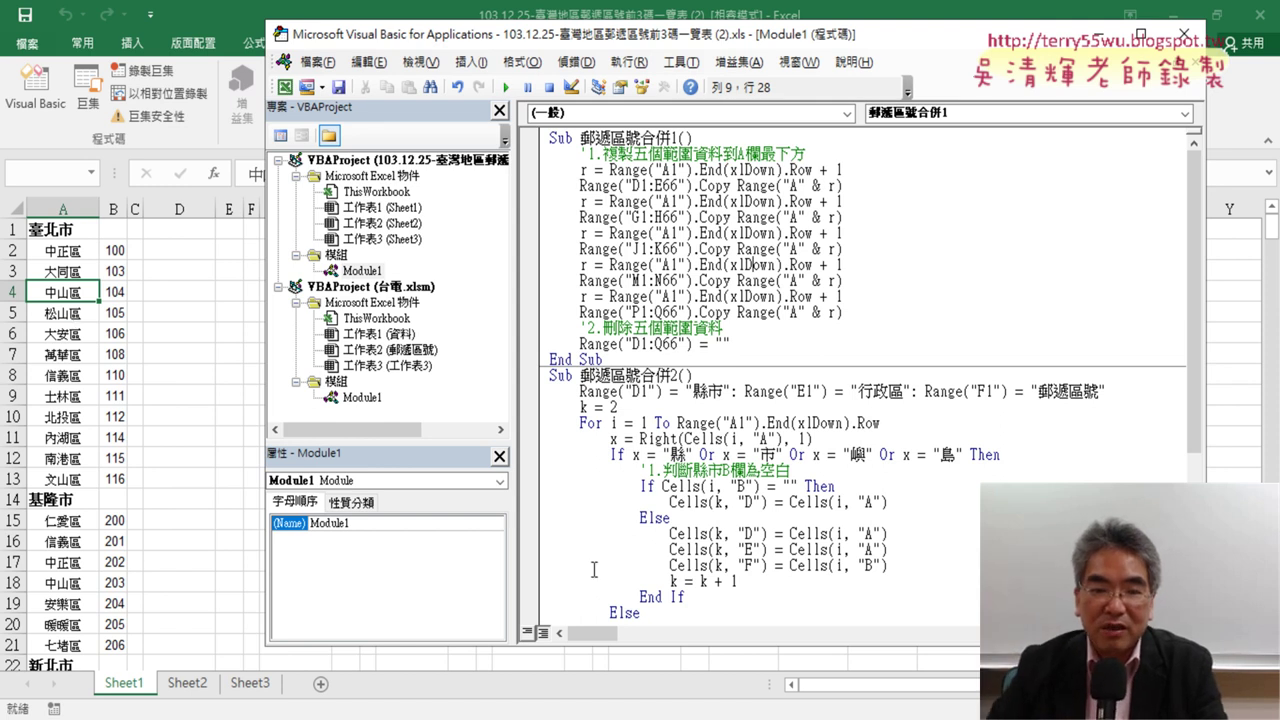
- Run 郵遞區號合併2 to fill columns D–F, check the results, then view the 台電 workbook
left_click(690, 487)
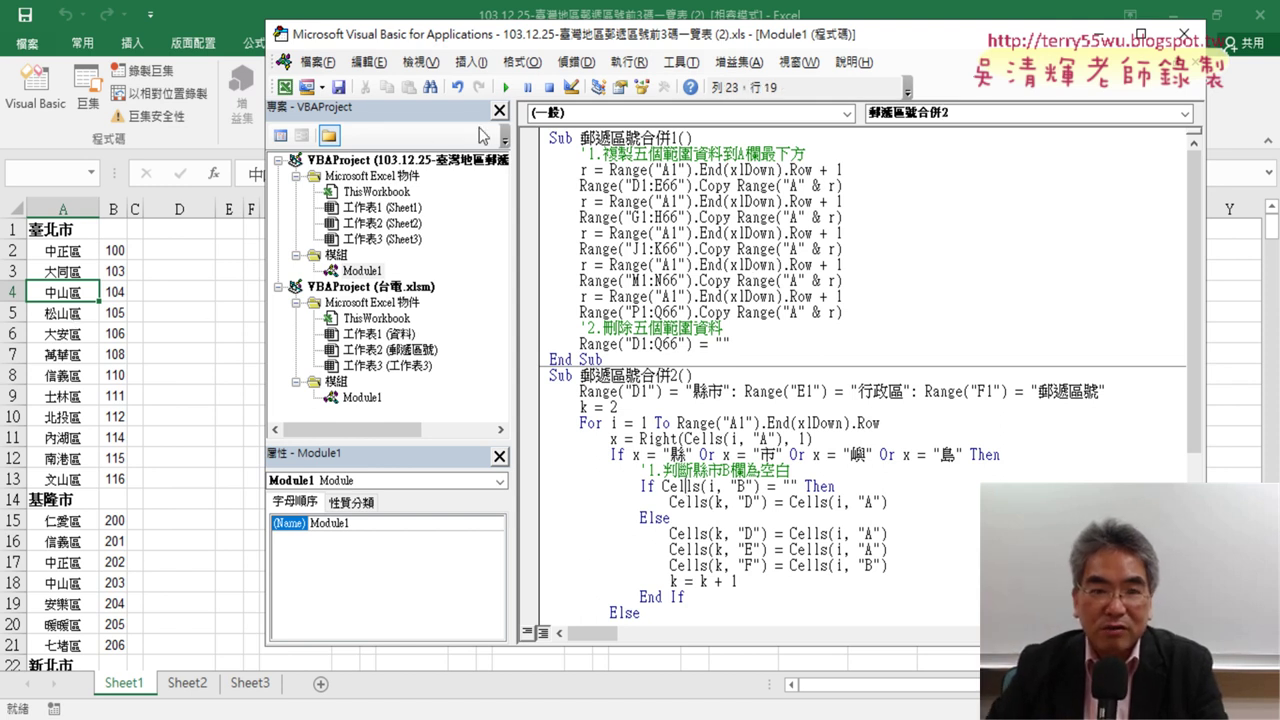
left_click(505, 88)
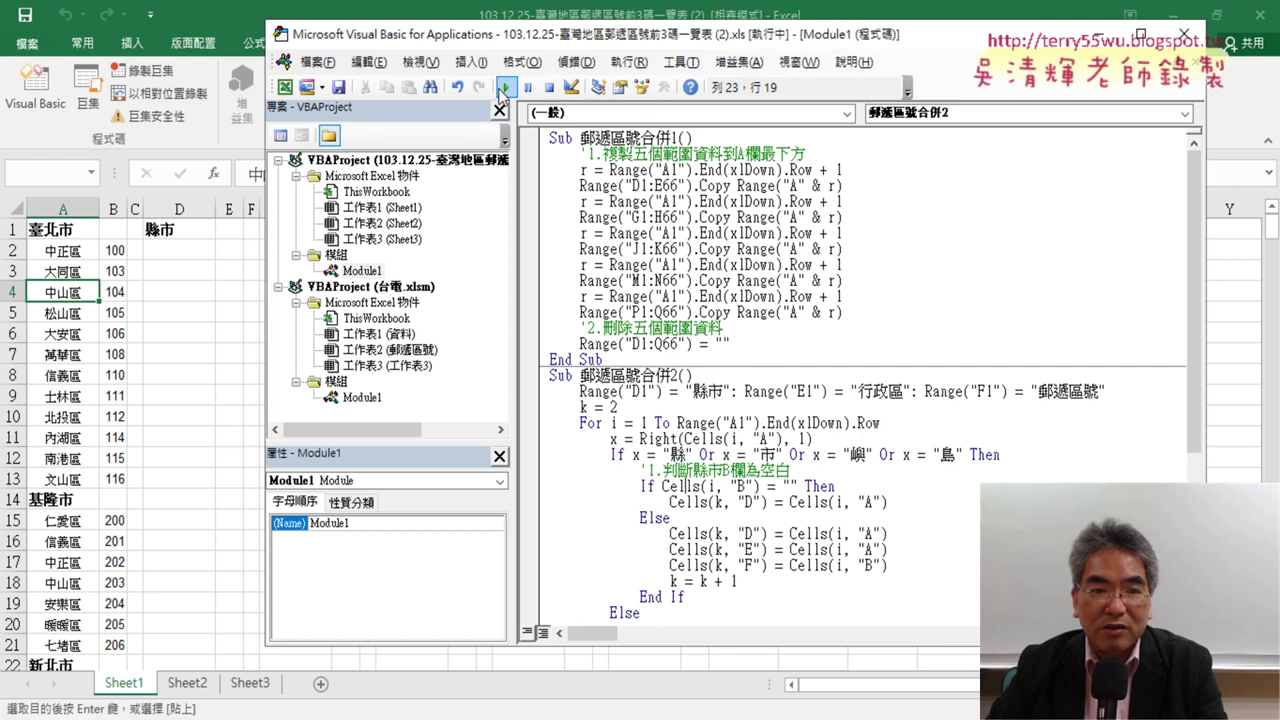
left_click_drag(521, 50, 770, 57)
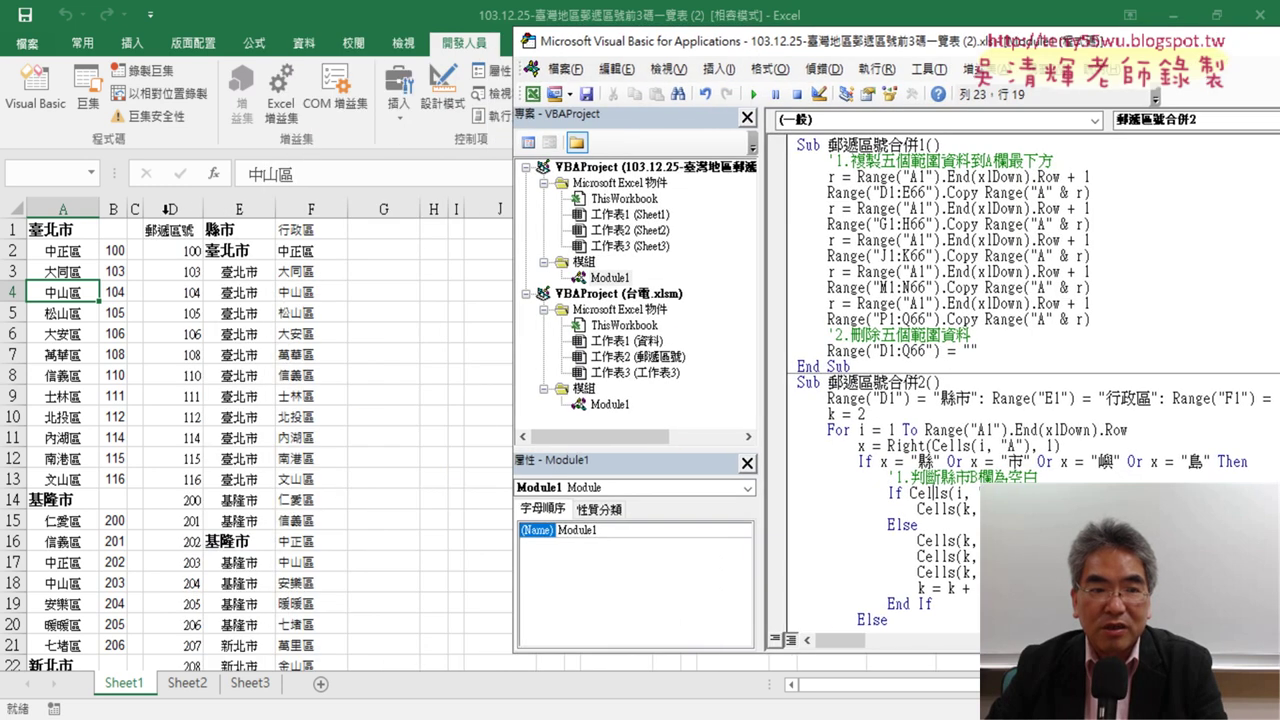
left_click(156, 232)
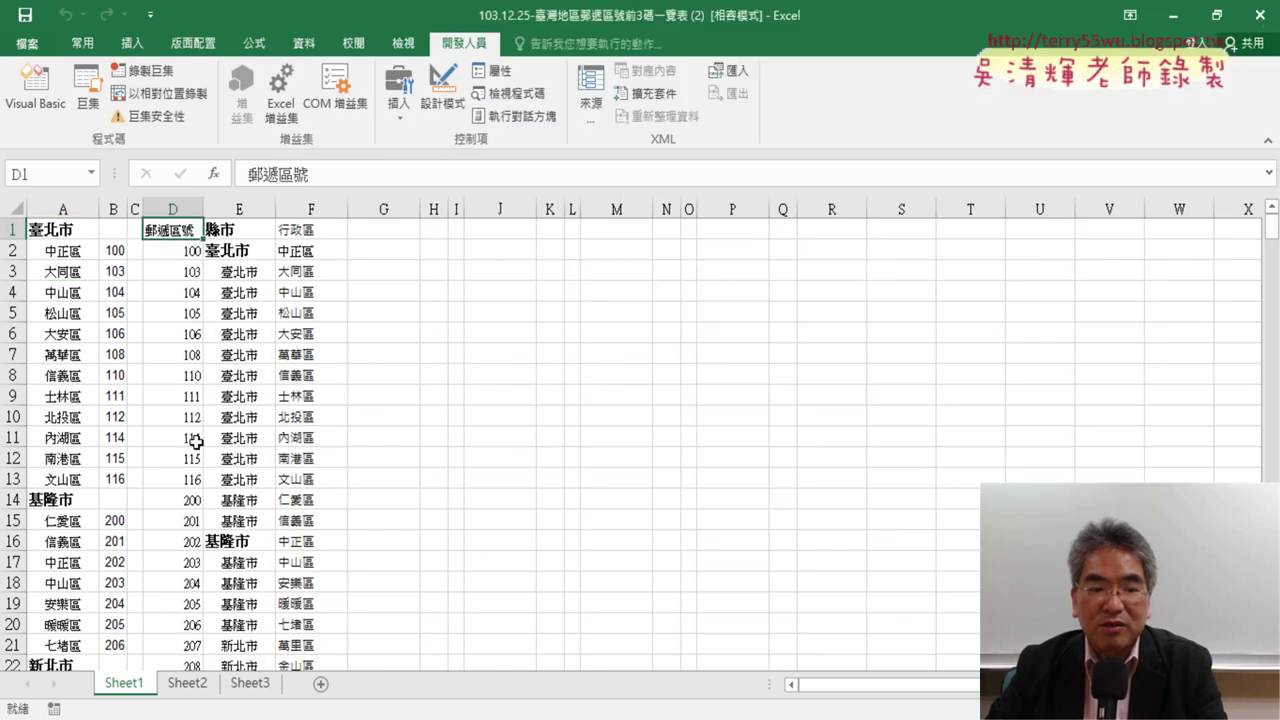
mouse_move(300, 716)
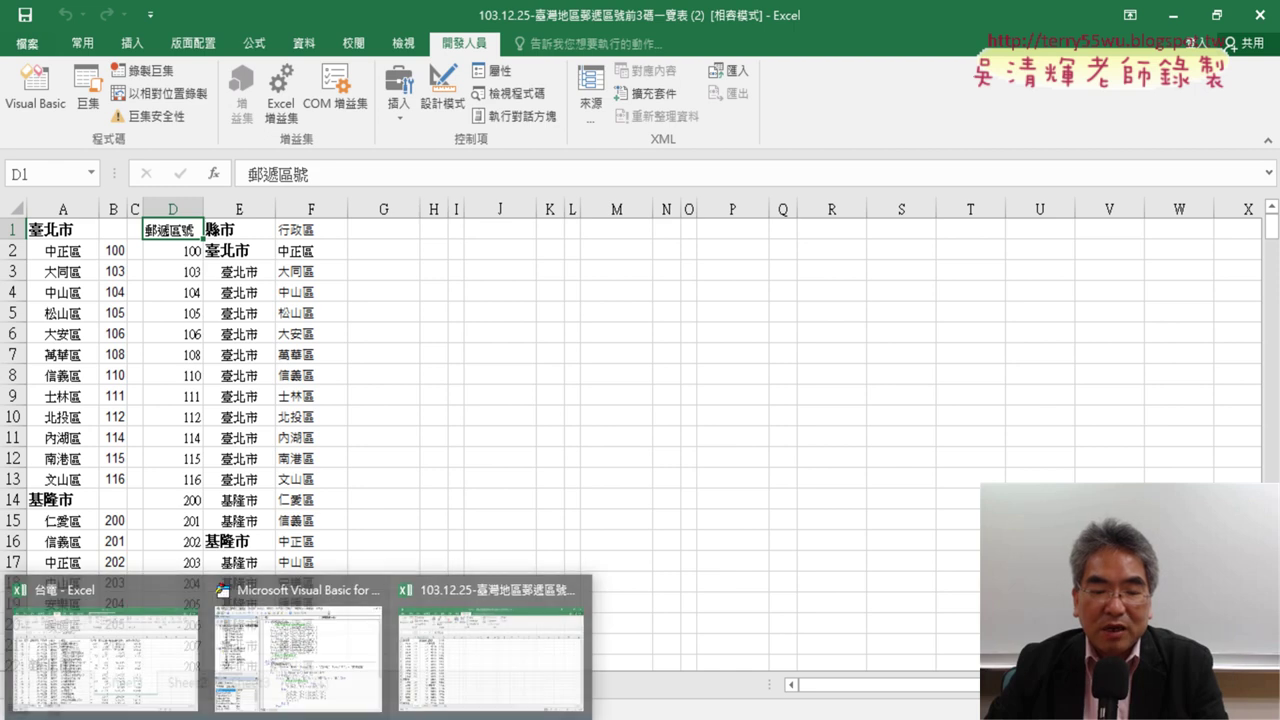
left_click(157, 675)
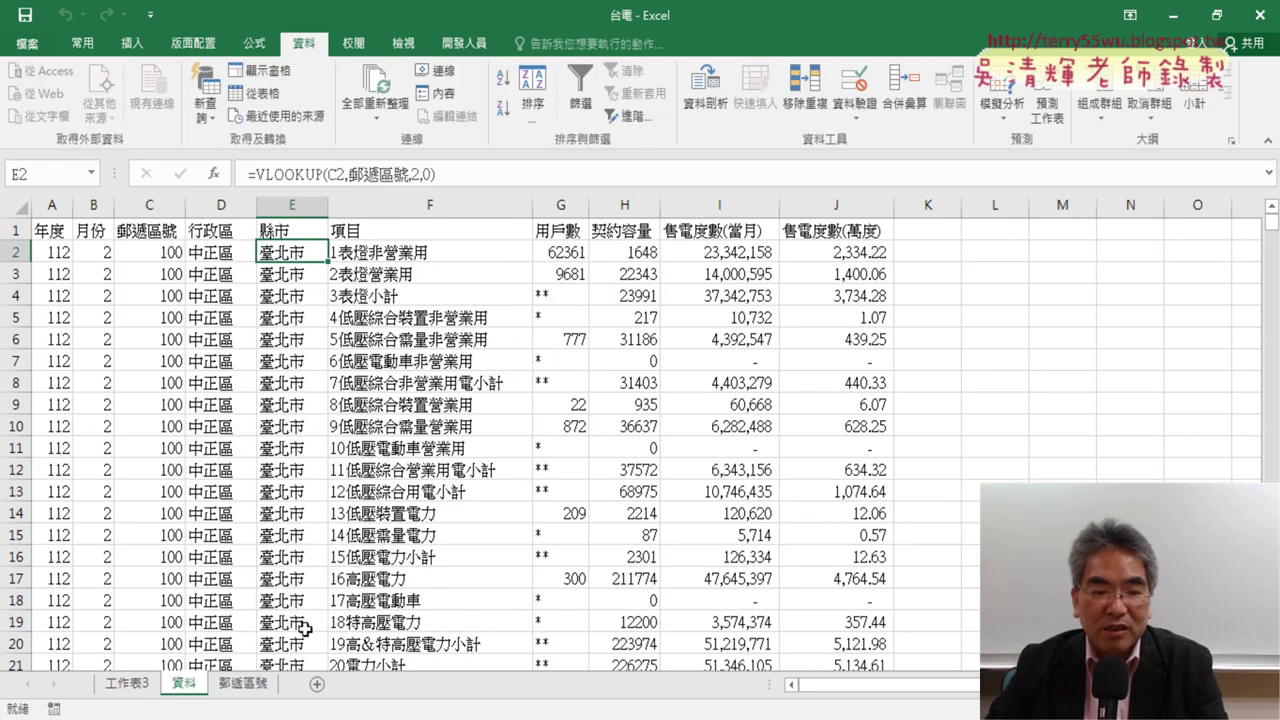
- On the 郵遞區號 sheet, select the A1:C369 table and confirm it is named 郵遞區號
left_click(242, 684)
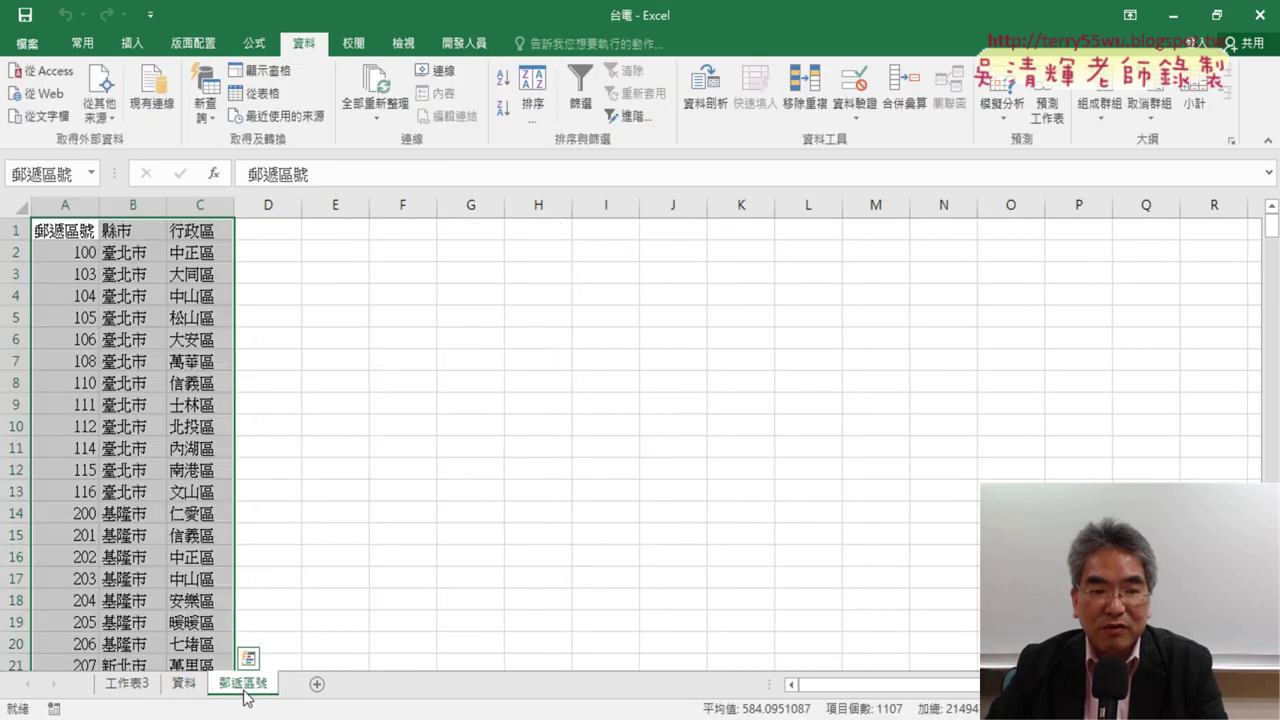
left_click(60, 232)
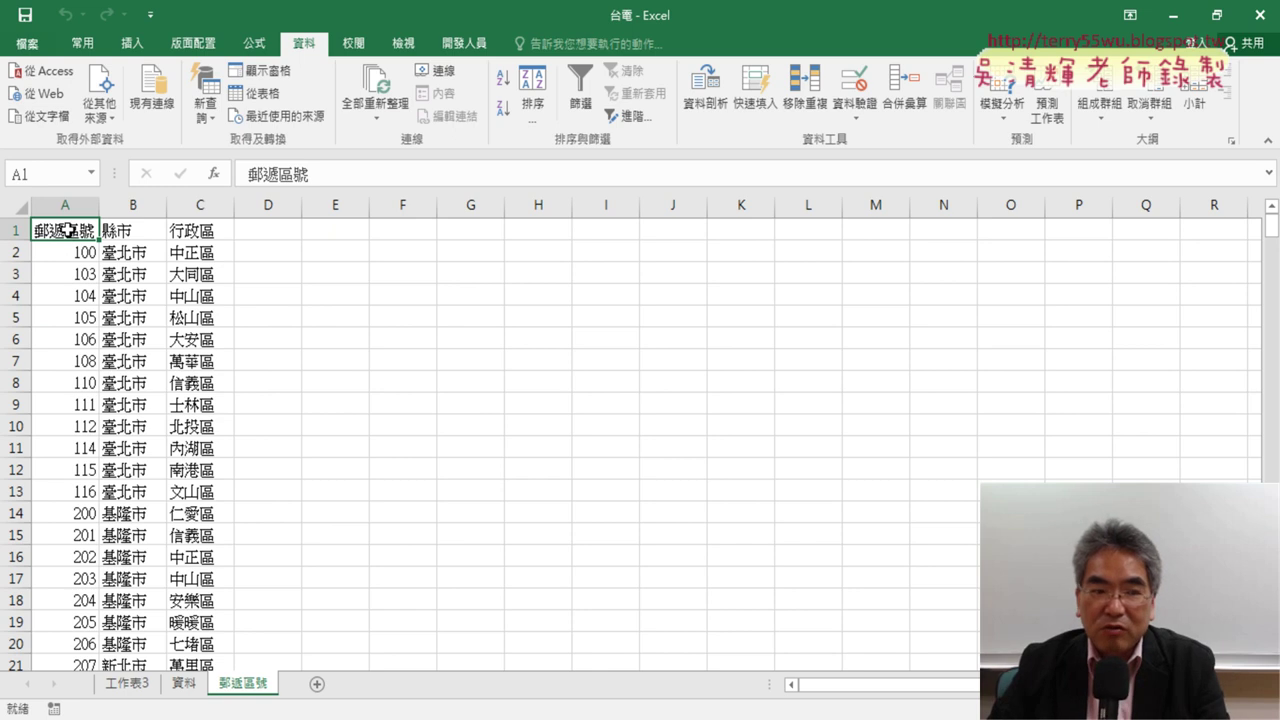
key("ctrl+shift+Right")
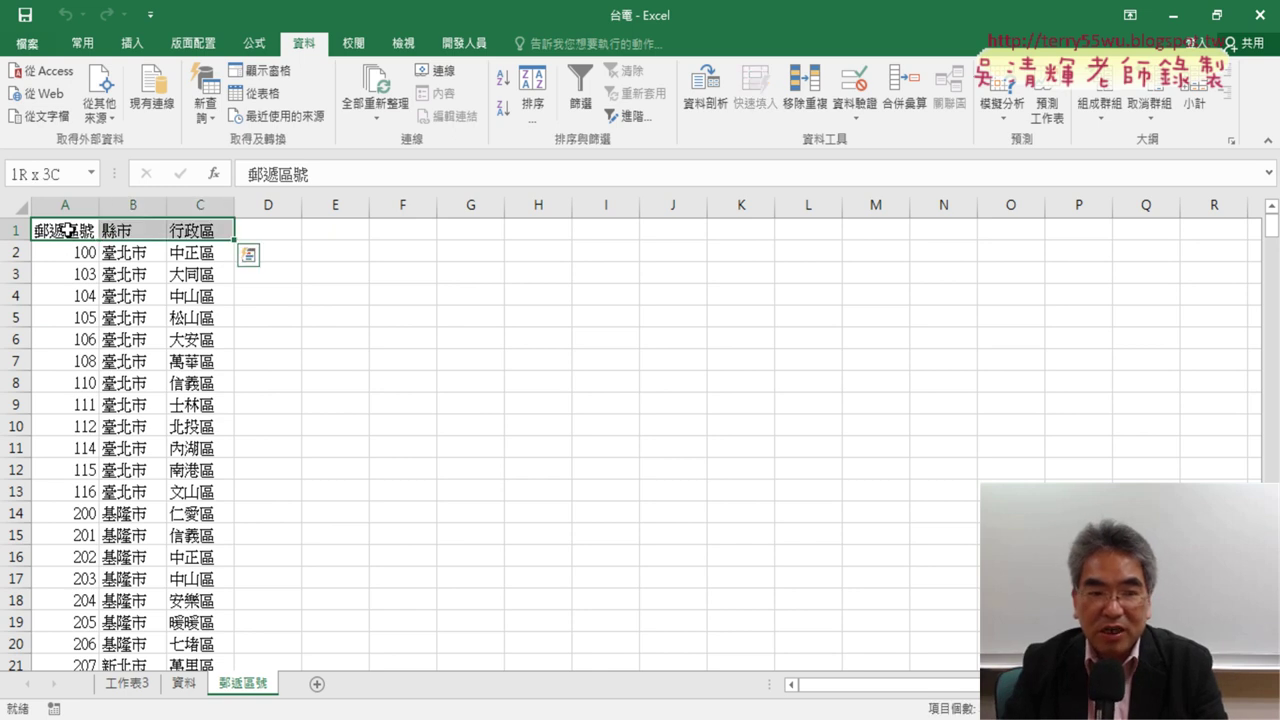
key("ctrl+shift+Down")
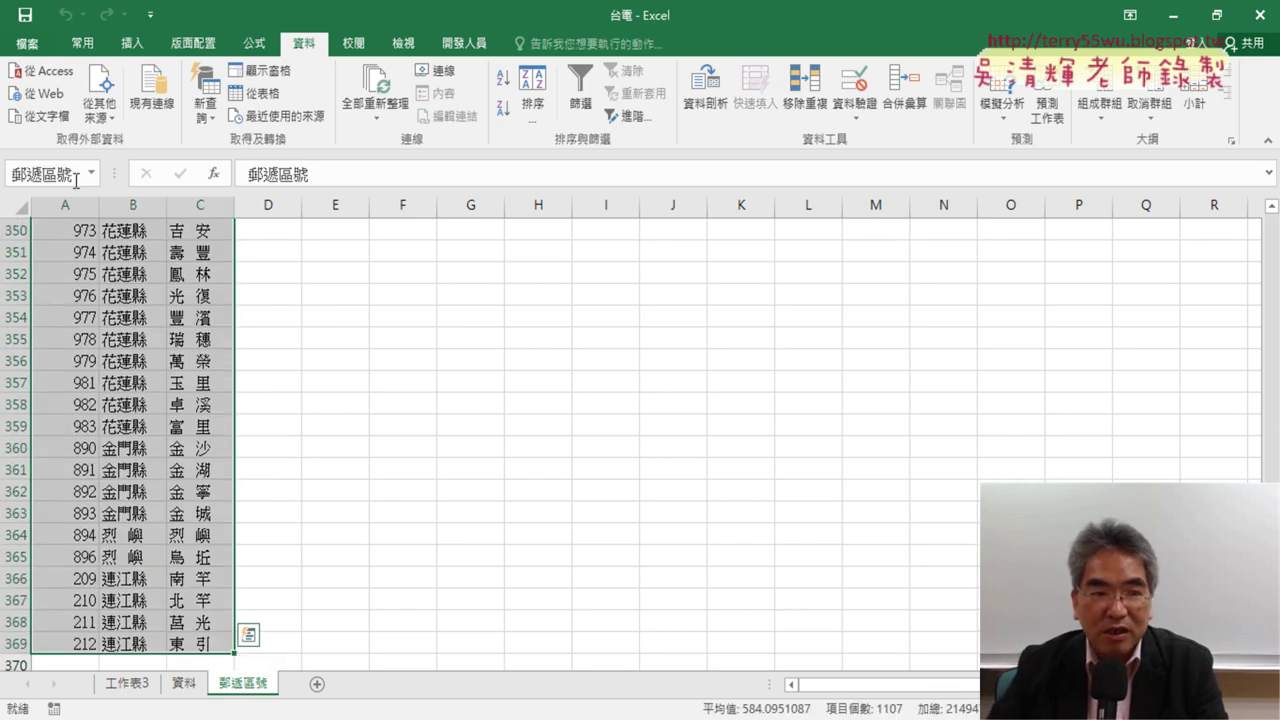
left_click(75, 176)
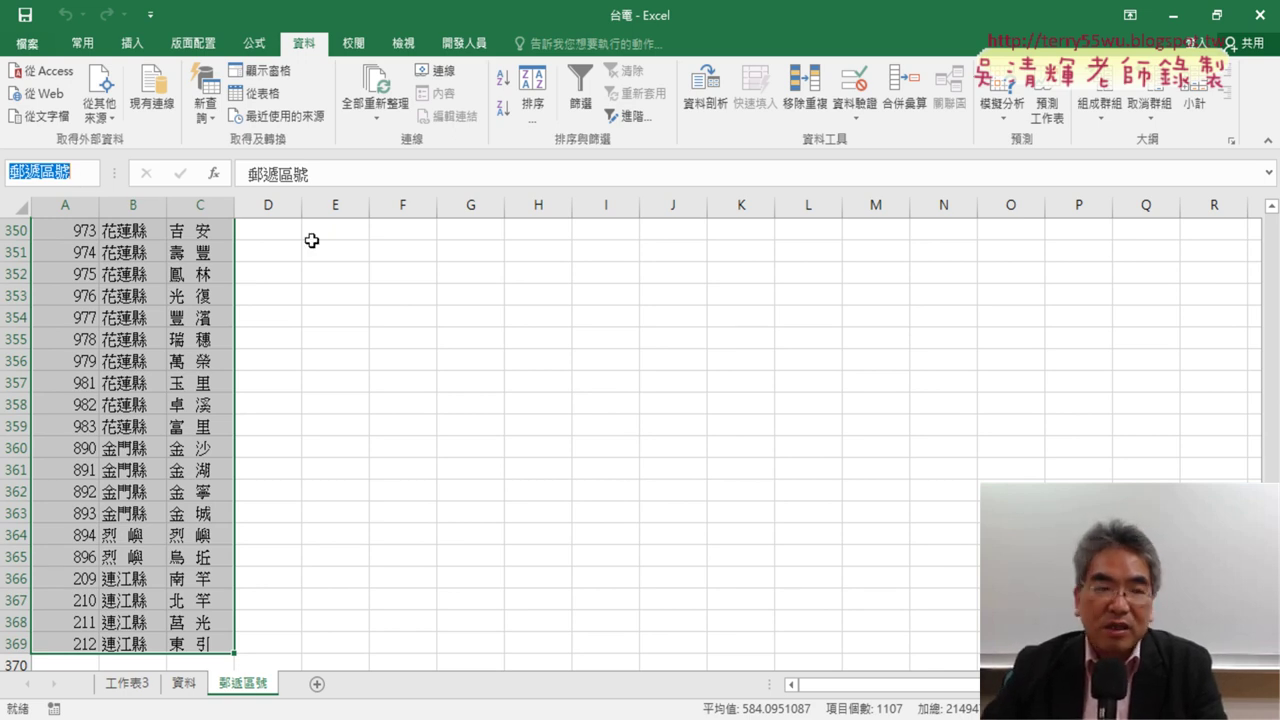
left_click(256, 44)
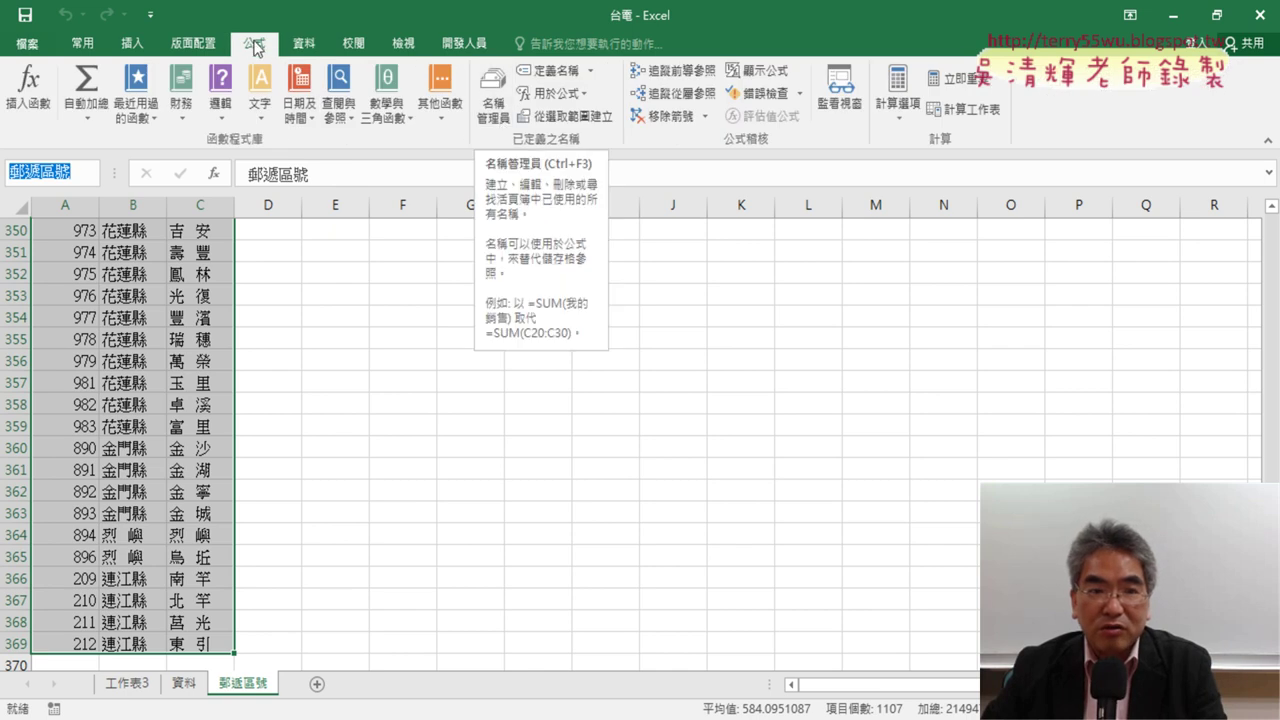
left_click(495, 105)
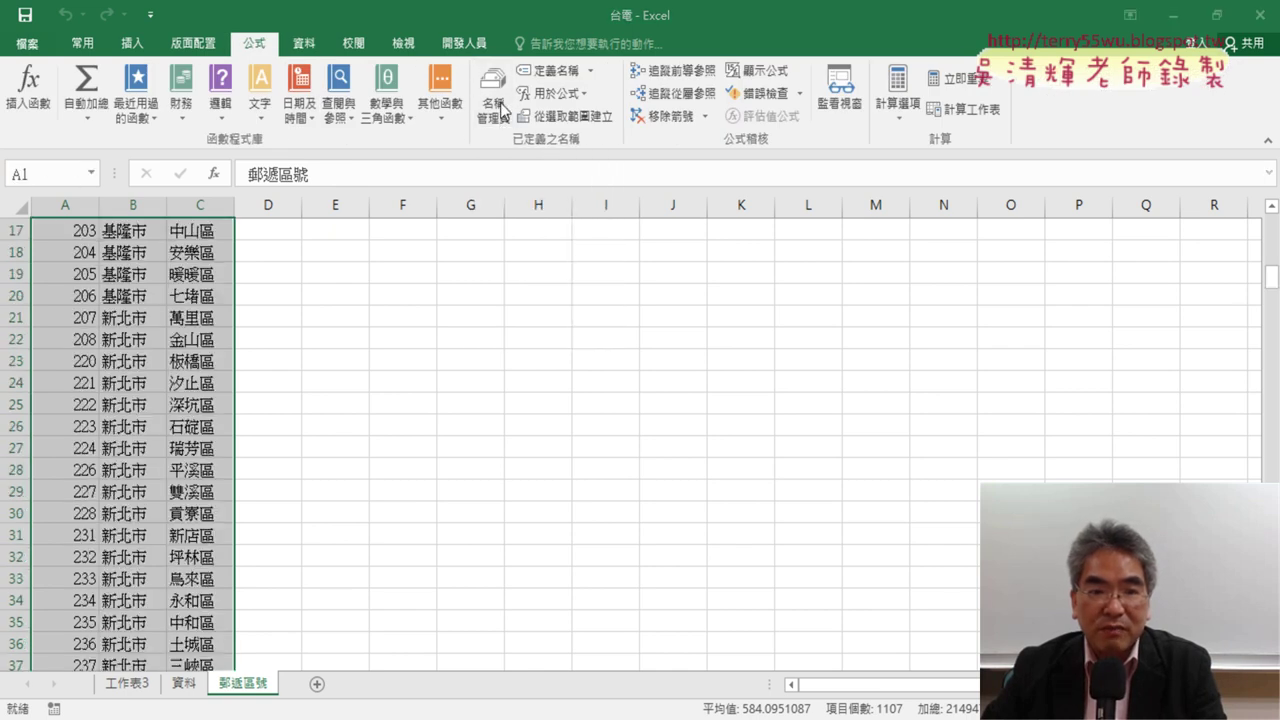
left_click(244, 400)
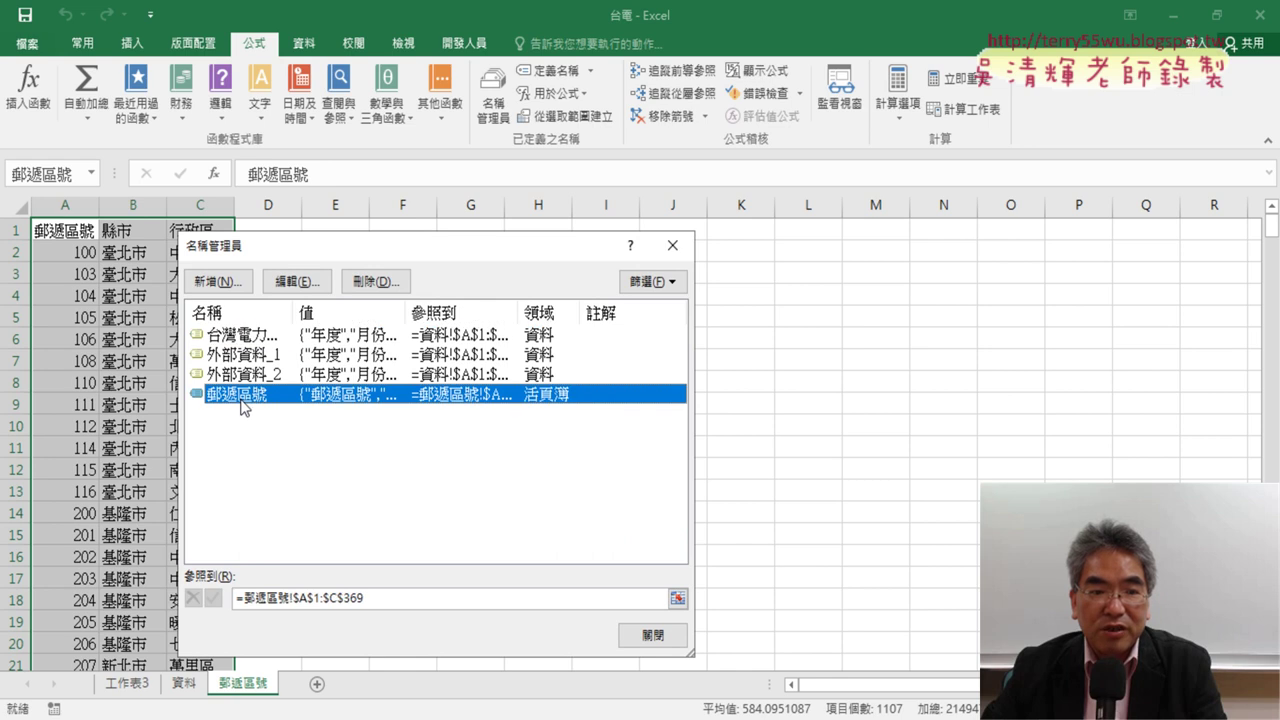
left_click(655, 598)
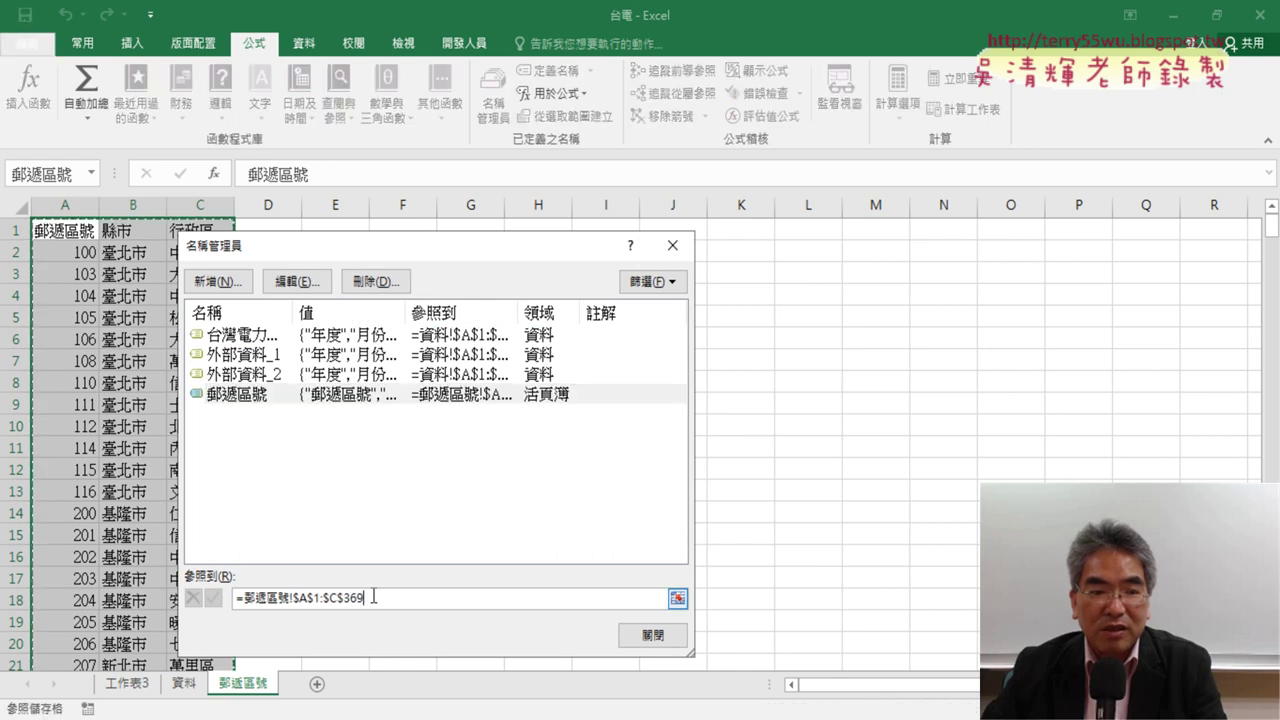
left_click_drag(420, 245, 689, 242)
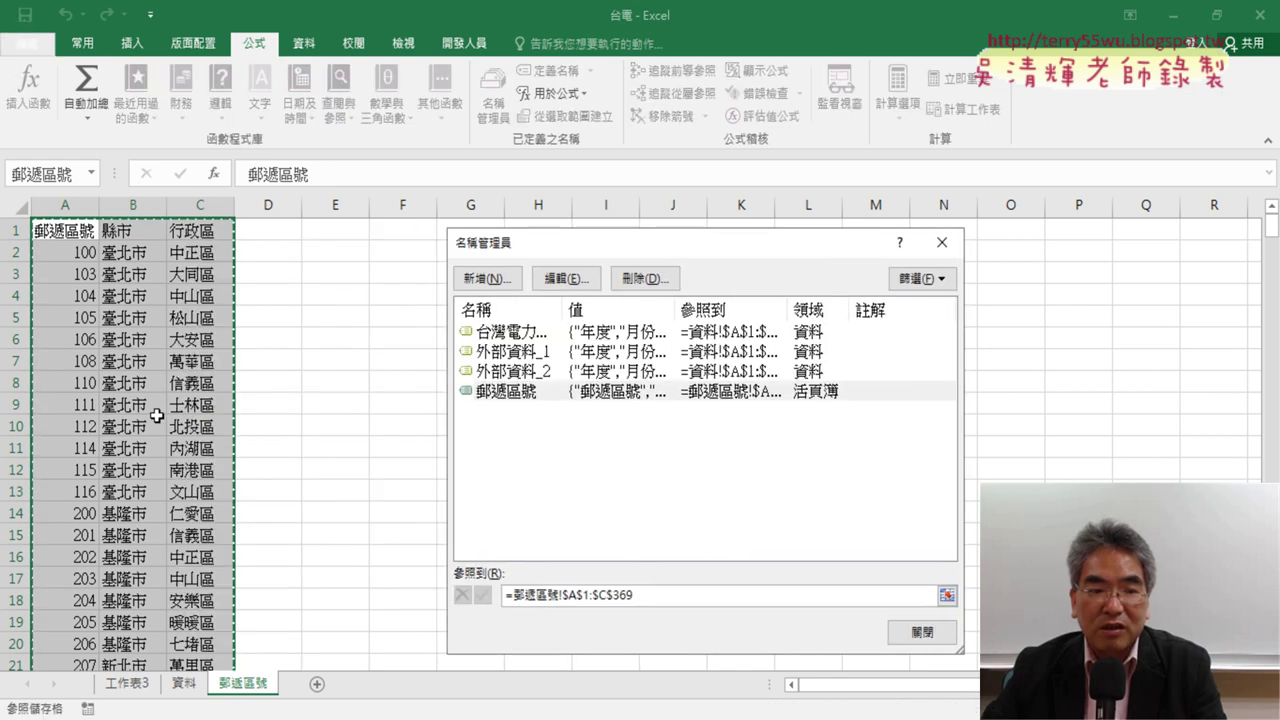
left_click(921, 632)
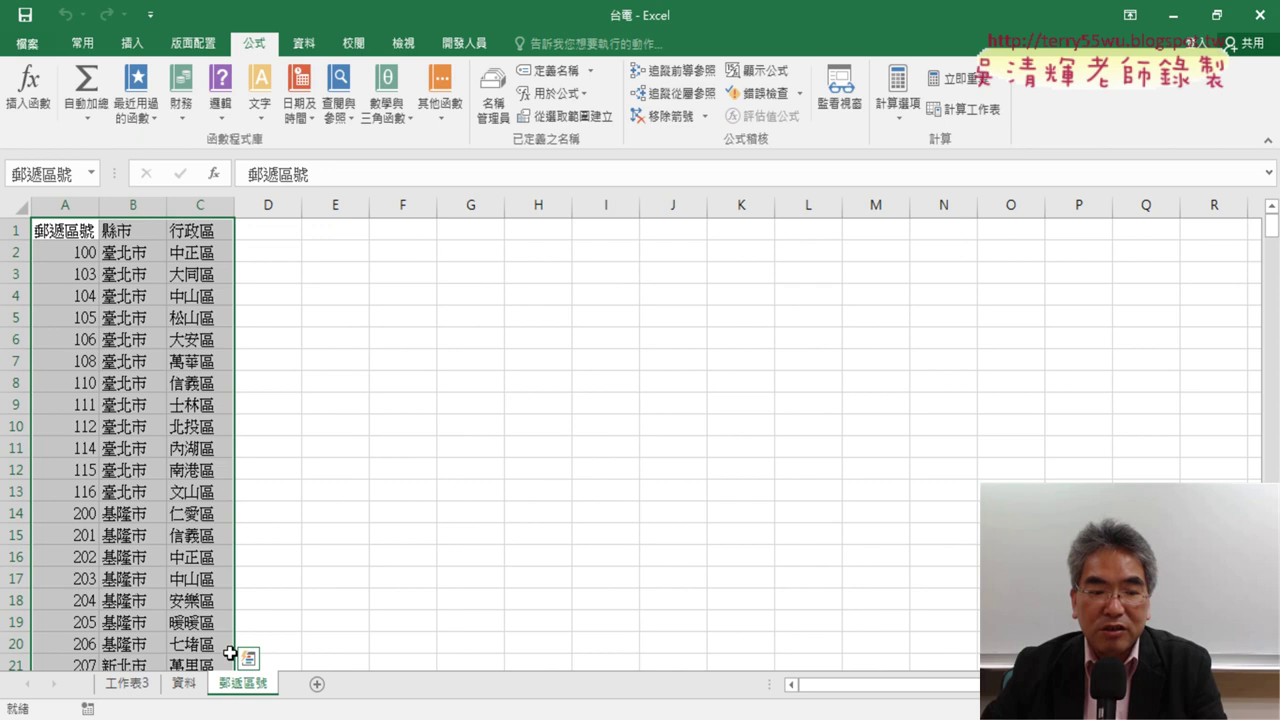
- Check the VLOOKUP column on 資料, then return to the 工作表3 top-10 pivot table
left_click(184, 684)
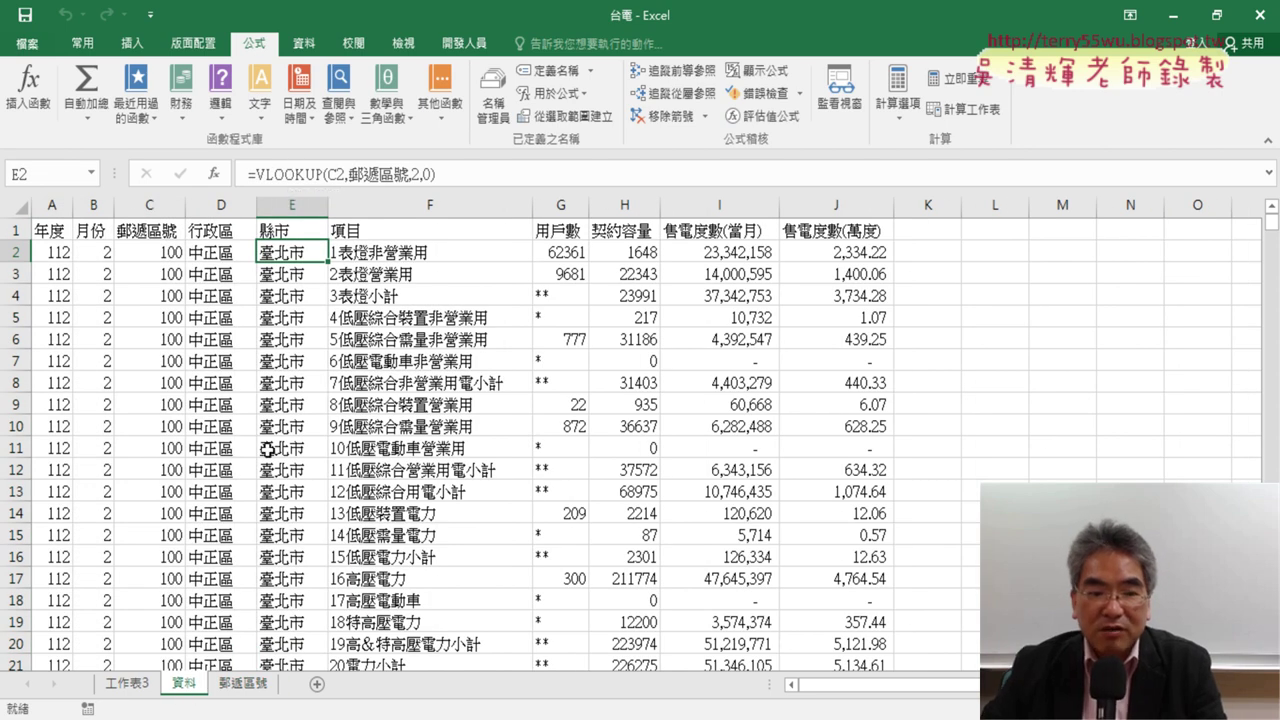
left_click(130, 683)
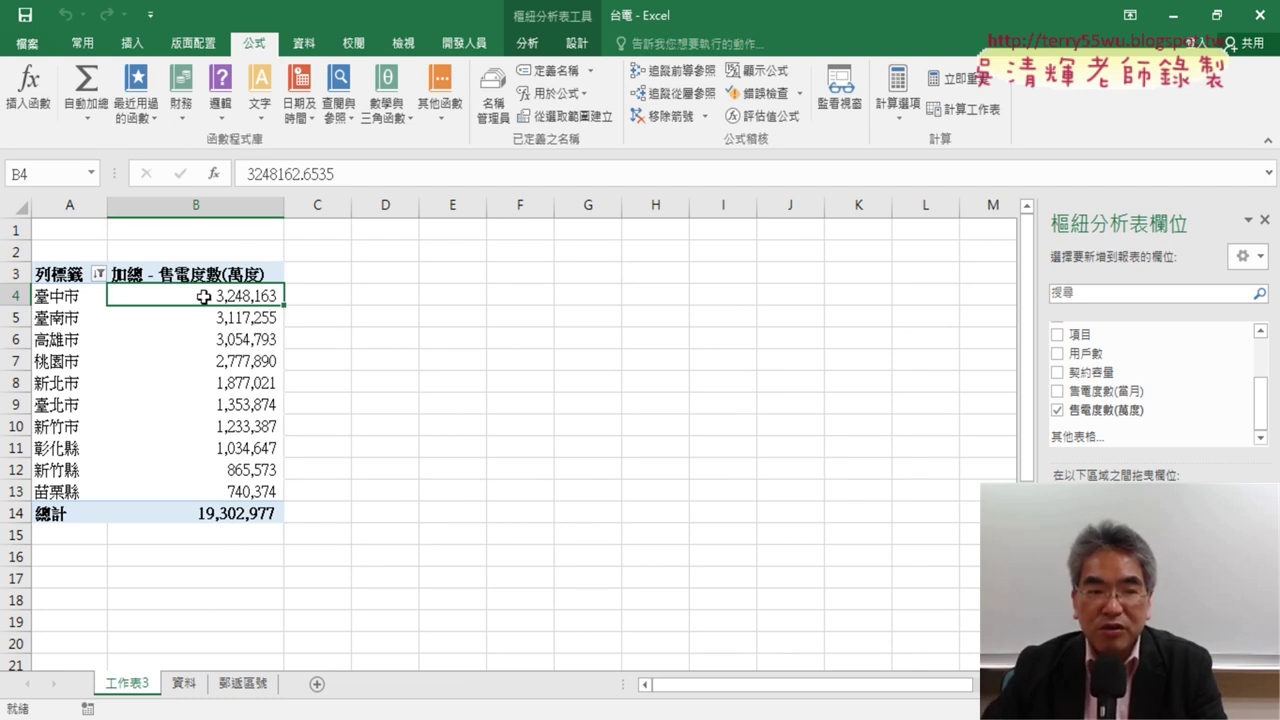
- Drill into the 臺中市 total and sort the 工作表5 detail rows largest first by 售電度數(萬度)
mouse_move(221, 296)
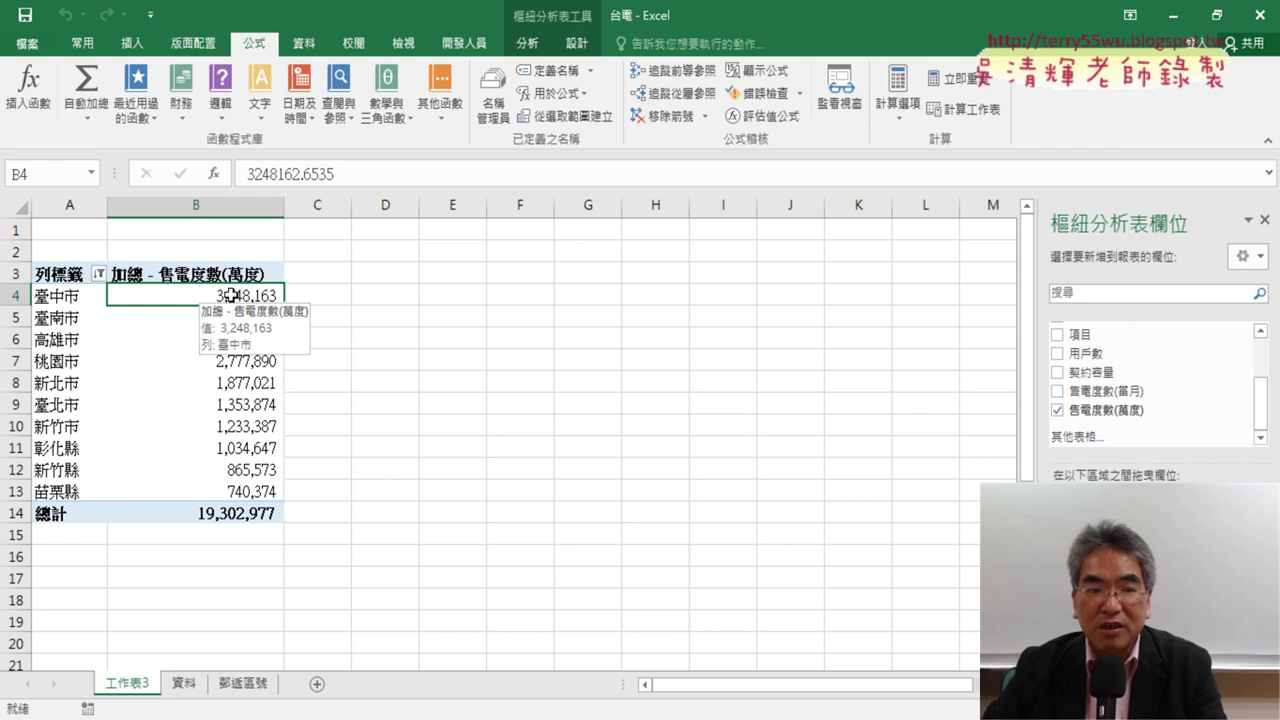
double_click(229, 296)
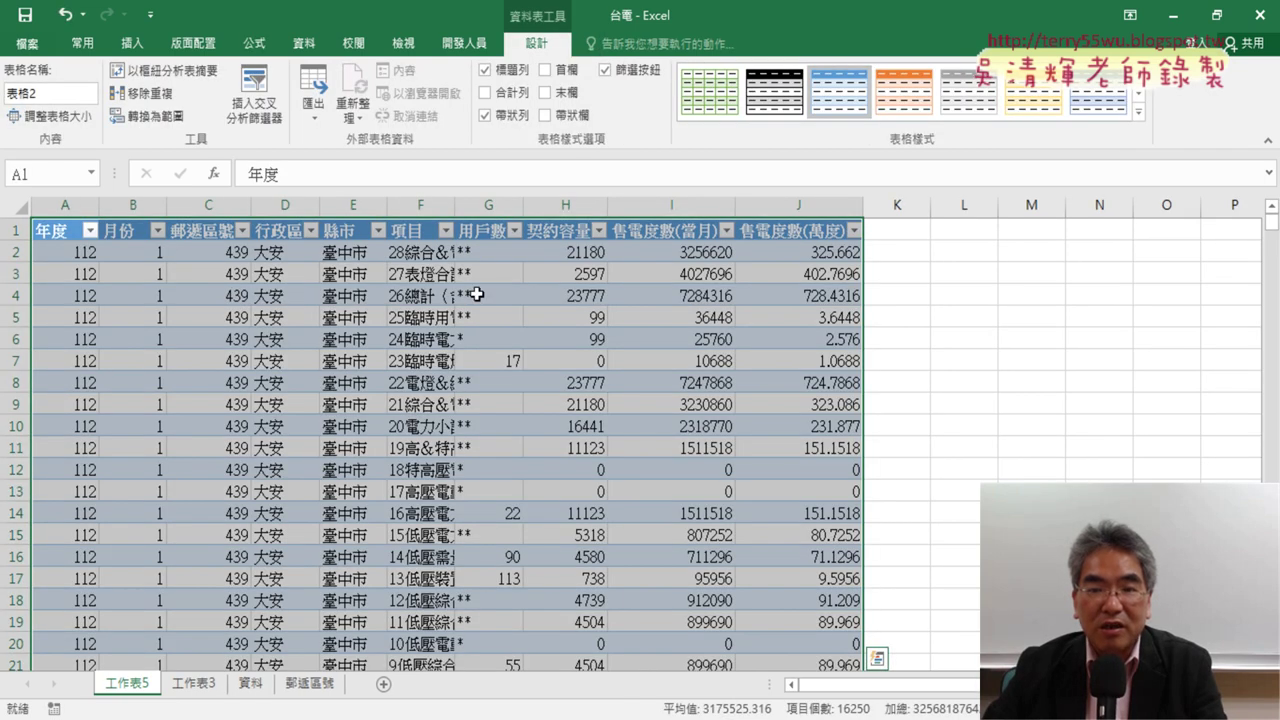
left_click(812, 230)
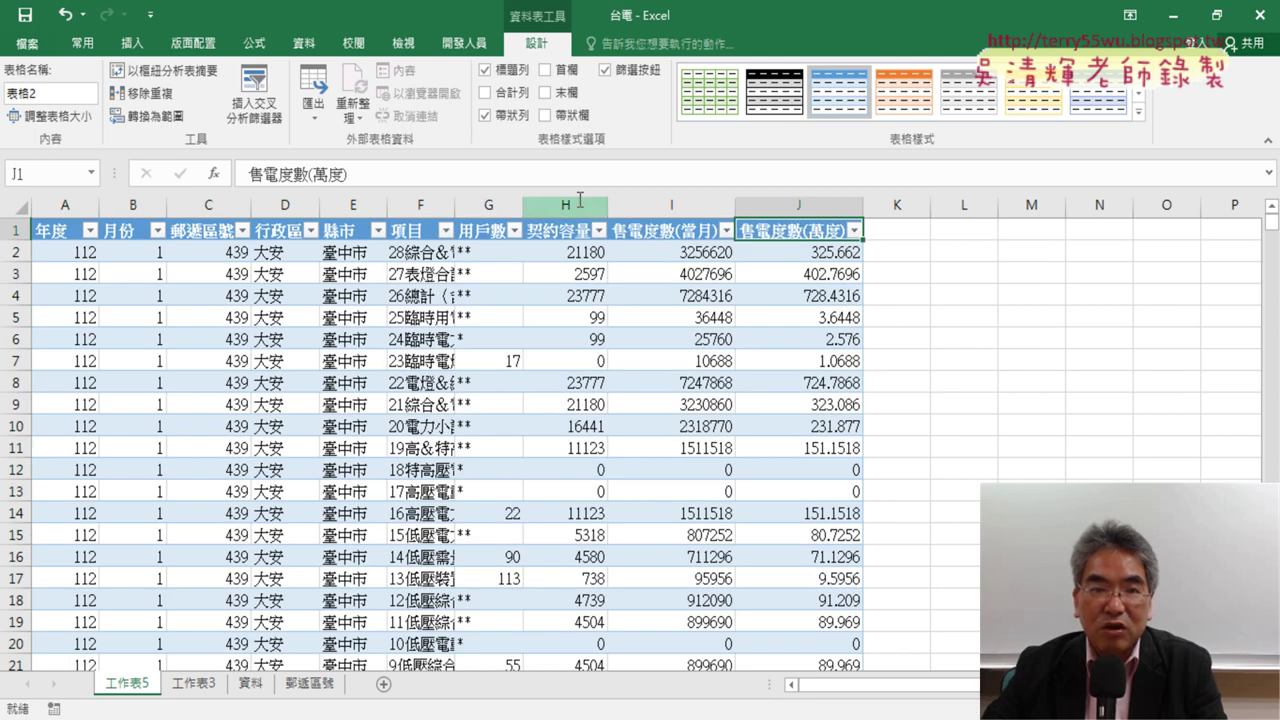
left_click(305, 45)
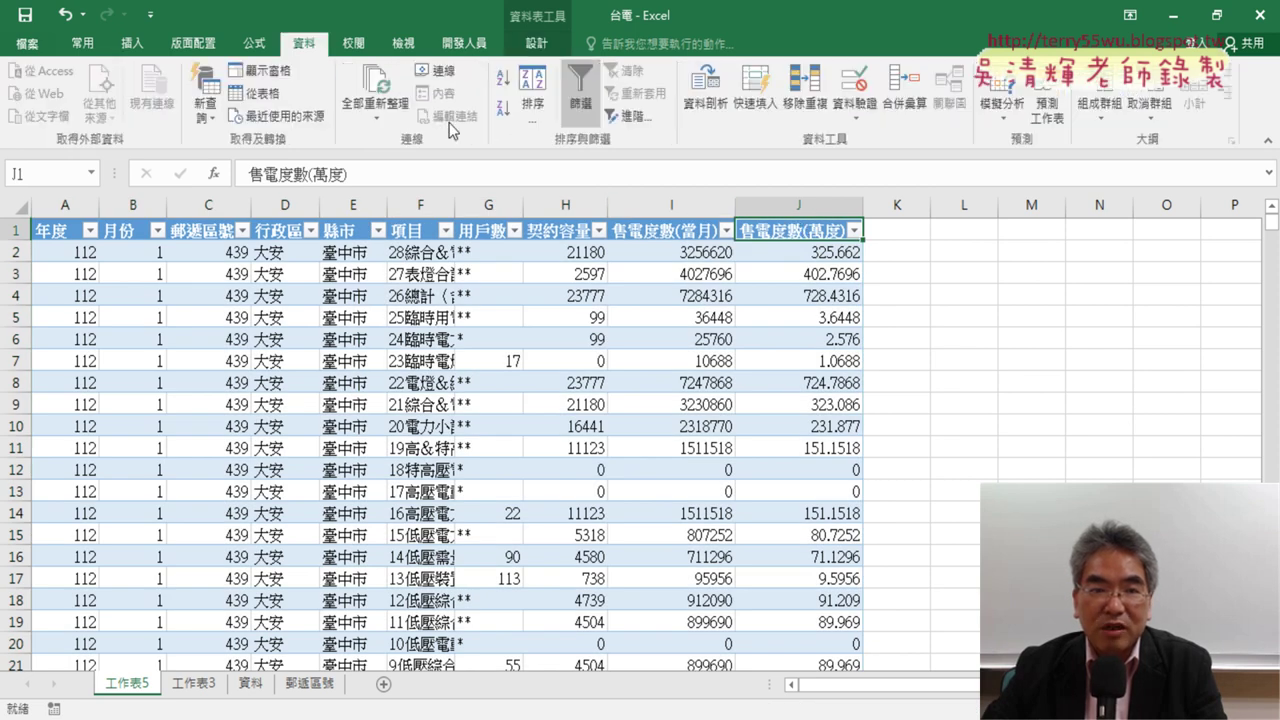
left_click(506, 118)
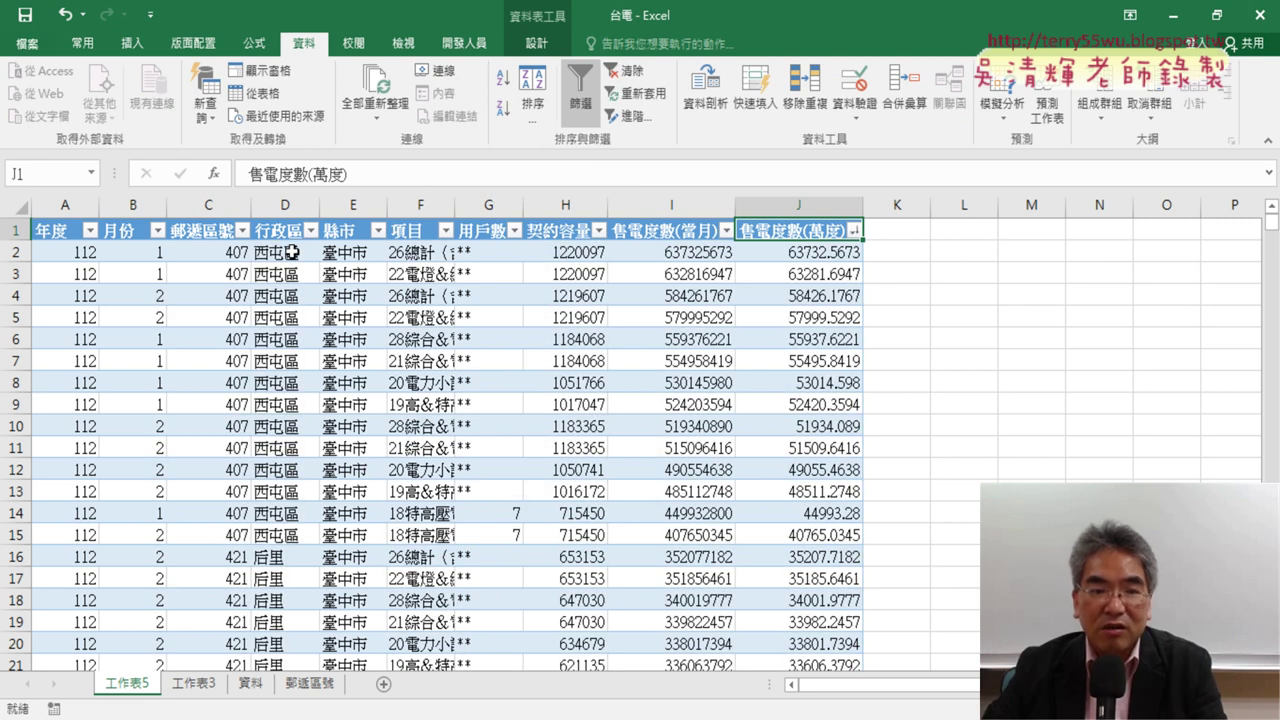
mouse_move(806, 251)
left_mouse_down()
mouse_move(298, 514)
mouse_move(70, 530)
left_mouse_up()
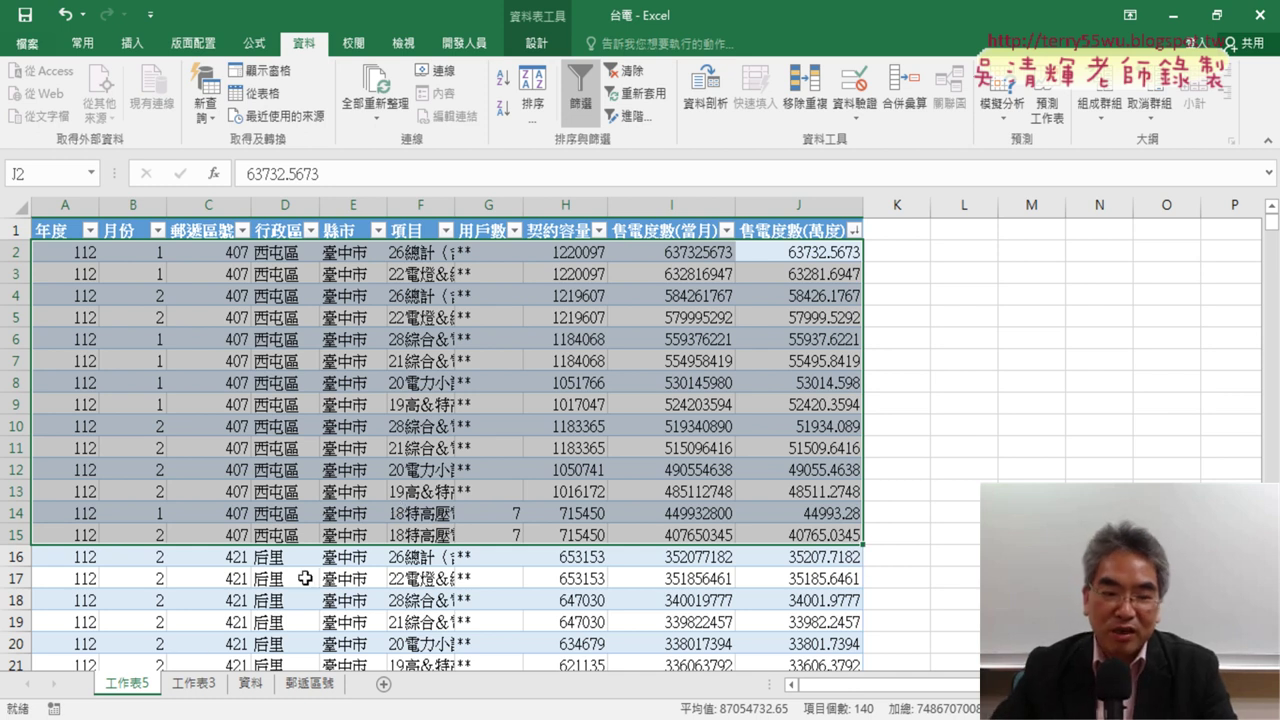
- Return to the 工作表3 pivot table and select the 臺南市 total cell
left_click(192, 688)
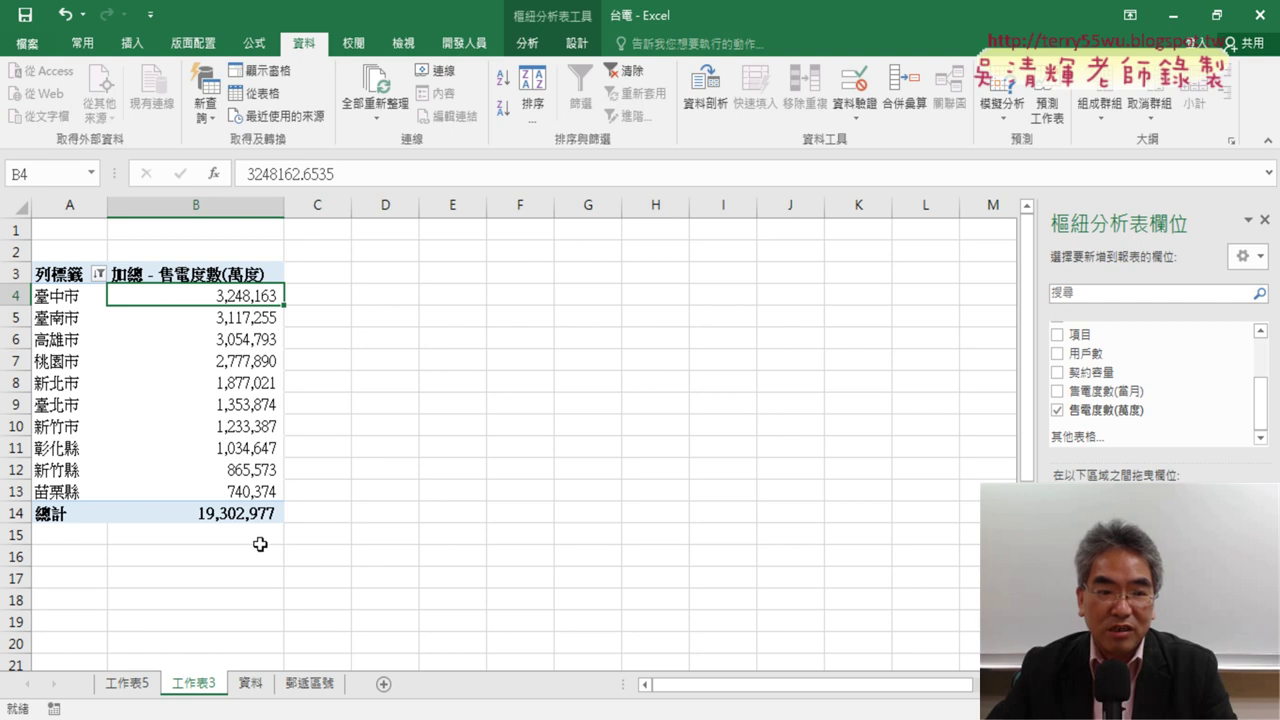
left_click(243, 317)
left_click(241, 340)
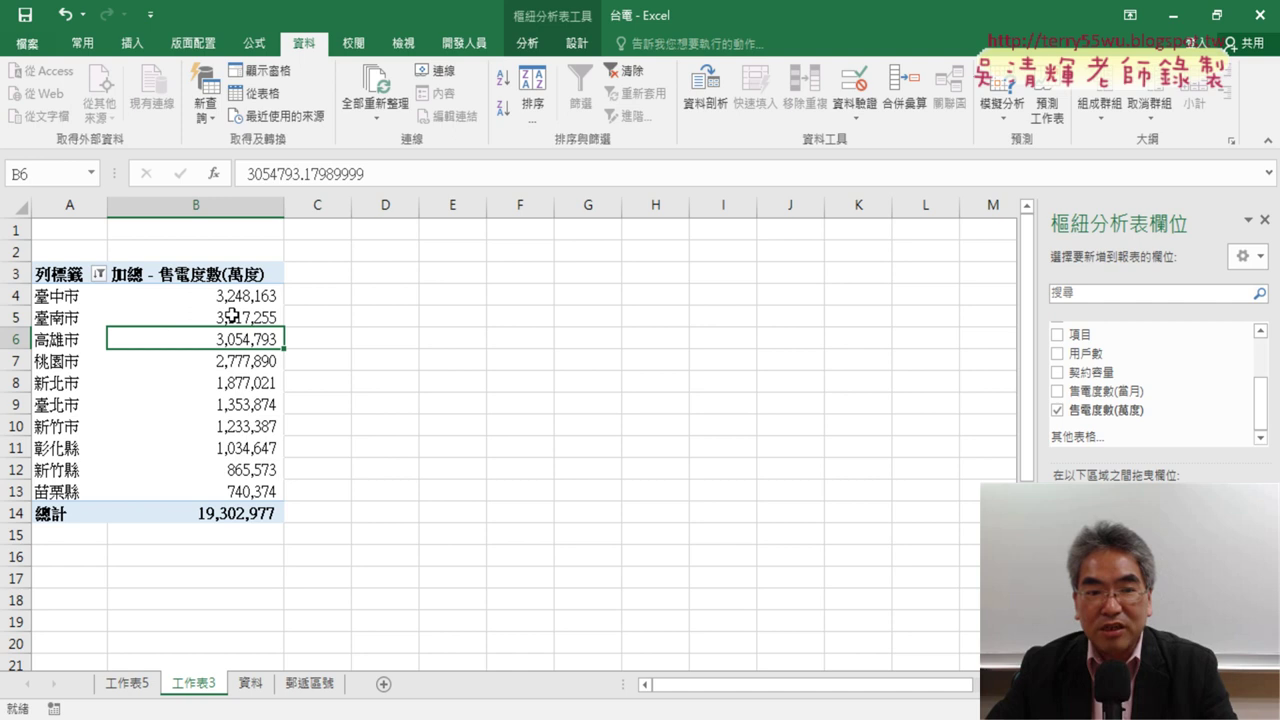
left_click(237, 316)
- Drill into the 臺南市 total and sort its details largest first by 售電度數(萬度), checking the top record
double_click(237, 316)
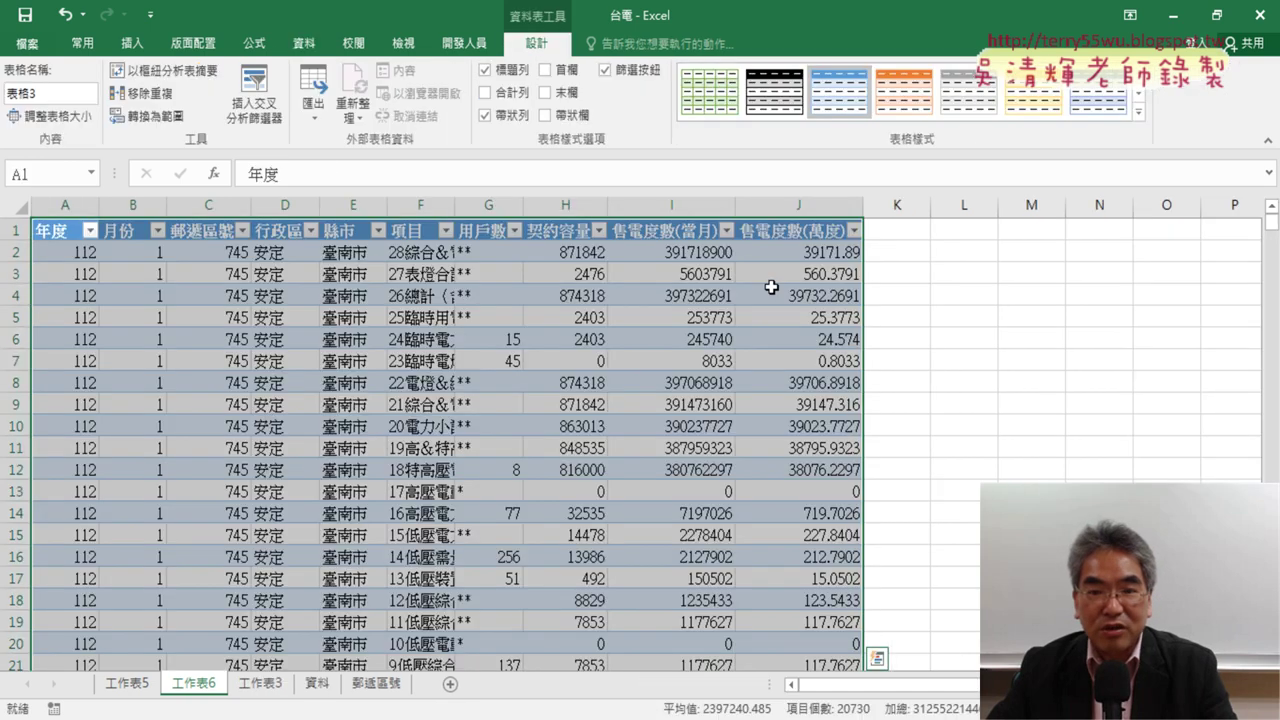
left_click(780, 258)
left_click(780, 230)
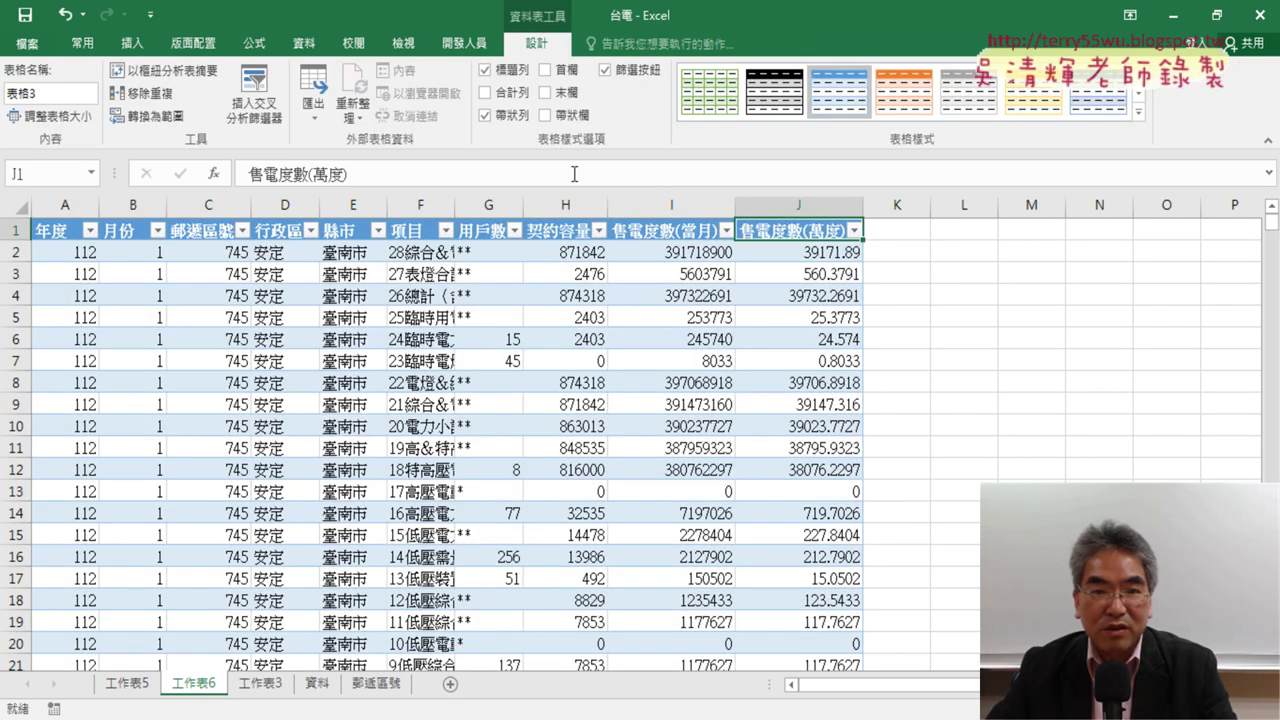
left_click(298, 46)
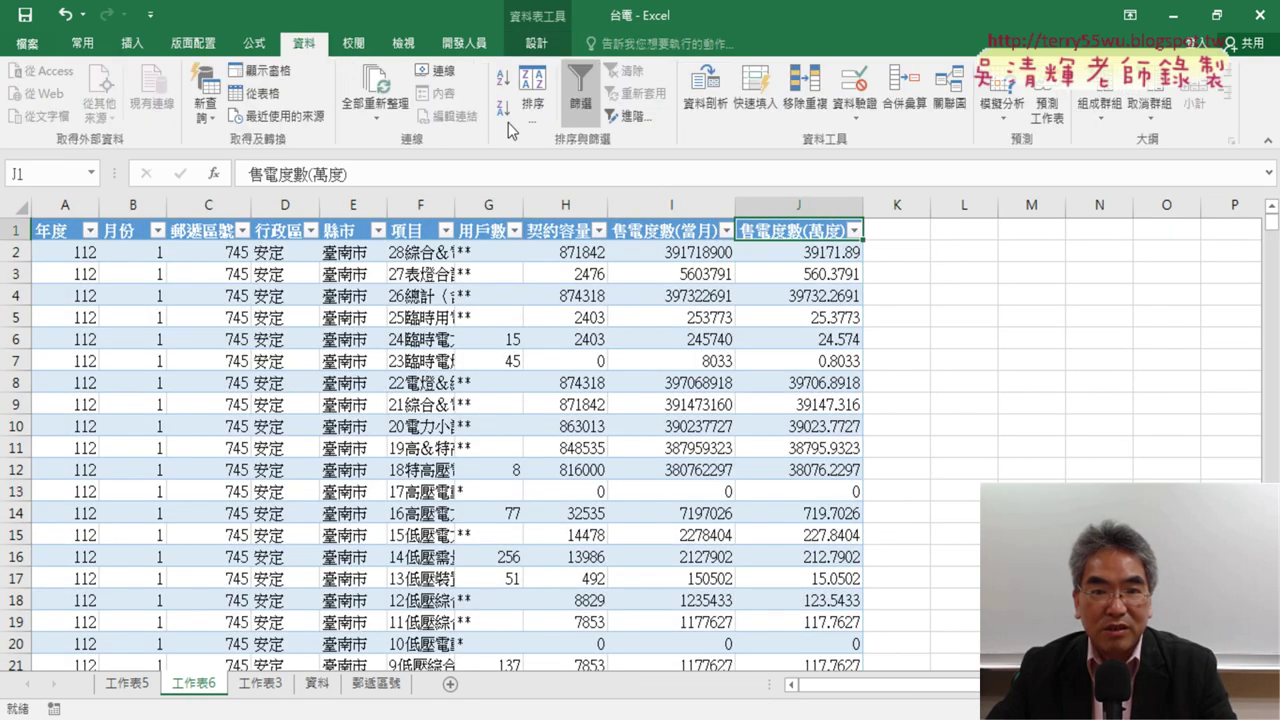
left_click(505, 106)
left_click_drag(808, 252, 279, 254)
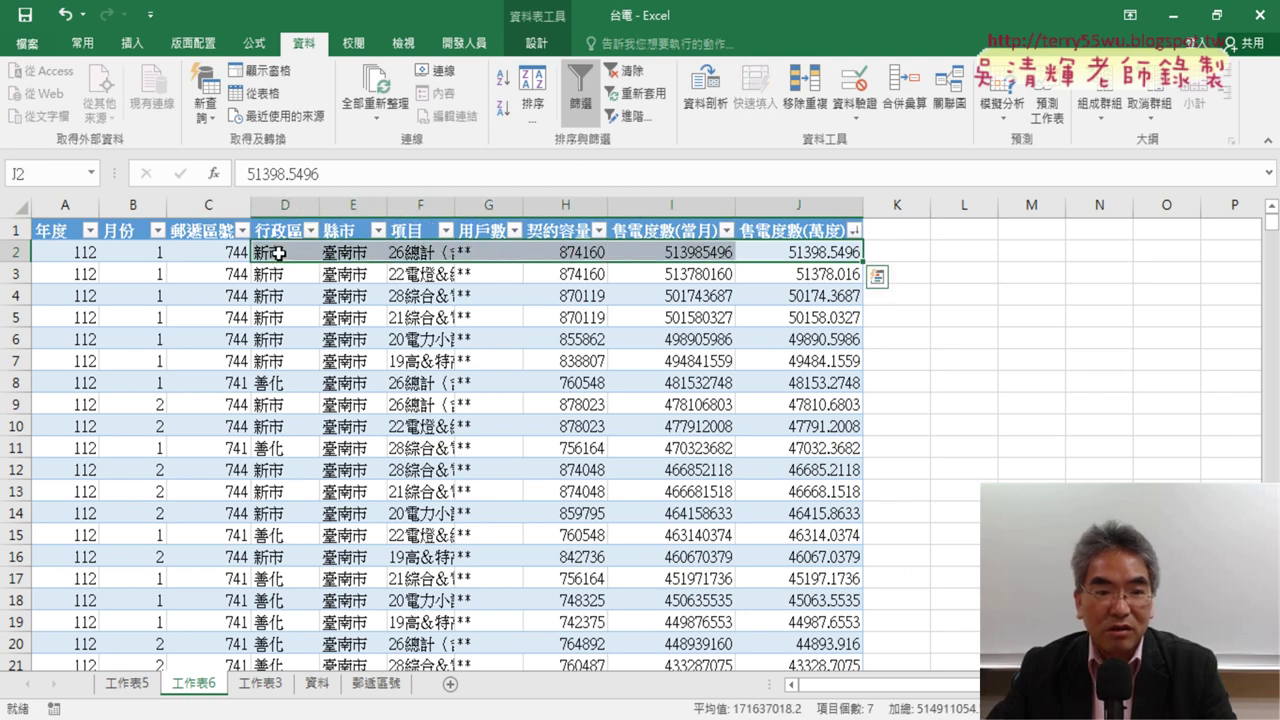
left_click(279, 254)
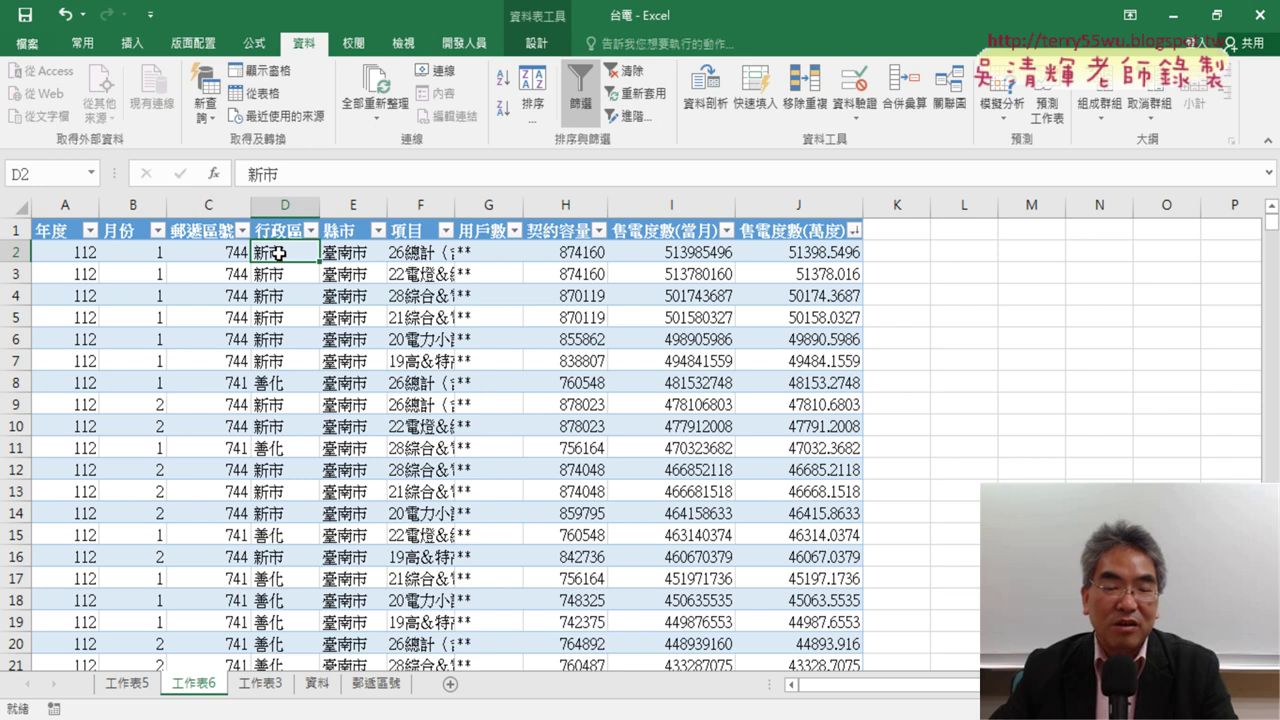
- Delete the 工作表6 and 工作表5 drill-down sheets and reselect the 工作表3 pivot table
right_click(197, 687)
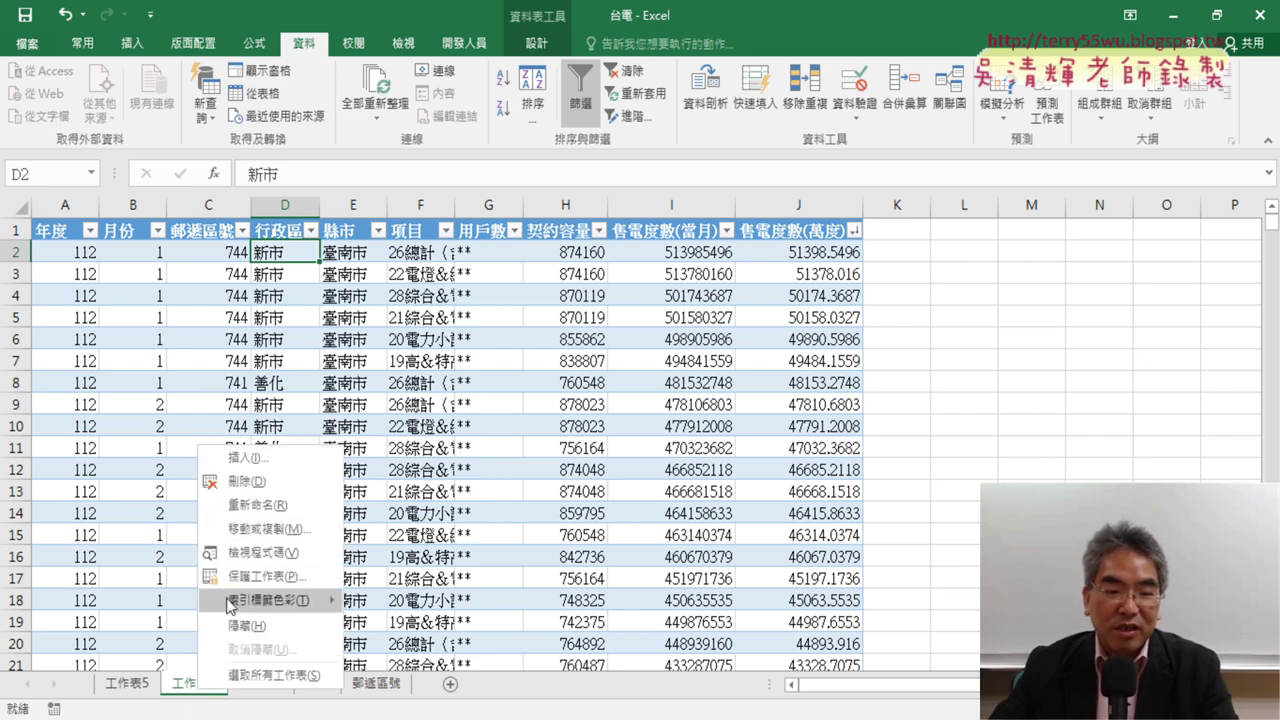
left_click(258, 484)
left_click(602, 440)
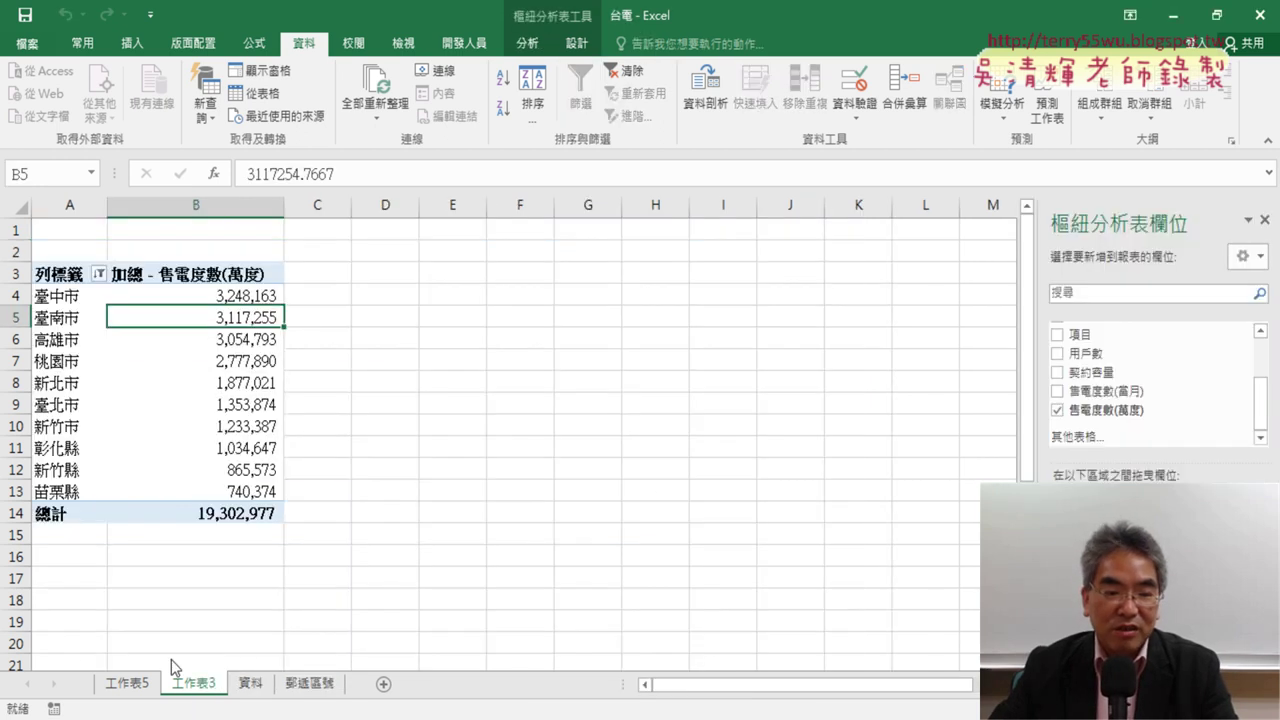
right_click(122, 697)
left_click(207, 490)
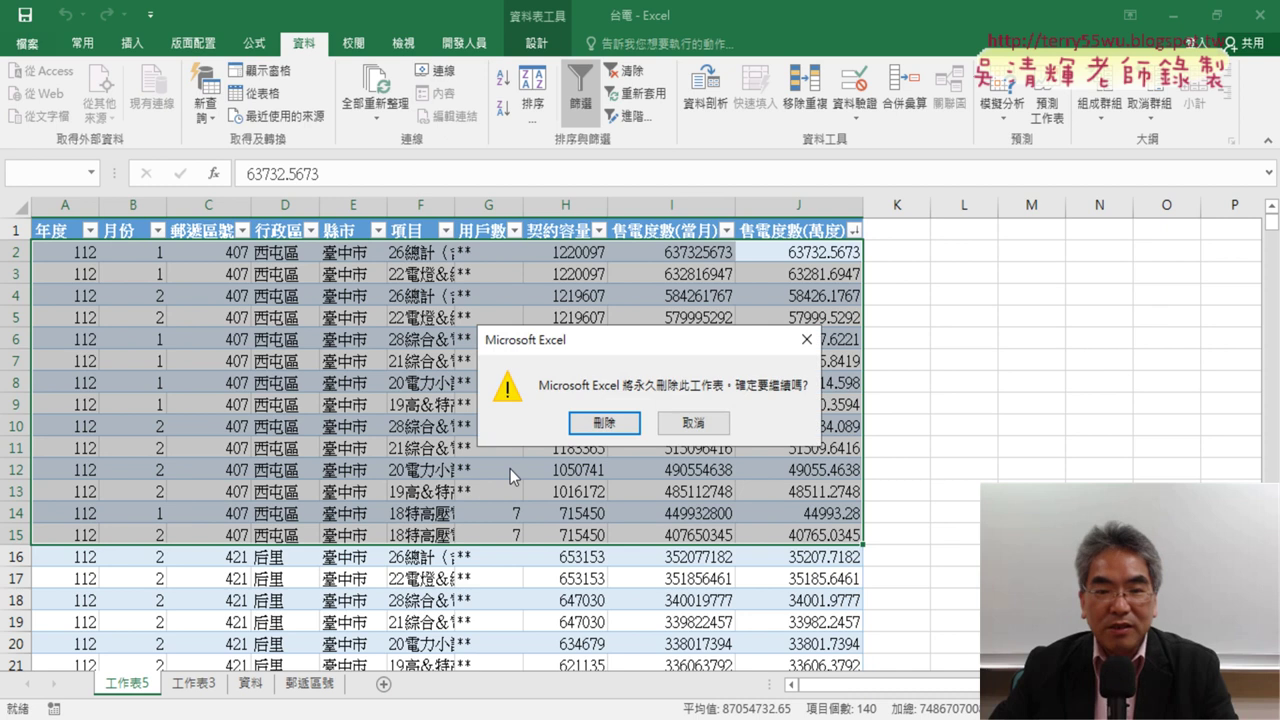
left_click(604, 423)
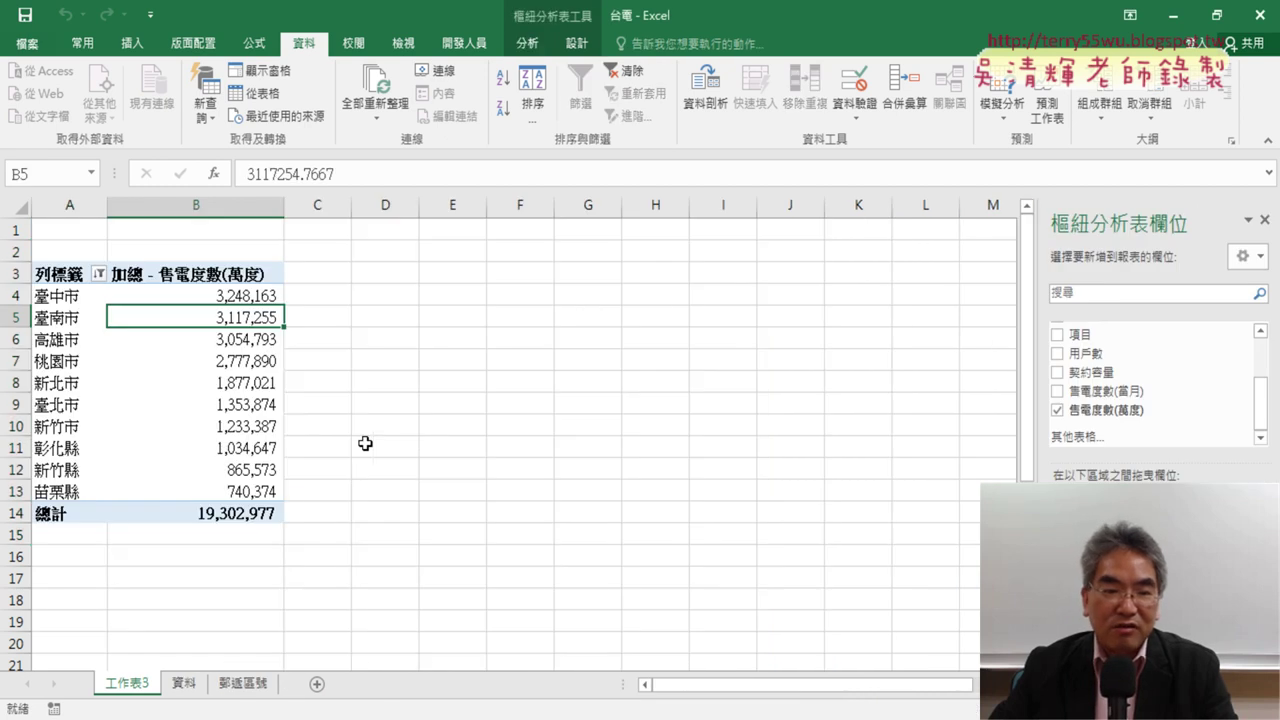
left_click(236, 376)
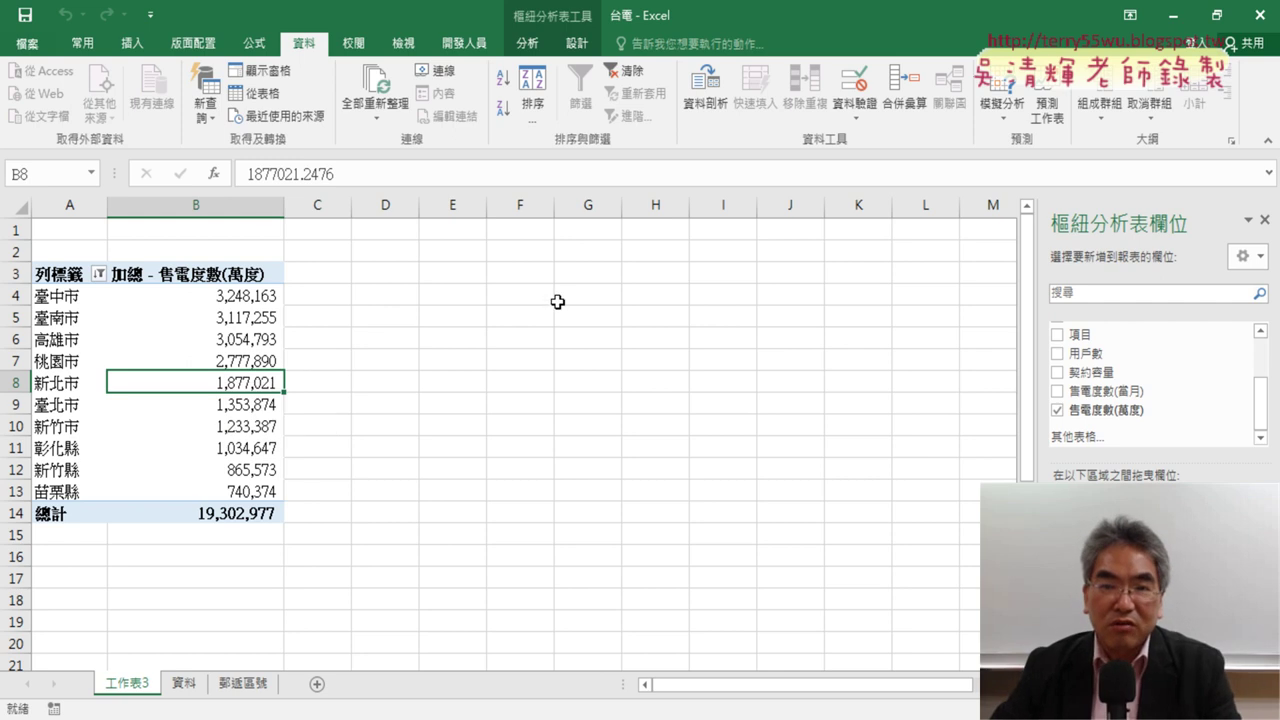
left_click(531, 44)
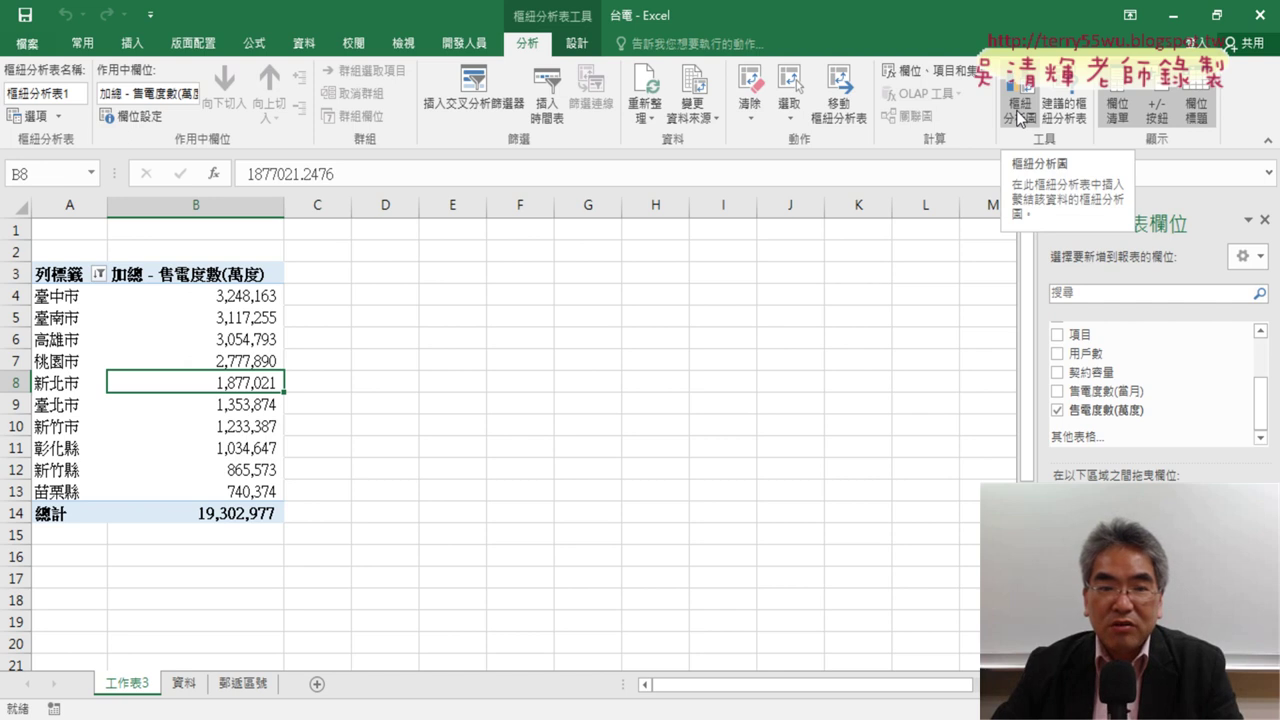
- Insert a clustered column pivot chart of the county totals after previewing pie and line types
left_click(1018, 117)
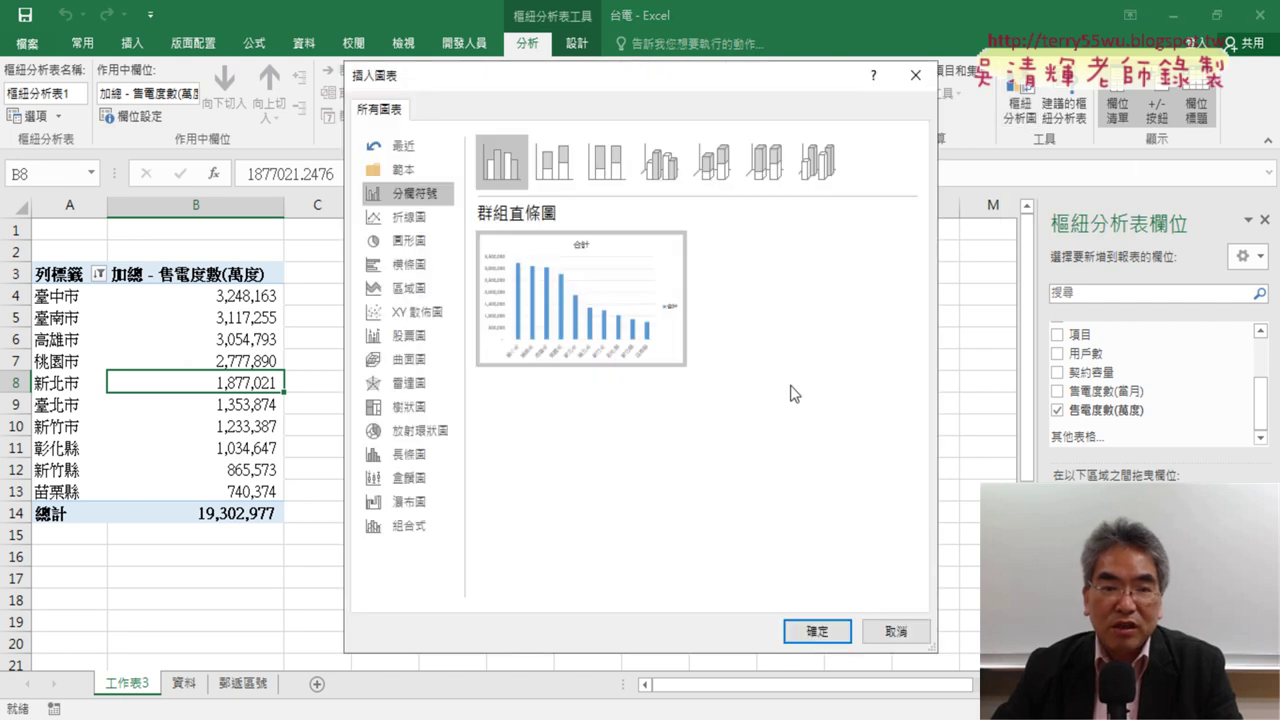
left_click(416, 244)
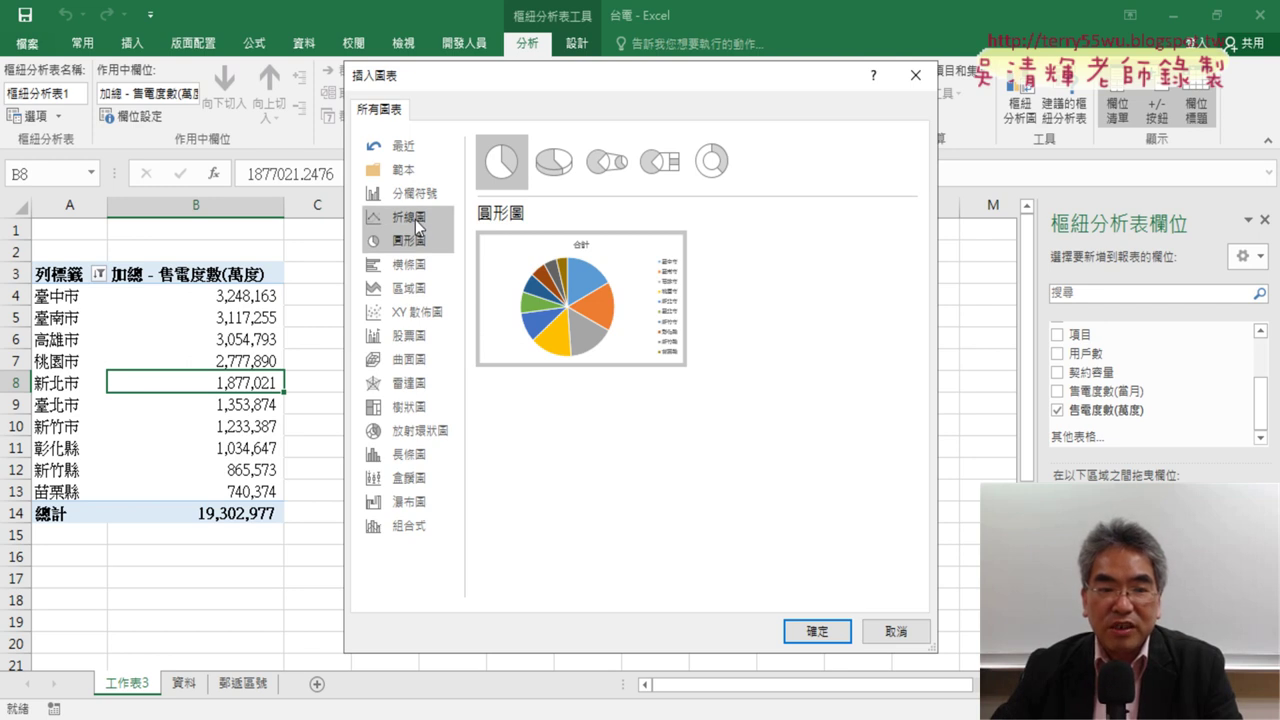
left_click(415, 219)
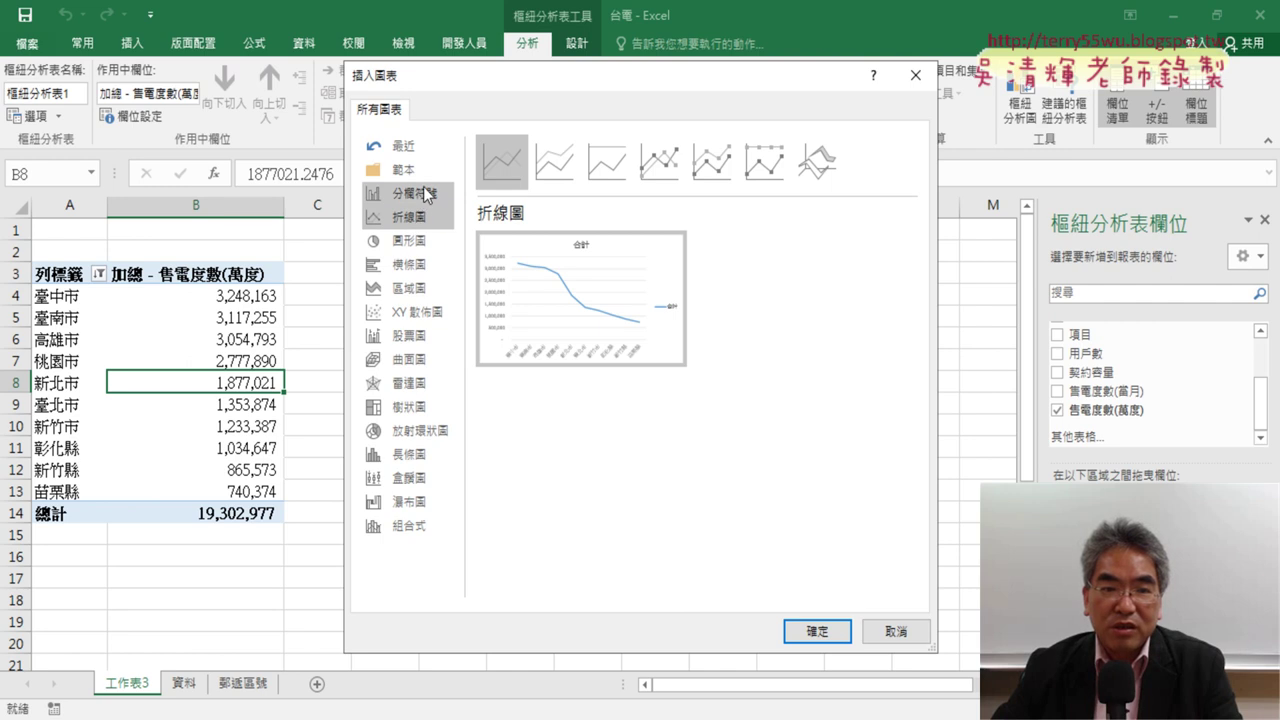
left_click(415, 193)
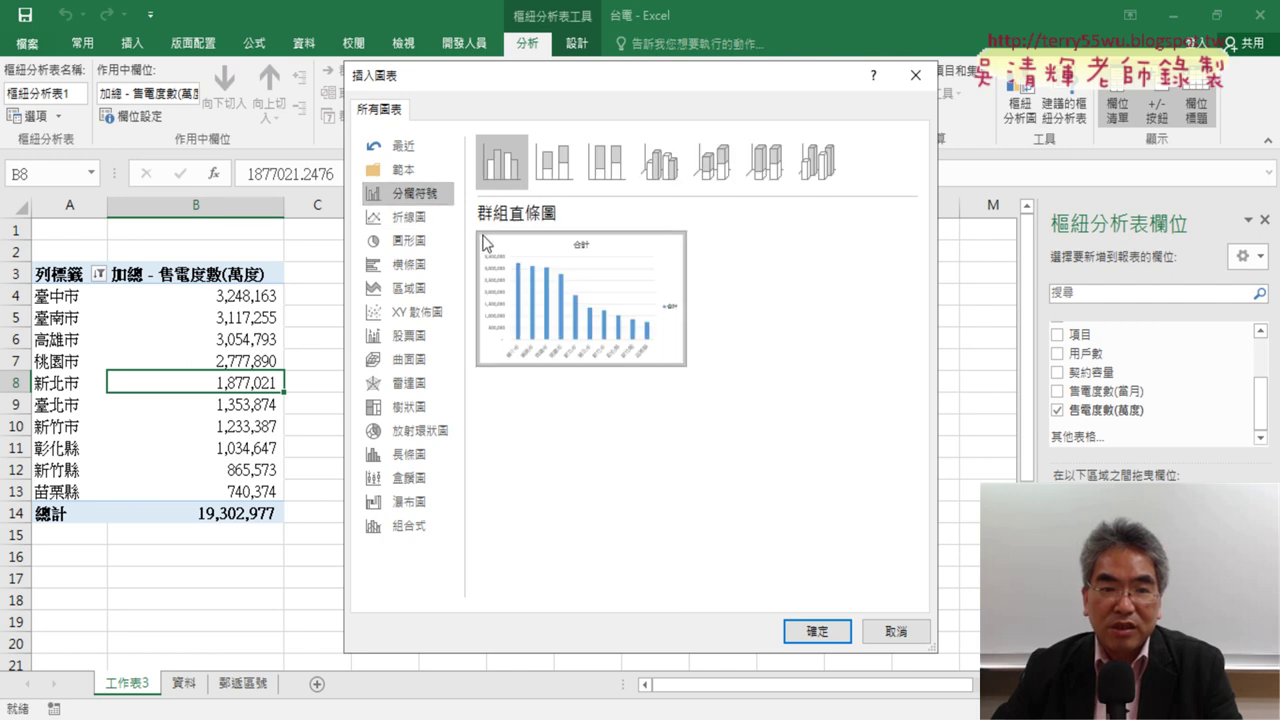
mouse_move(597, 307)
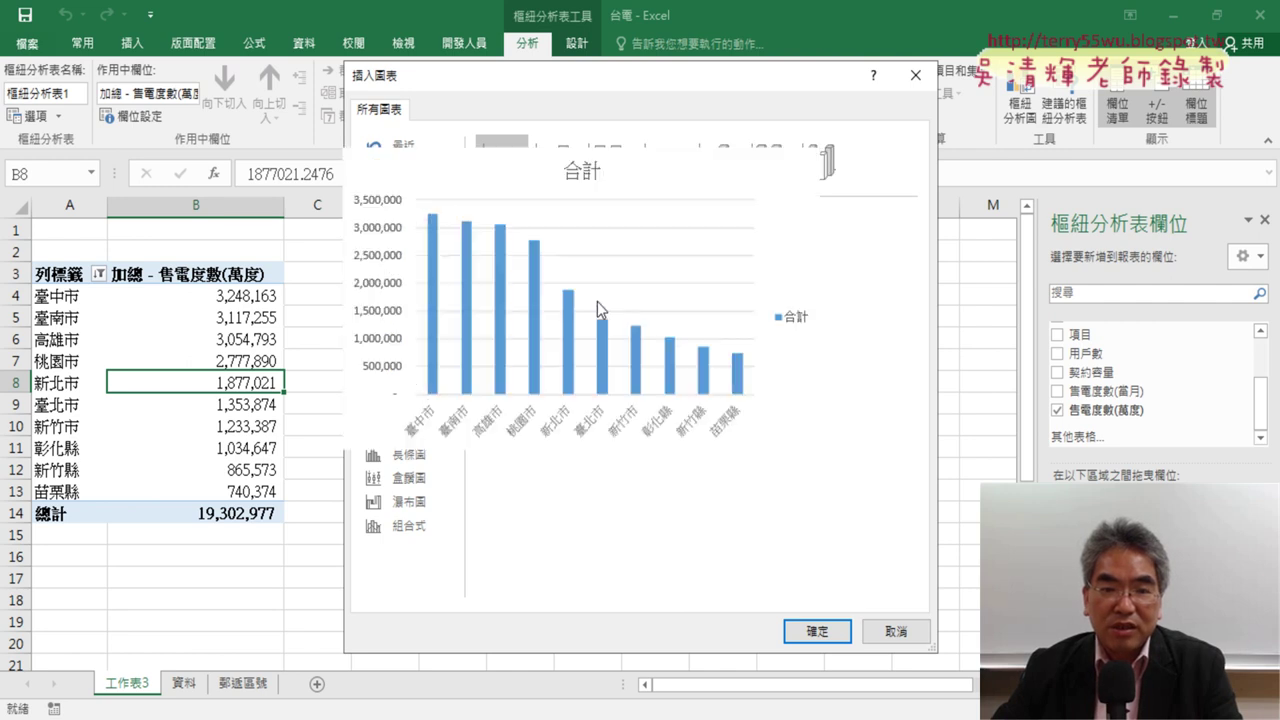
left_click(822, 631)
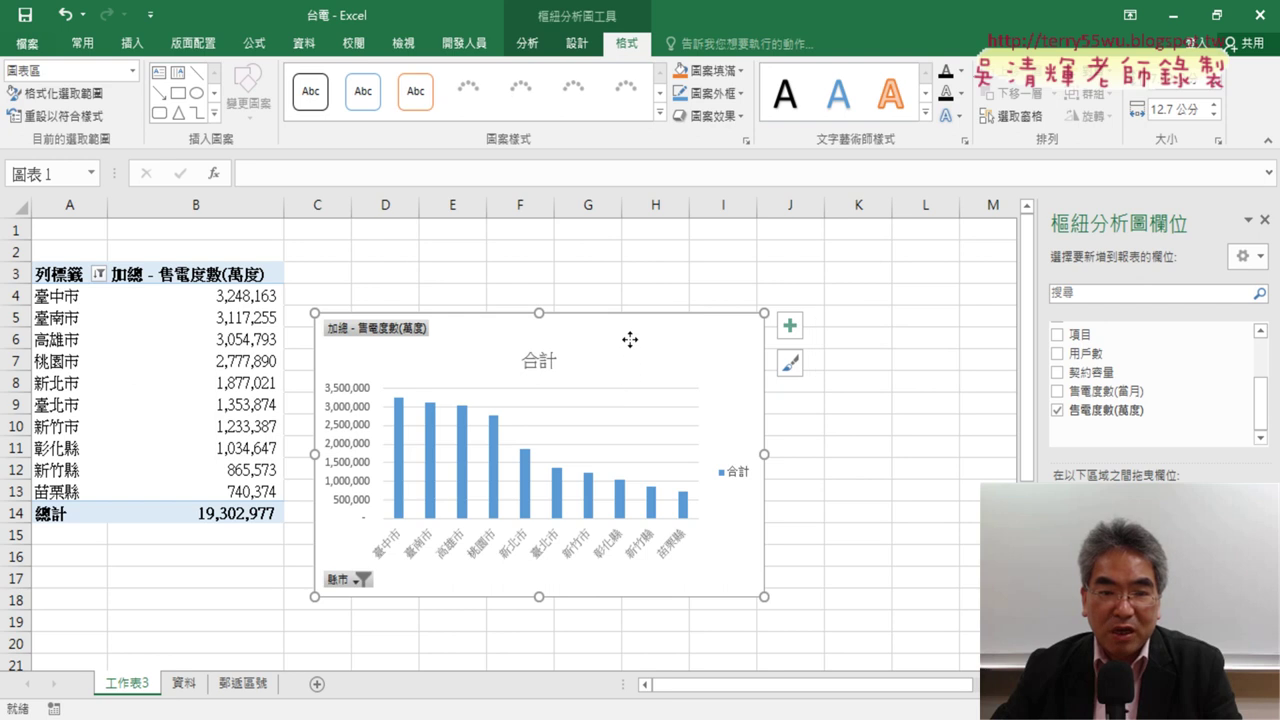
- Place the pivot chart beside the table and enlarge it to about columns D–M, rows 2–22
left_click_drag(628, 337, 665, 269)
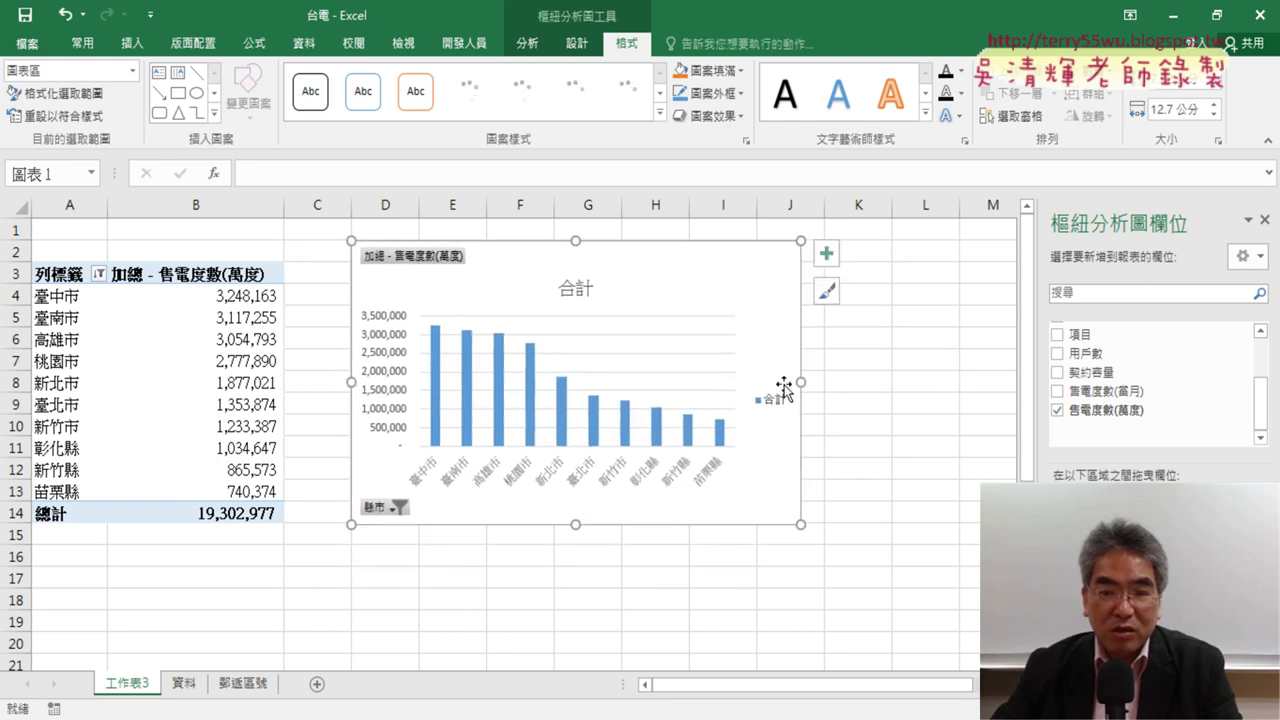
mouse_move(800, 382)
left_mouse_down()
mouse_move(1008, 377)
mouse_move(501, 357)
left_mouse_up()
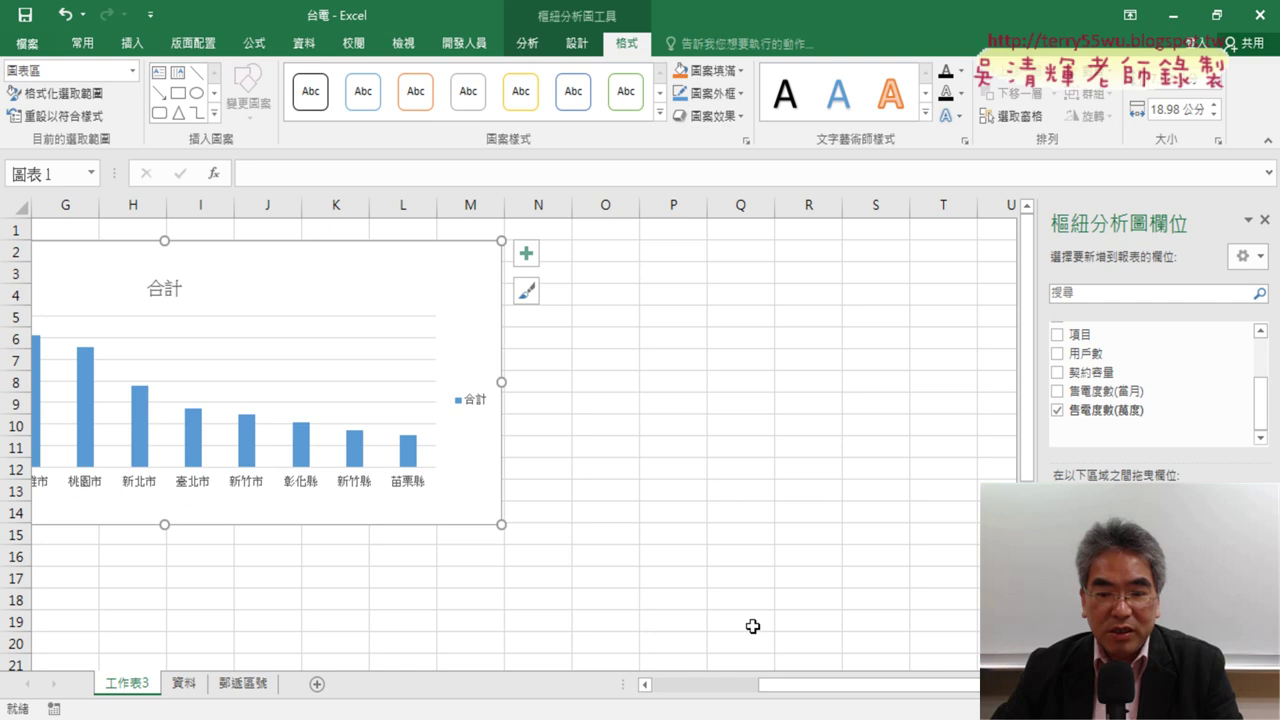
left_click_drag(786, 692, 600, 693)
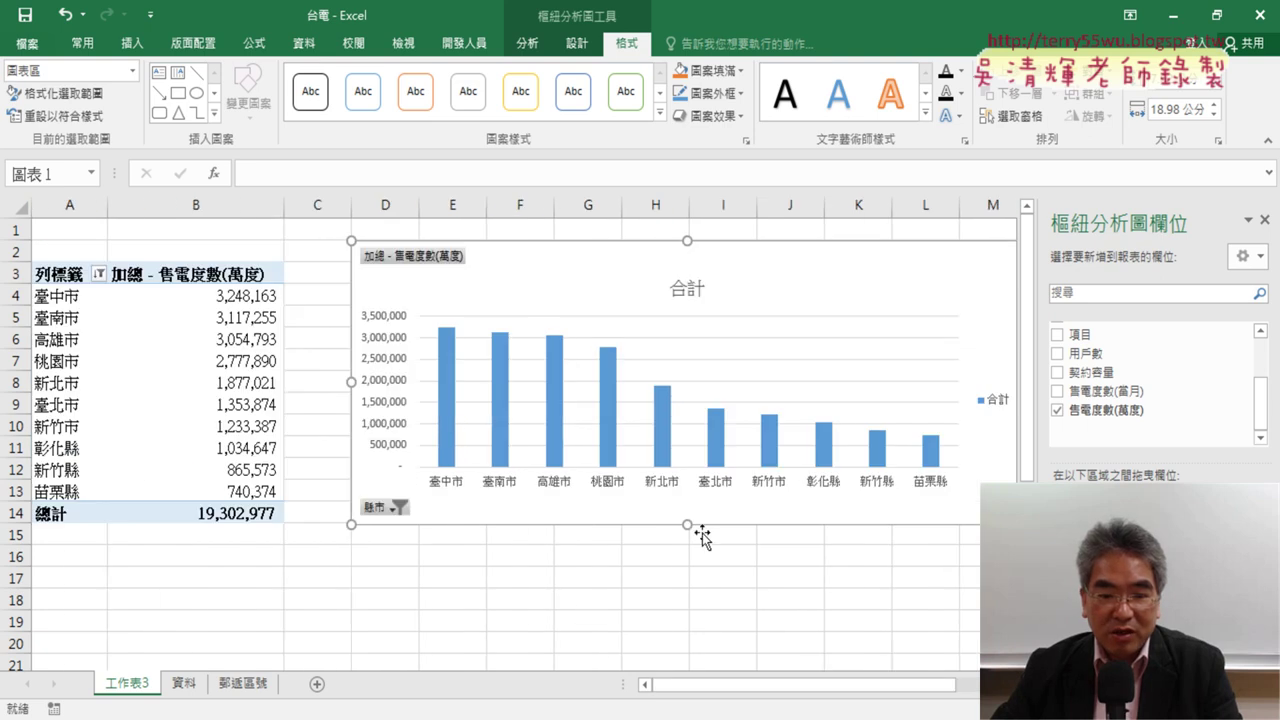
mouse_move(687, 524)
left_mouse_down()
mouse_move(678, 663)
mouse_move(689, 343)
left_mouse_up()
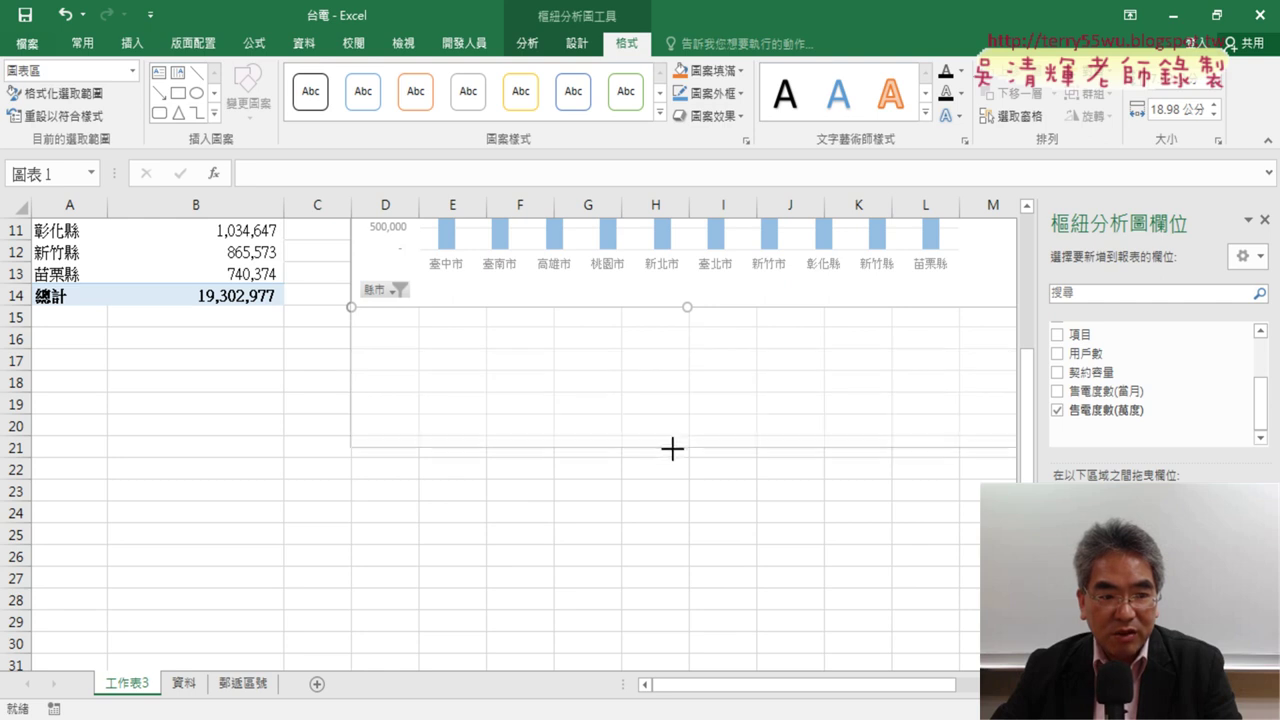
left_click_drag(689, 343, 672, 458)
scroll(675, 450, "up", 4)
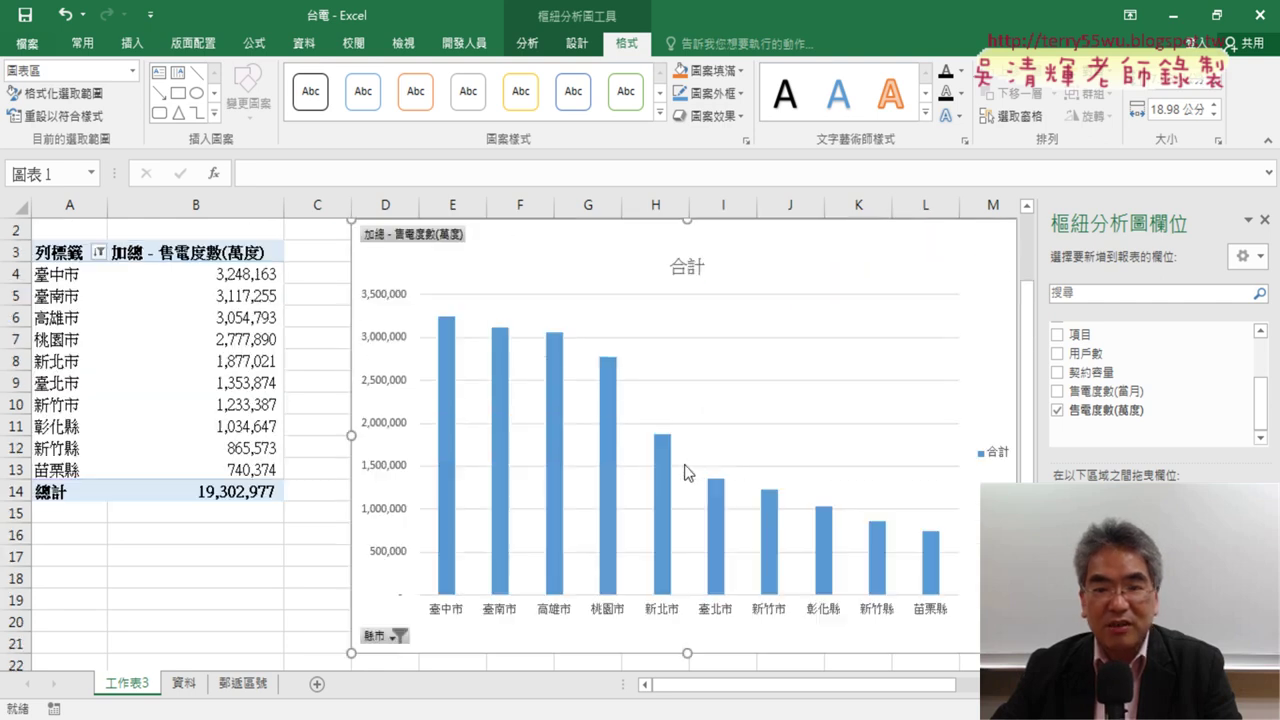
left_click(690, 292)
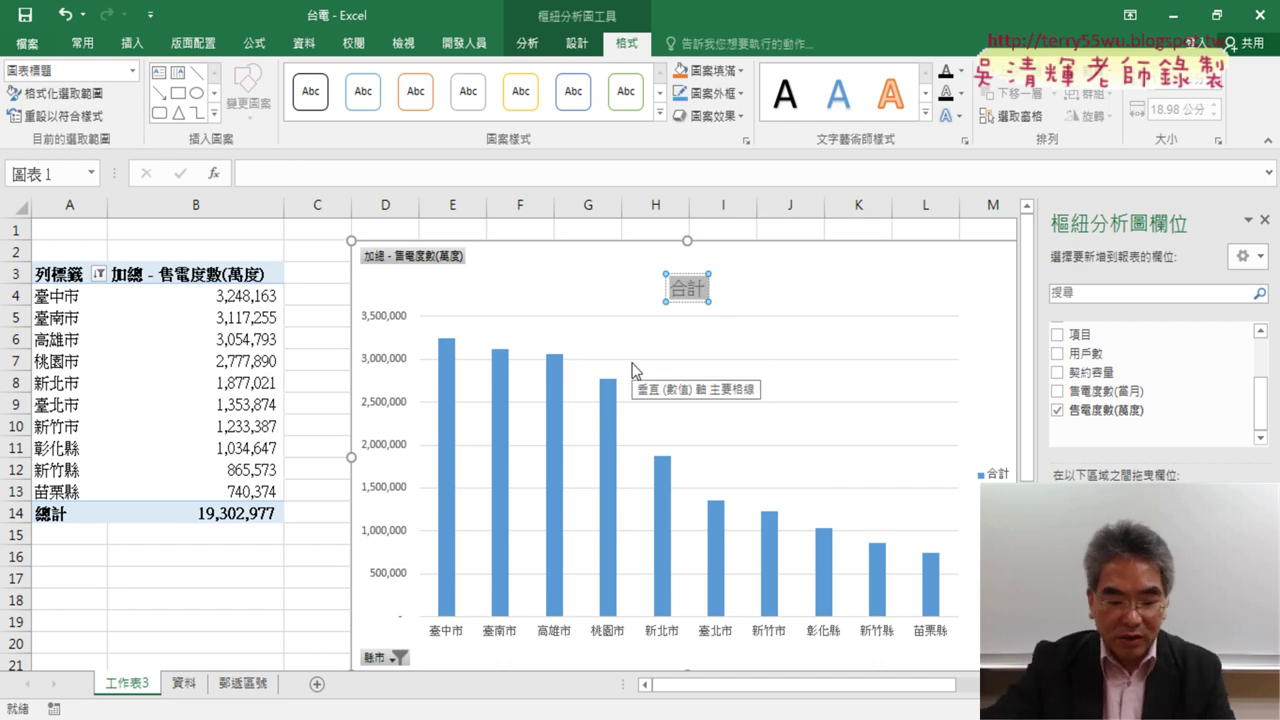
- Title the chart 用電前十名縣市 and rename sheet 工作表3 to the same name
type("用")
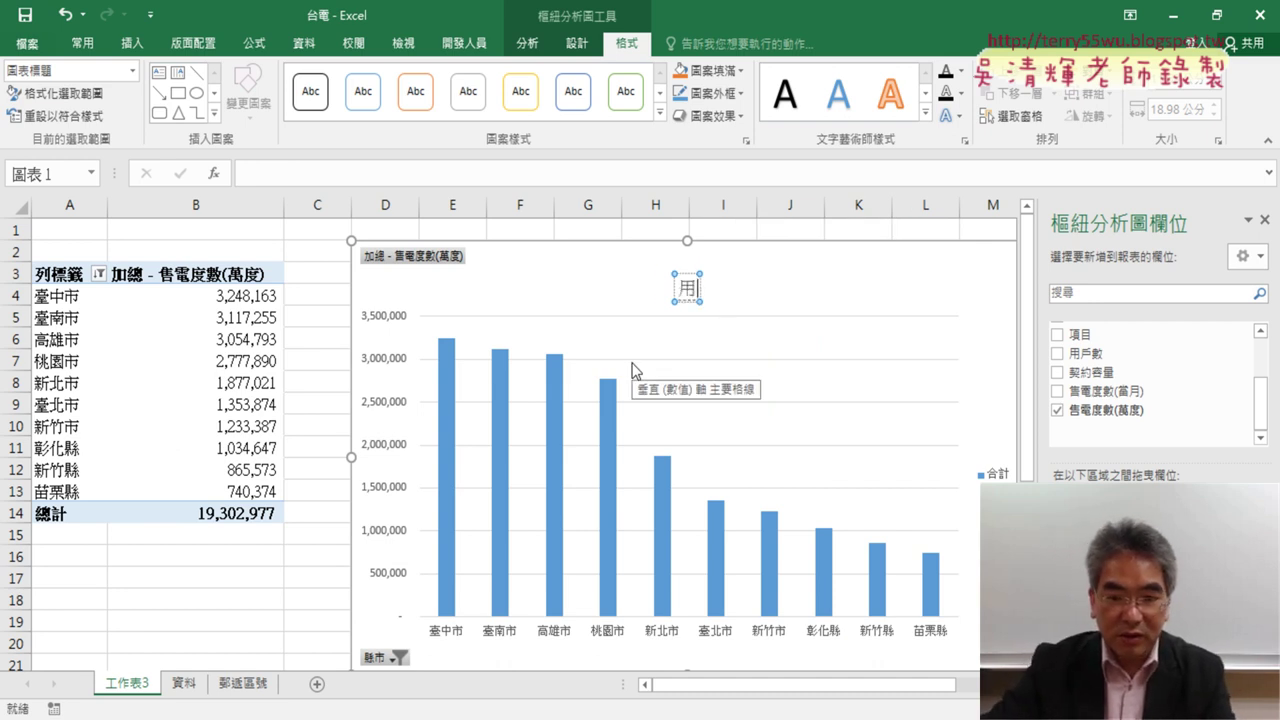
type("電")
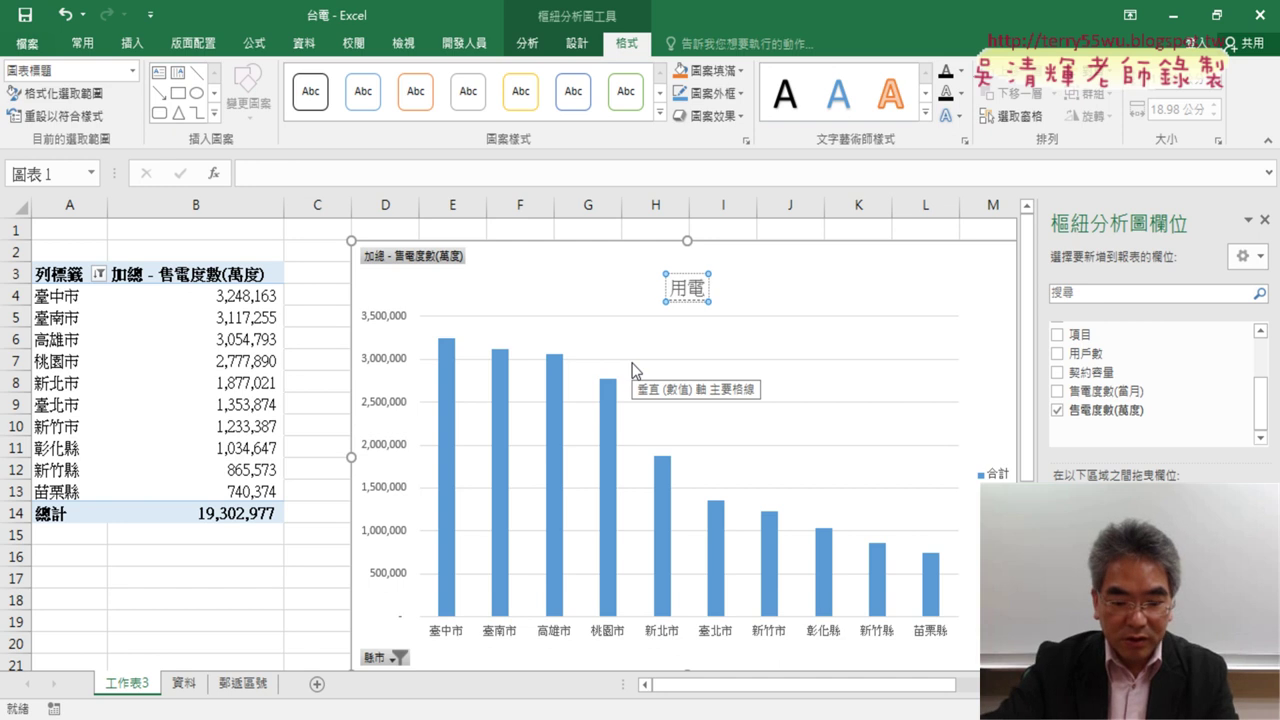
type("前十名")
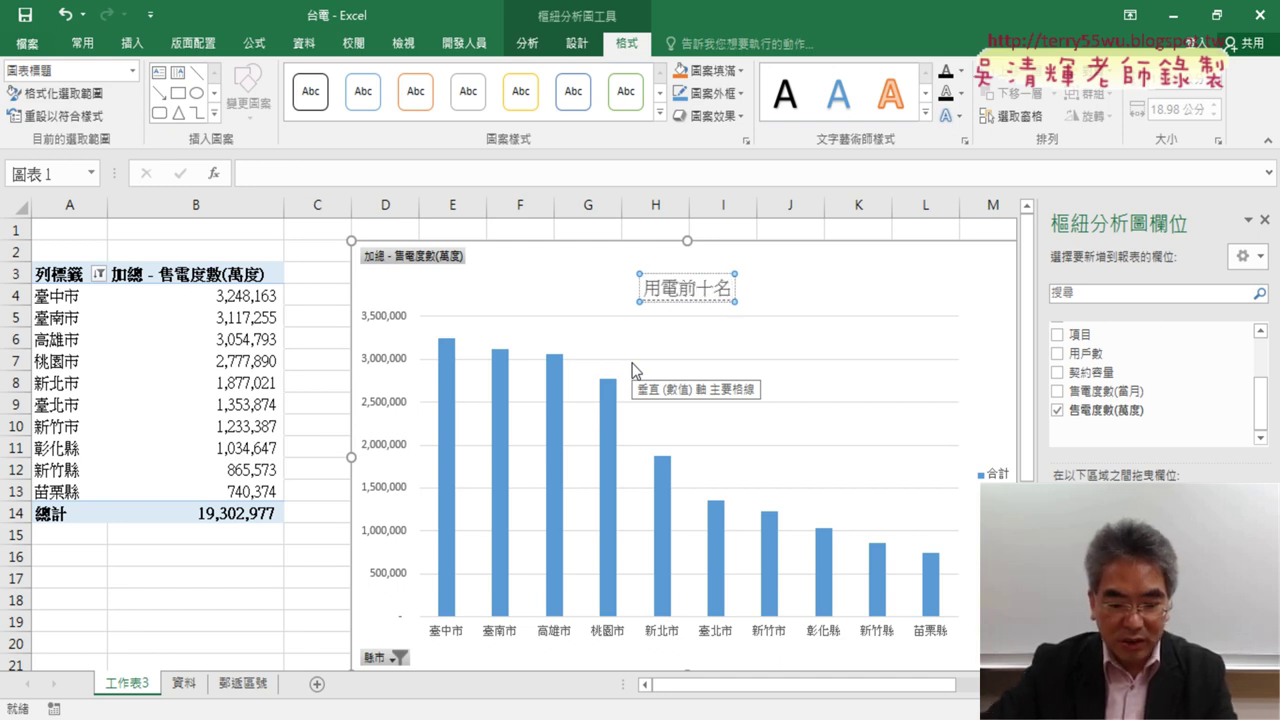
type("縣ㄕ")
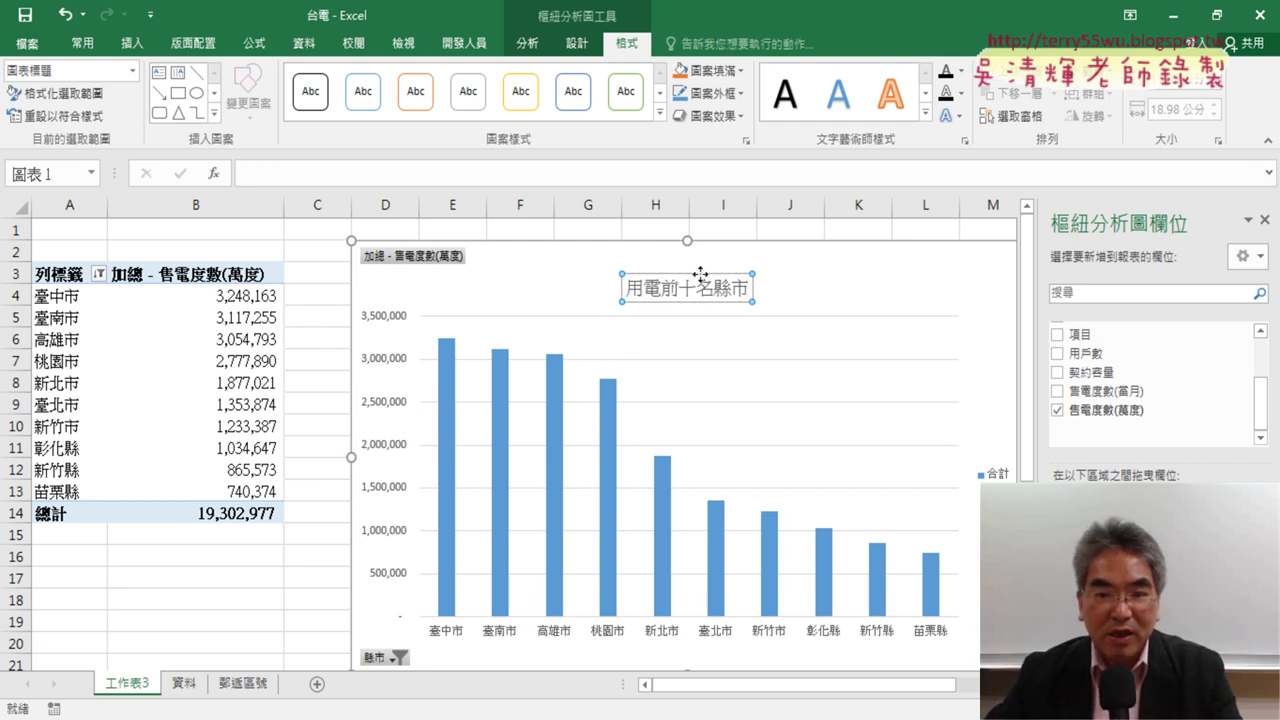
left_click_drag(628, 288, 748, 293)
key("ctrl+c")
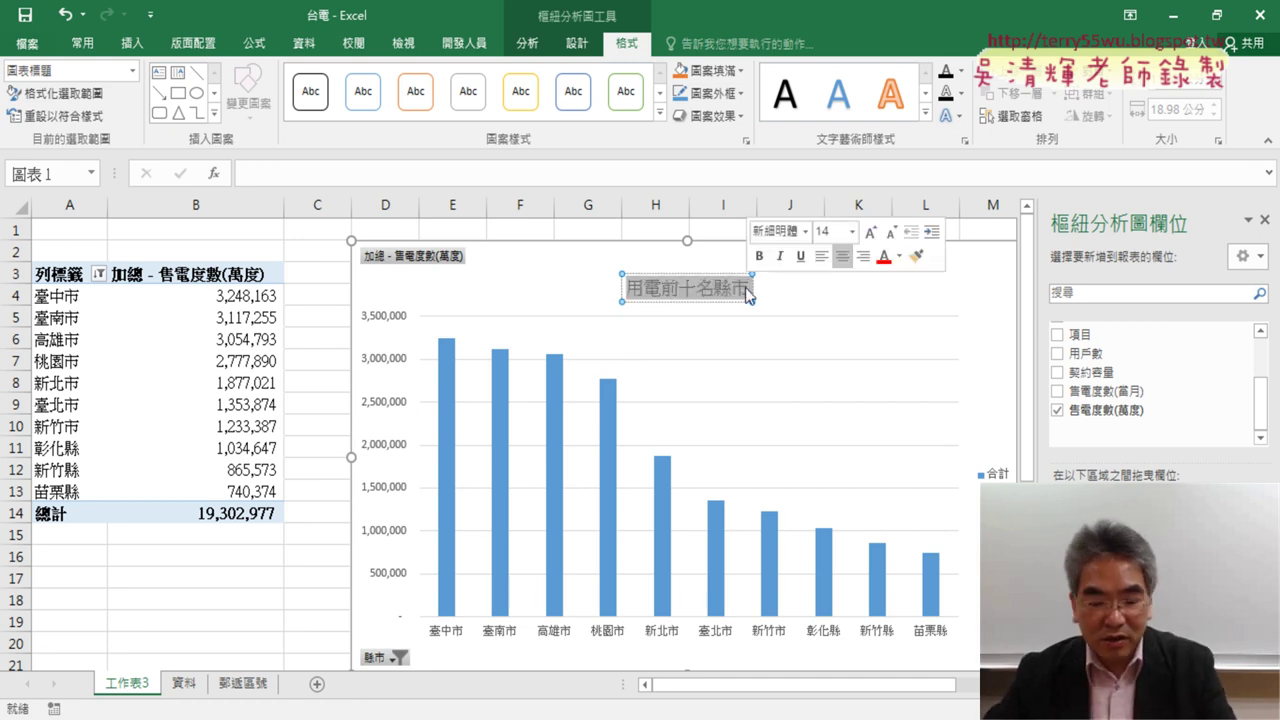
double_click(145, 688)
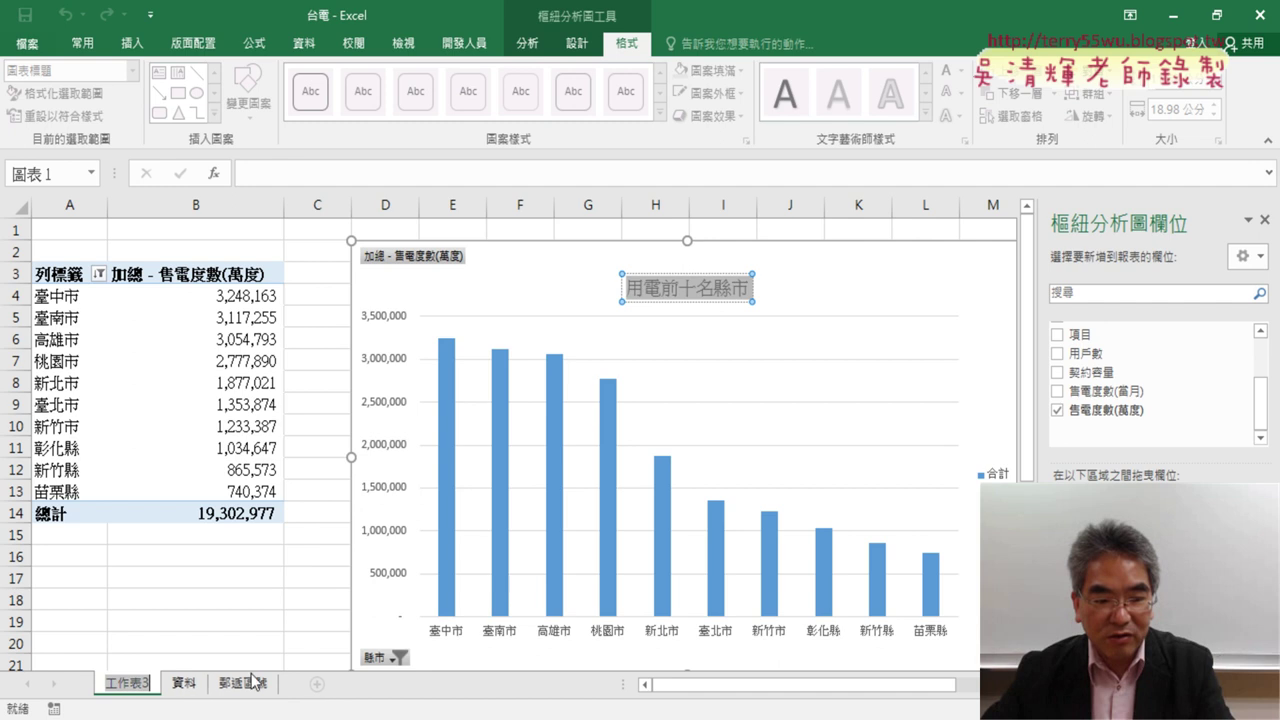
key("ctrl+v")
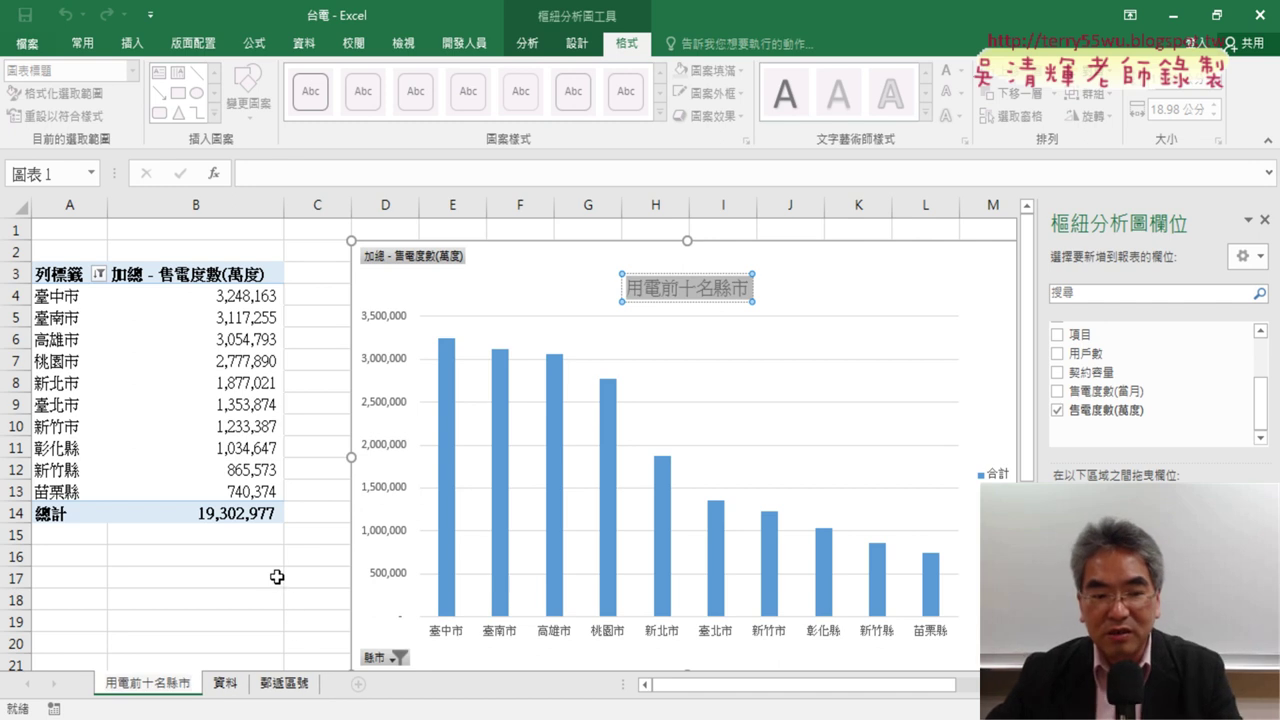
left_click(277, 577)
left_click(702, 287)
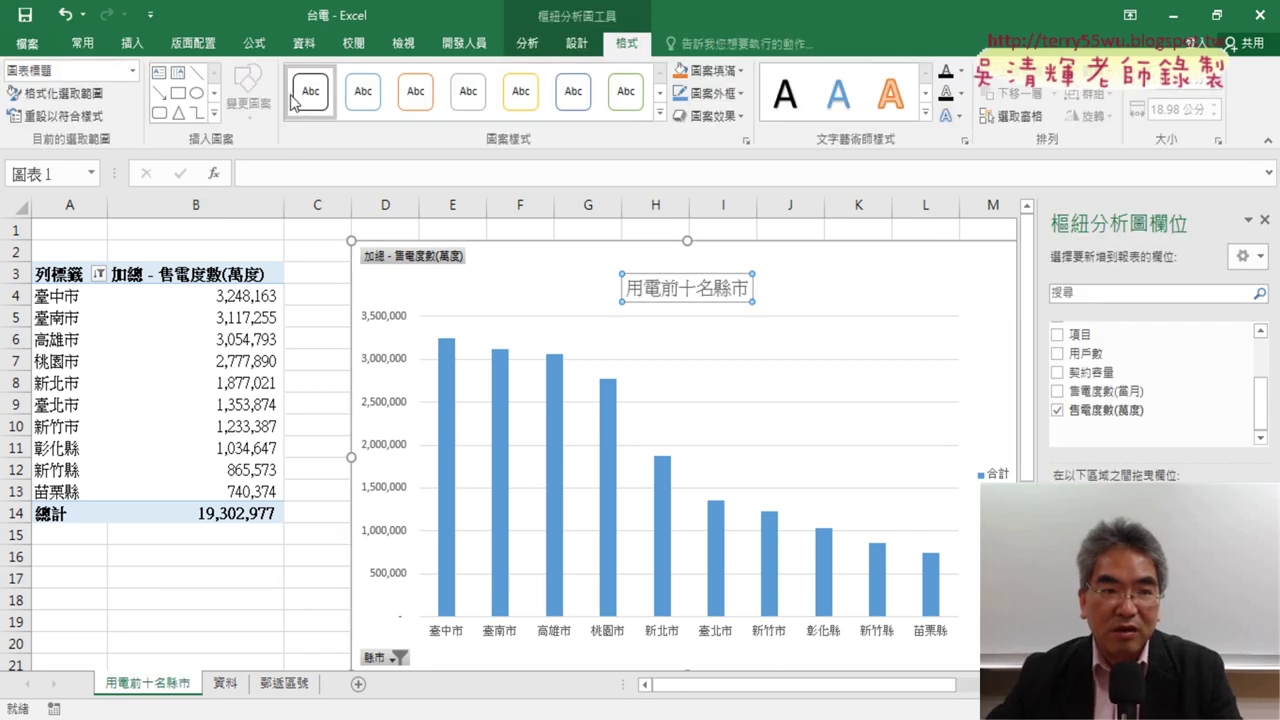
- Make the chart title red, bold and 20-point
left_click(82, 43)
left_click(287, 112)
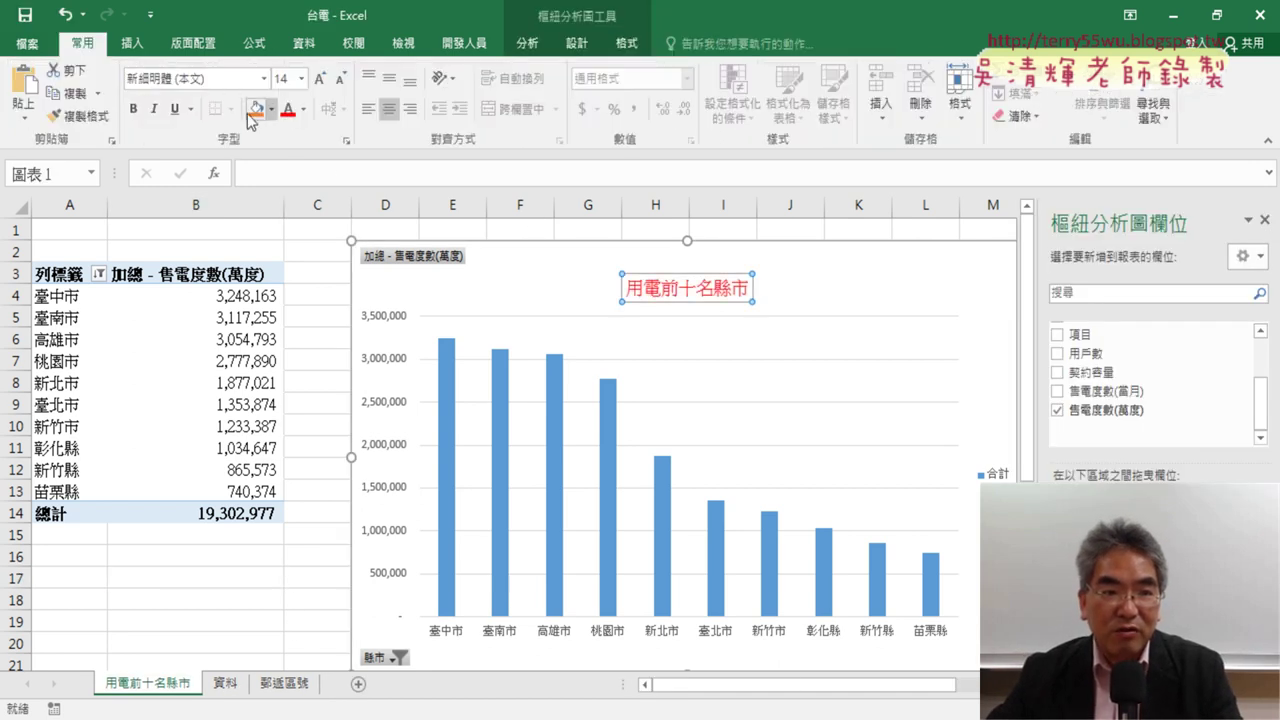
left_click(133, 108)
left_click(301, 78)
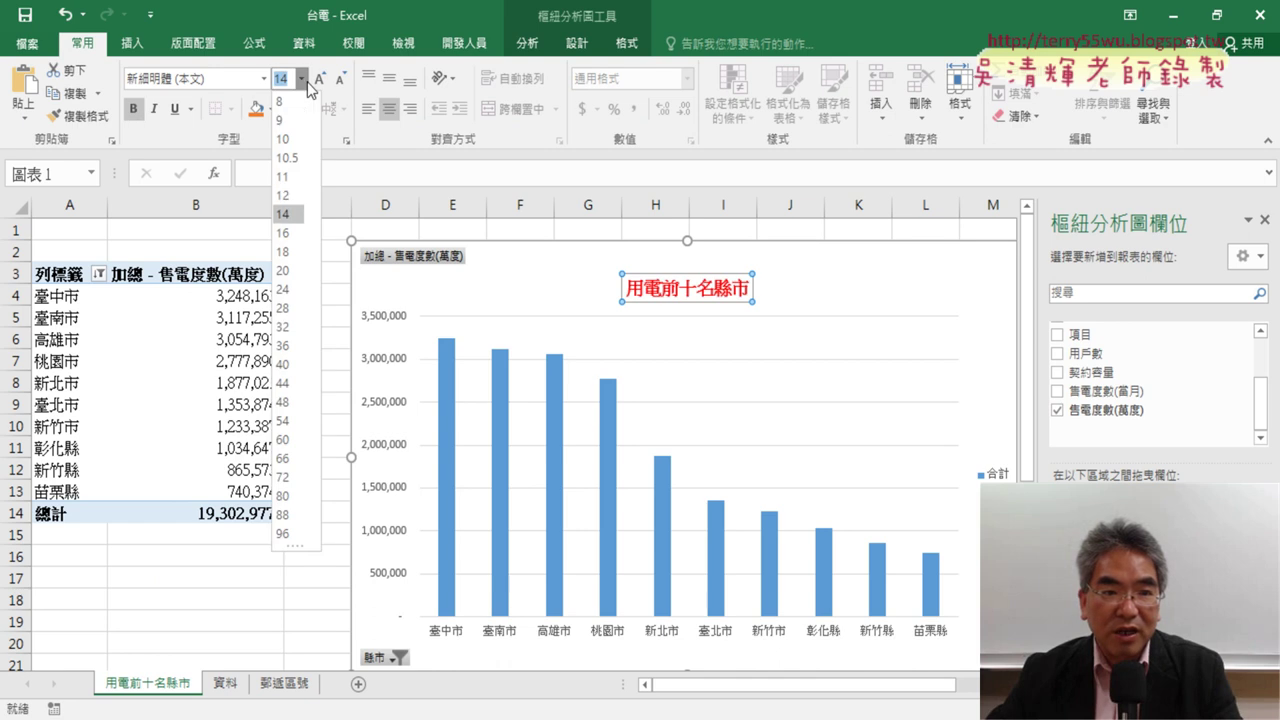
left_click(293, 270)
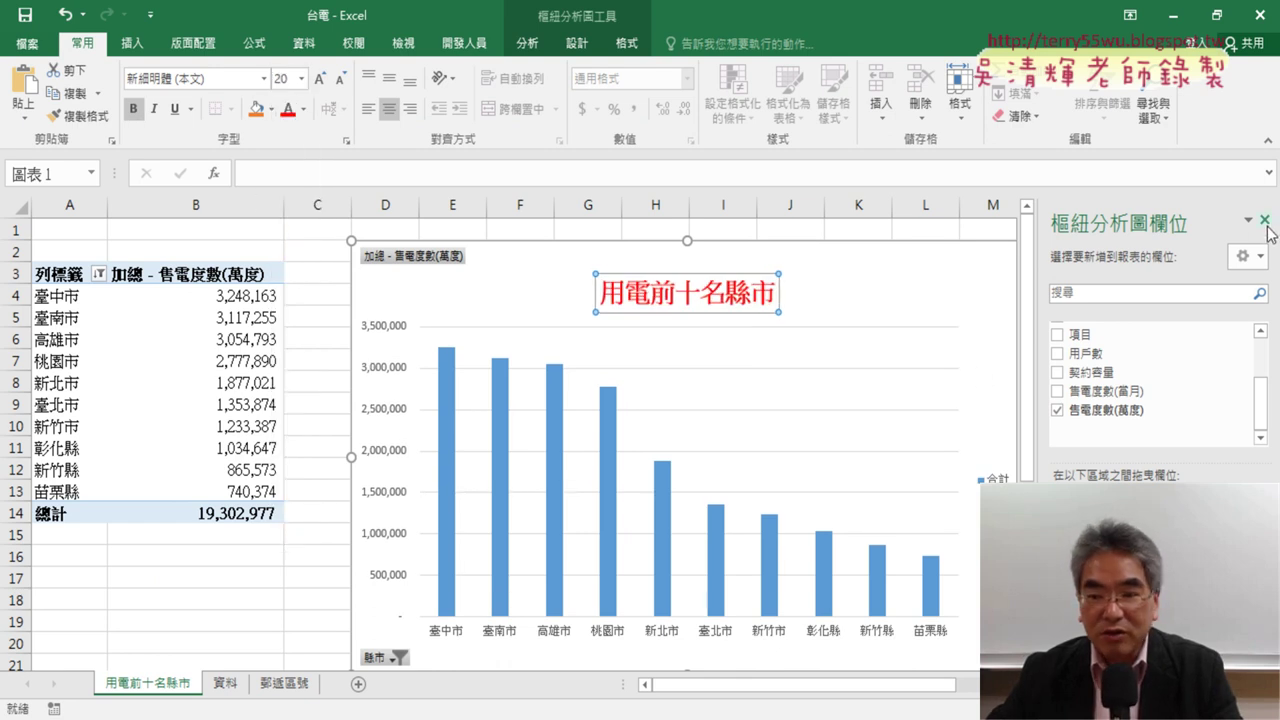
- Remove the 合計 legend from the pivot chart
left_click_drag(880, 686, 922, 686)
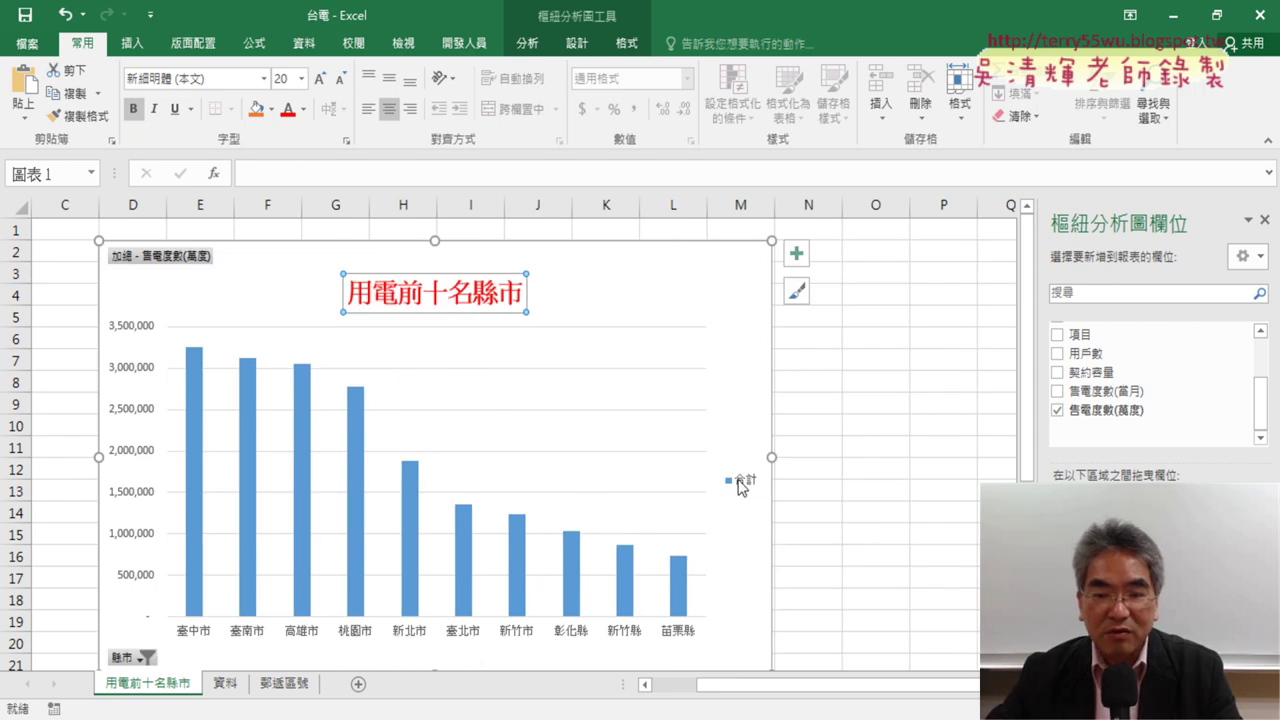
left_click(741, 484)
key("Delete")
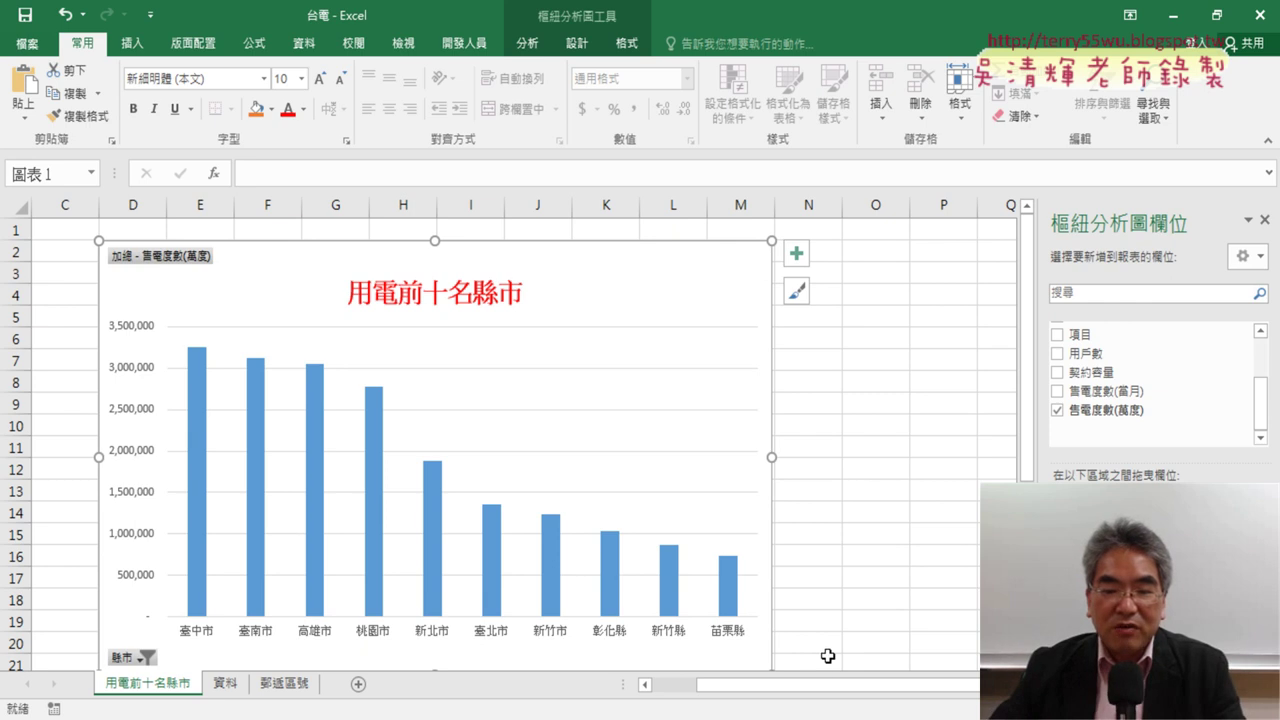
left_click_drag(819, 688, 738, 692)
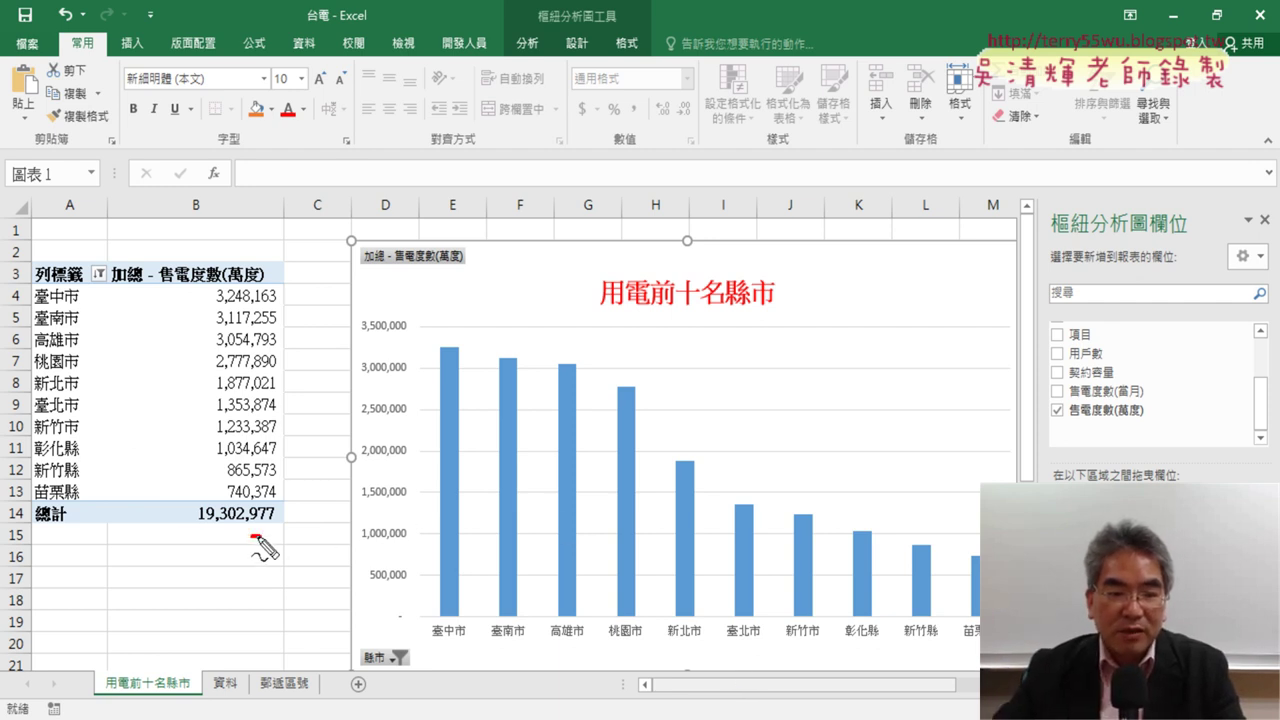
mouse_move(262, 536)
left_mouse_down()
mouse_move(20, 536)
mouse_move(283, 520)
left_mouse_up()
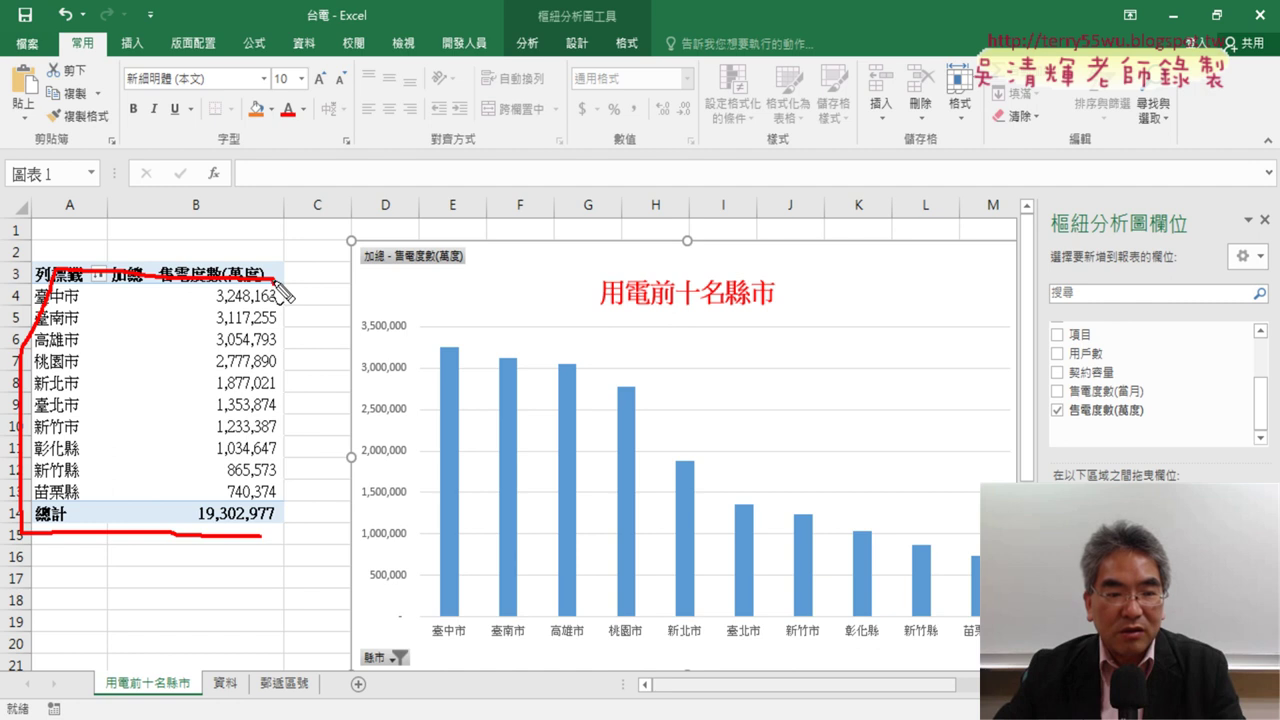
left_click_drag(350, 240, 346, 645)
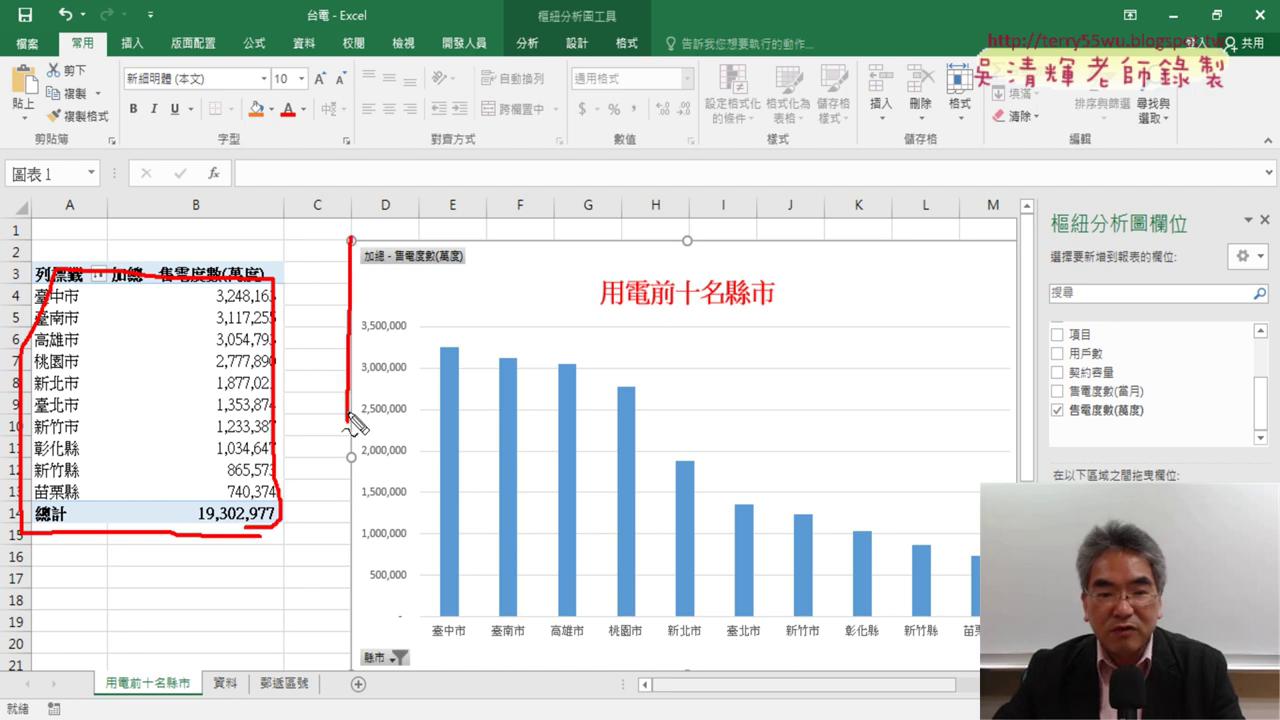
mouse_move(410, 228)
left_mouse_down()
mouse_move(545, 660)
mouse_move(410, 672)
left_mouse_up()
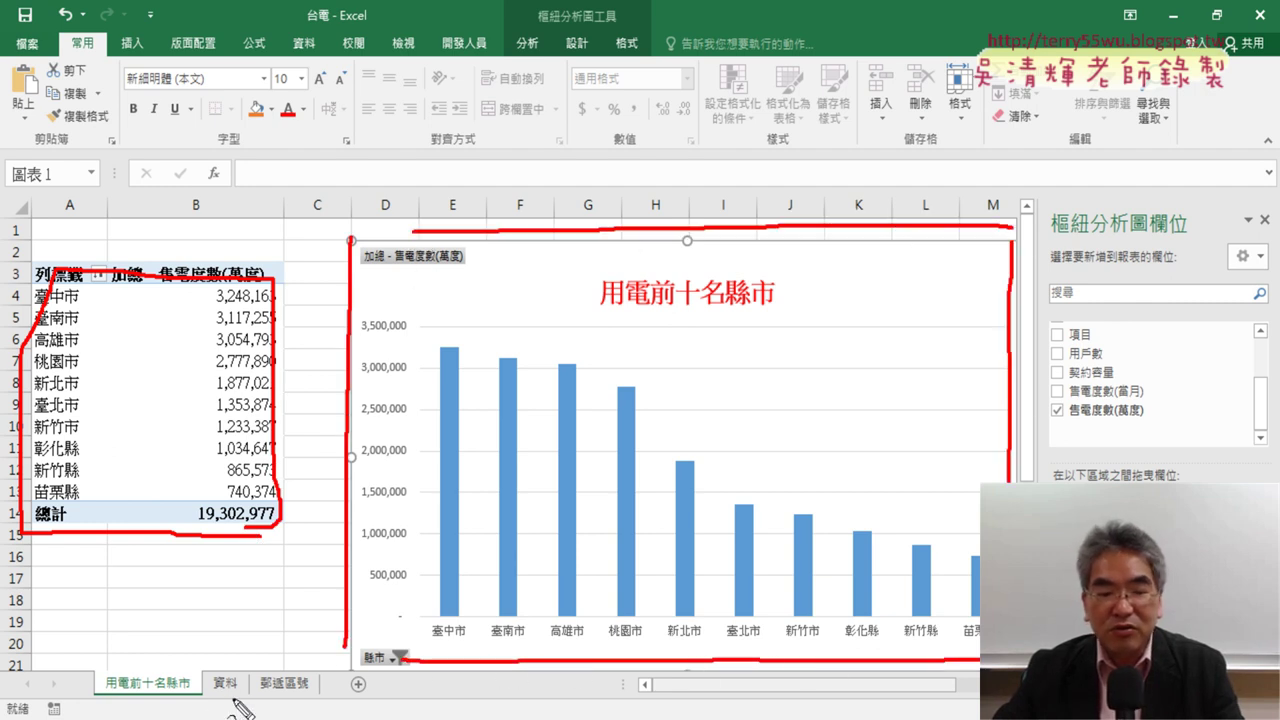
mouse_move(231, 694)
left_mouse_down()
mouse_move(240, 668)
mouse_move(234, 700)
left_mouse_up()
mouse_move(272, 600)
left_mouse_down()
mouse_move(237, 660)
mouse_move(258, 658)
left_mouse_up()
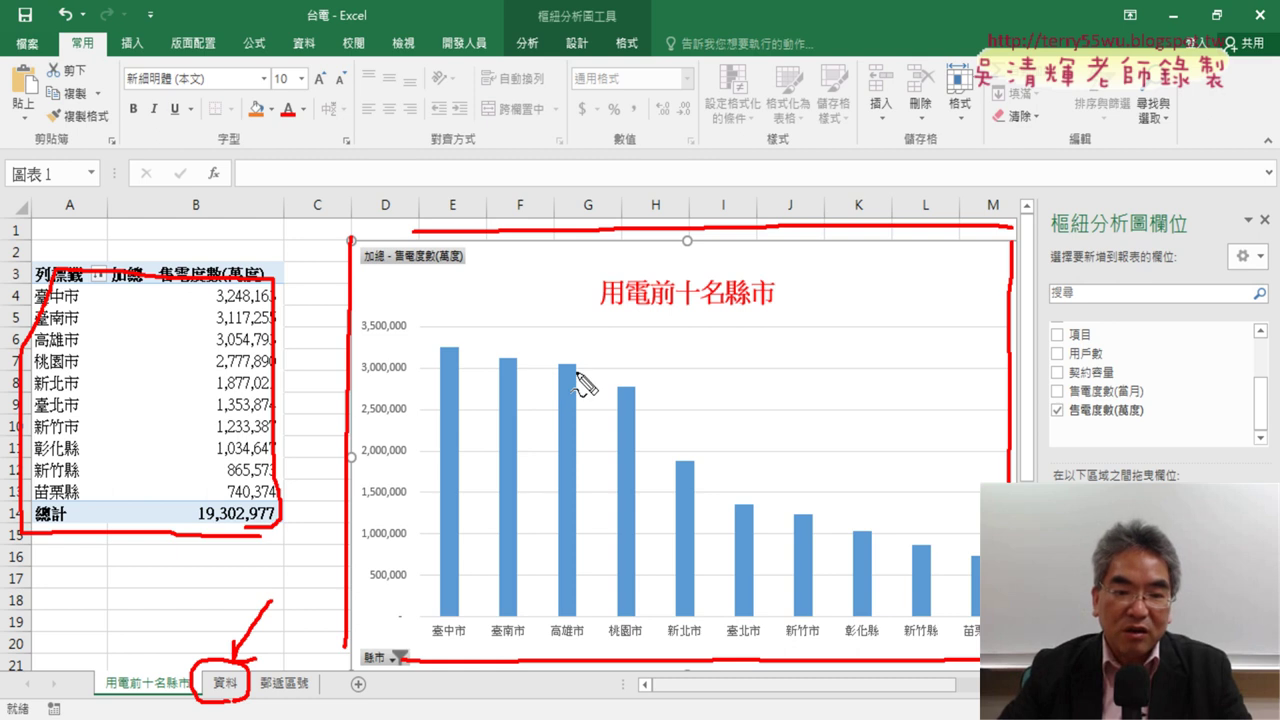
left_click_drag(333, 184, 238, 290)
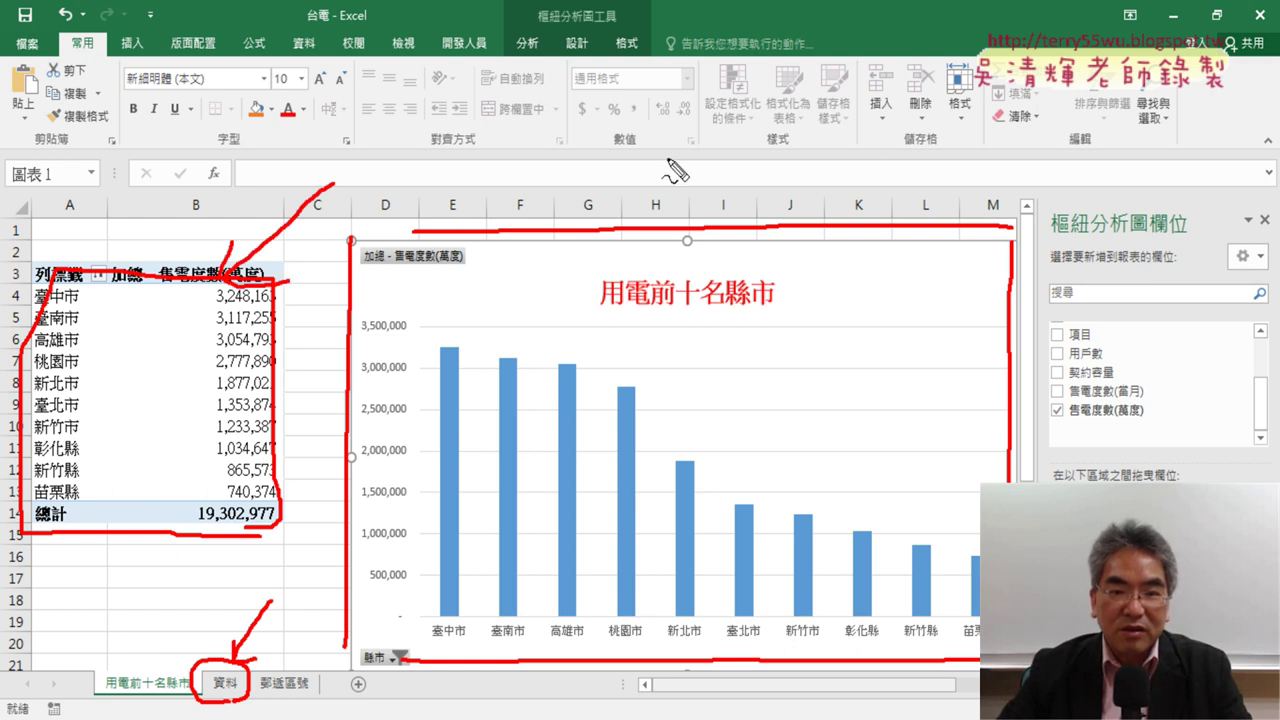
mouse_move(850, 132)
left_mouse_down()
mouse_move(760, 218)
mouse_move(826, 212)
left_mouse_up()
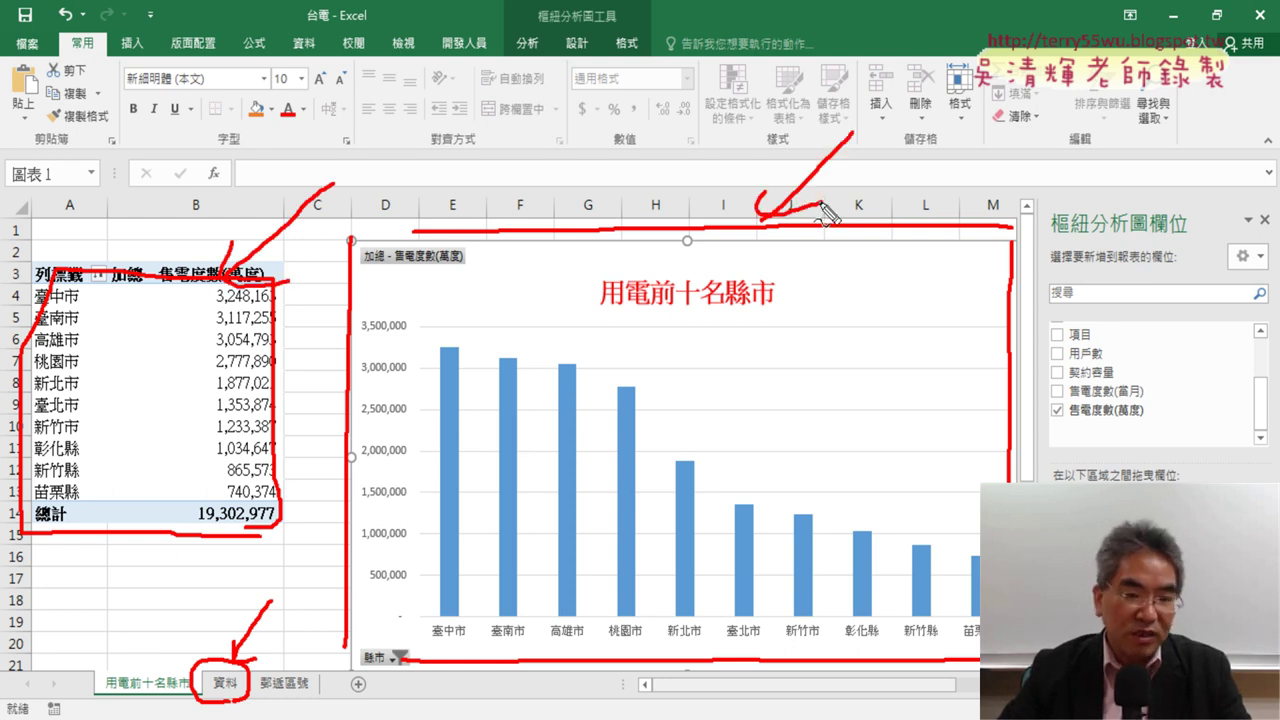
left_click_drag(180, 336, 148, 408)
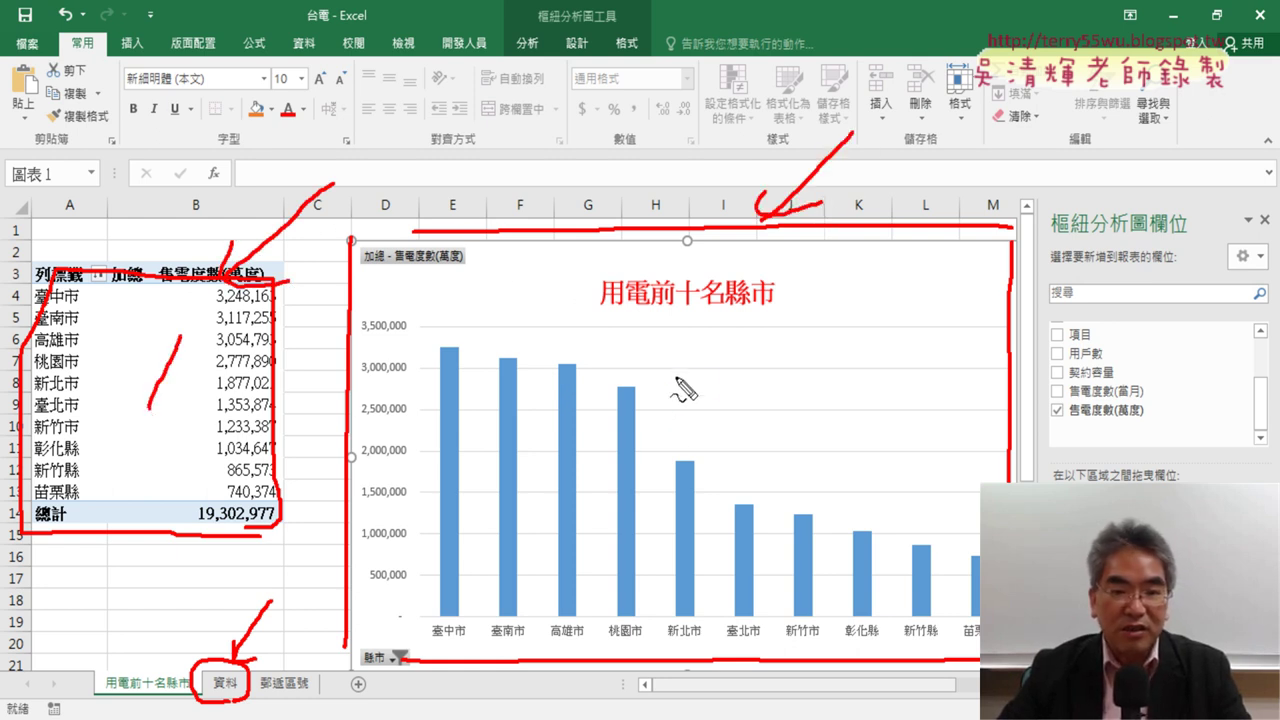
left_click_drag(672, 380, 766, 432)
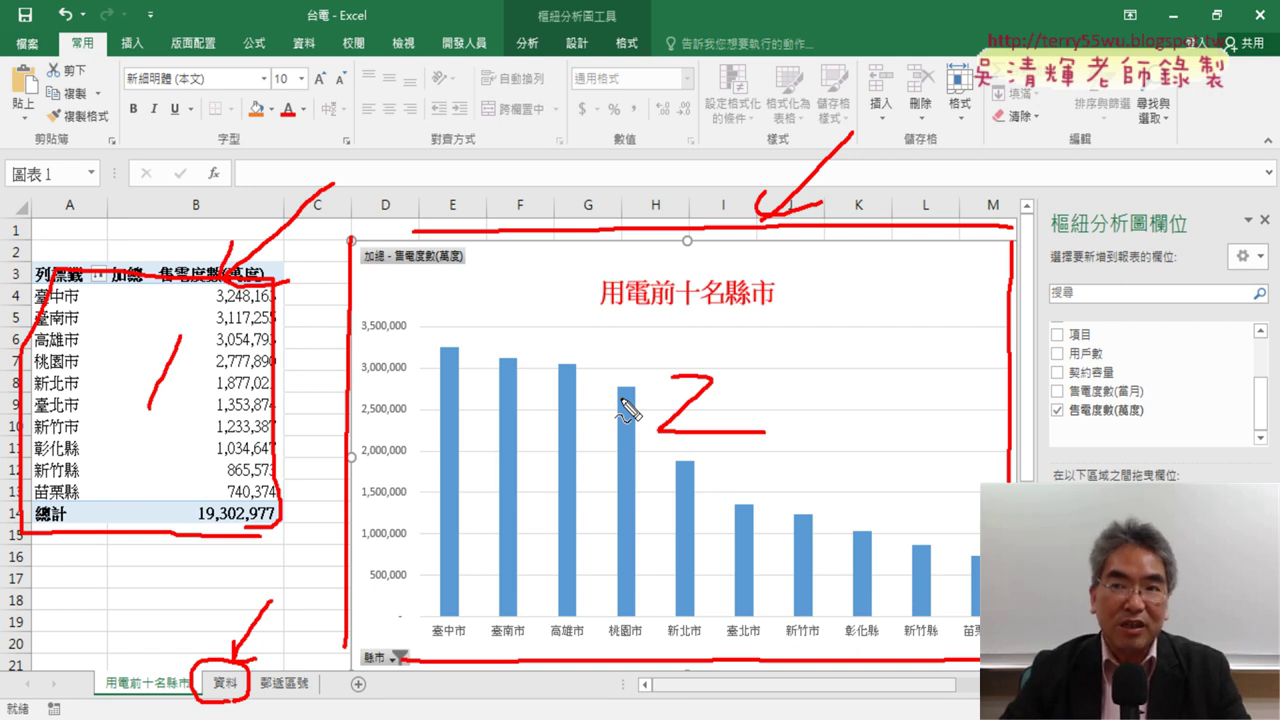
key("Escape")
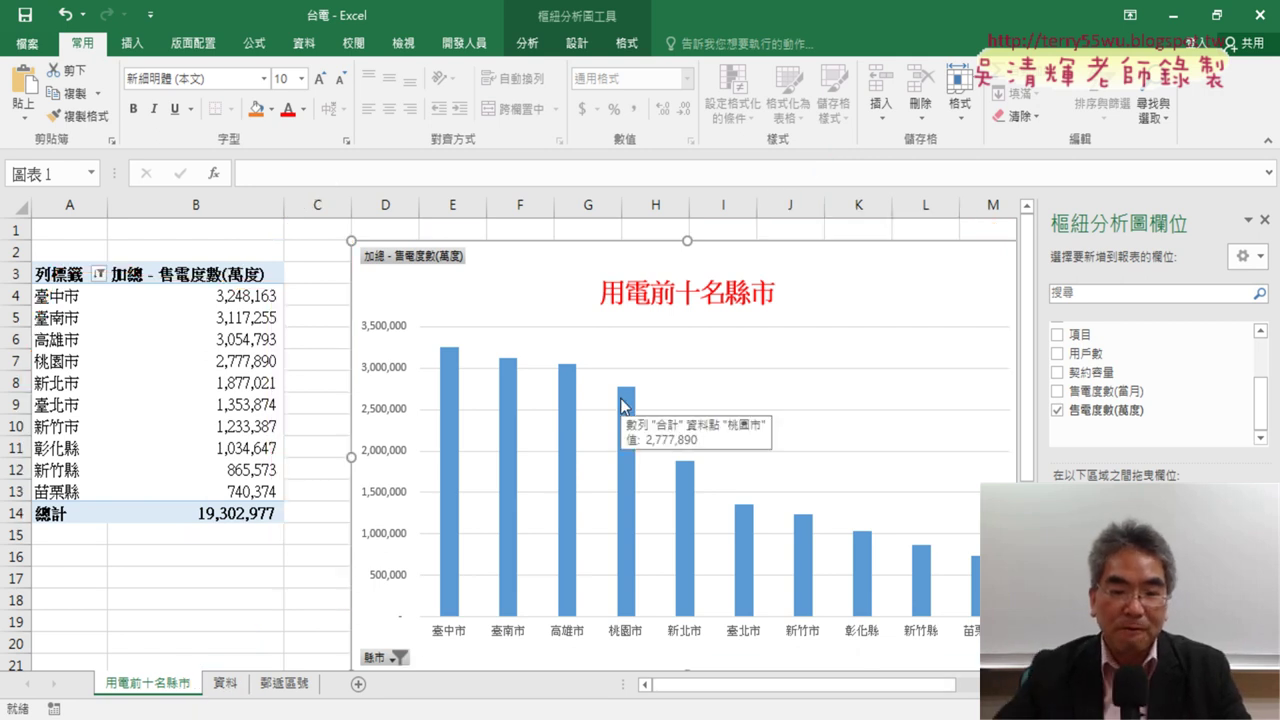
left_click(222, 684)
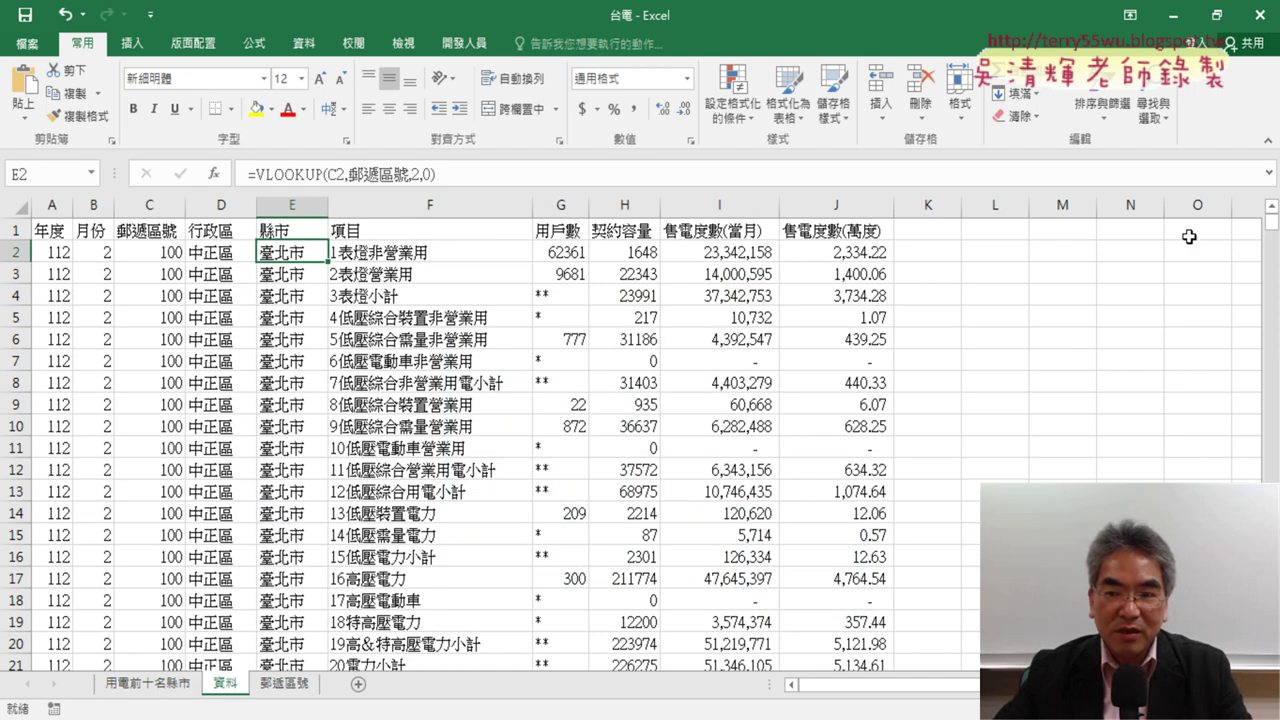
key("ctrl+2")
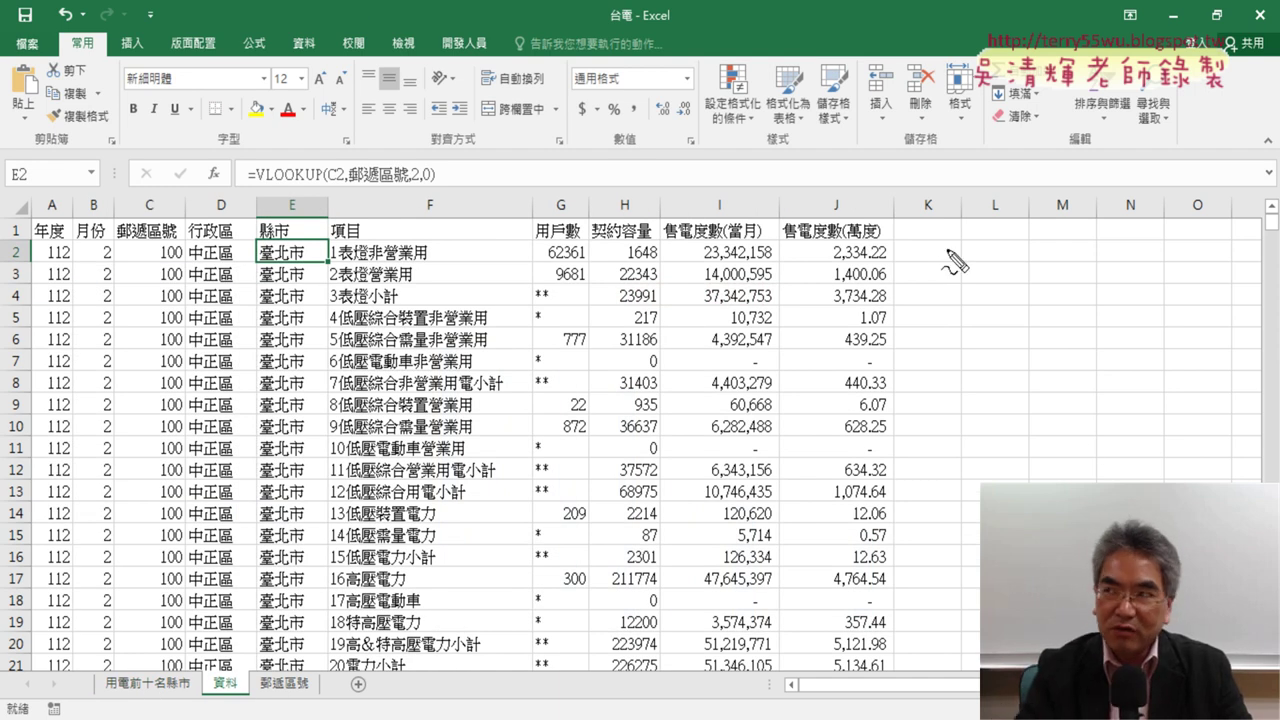
mouse_move(972, 245)
left_mouse_down()
mouse_move(972, 288)
mouse_move(1116, 240)
mouse_move(985, 290)
left_mouse_up()
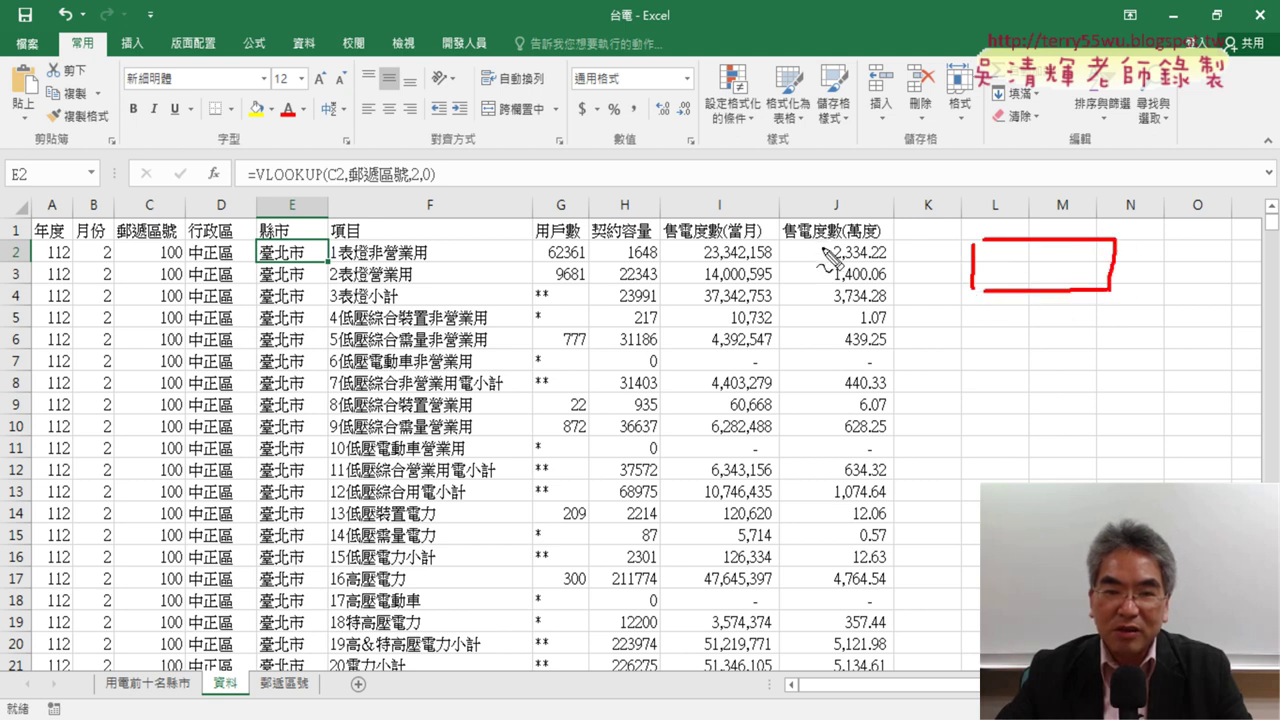
left_click_drag(272, 274, 292, 270)
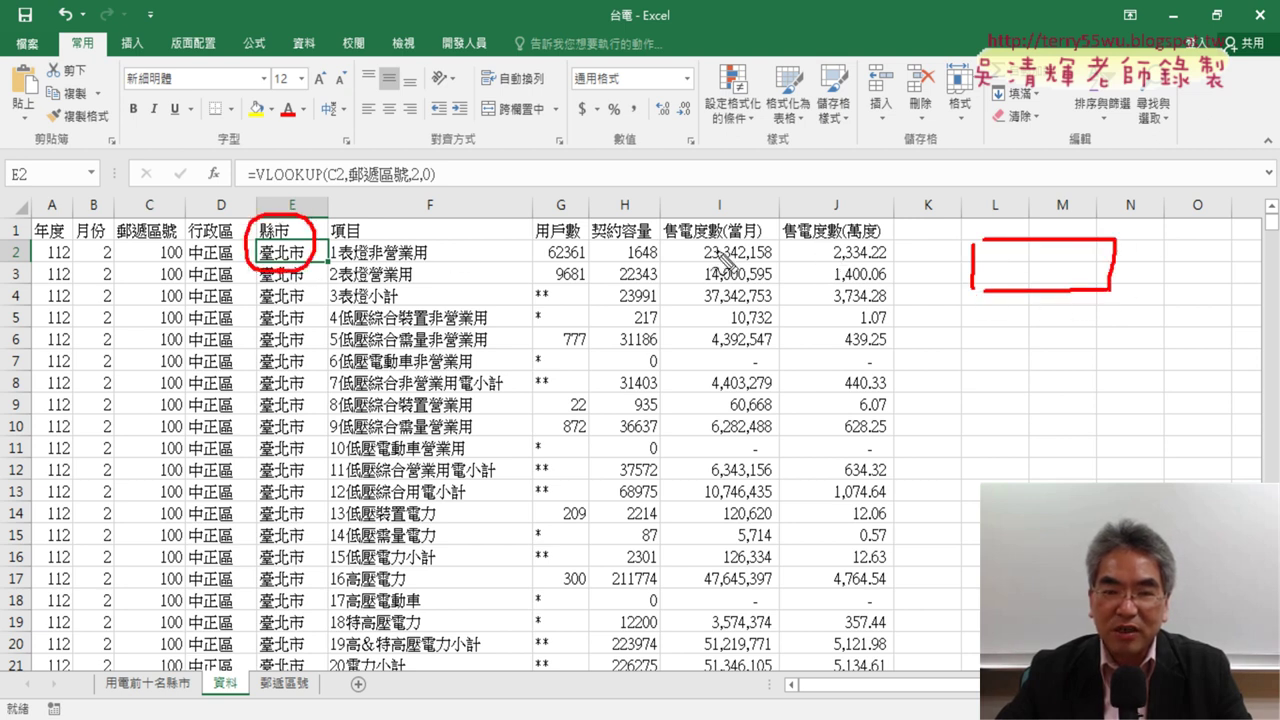
mouse_move(845, 254)
left_mouse_down()
mouse_move(812, 264)
mouse_move(862, 260)
left_mouse_up()
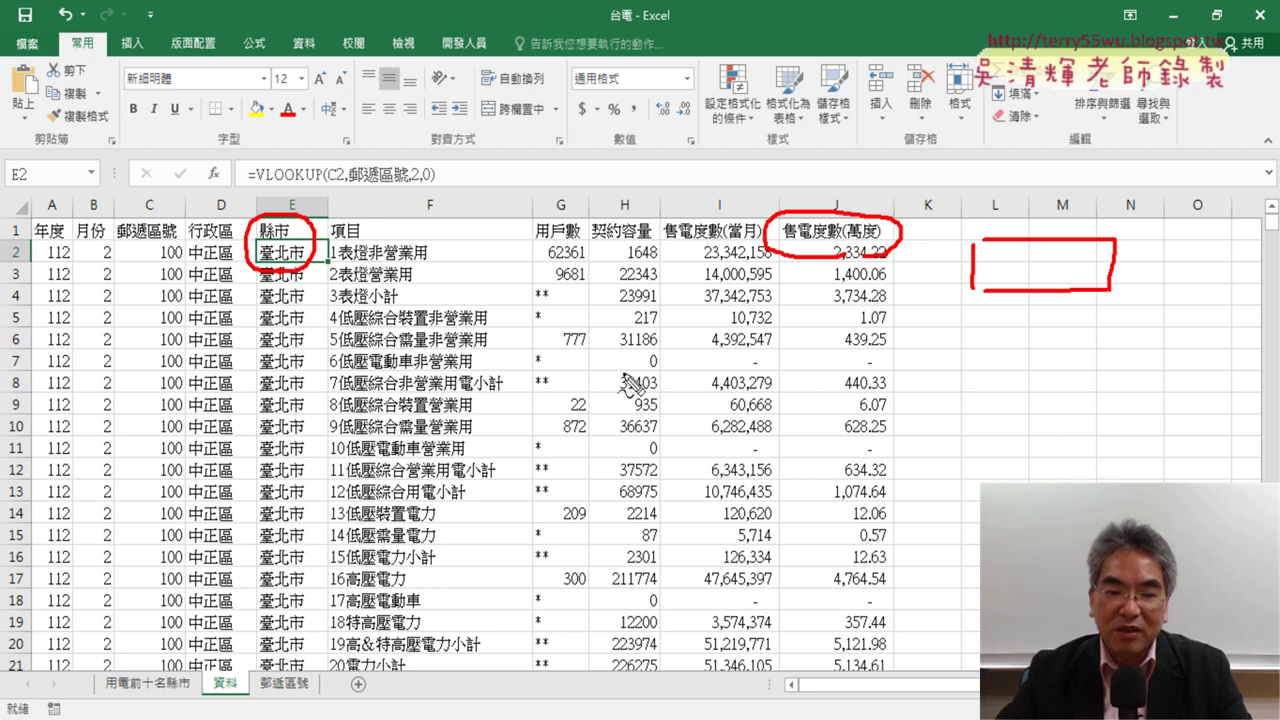
left_click_drag(976, 316, 970, 372)
mouse_move(976, 314)
left_mouse_down()
mouse_move(1012, 368)
mouse_move(968, 370)
left_mouse_up()
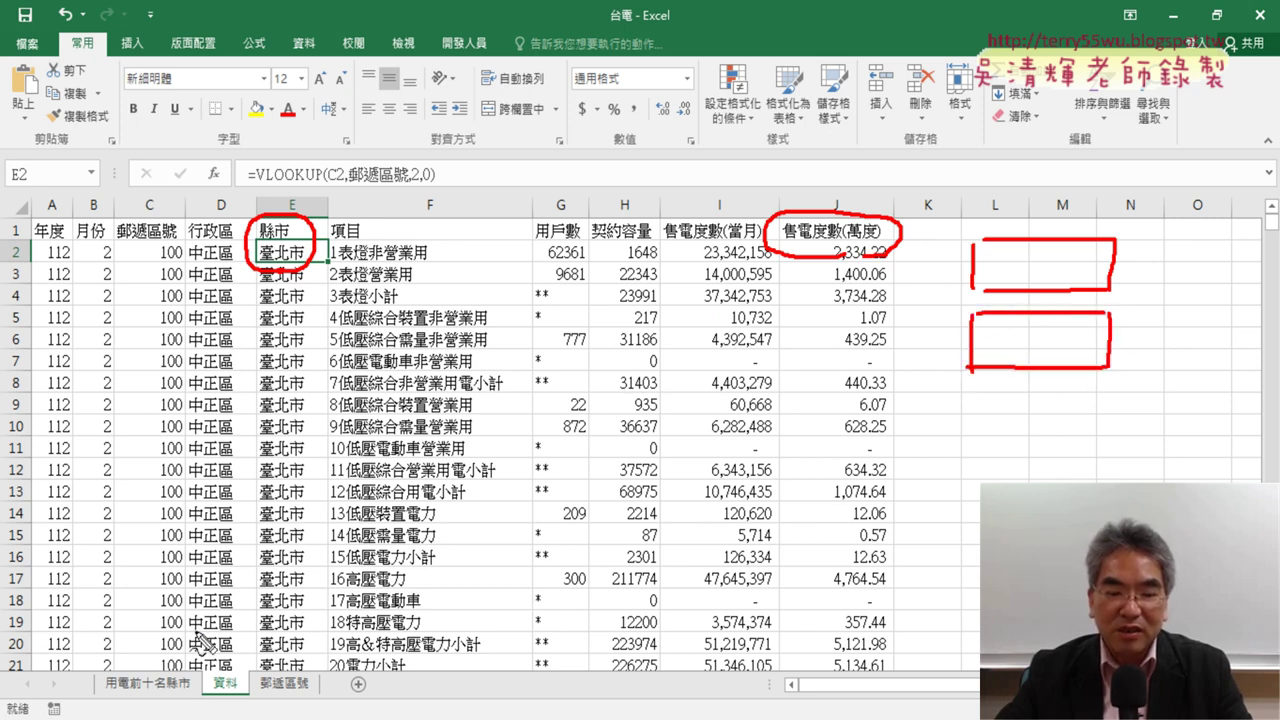
left_click_drag(172, 704, 200, 668)
left_click_drag(345, 548, 184, 655)
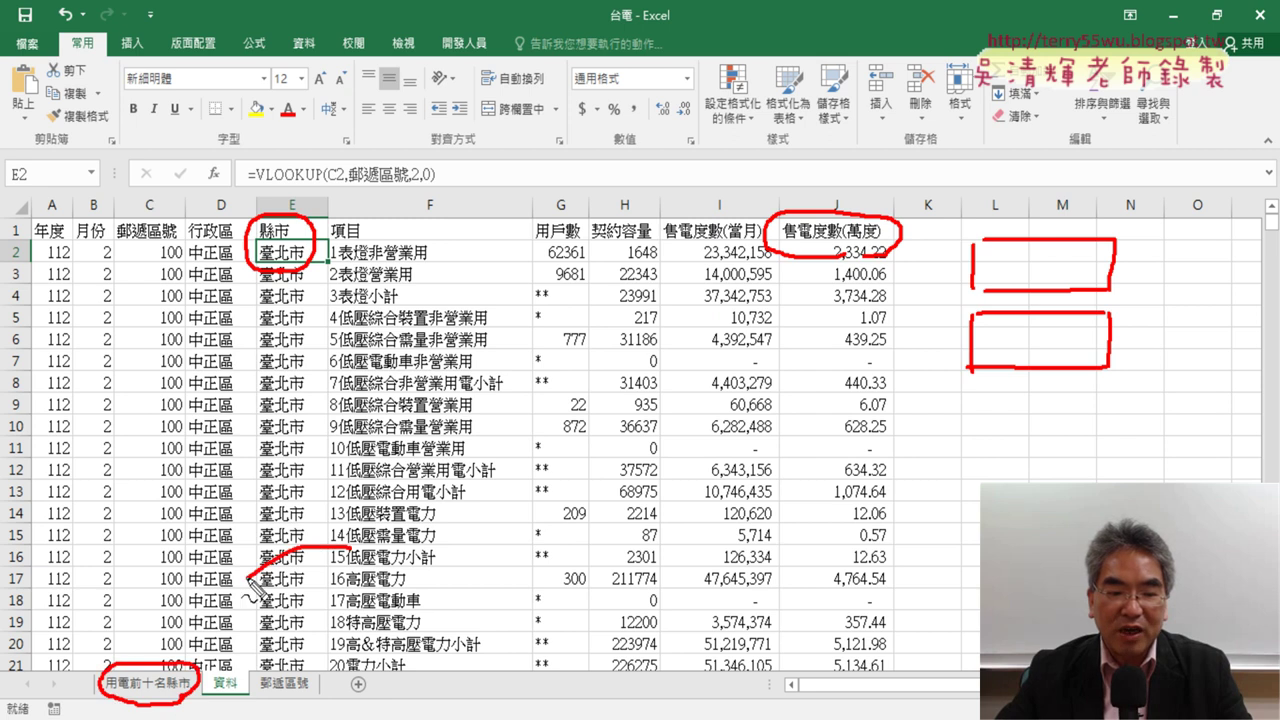
key("Escape")
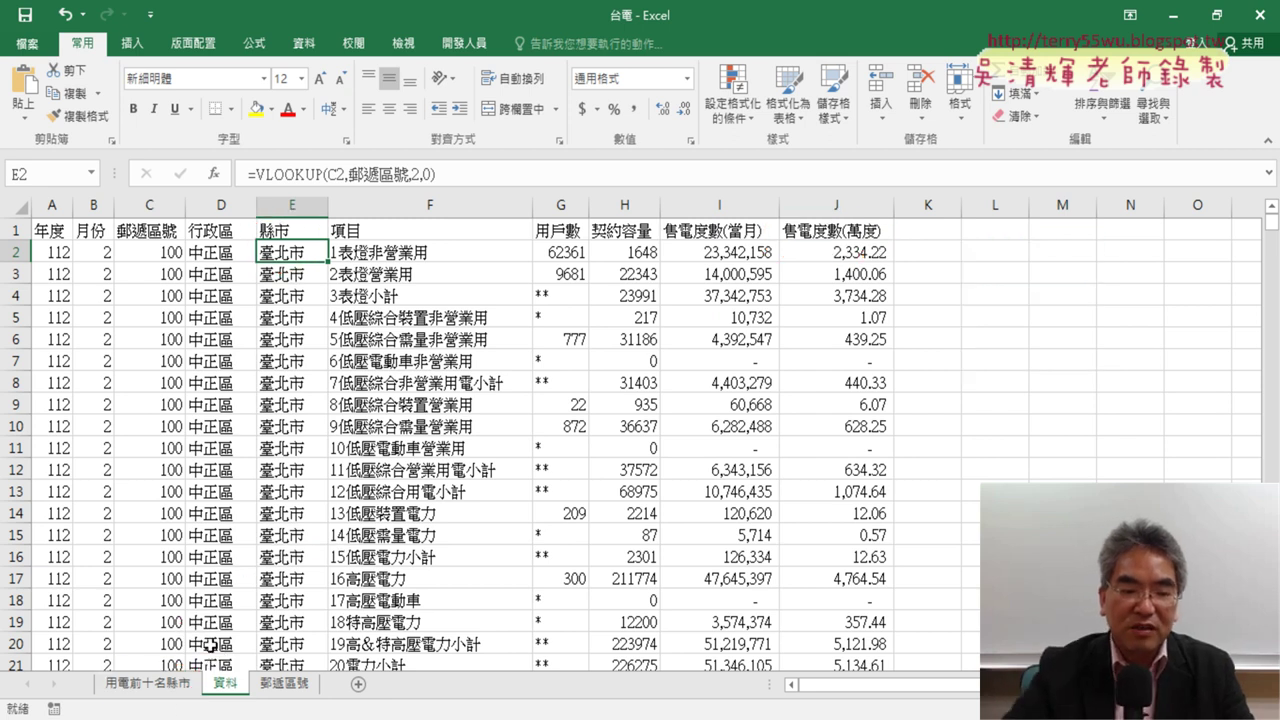
left_click(152, 683)
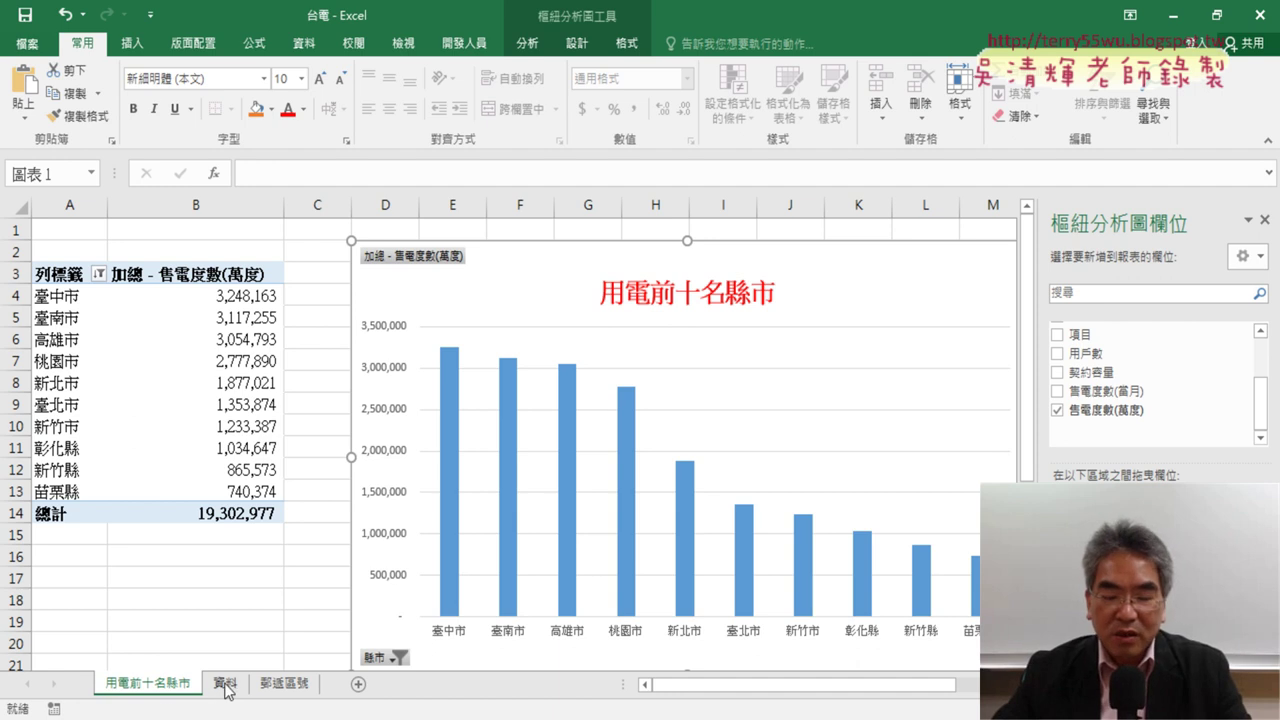
- Return to the 資料 data sheet, point out Insert's PivotTable, then show the Developer tools
left_click(224, 684)
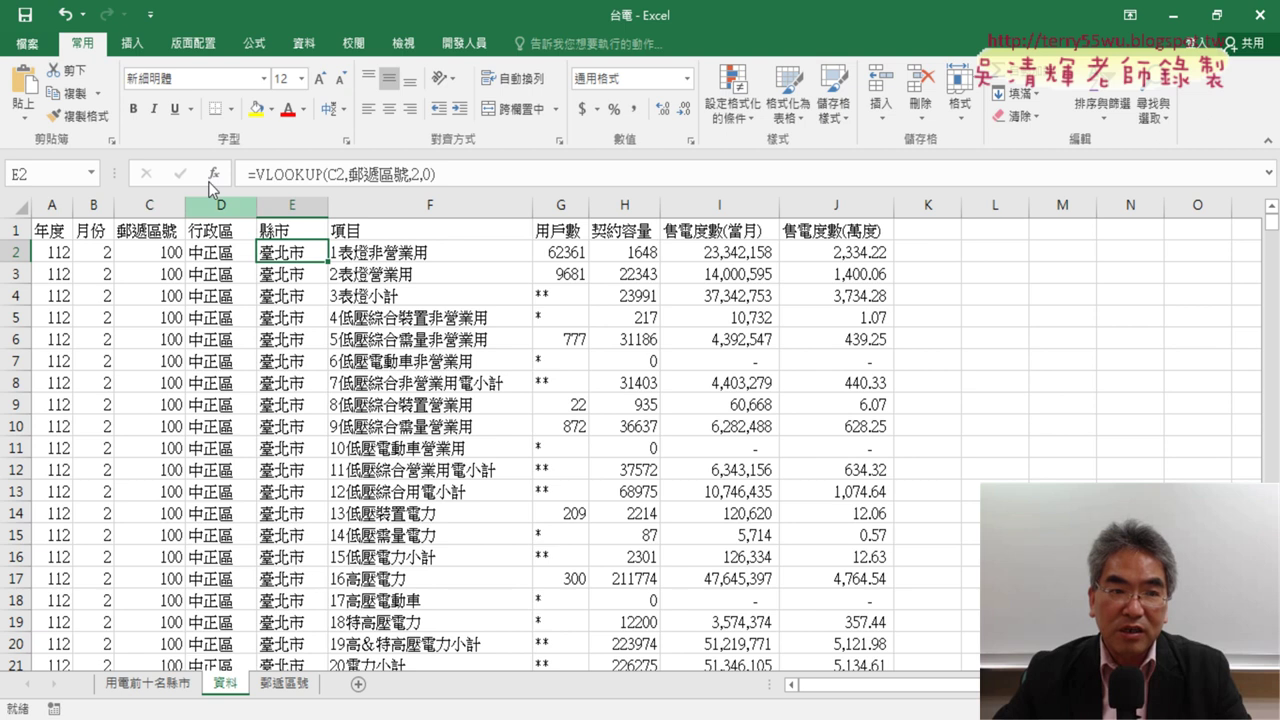
left_click(130, 45)
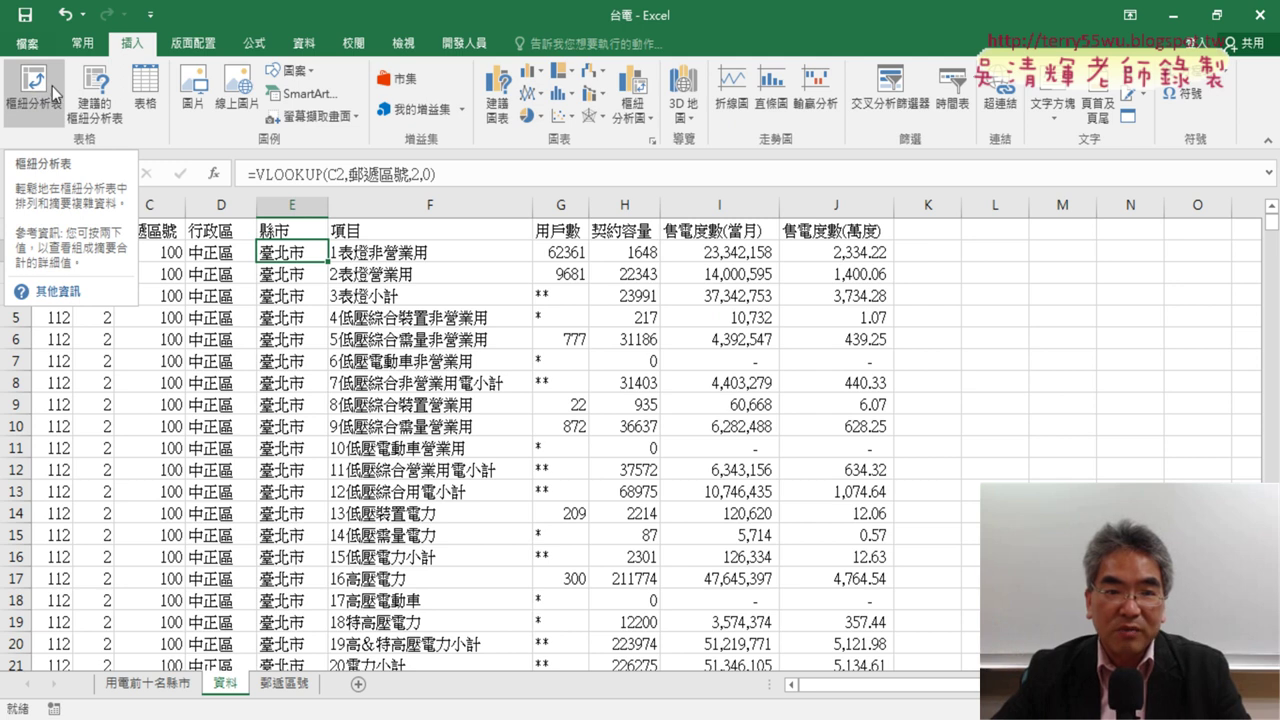
left_click(470, 46)
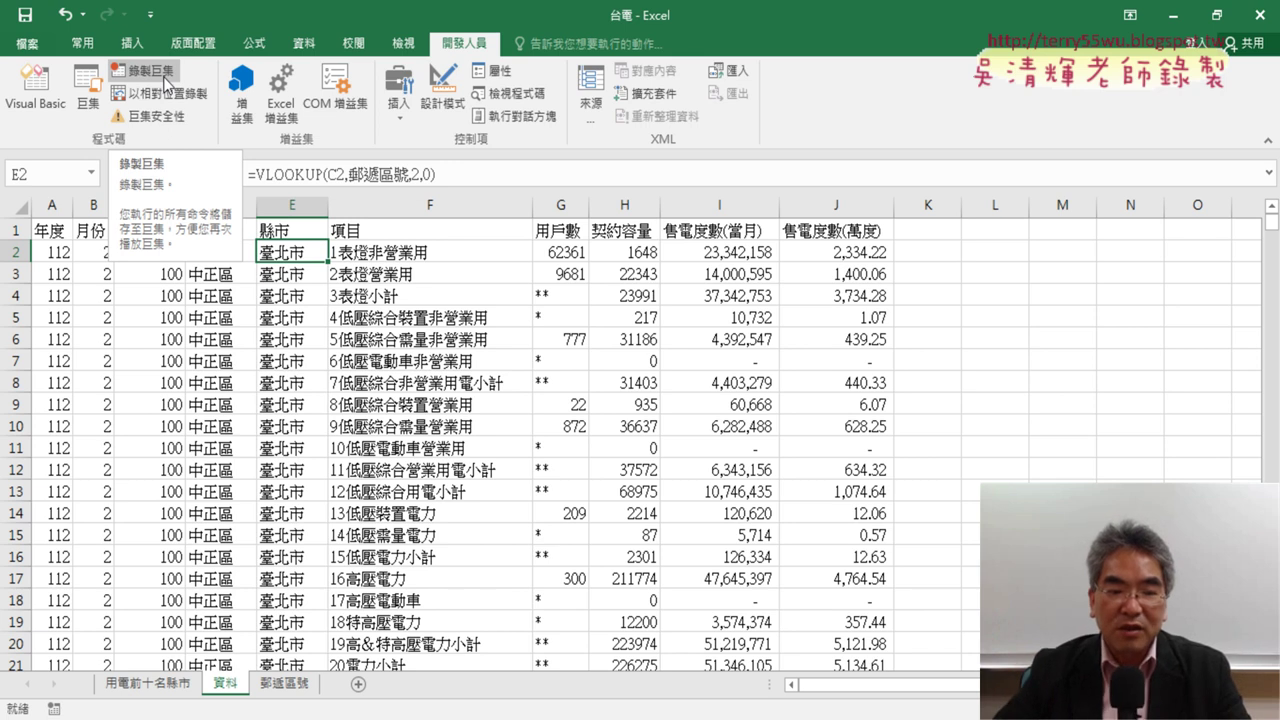
- On the 用電前十名縣市 sheet, circle the pivot table and chart in red ink, marking 1 and 2
left_click(175, 690)
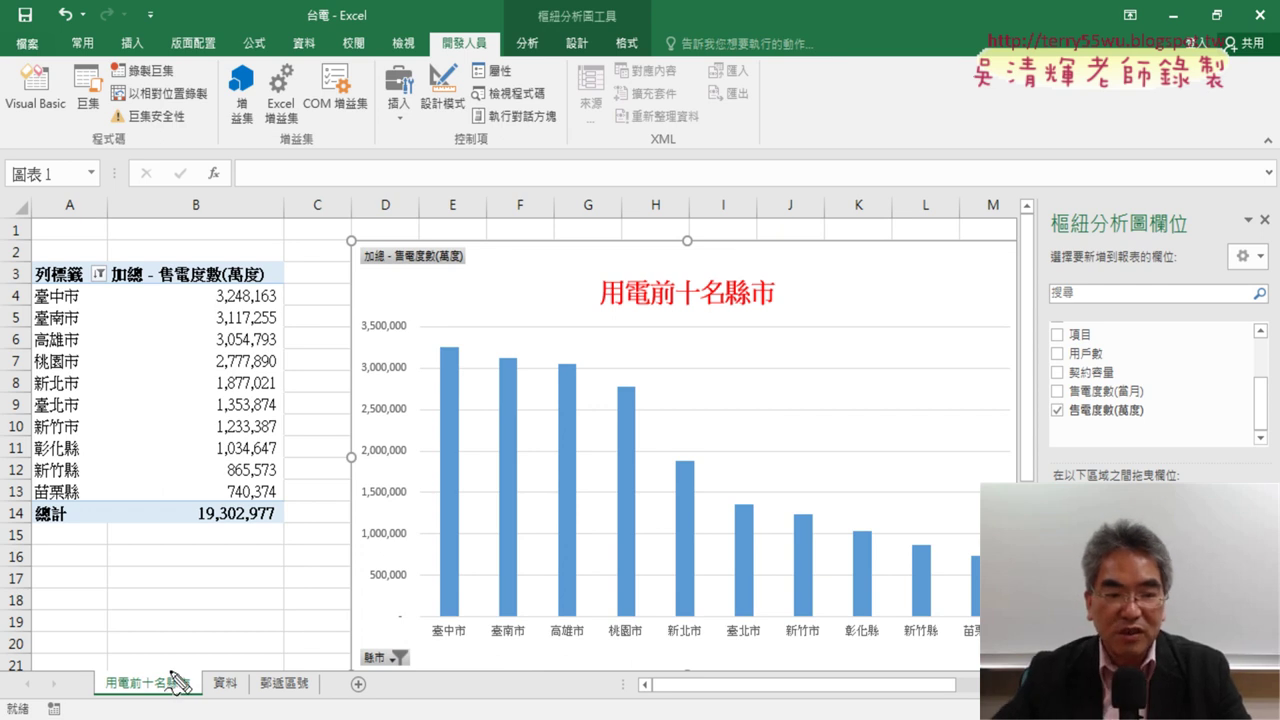
mouse_move(240, 548)
left_mouse_down()
mouse_move(180, 228)
mouse_move(208, 532)
left_mouse_up()
mouse_move(780, 628)
left_mouse_down()
mouse_move(537, 455)
mouse_move(735, 620)
left_mouse_up()
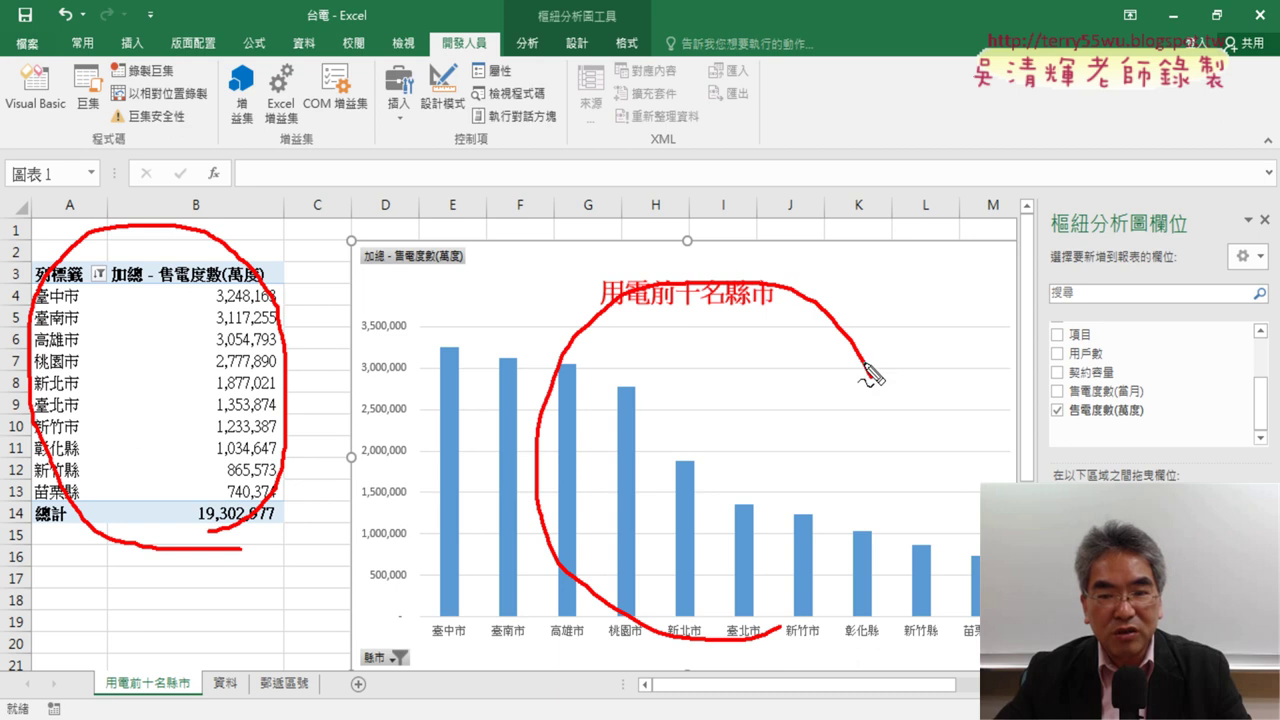
left_click_drag(185, 288, 157, 418)
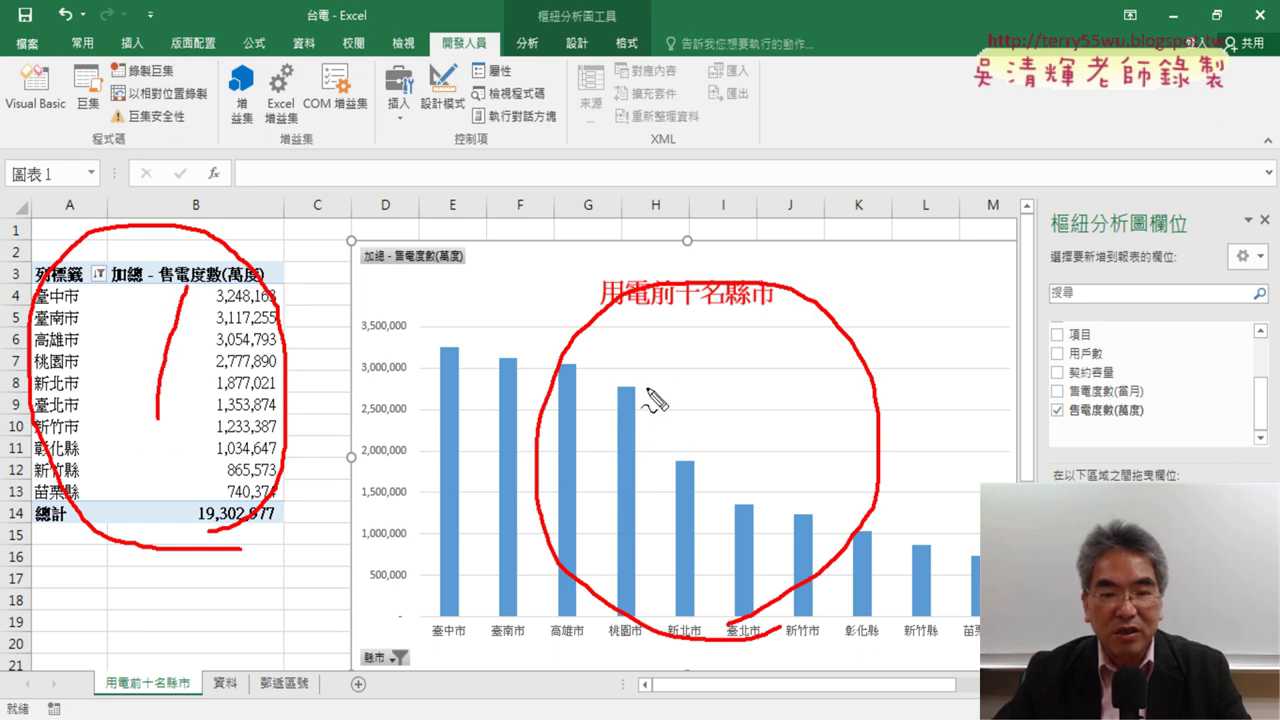
left_click_drag(641, 388, 727, 460)
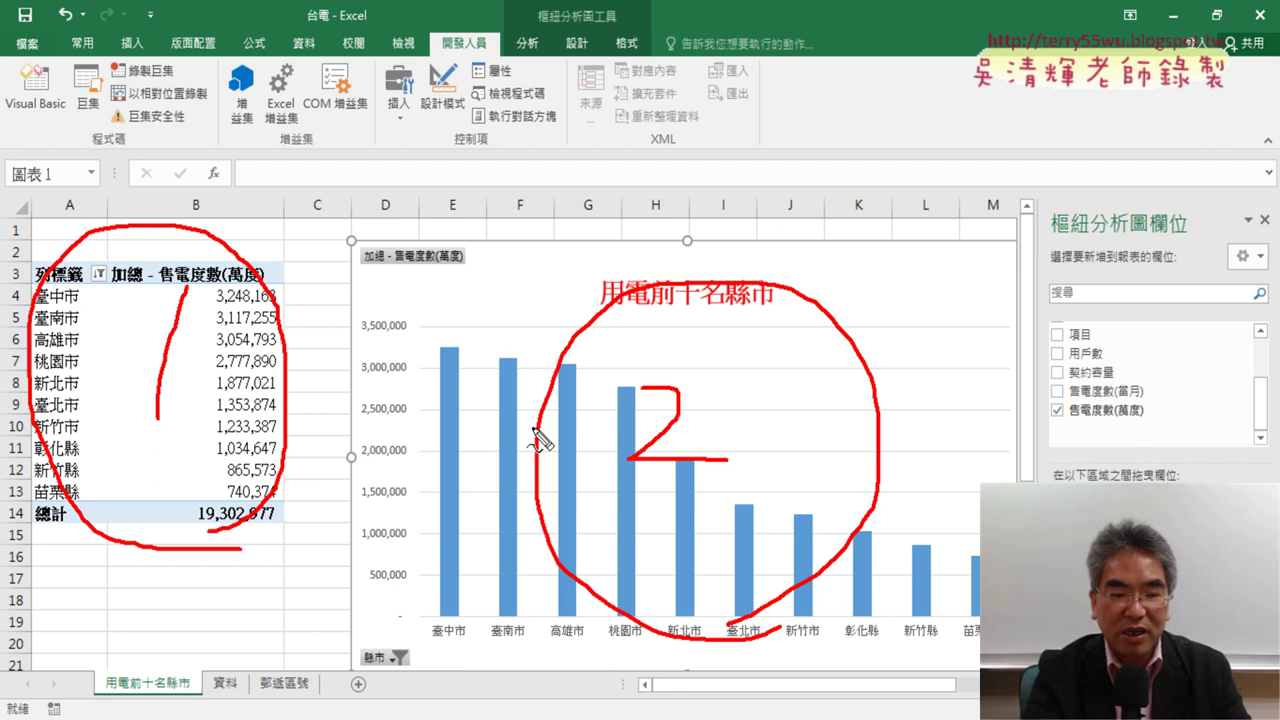
- Clear the ink annotations and select cell F10 on the 資料 sheet
key("Escape")
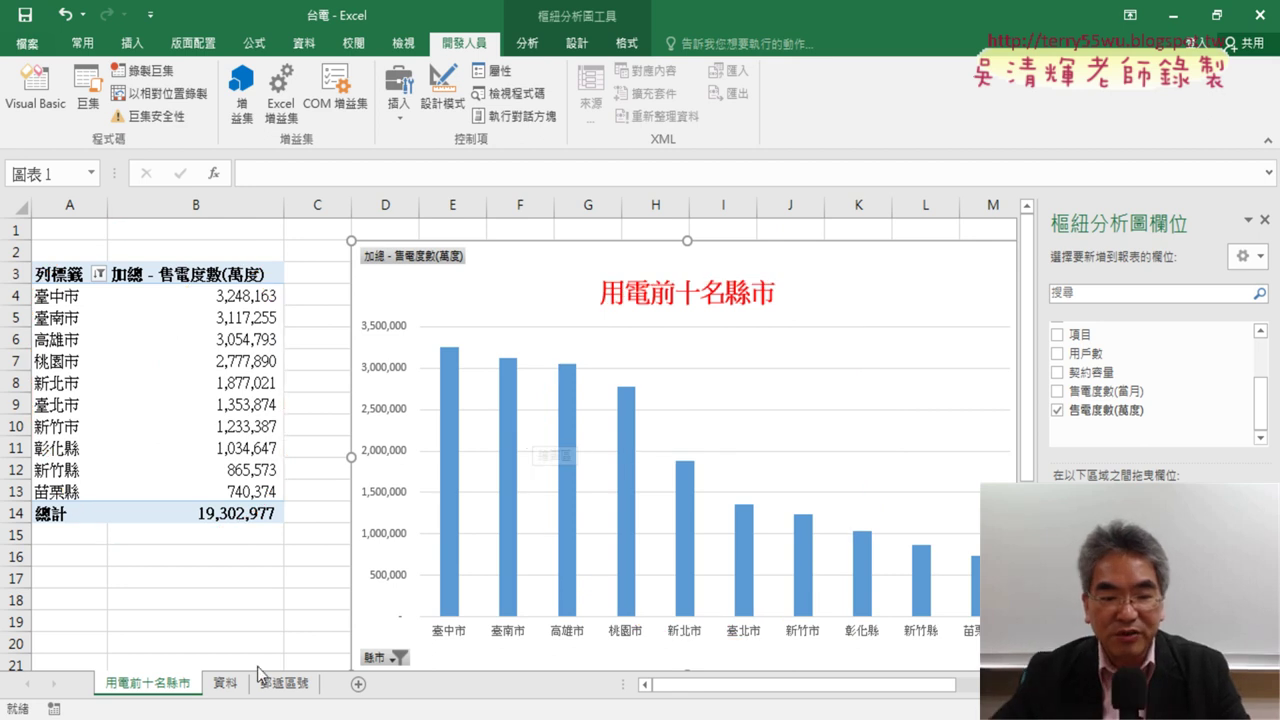
left_click(225, 683)
left_click(433, 422)
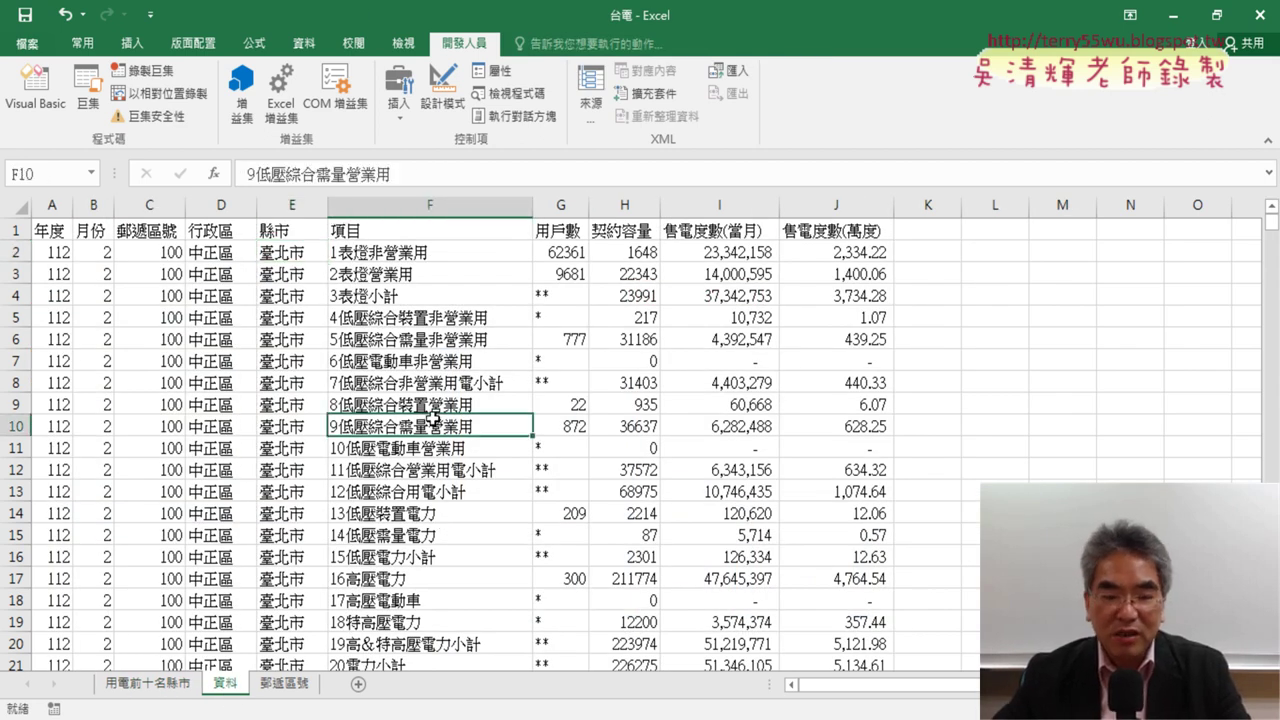
- Delete the 用電前十名縣市 sheet, confirming the deletion
right_click(144, 685)
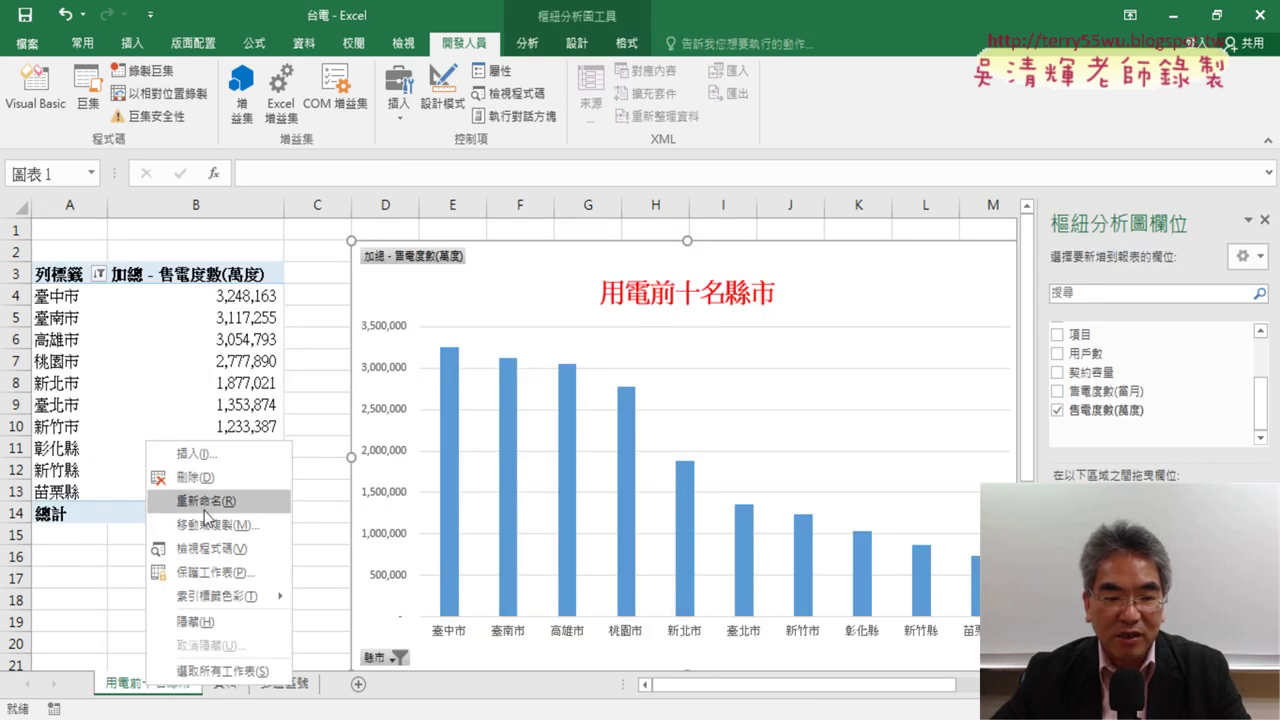
left_click(208, 478)
left_click(604, 427)
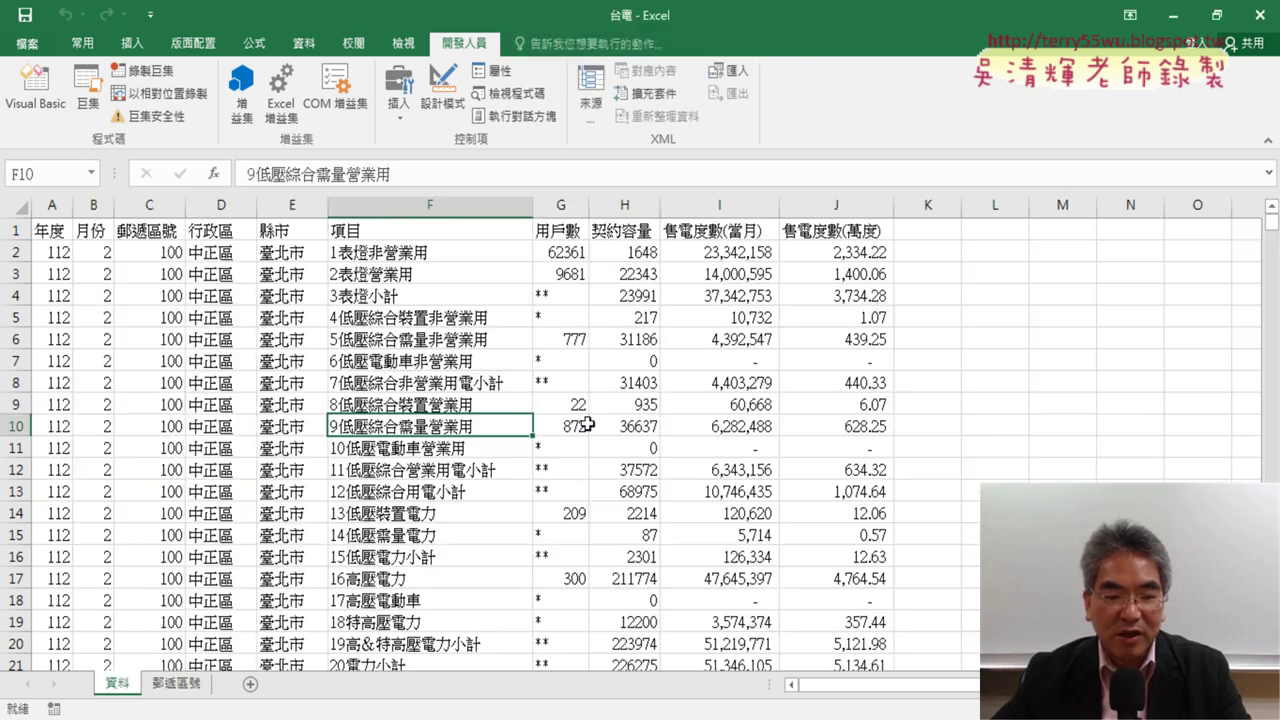
- Select cell K8 beside the data and return to the 開發人員 tab
left_click(285, 361)
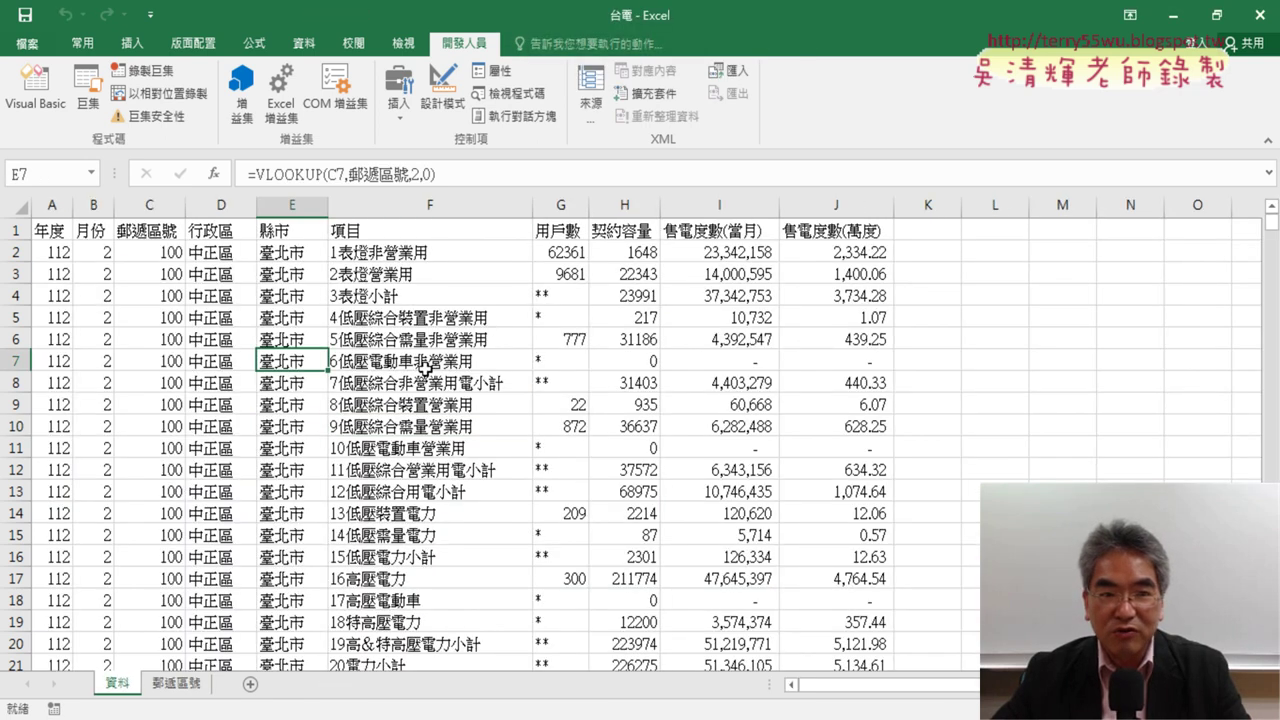
left_click(132, 43)
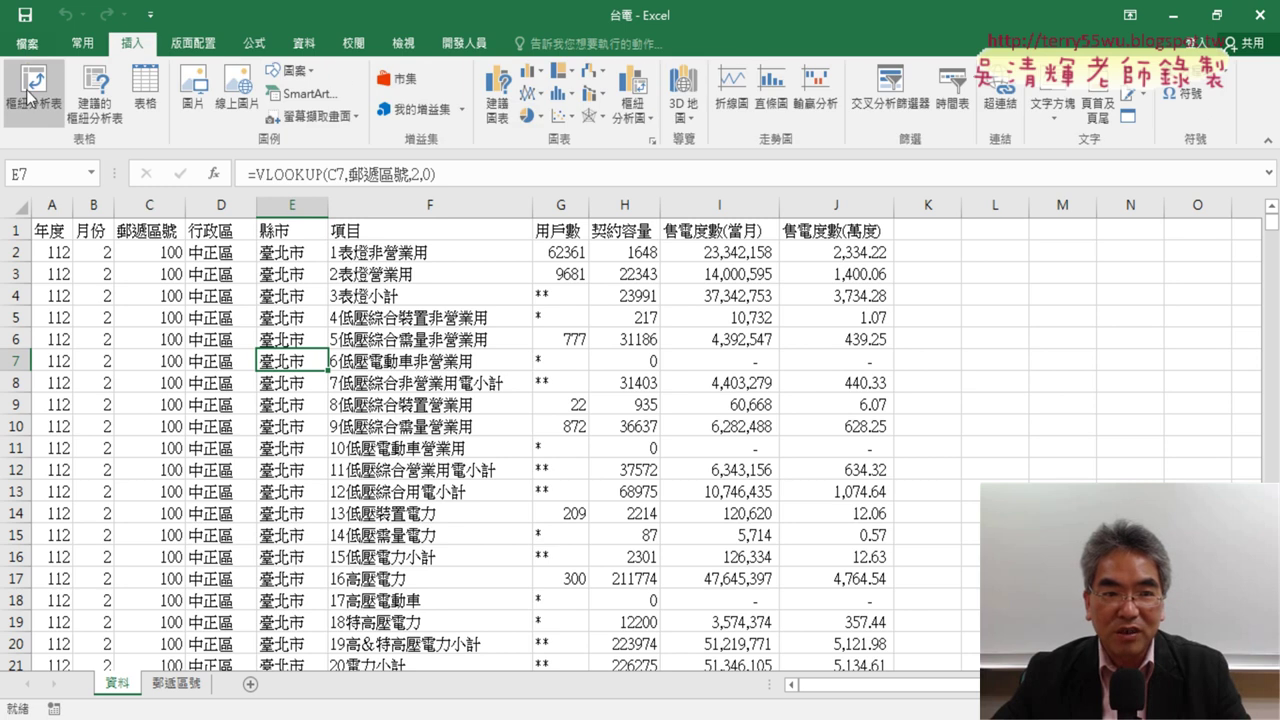
left_click(940, 386)
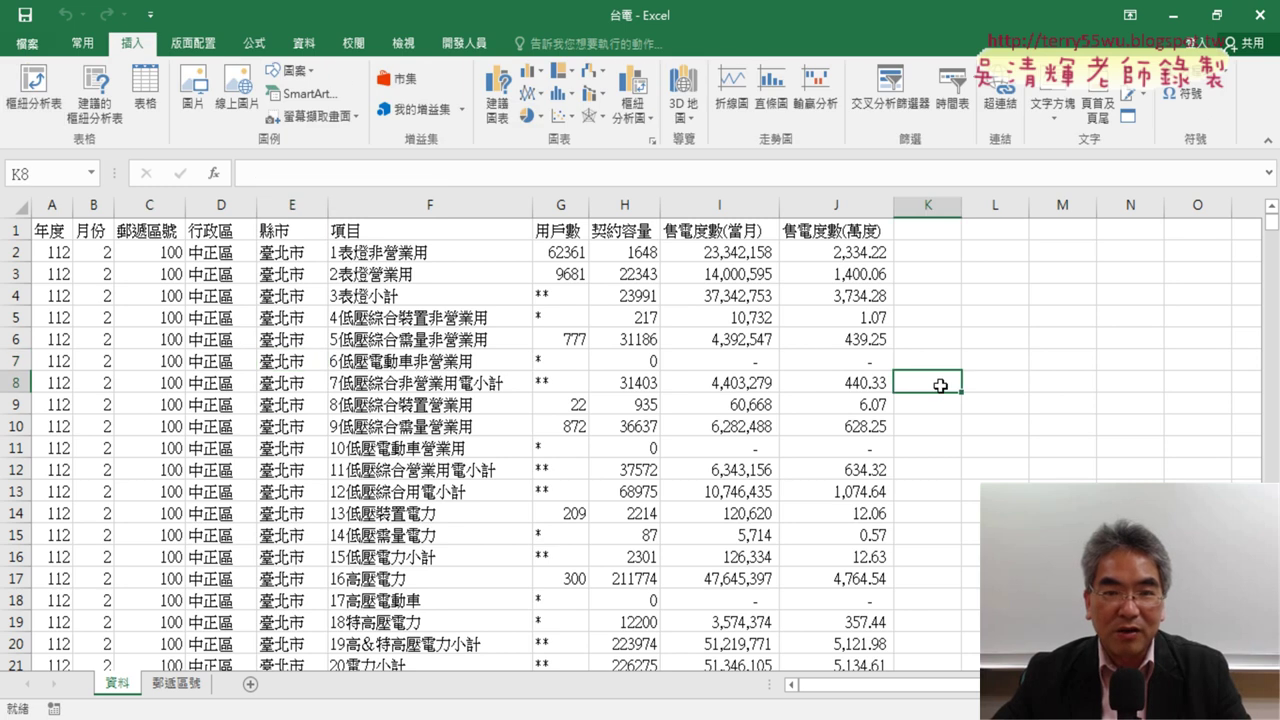
left_click(464, 43)
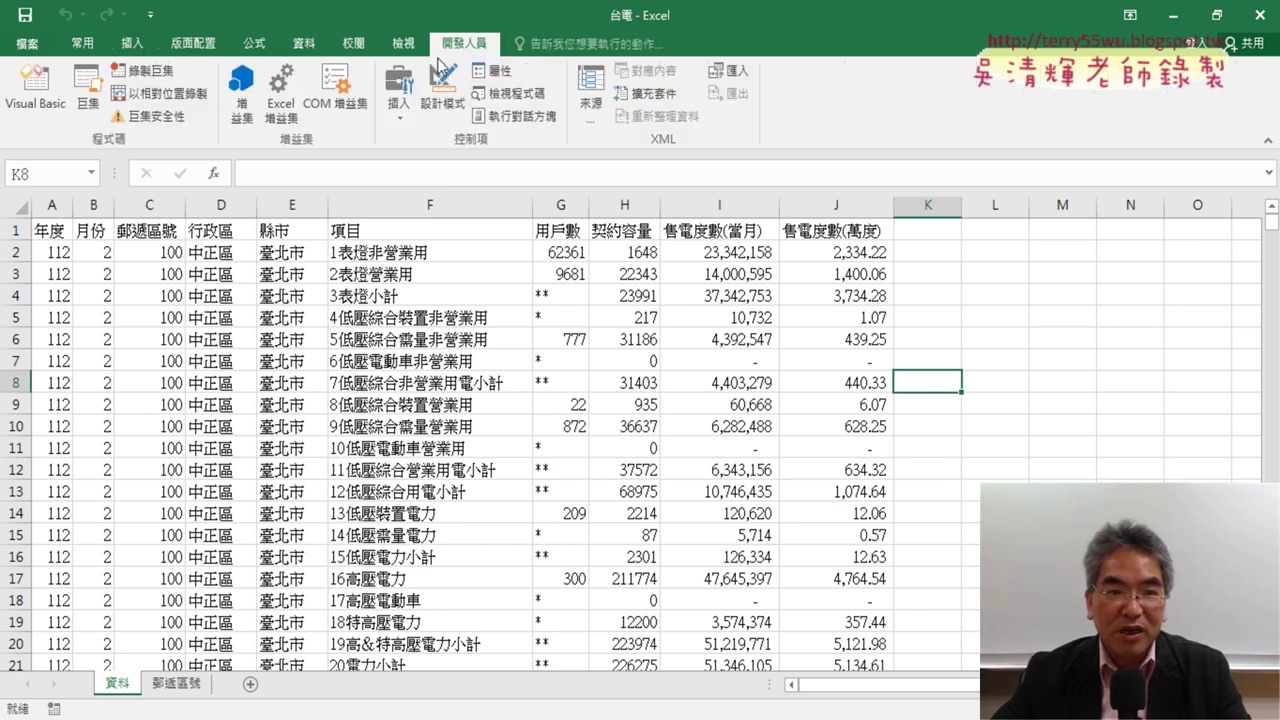
- Record a macro named 樞紐表 and stop it immediately, leaving it empty
left_click(145, 72)
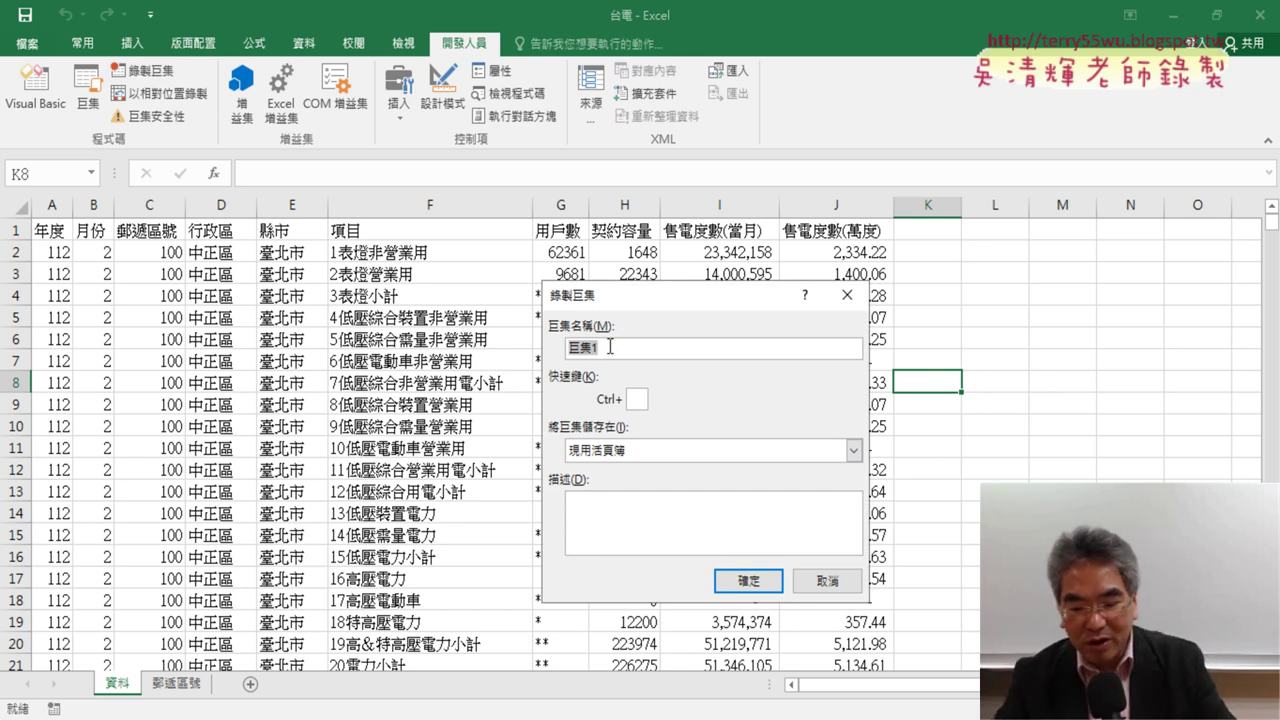
type("ㄕ")
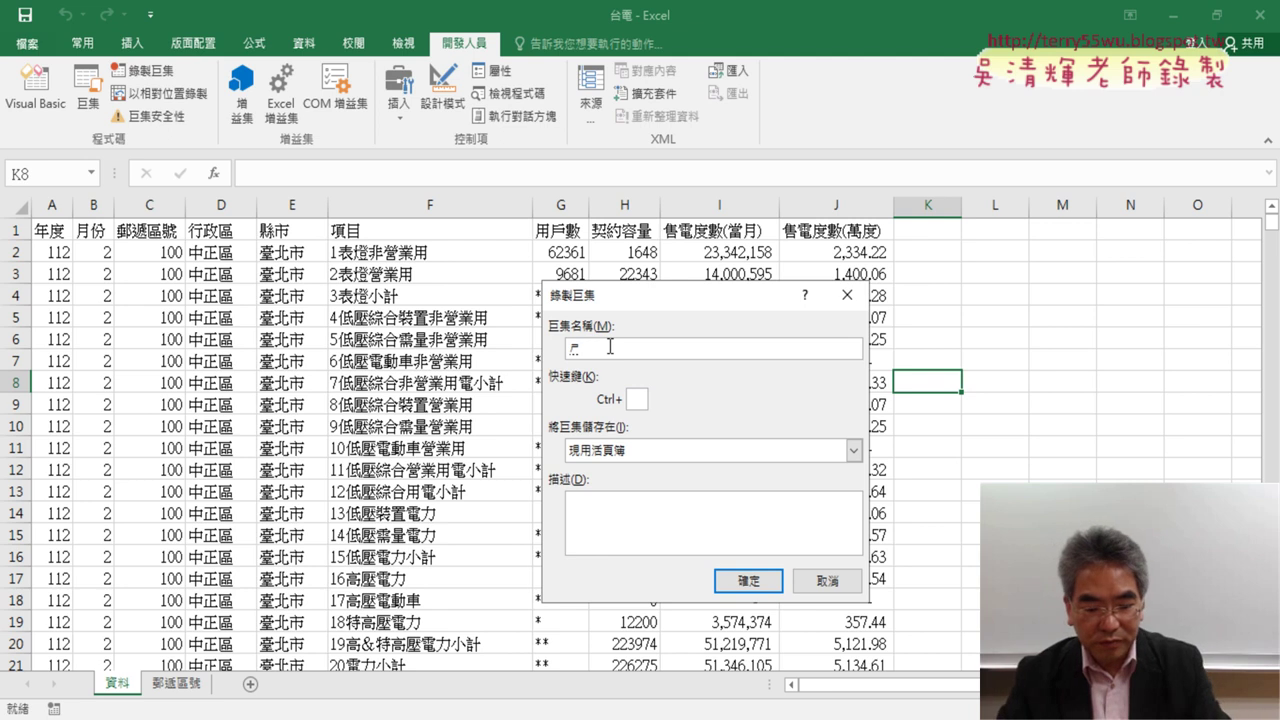
type("書ㄕ")
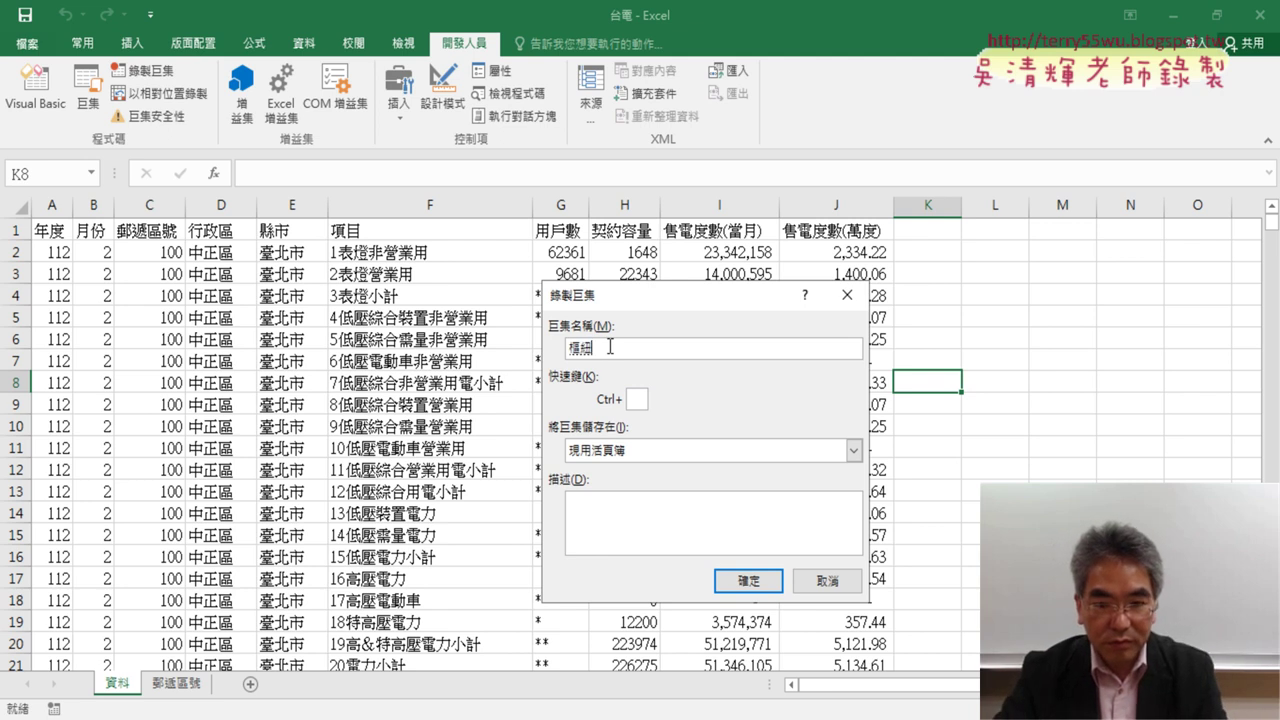
type("紐表")
key("Return")
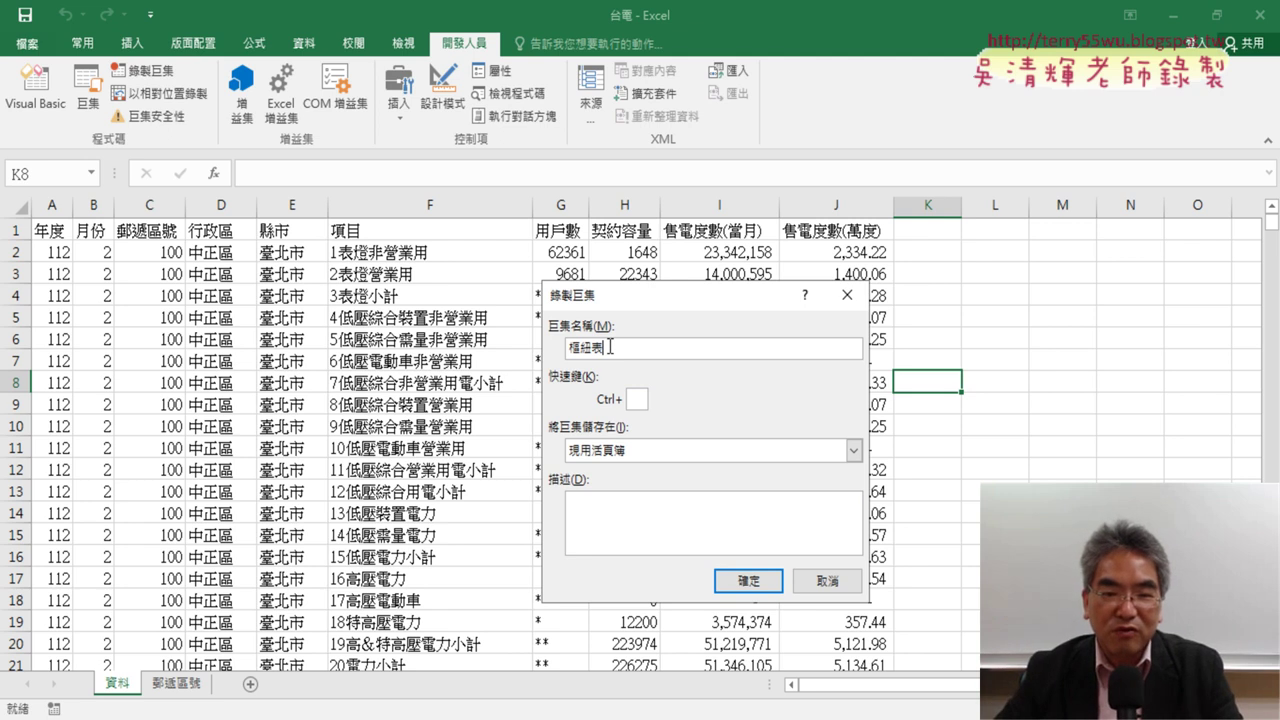
left_click(749, 581)
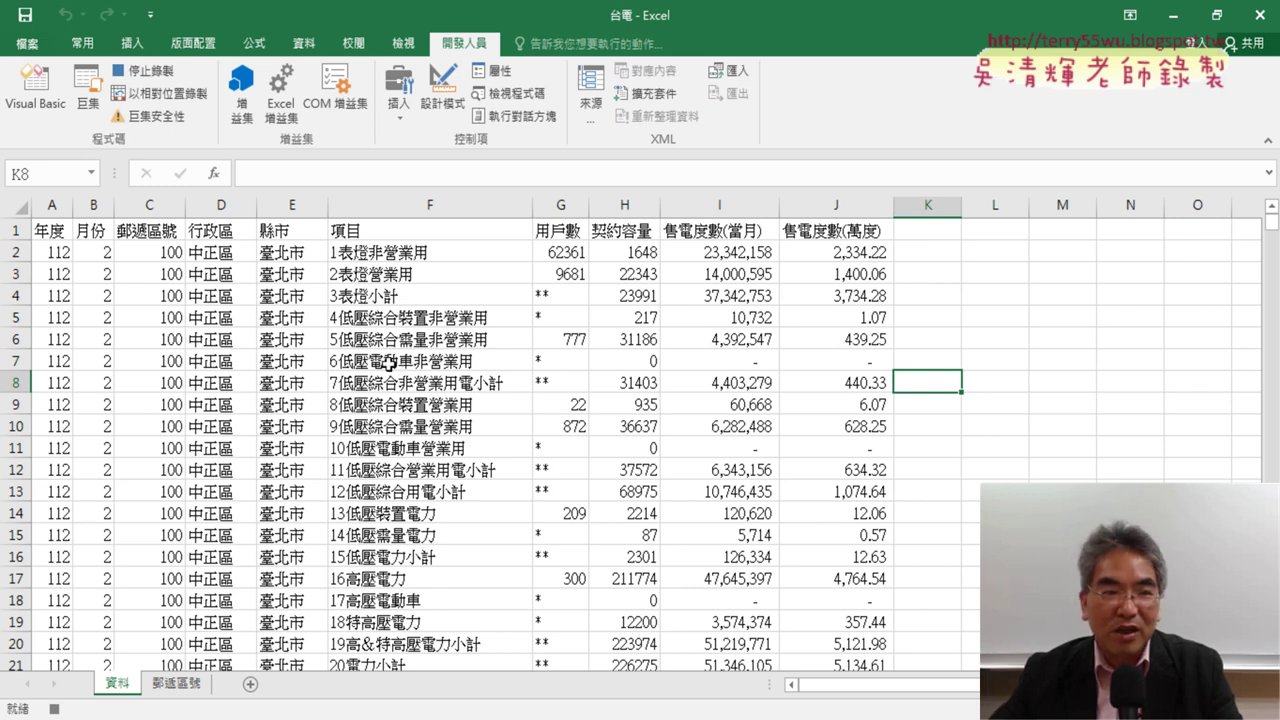
left_click(142, 70)
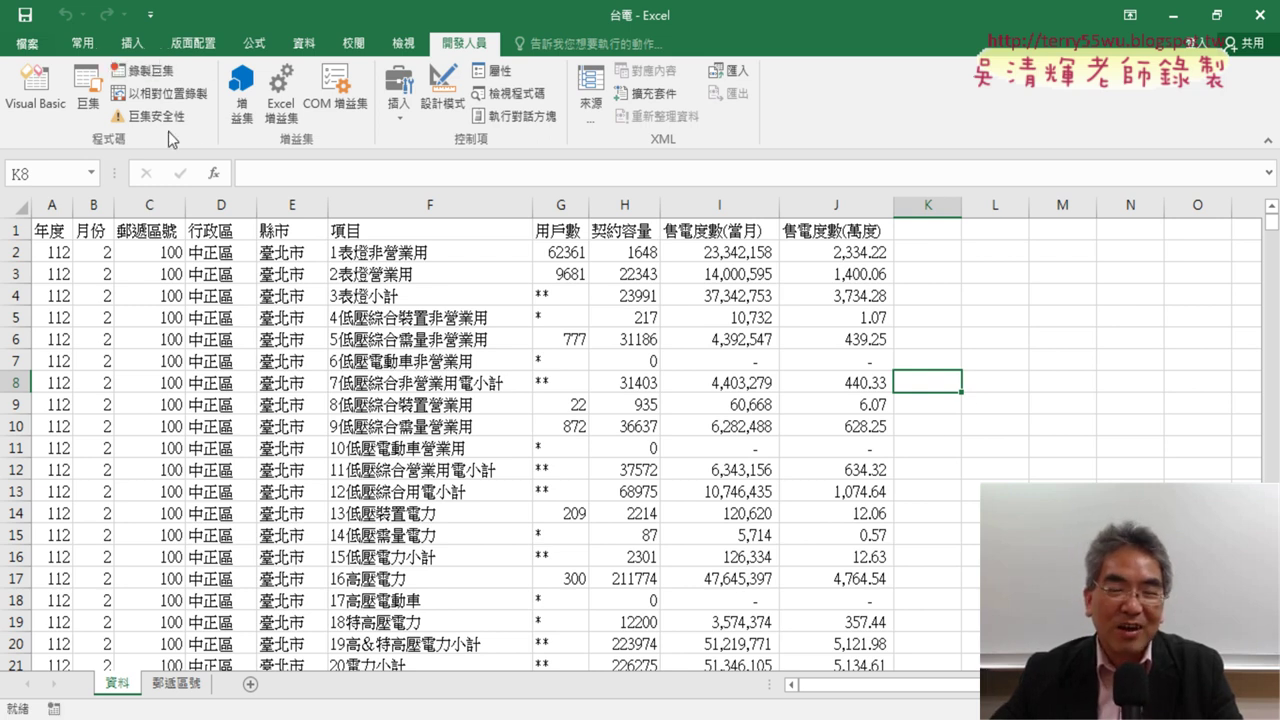
left_click(326, 343)
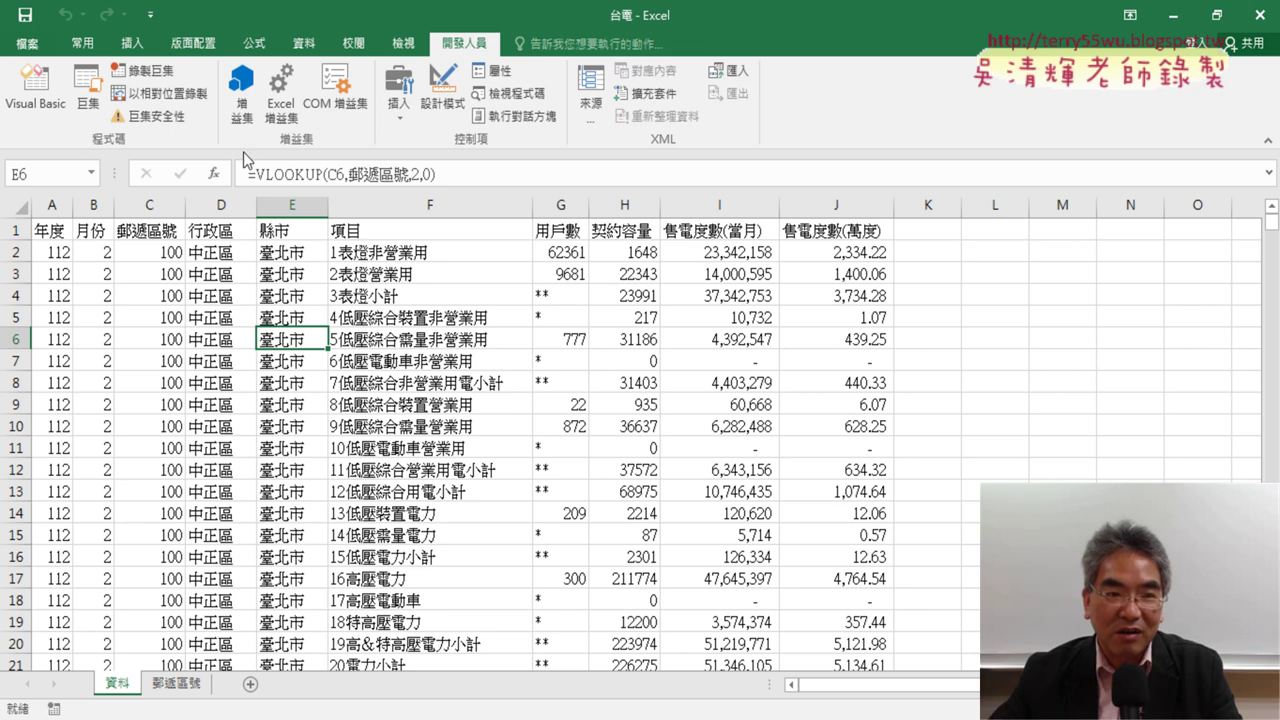
- Re-record macro 樞紐表, replacing the old one, and begin inserting a pivot table from the data
left_click(146, 70)
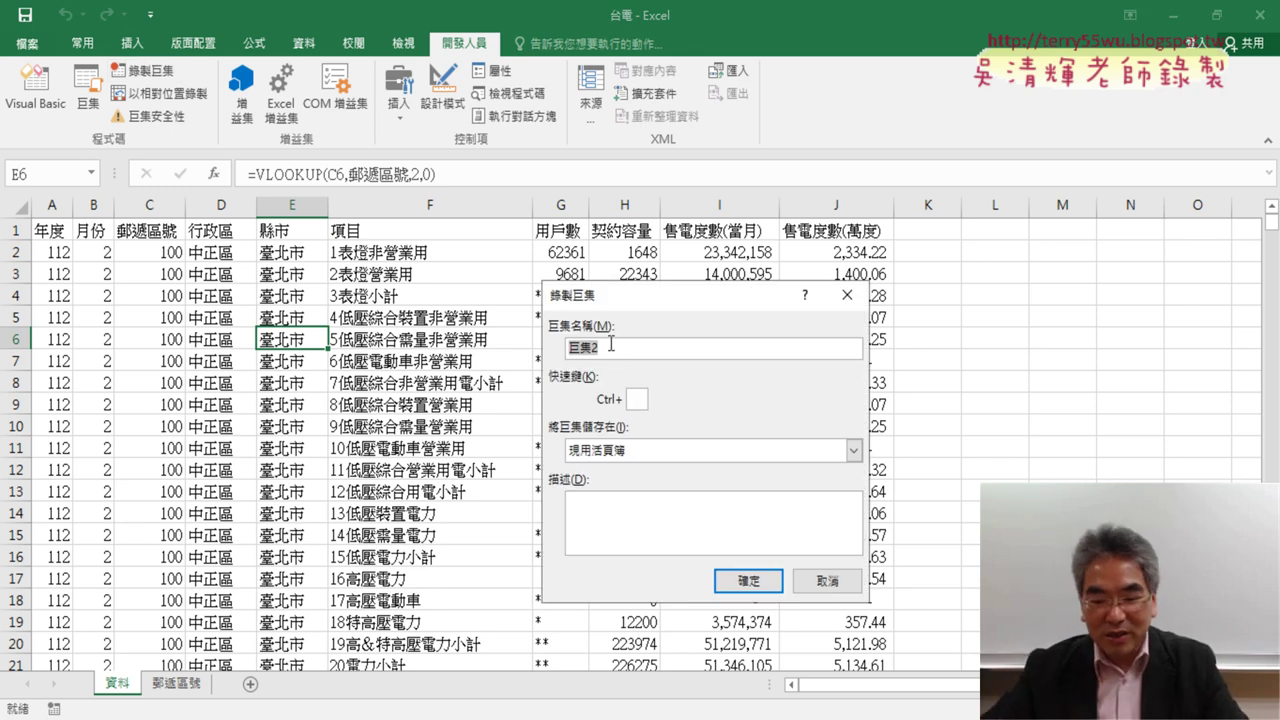
type("劃")
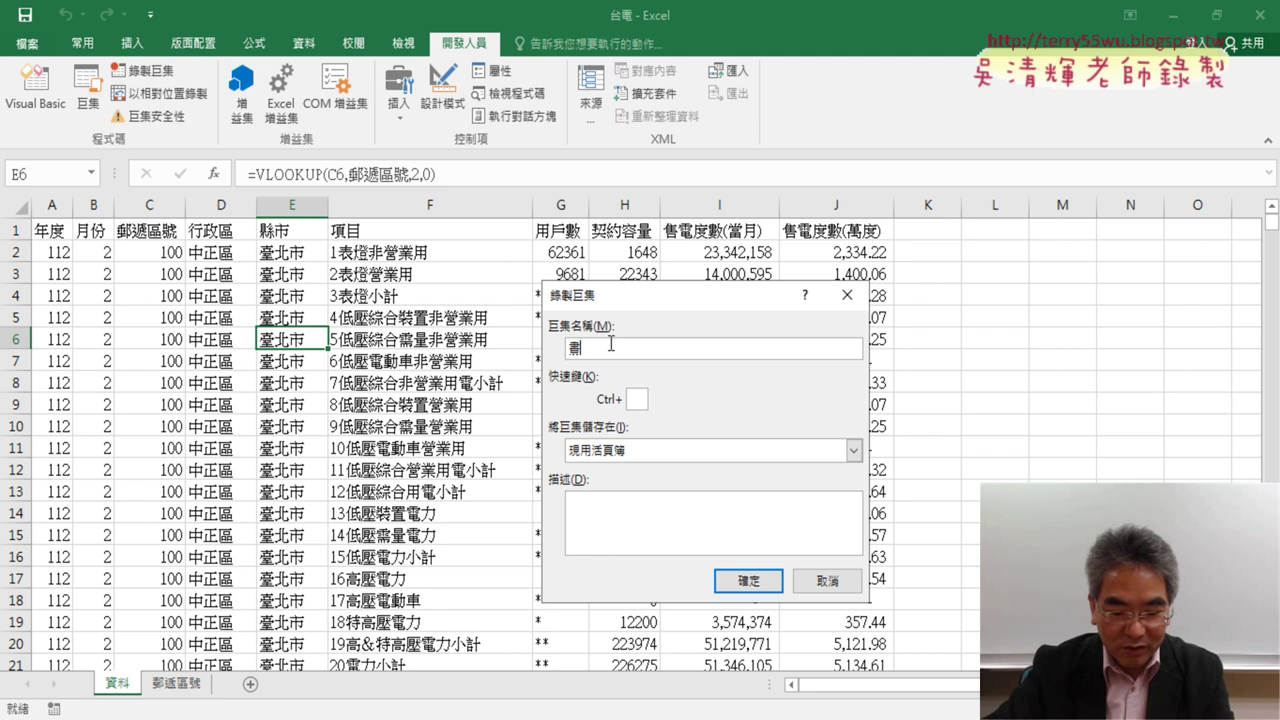
type("樞紐表")
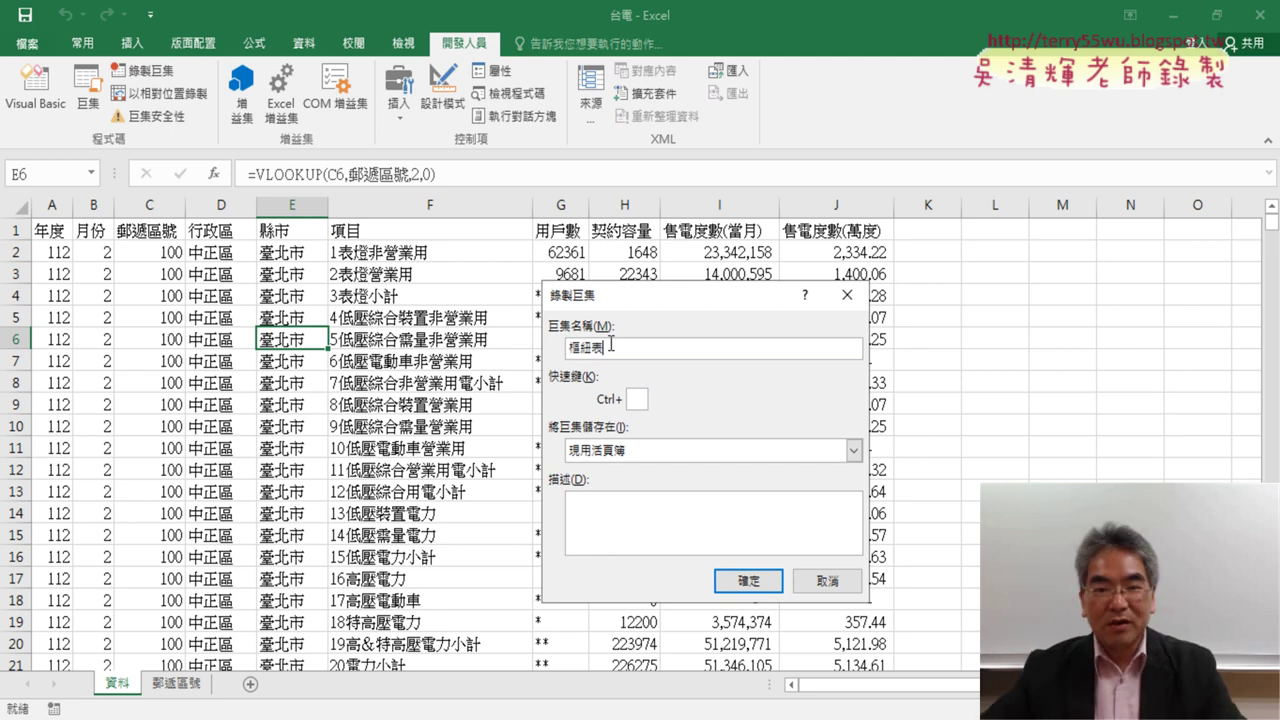
left_click(762, 585)
left_click(590, 426)
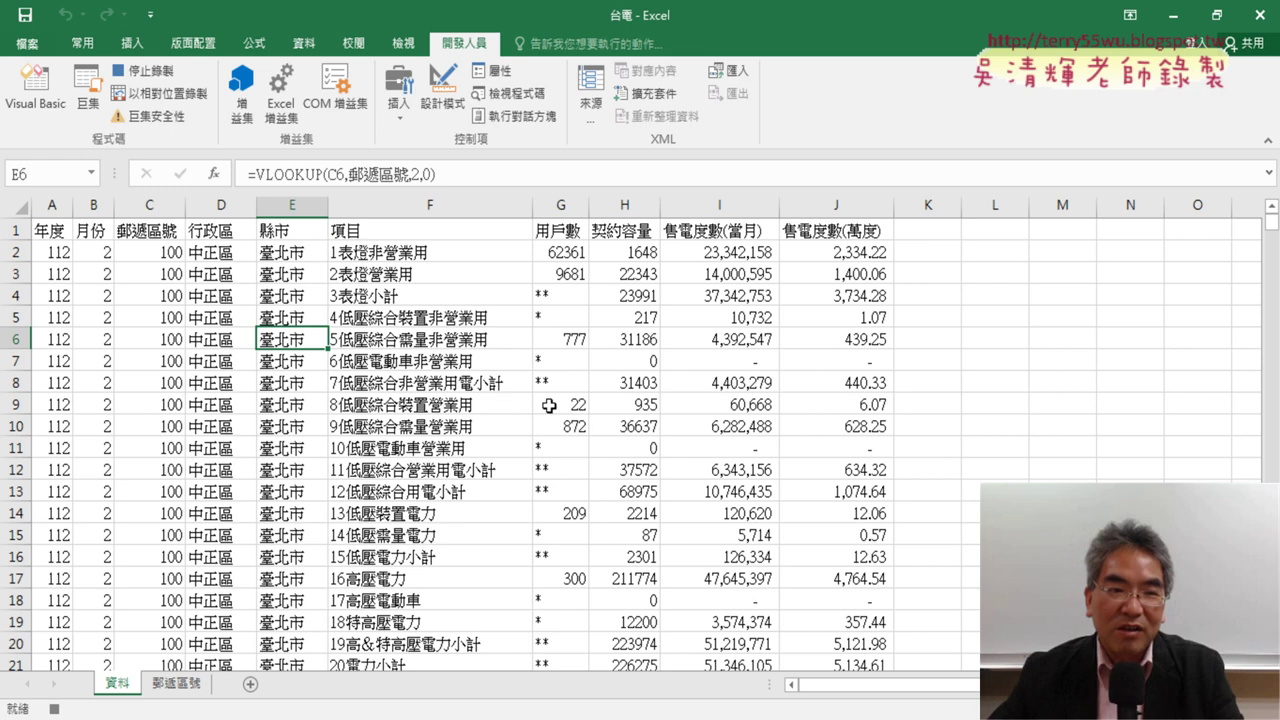
left_click(132, 43)
left_click(33, 105)
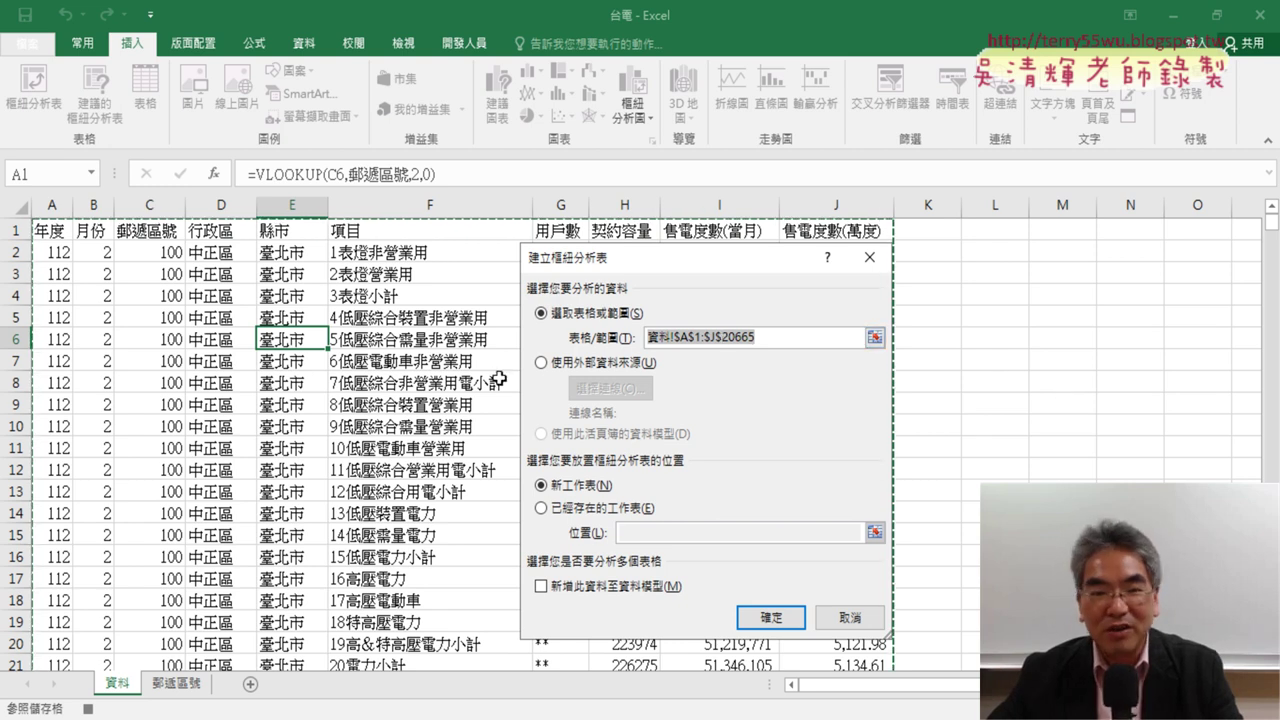
- Create the pivot table 樞紐分析表2 on new sheet 工作表7 and scroll its field list
left_click(777, 622)
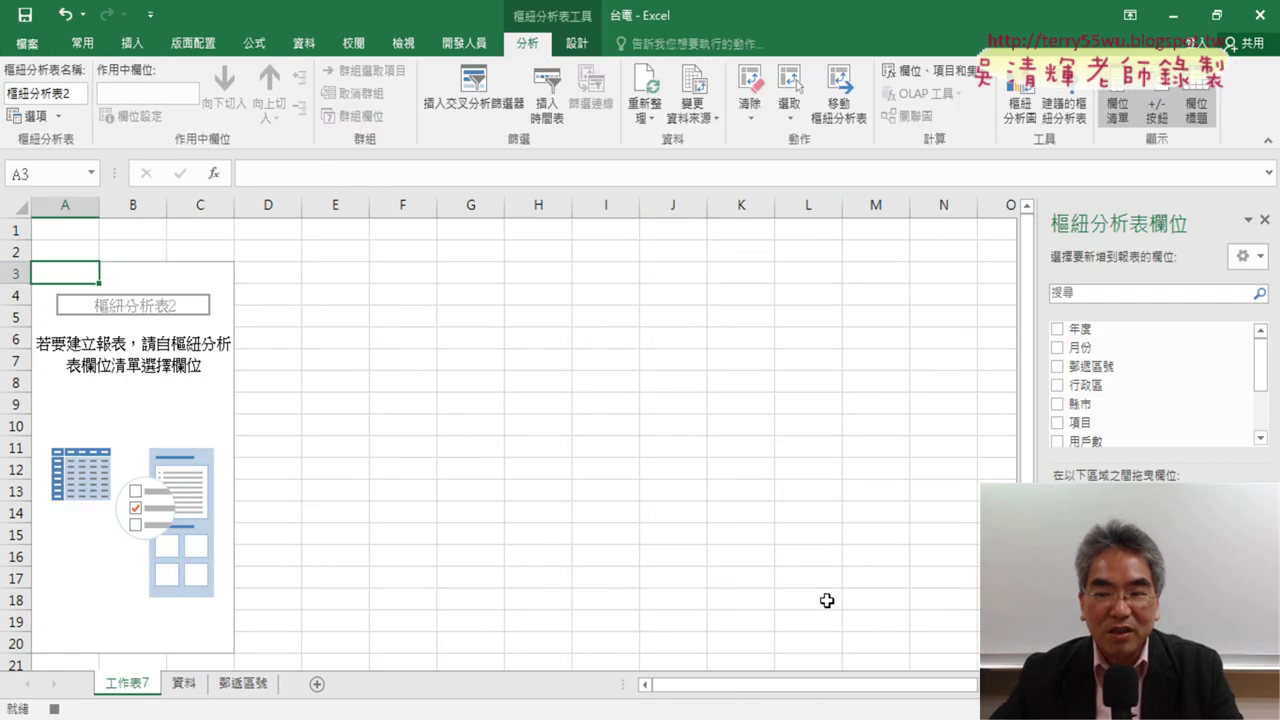
mouse_move(1260, 366)
left_mouse_down()
mouse_move(1258, 425)
mouse_move(1261, 410)
left_mouse_up()
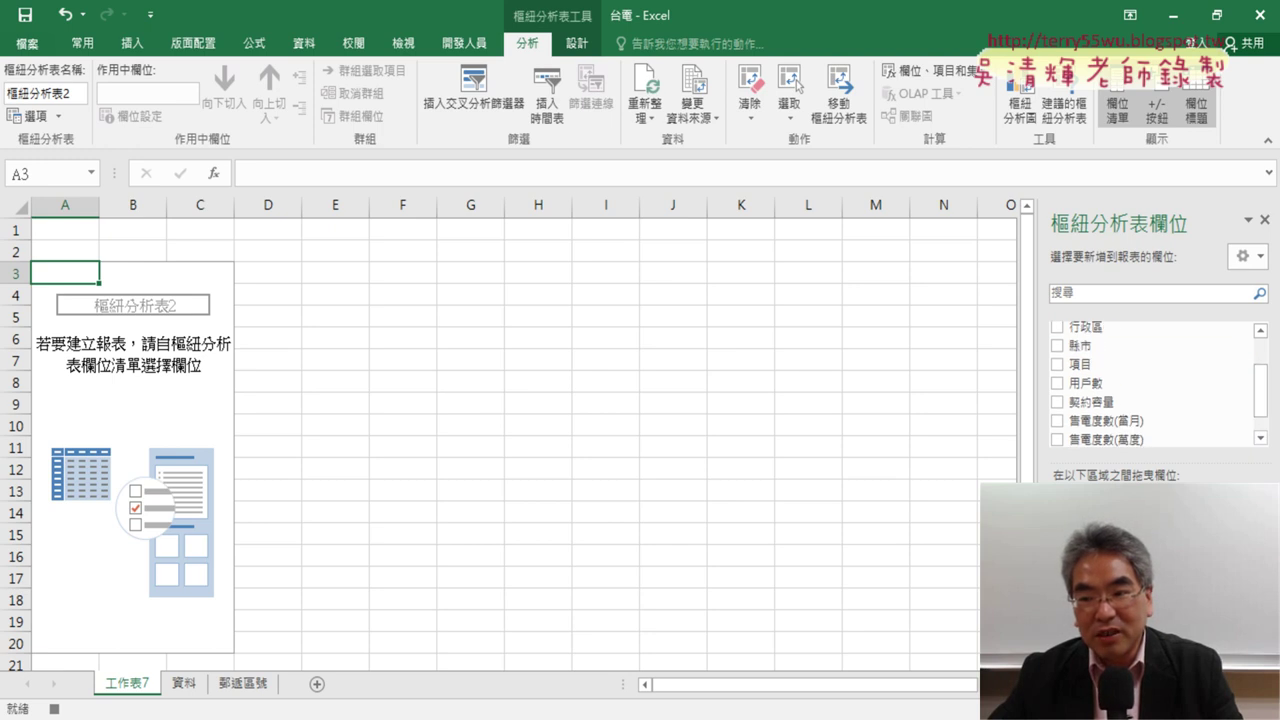
left_click_drag(1262, 400, 1262, 418)
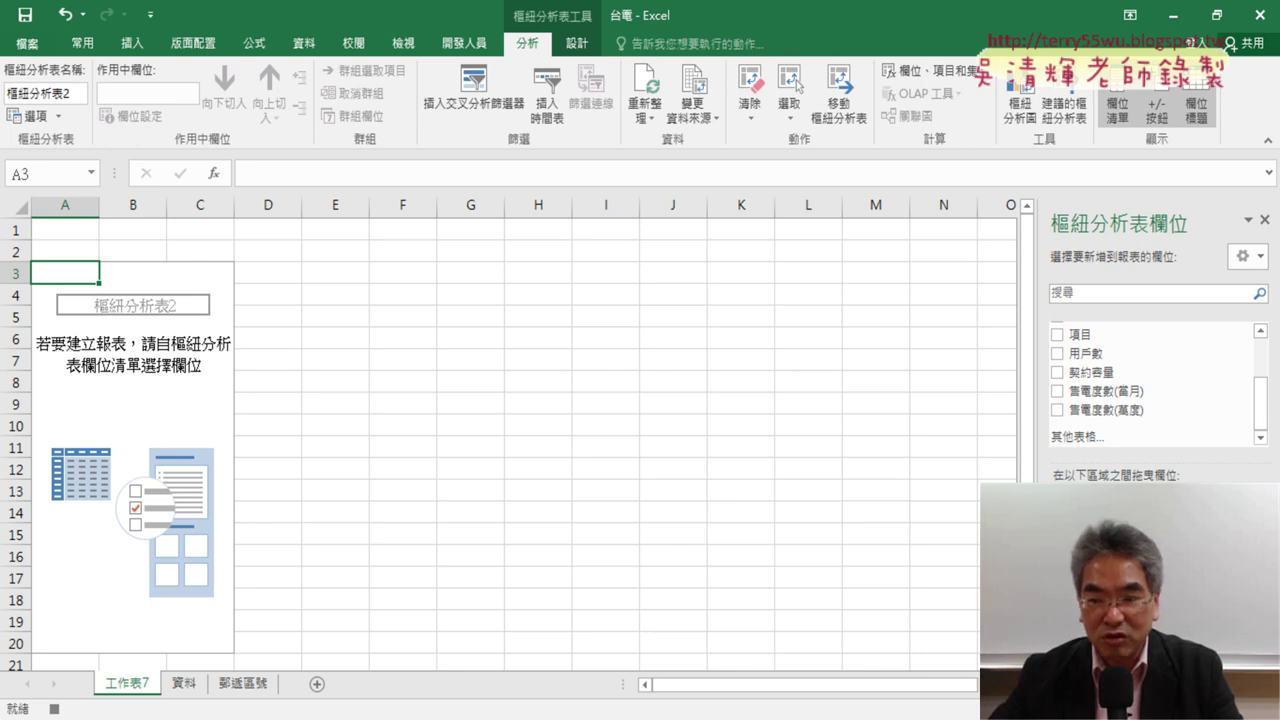
- Add 縣市 to the rows and sort counties by 售電度數(萬度) from largest to smallest
scroll(1260, 400, "up", 3)
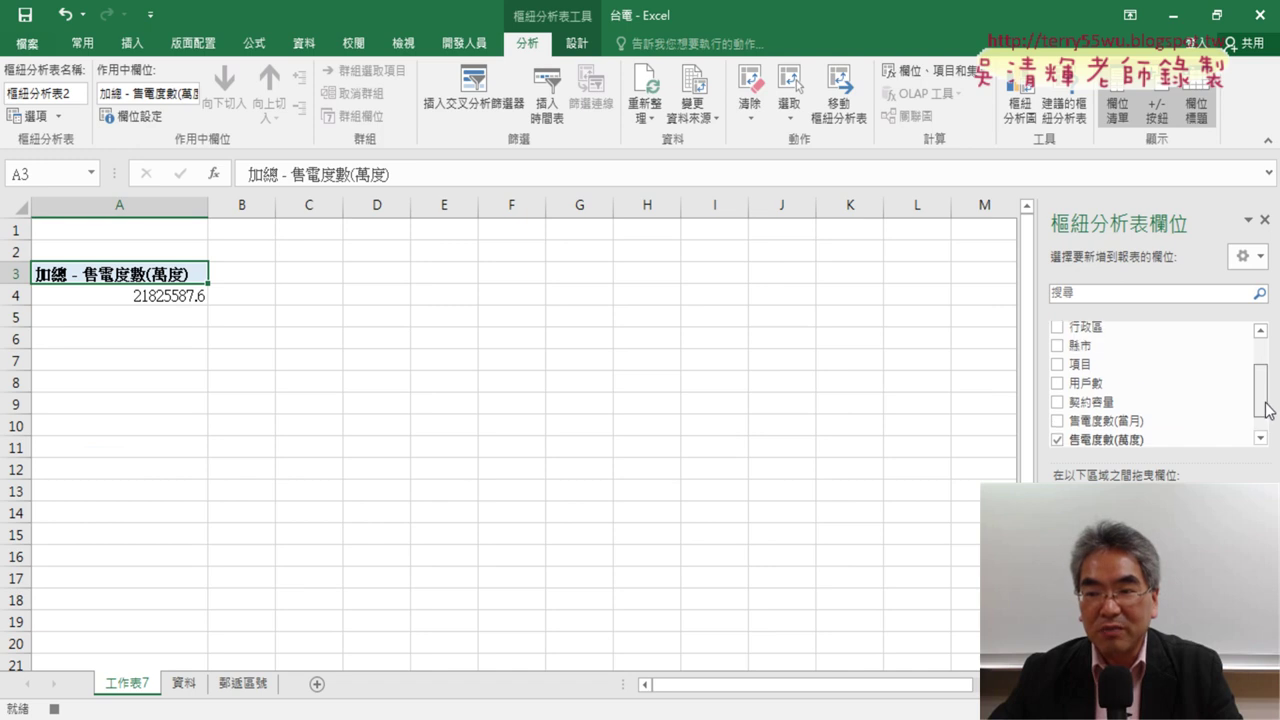
mouse_move(1086, 354)
left_mouse_down()
mouse_move(1096, 370)
mouse_move(797, 85)
left_mouse_up()
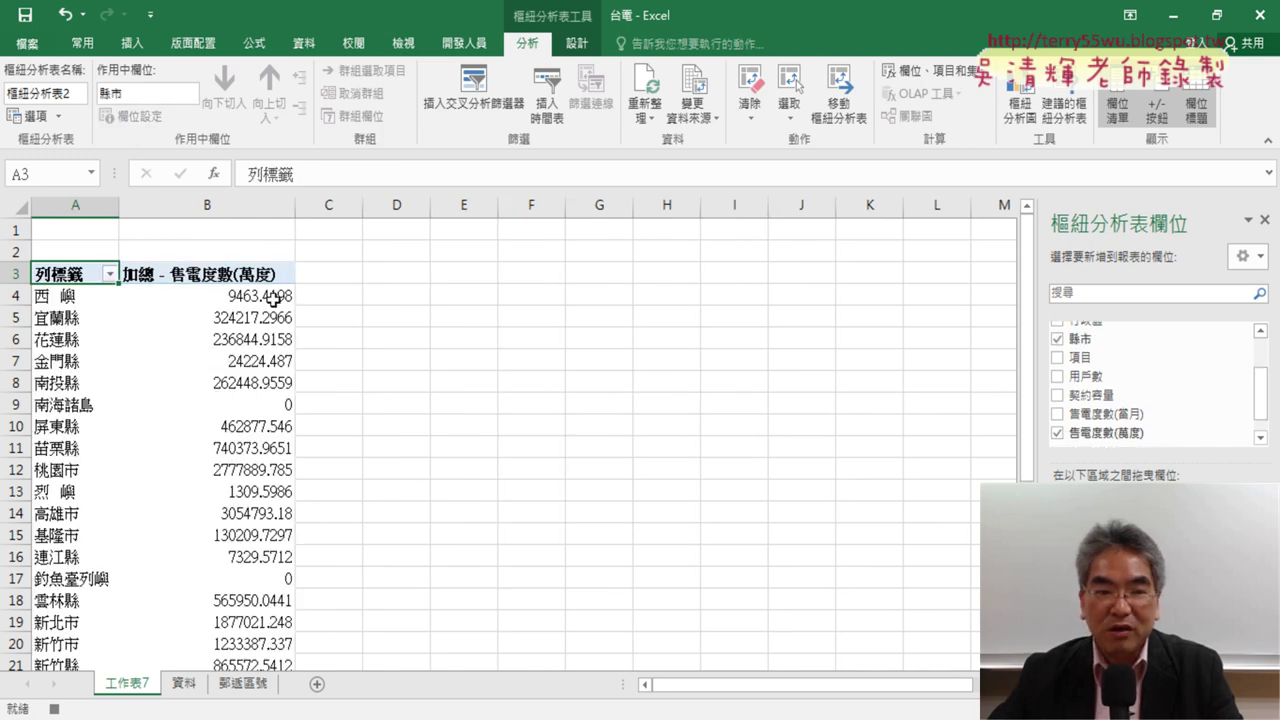
left_click(254, 297)
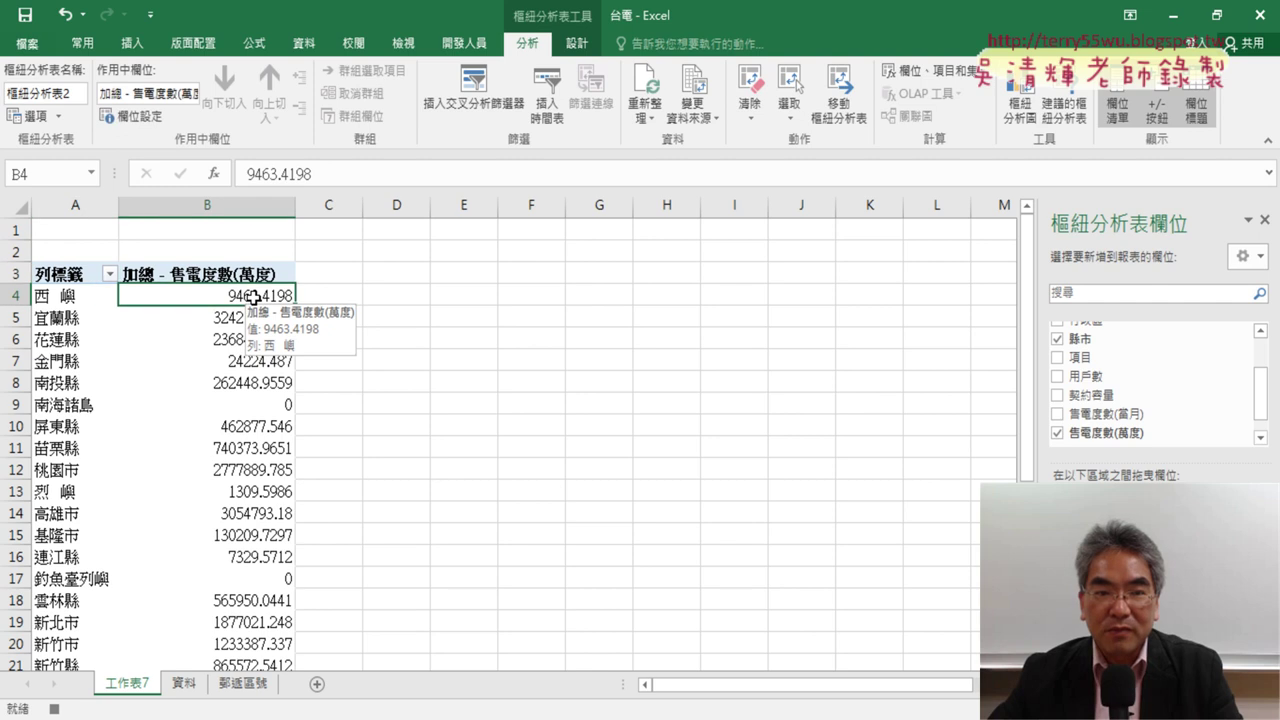
left_click(303, 47)
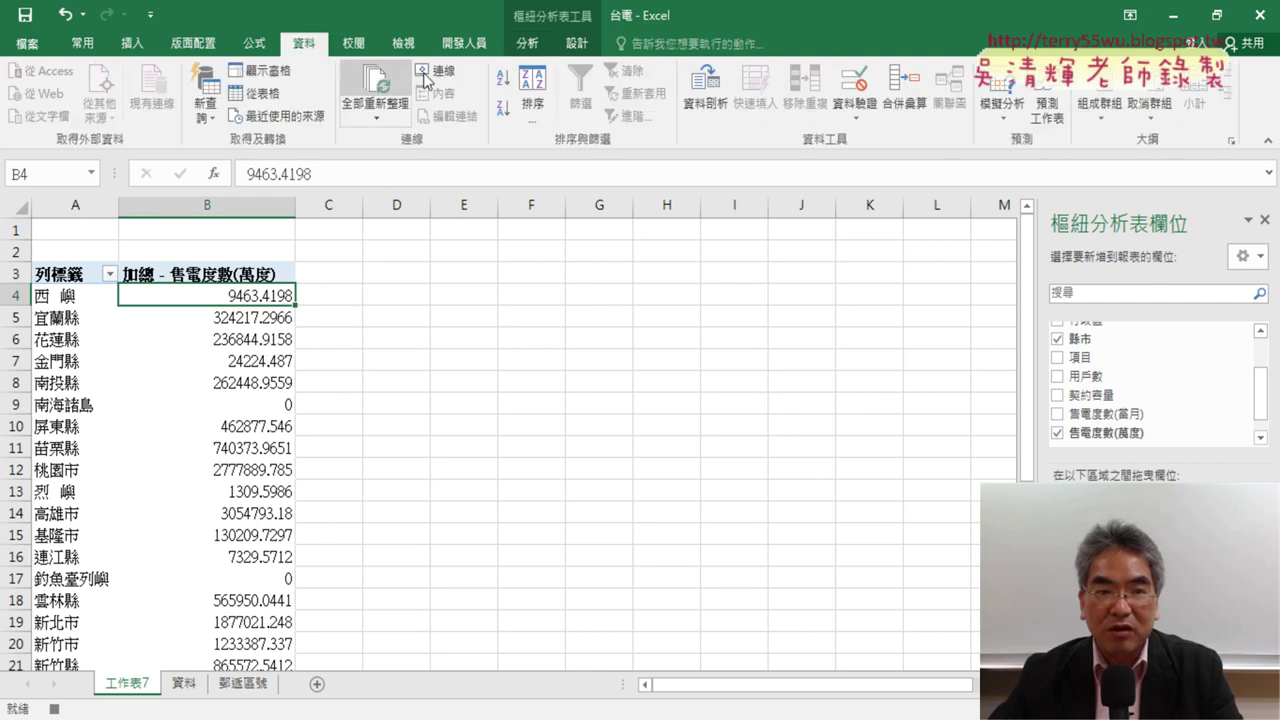
left_click(505, 115)
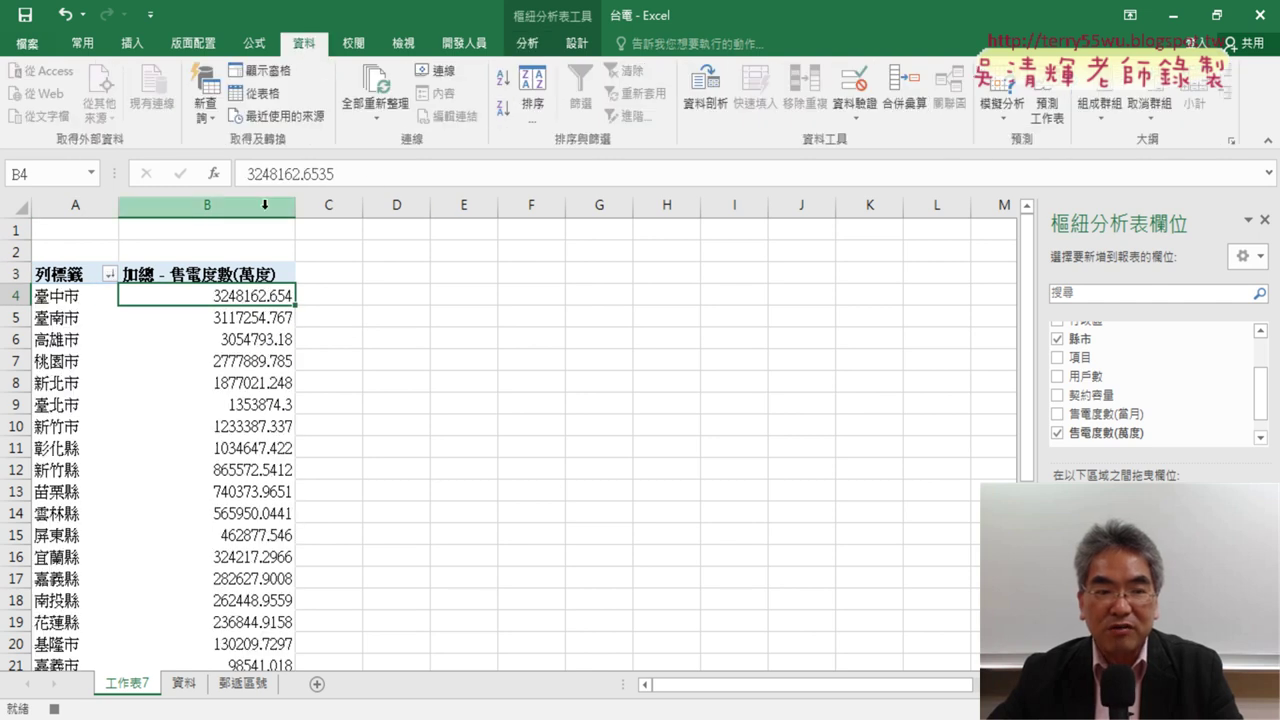
- Apply a top-10 value filter to the county labels and select the totals B4:B14
left_click(109, 275)
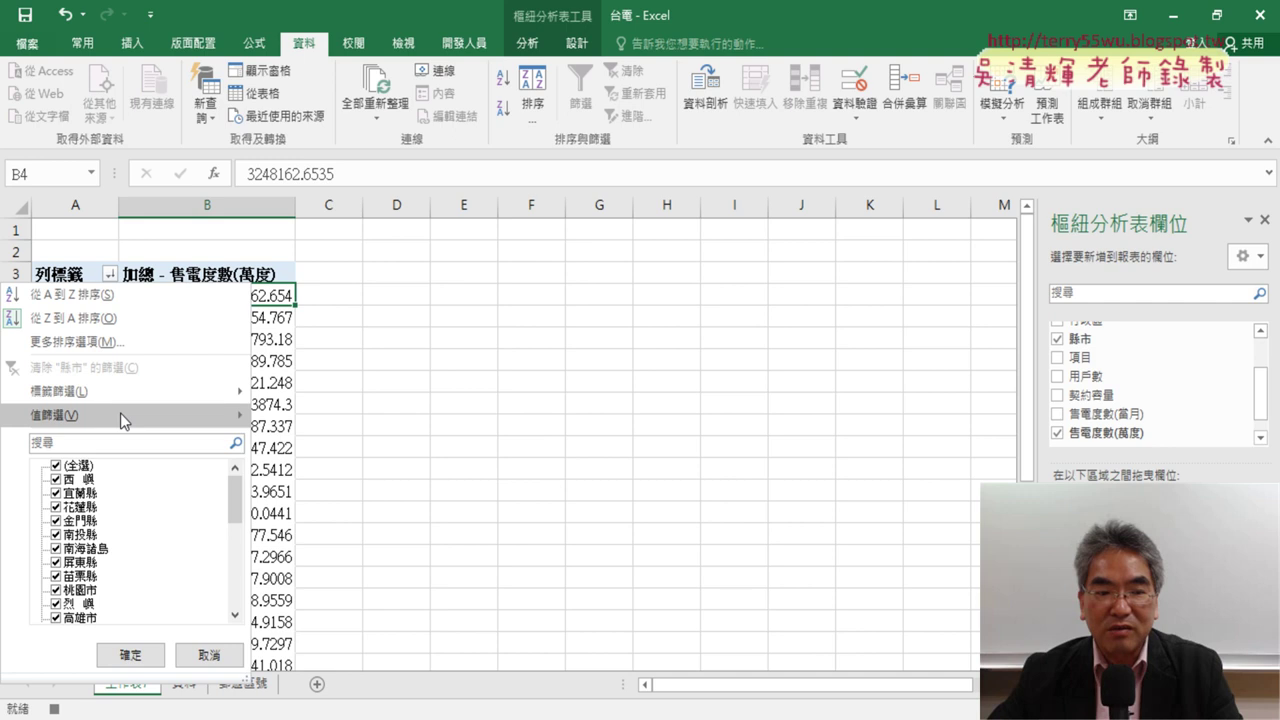
mouse_move(123, 416)
left_click(329, 646)
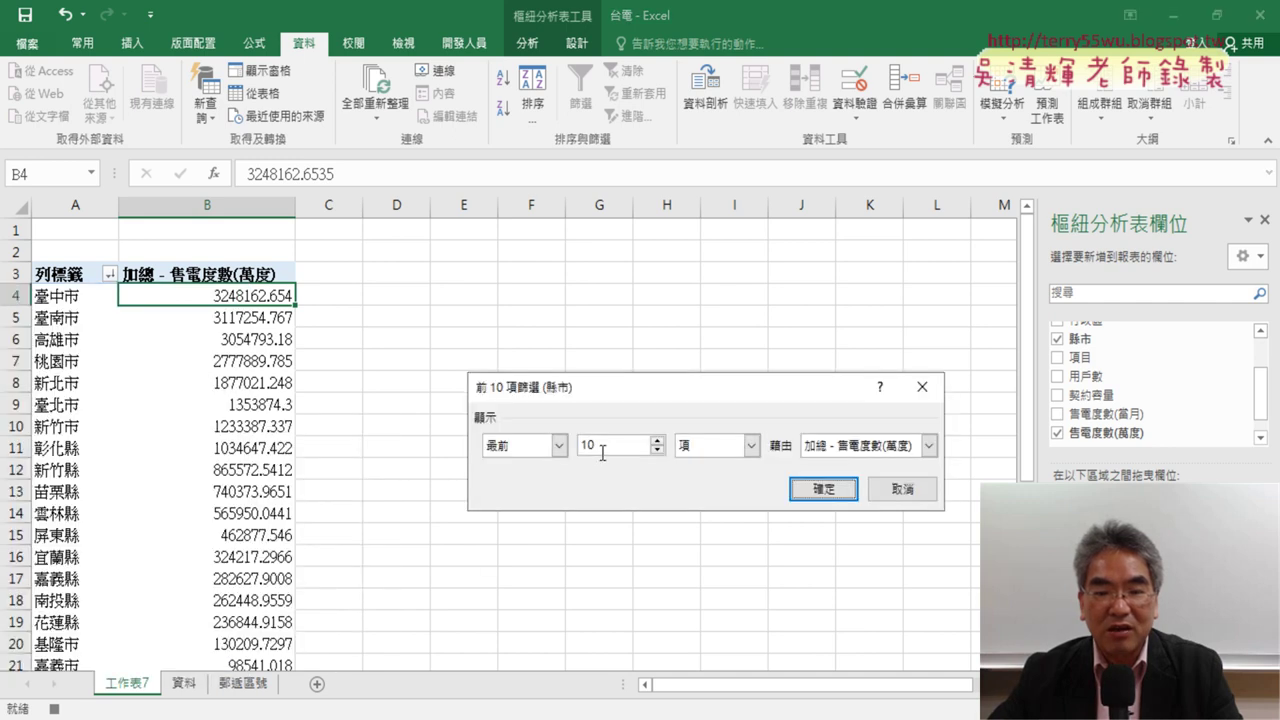
left_click(823, 490)
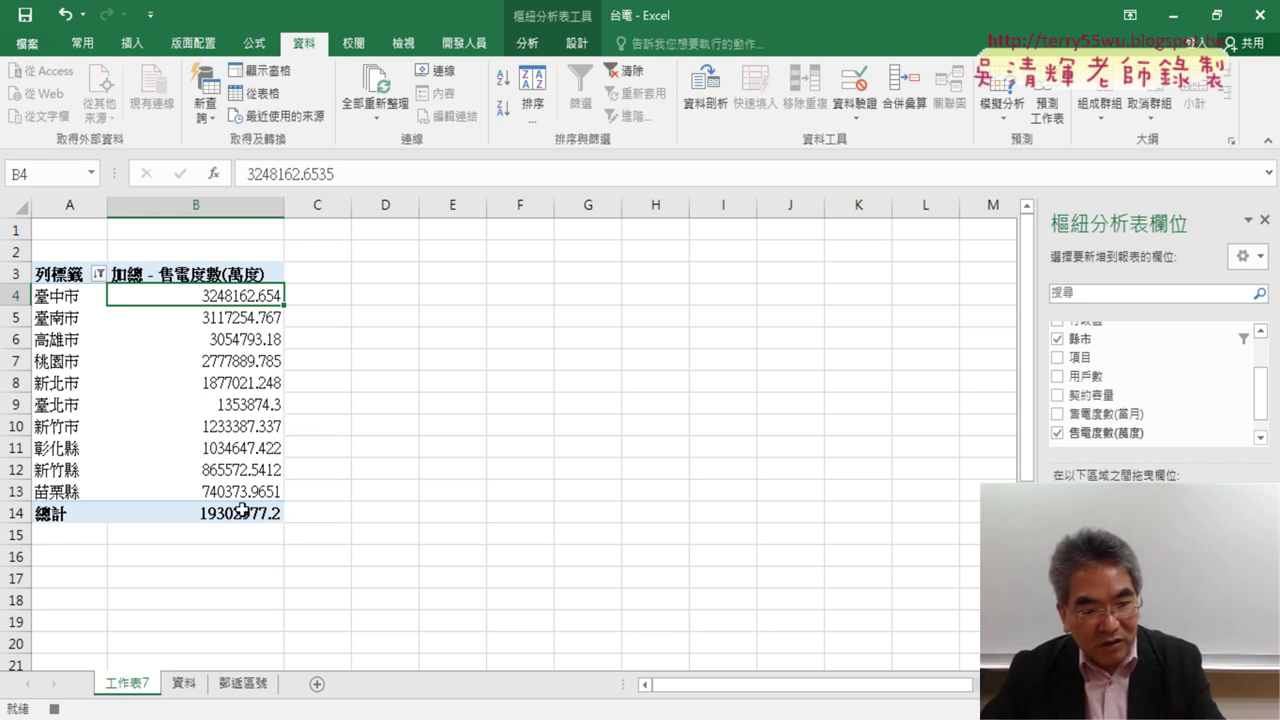
left_click(239, 514, "shift")
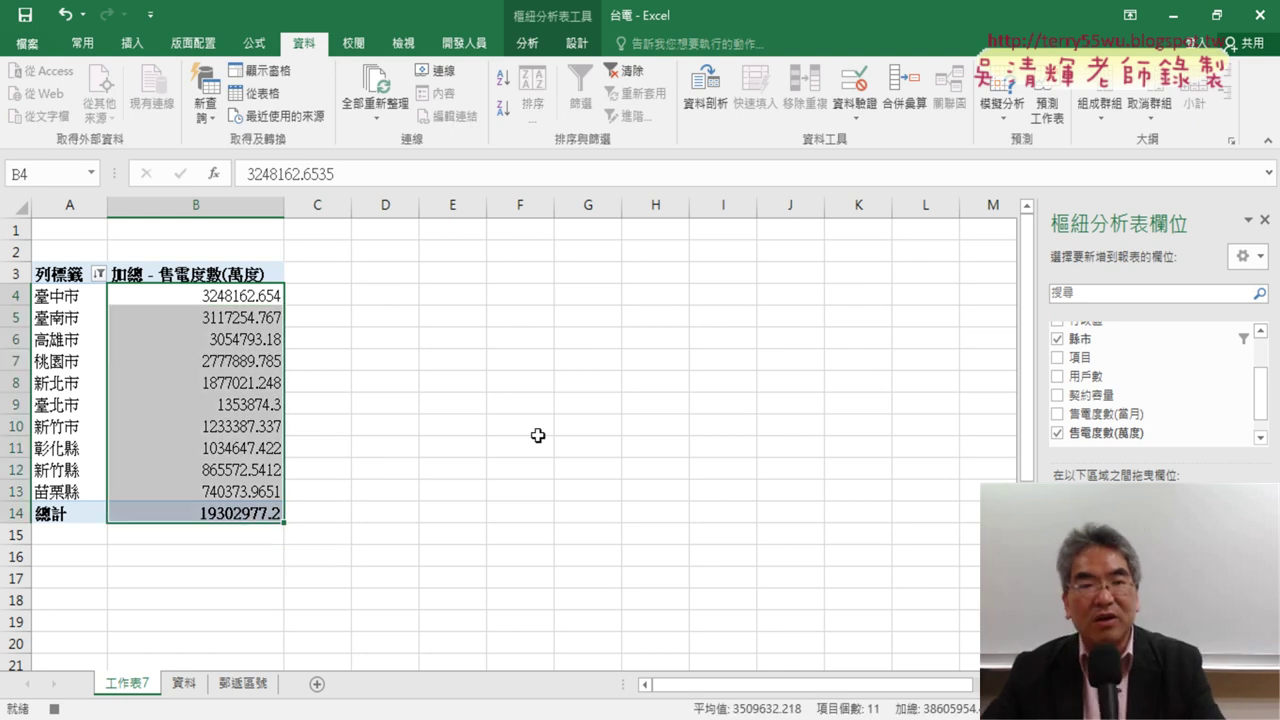
- Give the county totals thousands separators with no decimals, then stop recording 樞紐表
left_click(85, 43)
left_click(630, 107)
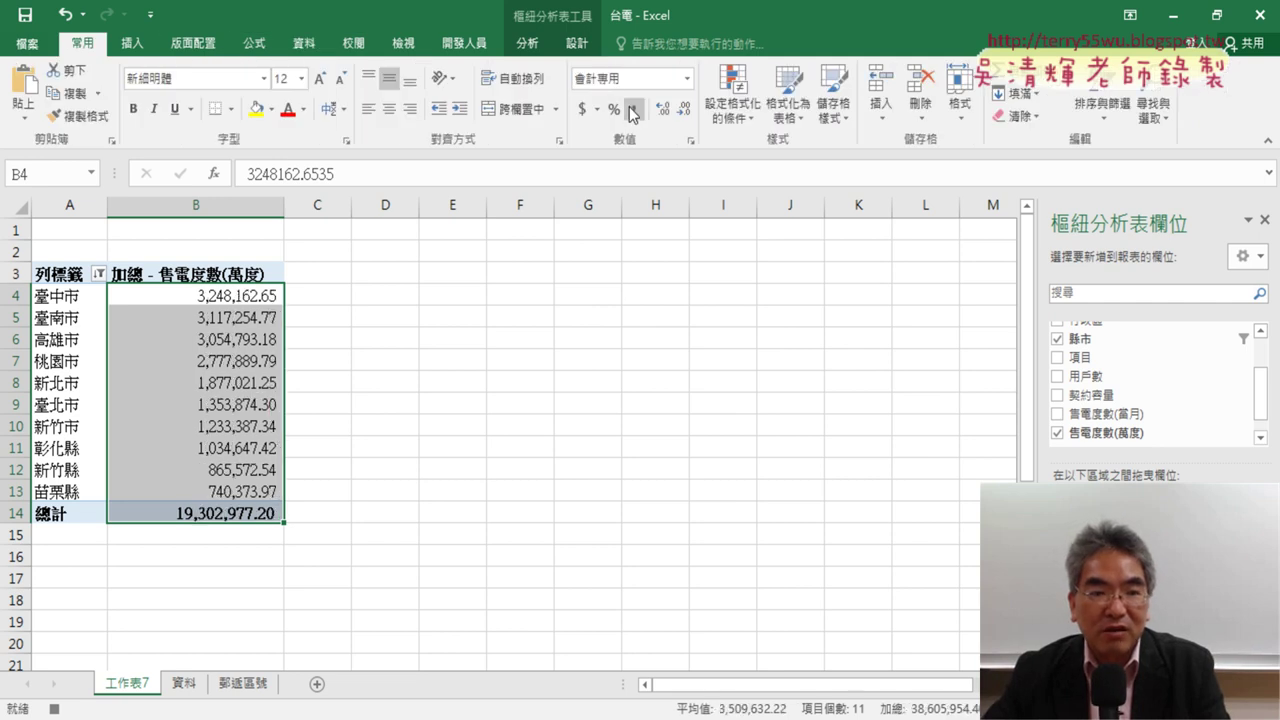
left_click(684, 110)
left_click(684, 110)
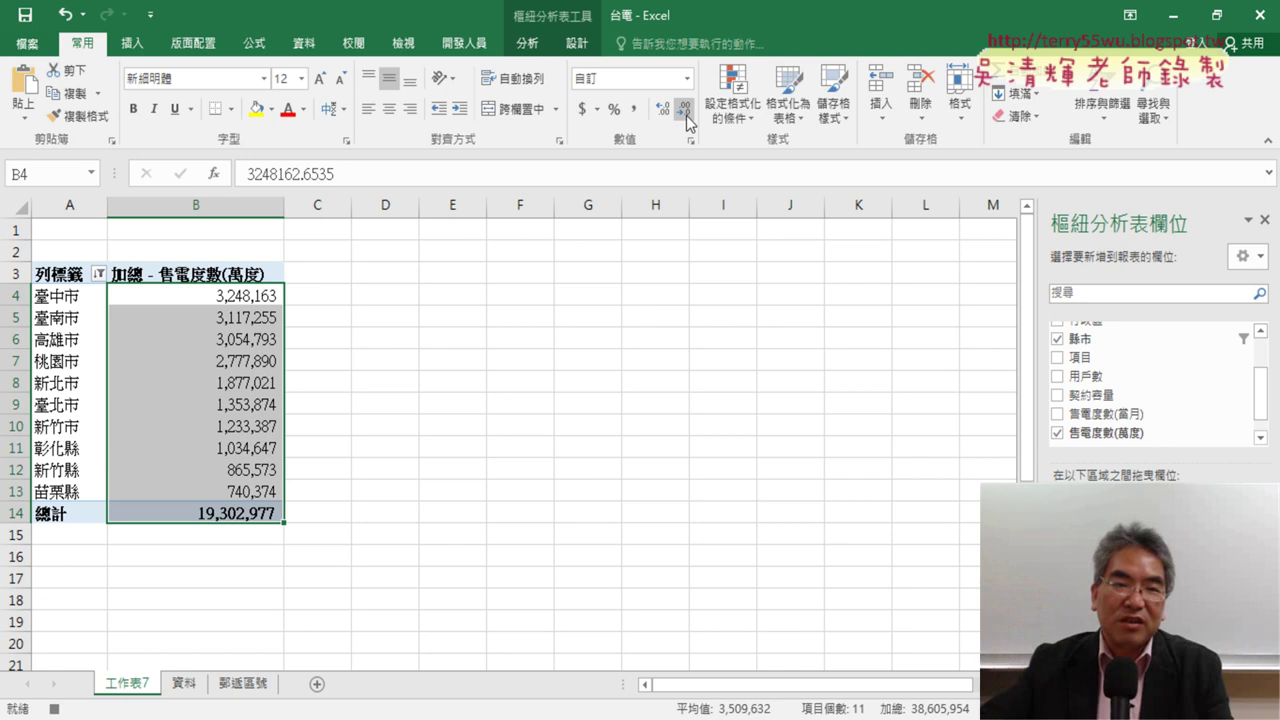
left_click(465, 43)
left_click(160, 70)
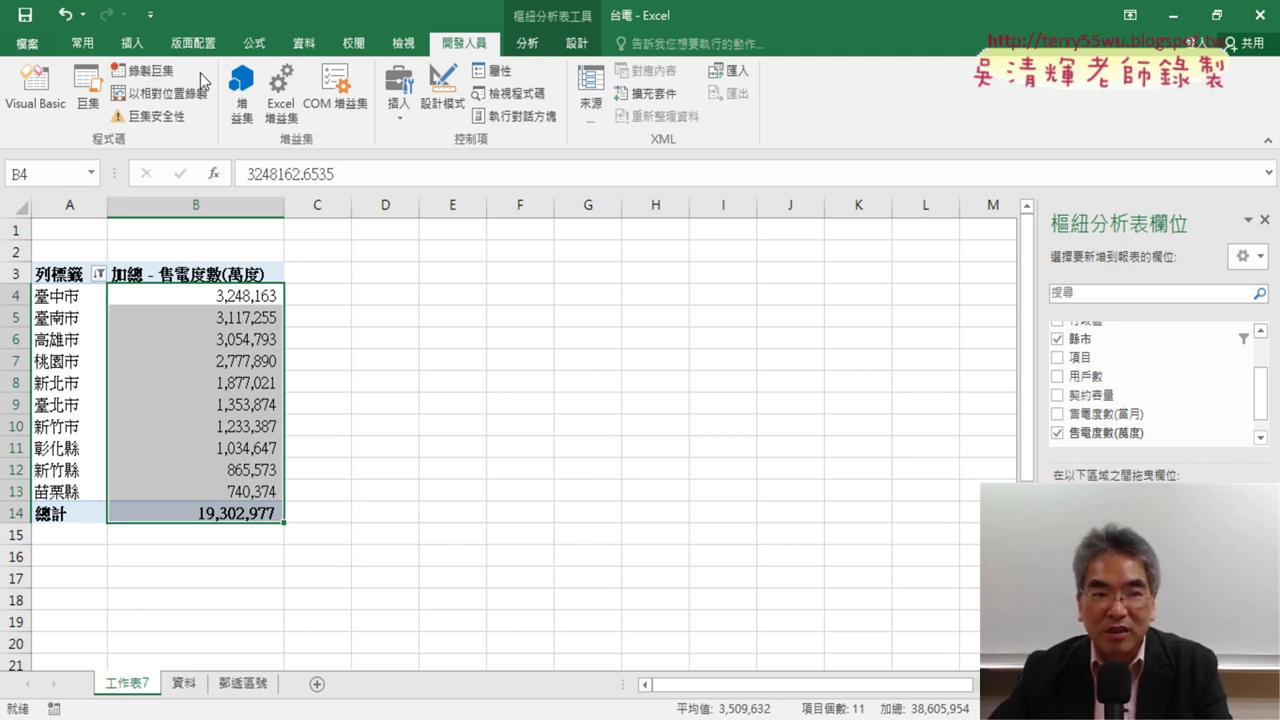
- Open the 樞紐表 macro's code in the VBA editor
left_click(87, 96)
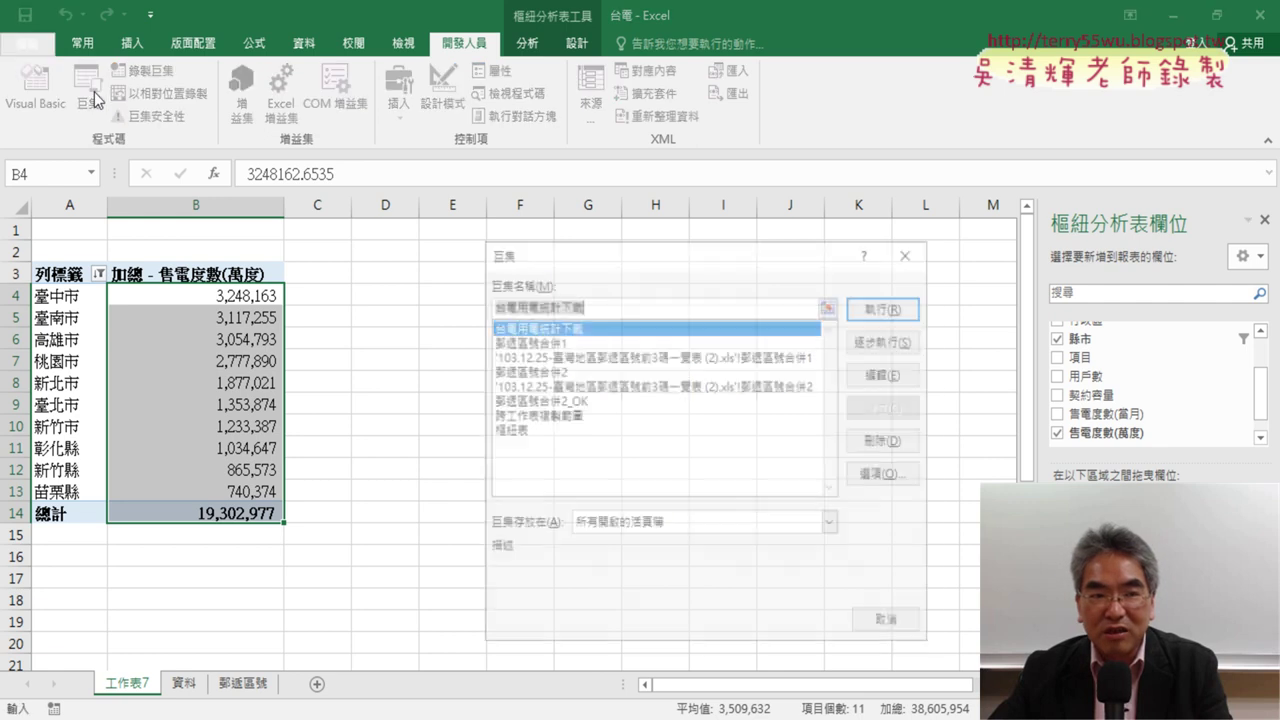
left_click(528, 433)
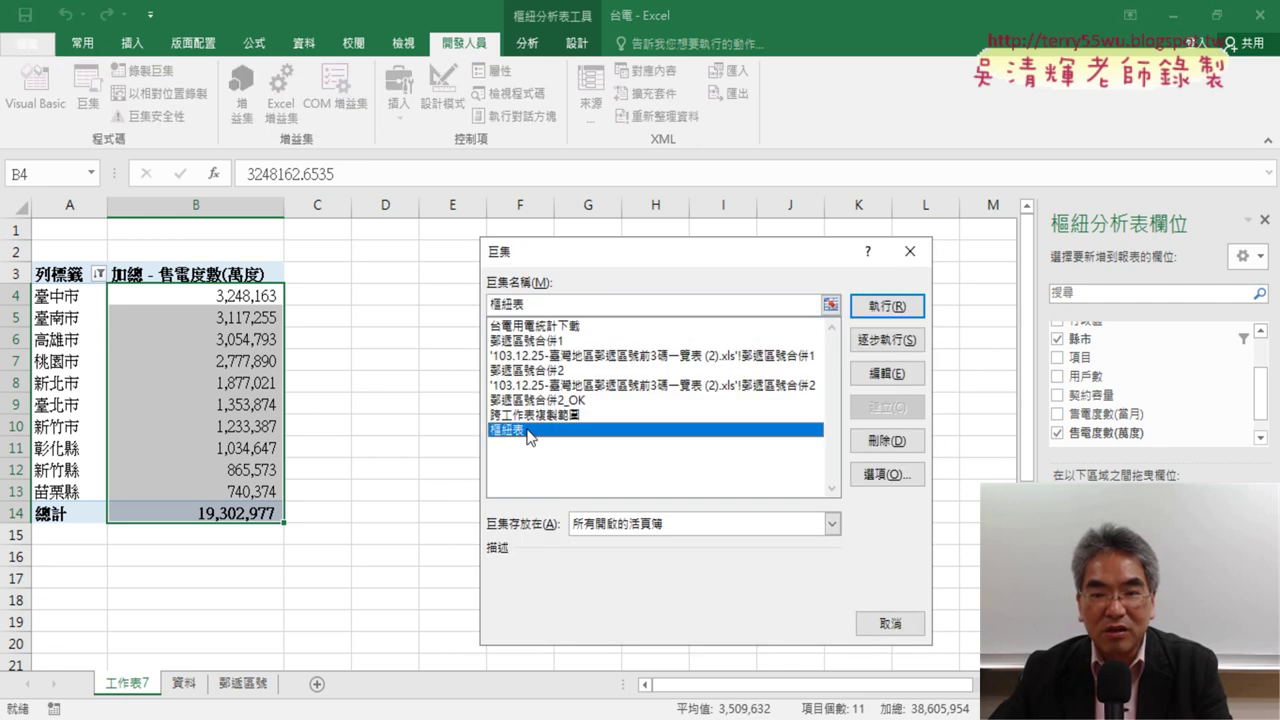
left_click(890, 375)
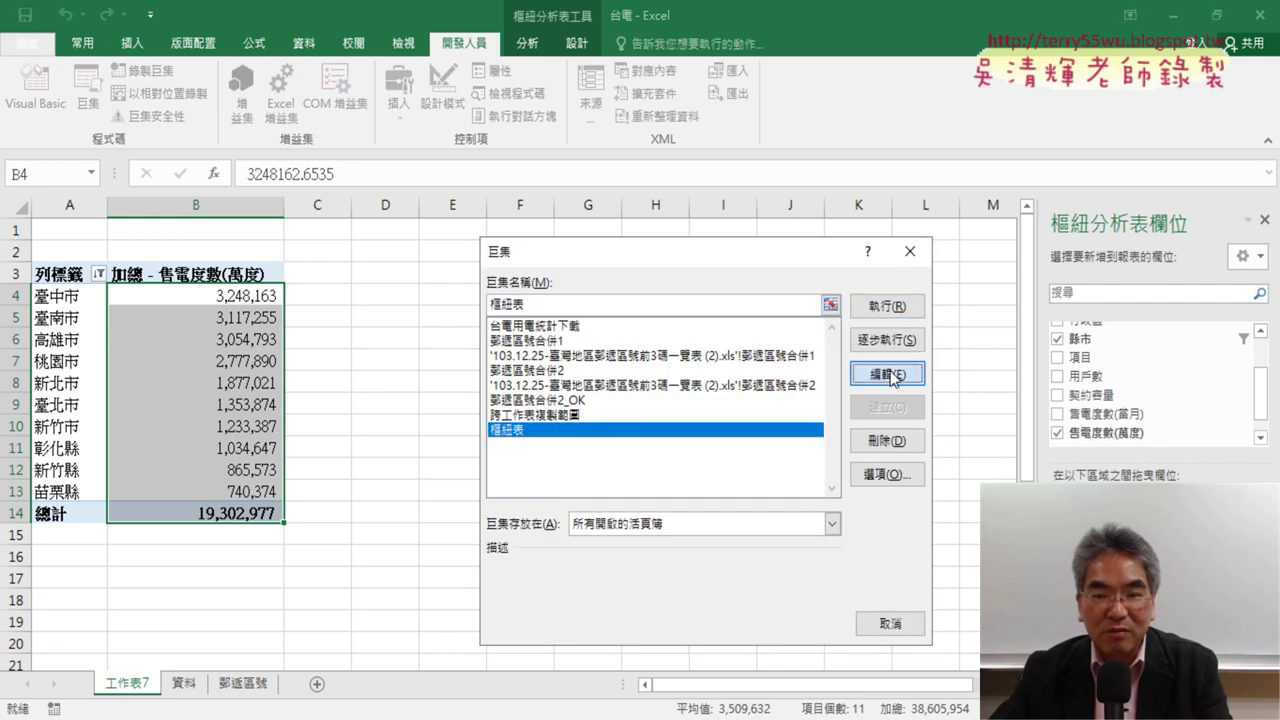
- Move and widen the editor window, then select the default comment lines
left_click_drag(920, 48, 607, 48)
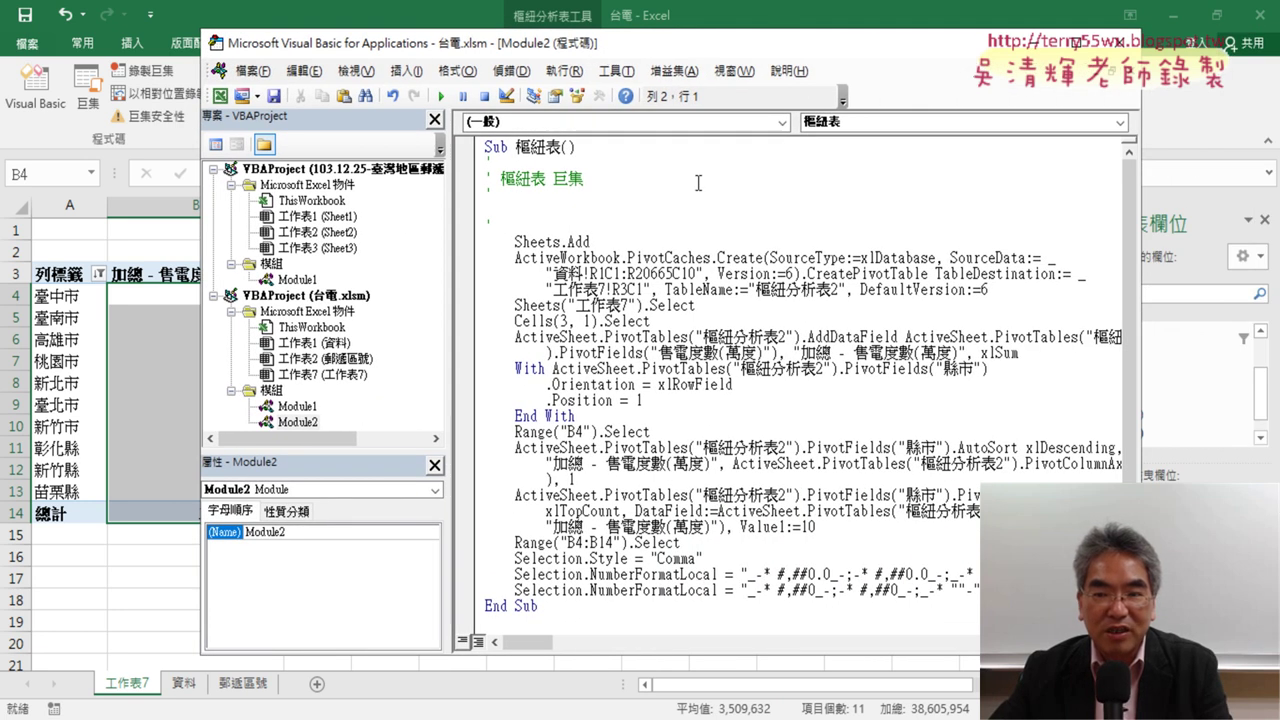
left_click(758, 290)
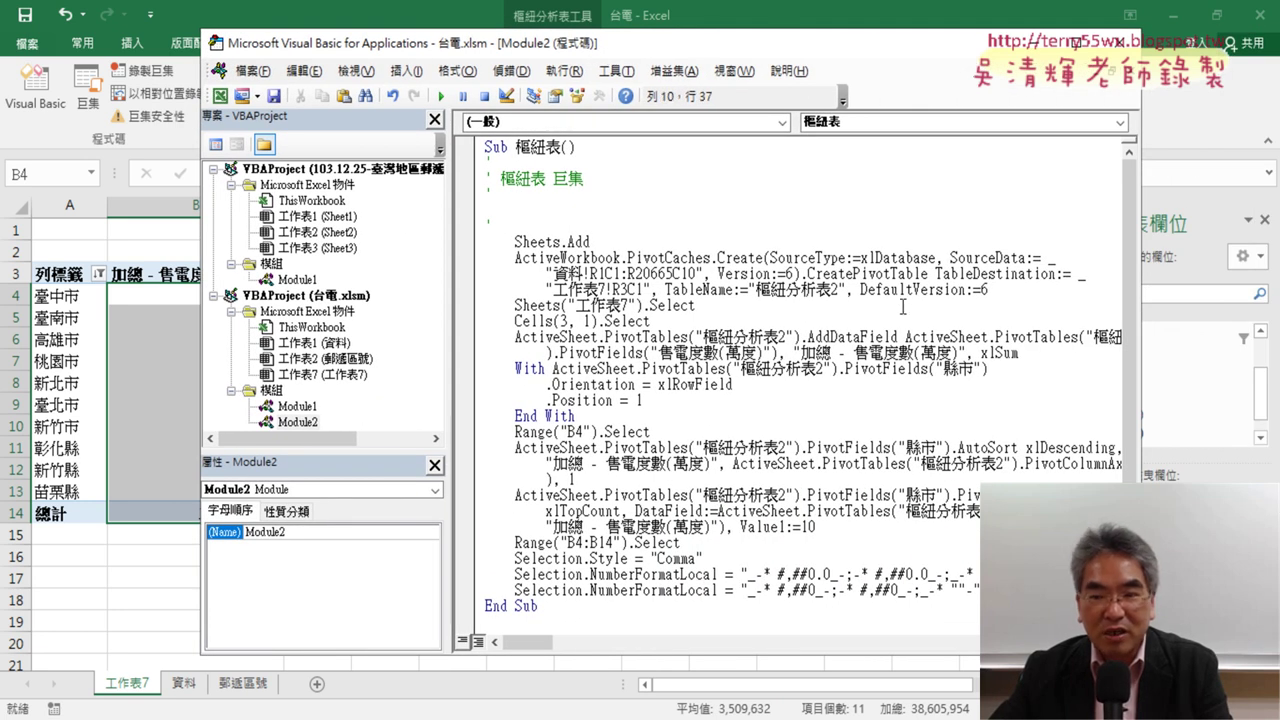
left_click_drag(1143, 338, 1266, 338)
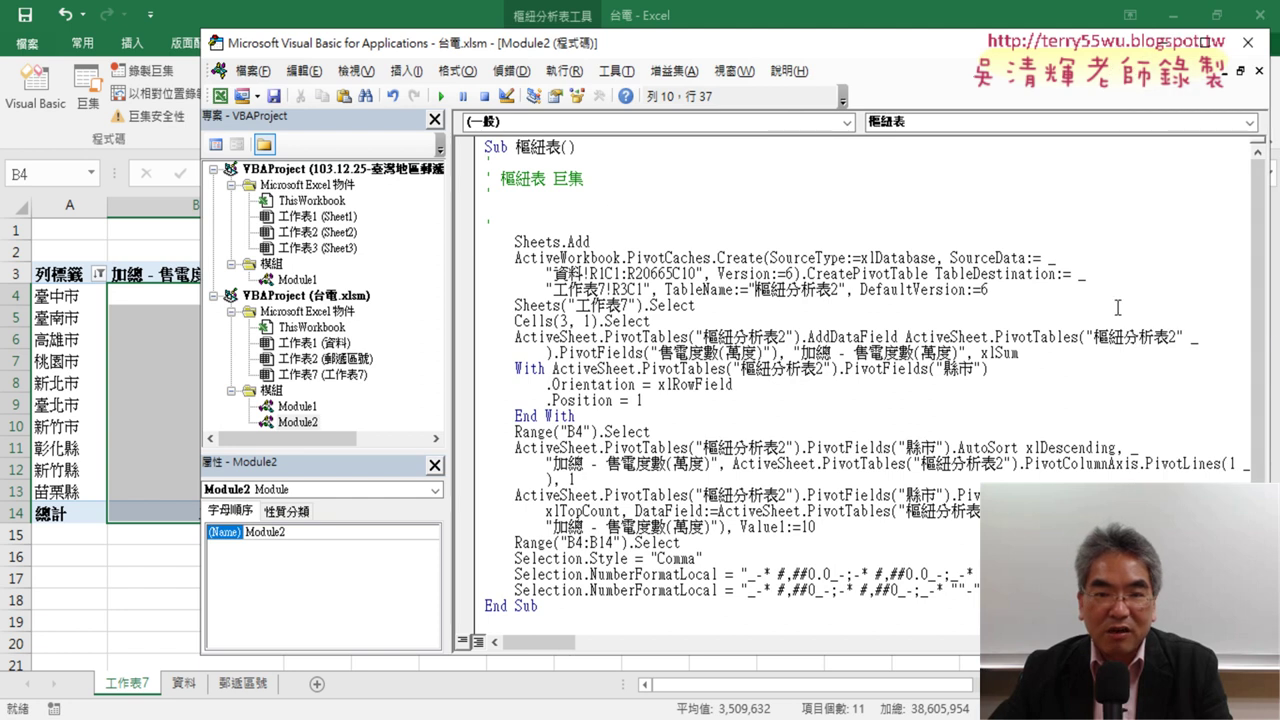
left_click_drag(487, 228, 487, 160)
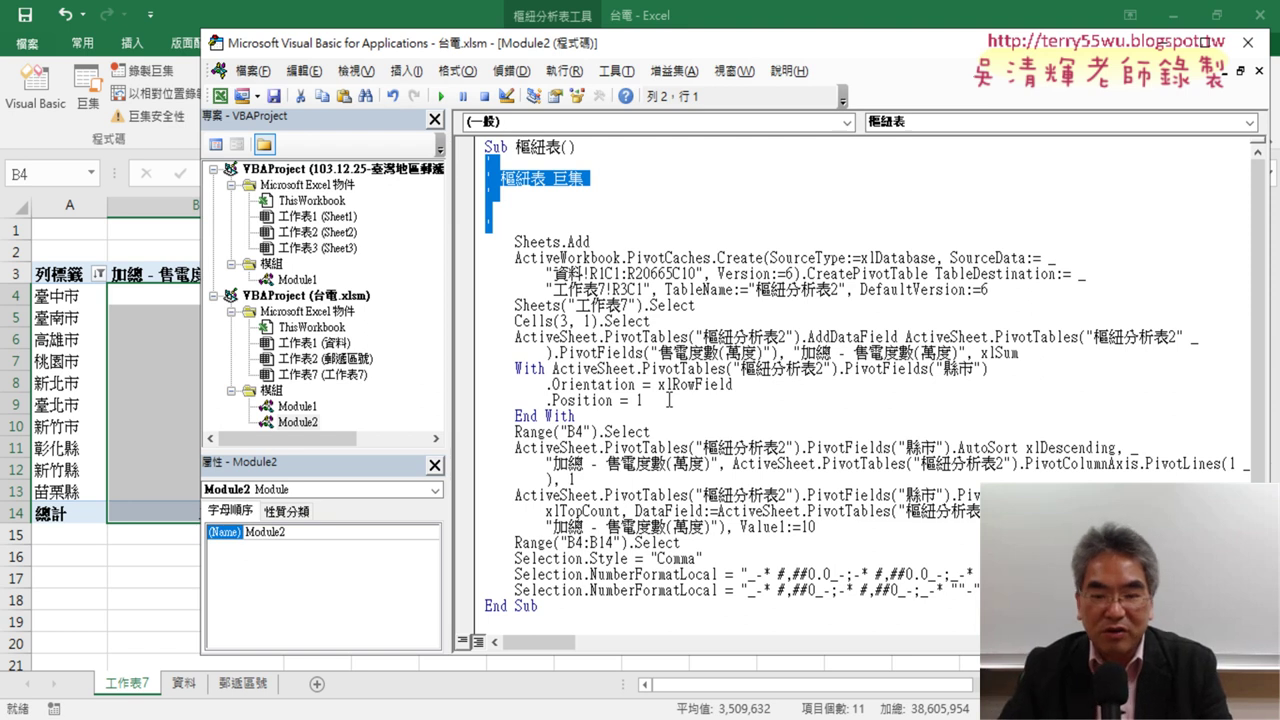
- Replace the default comments with the step comment '1.插入樞紐分析表
key("Delete")
key("Tab")
type("'")
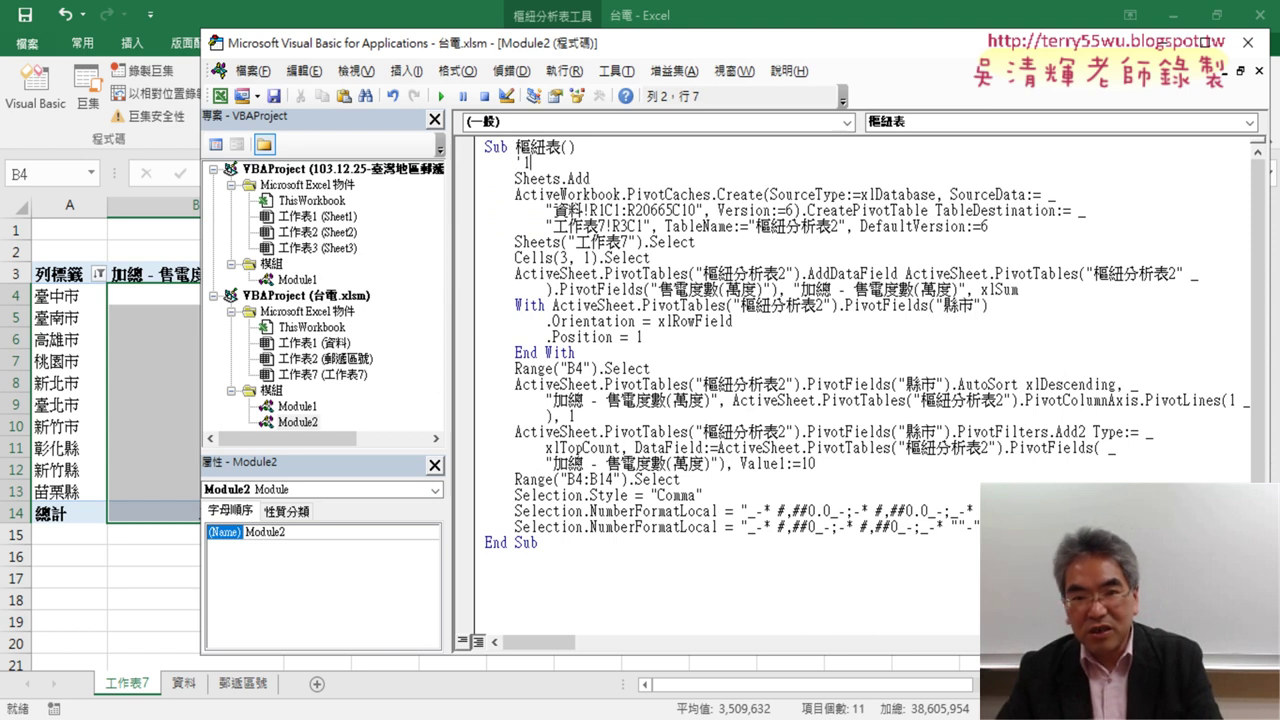
type("1.")
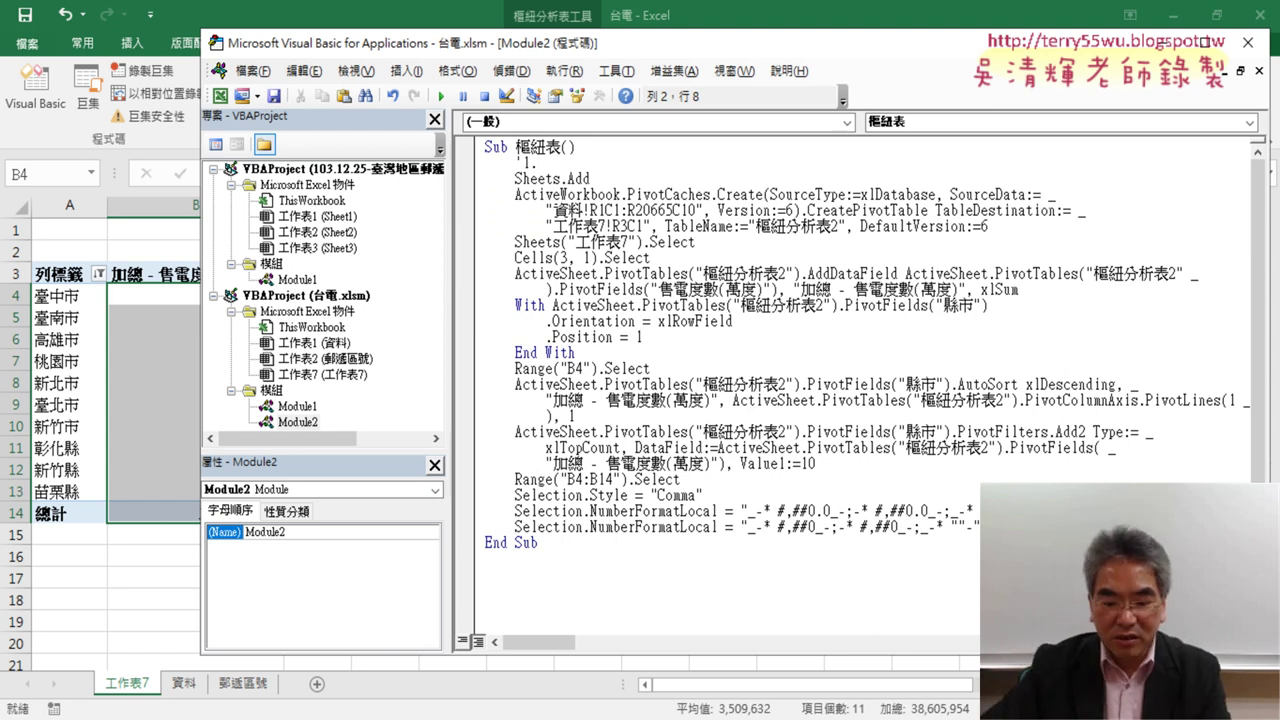
type("ㄔㄨ")
key("space")
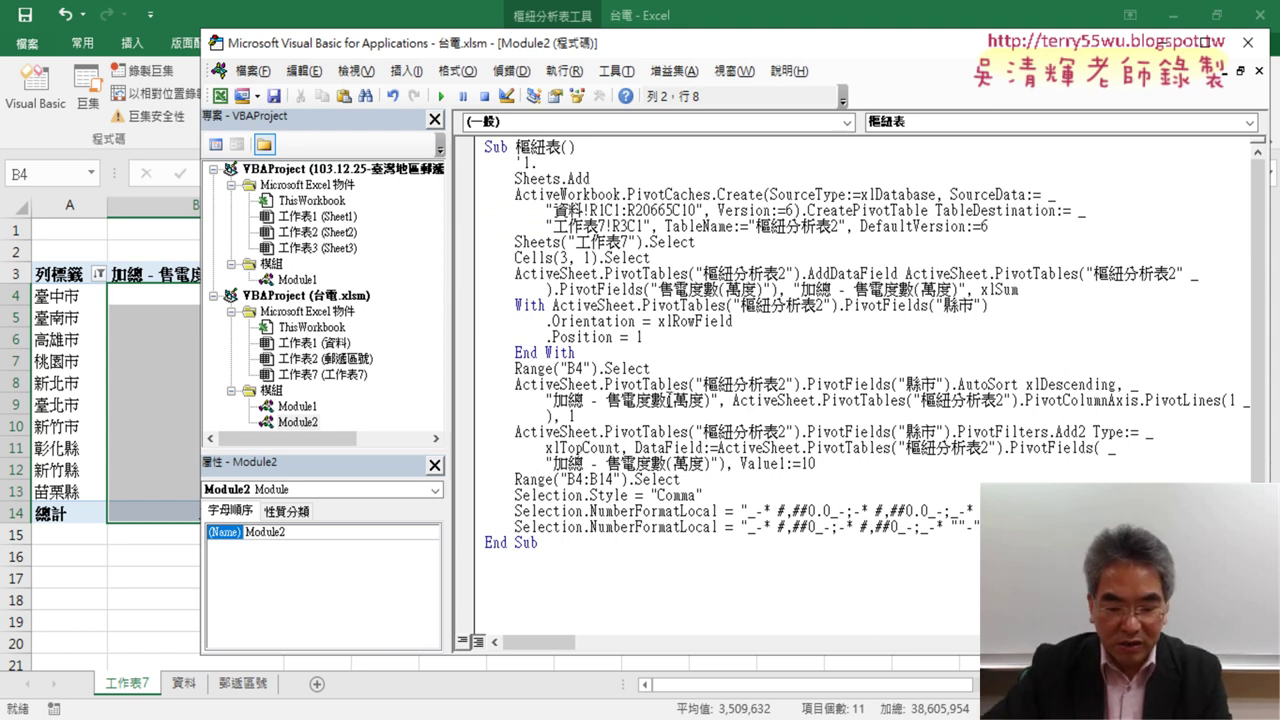
type("ㄖㄨㄕㄨㄋㄧㄡˇ")
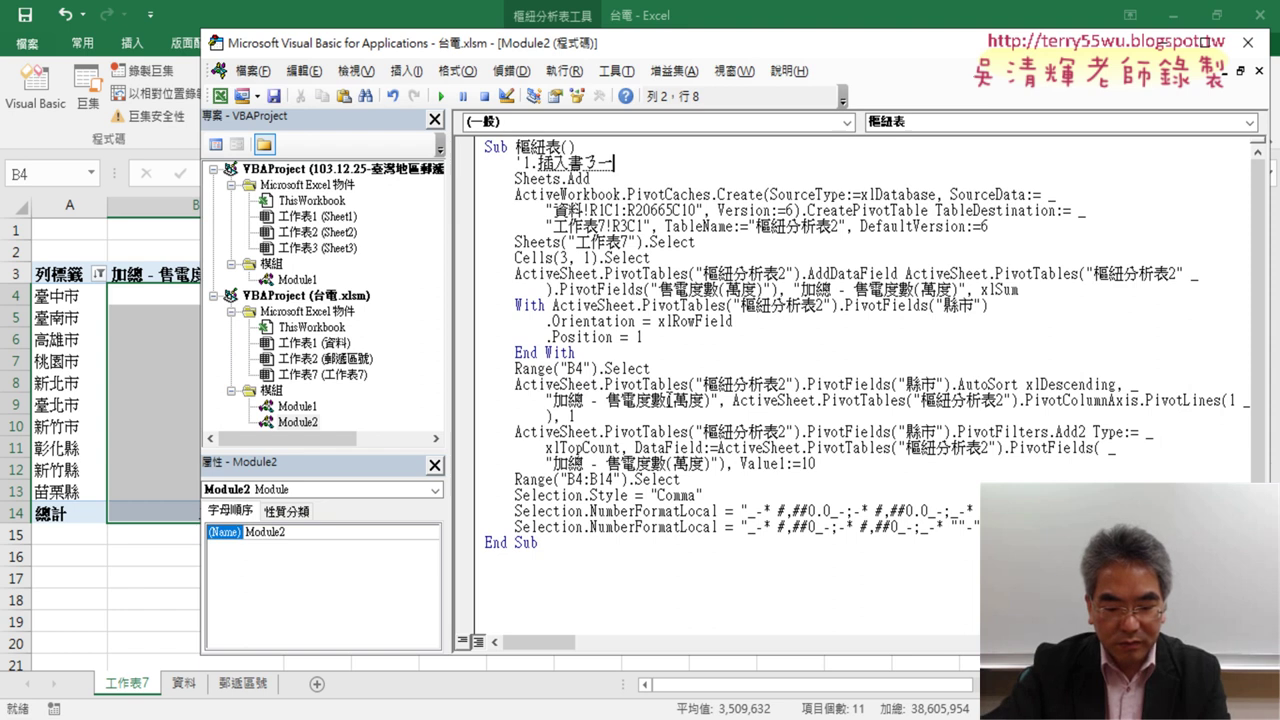
type("ㄈㄣㄒㄧㄅㄧㄠˇ")
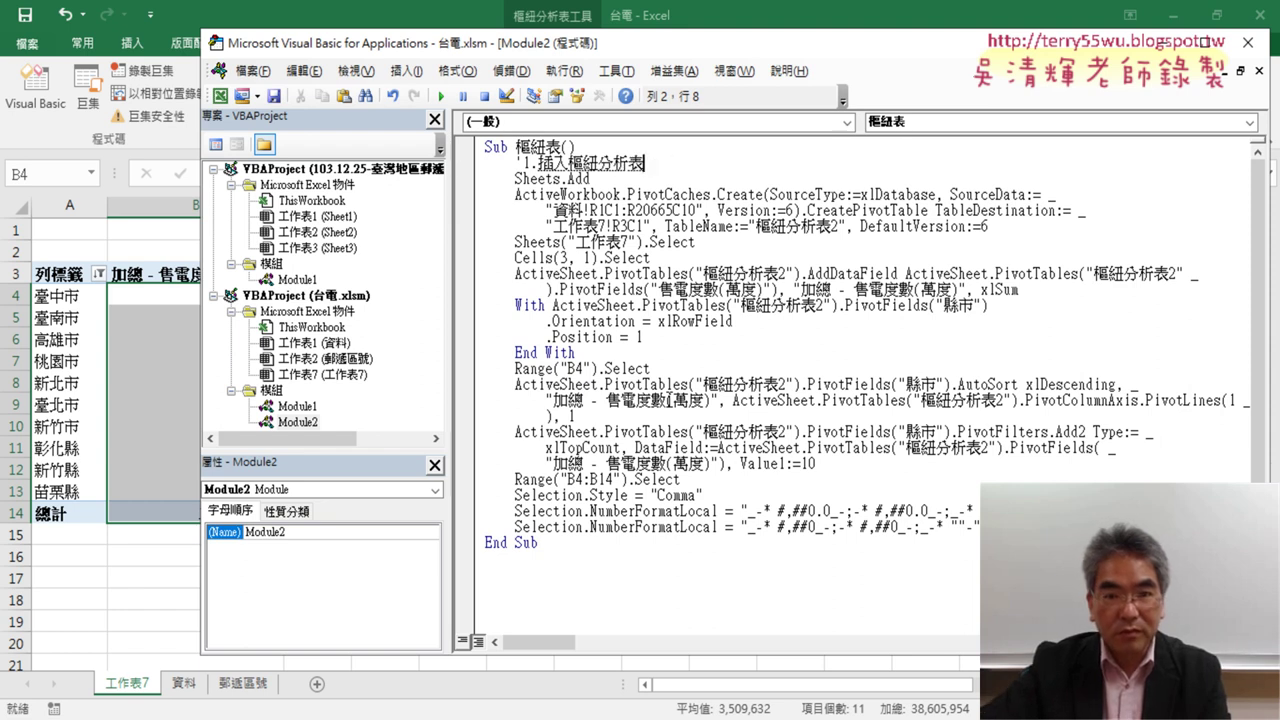
key("Return")
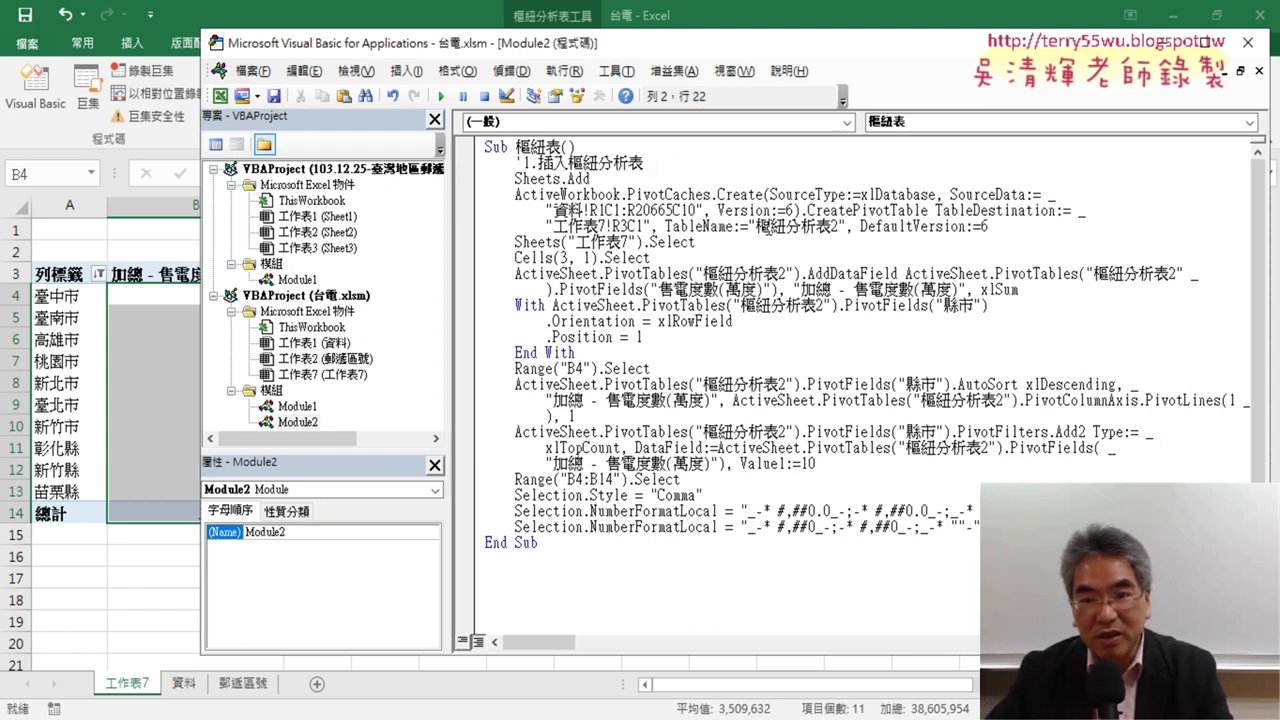
left_click(714, 262)
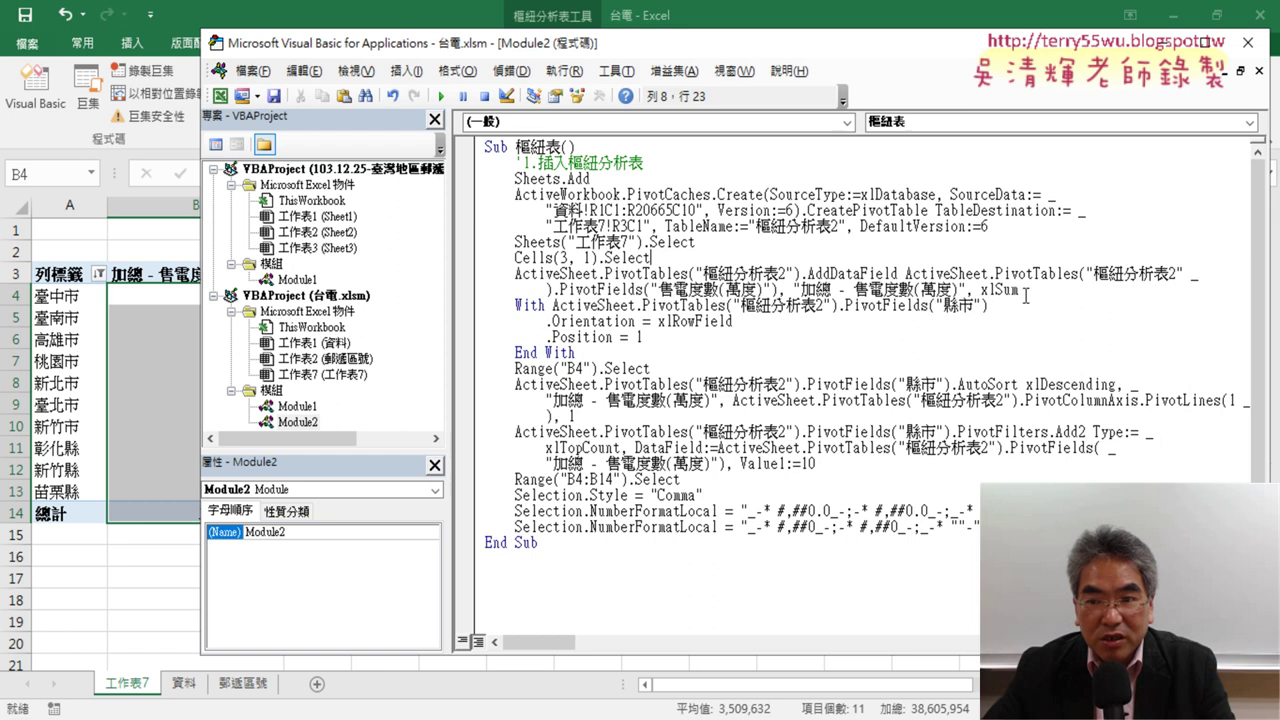
- Add the comment '2.拖拉到值 after the Cells(3, 1).Select line
left_click_drag(1025, 296, 634, 280)
left_click(672, 258)
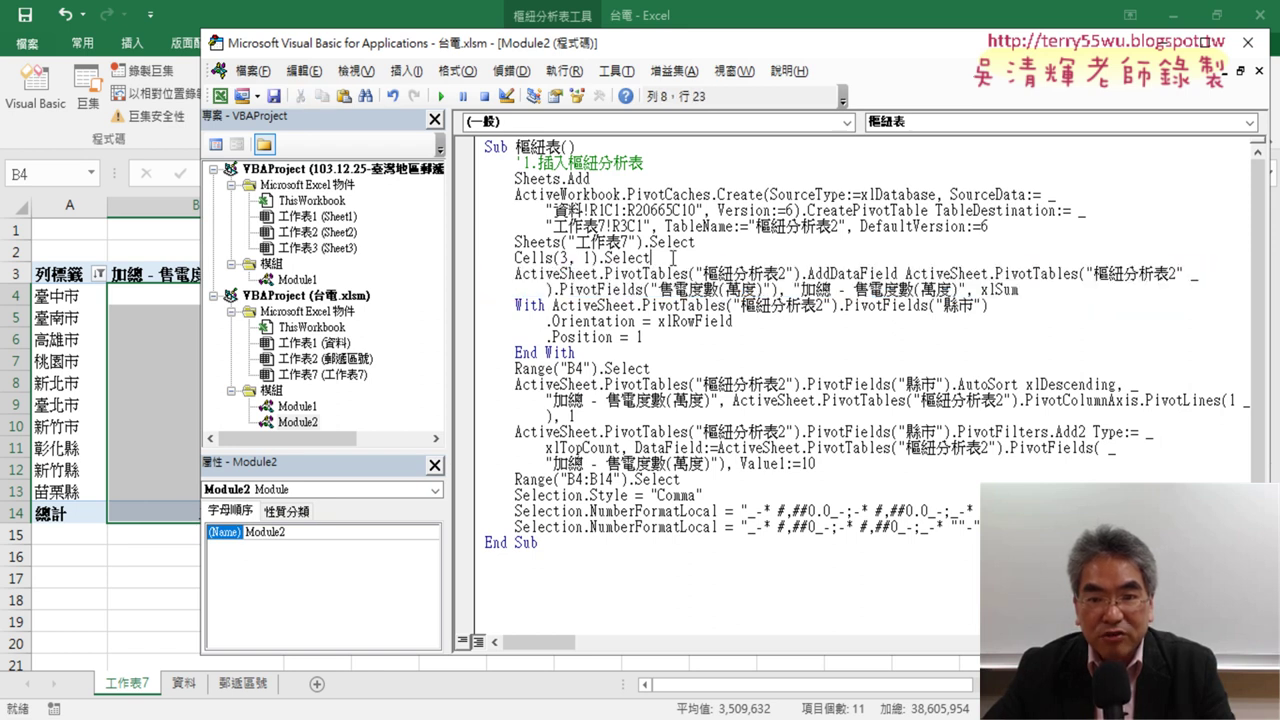
key("Return")
type("'")
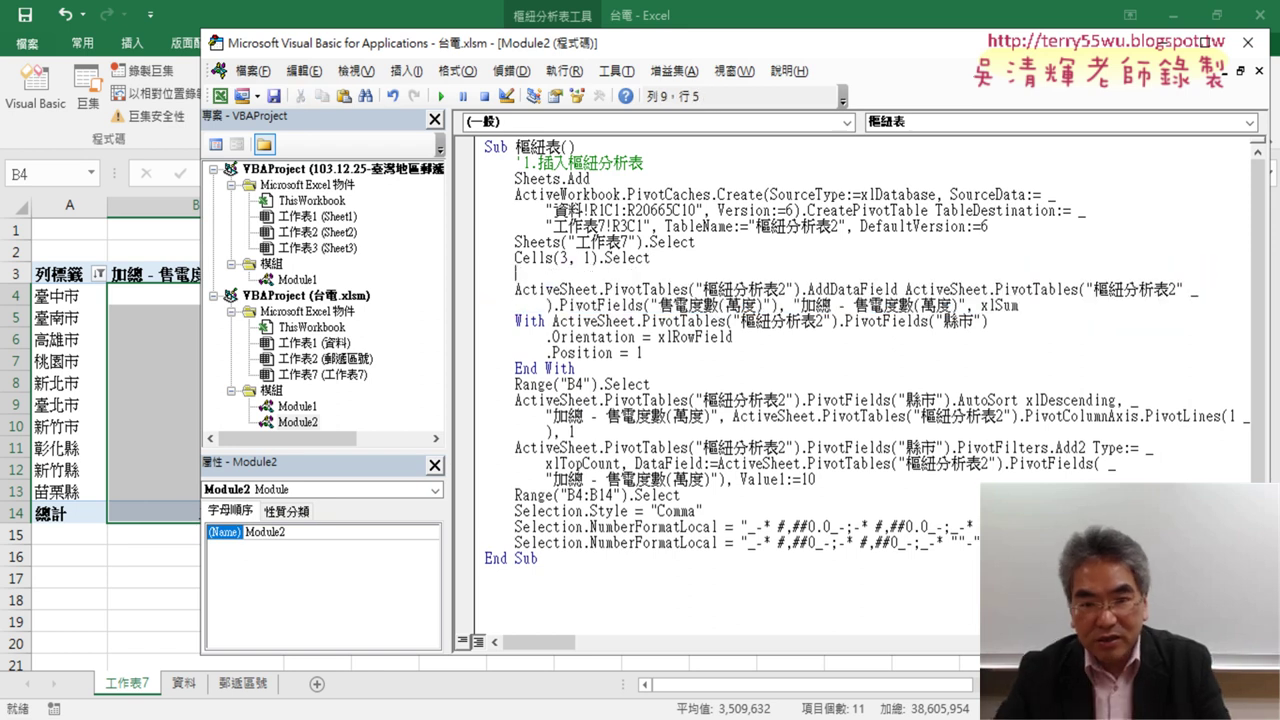
type("2.")
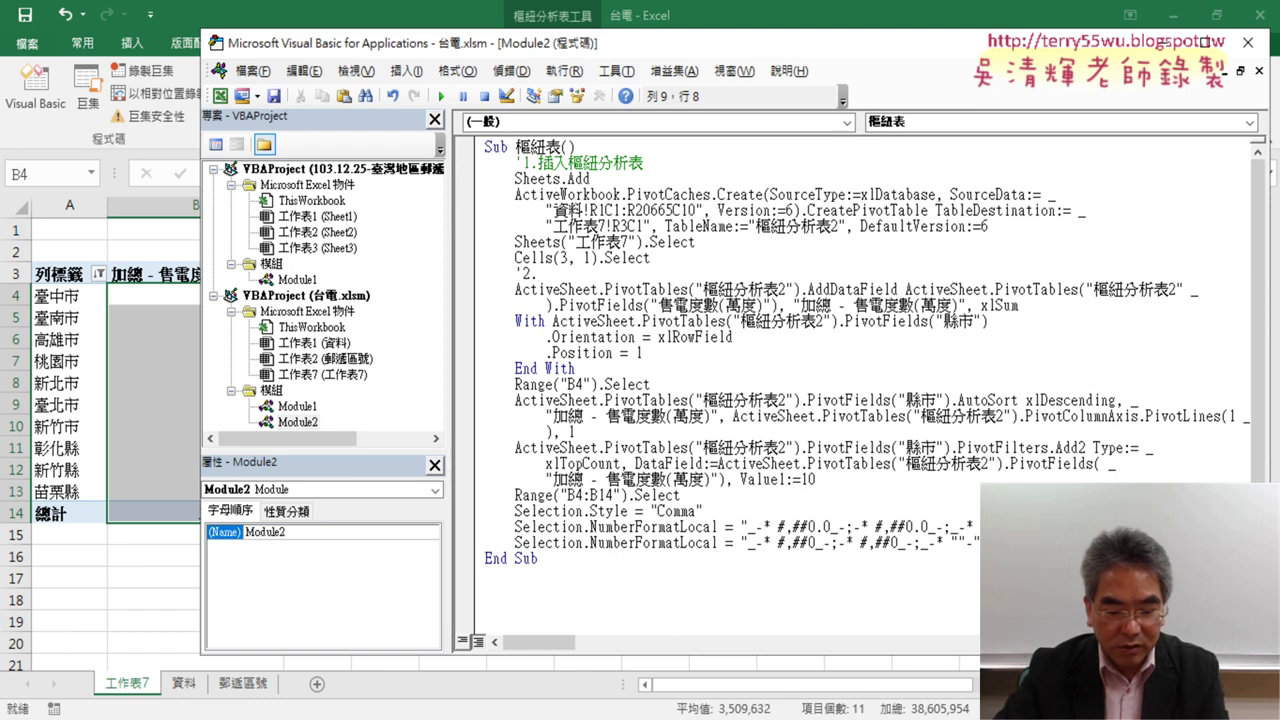
type("拖拉ㄅ")
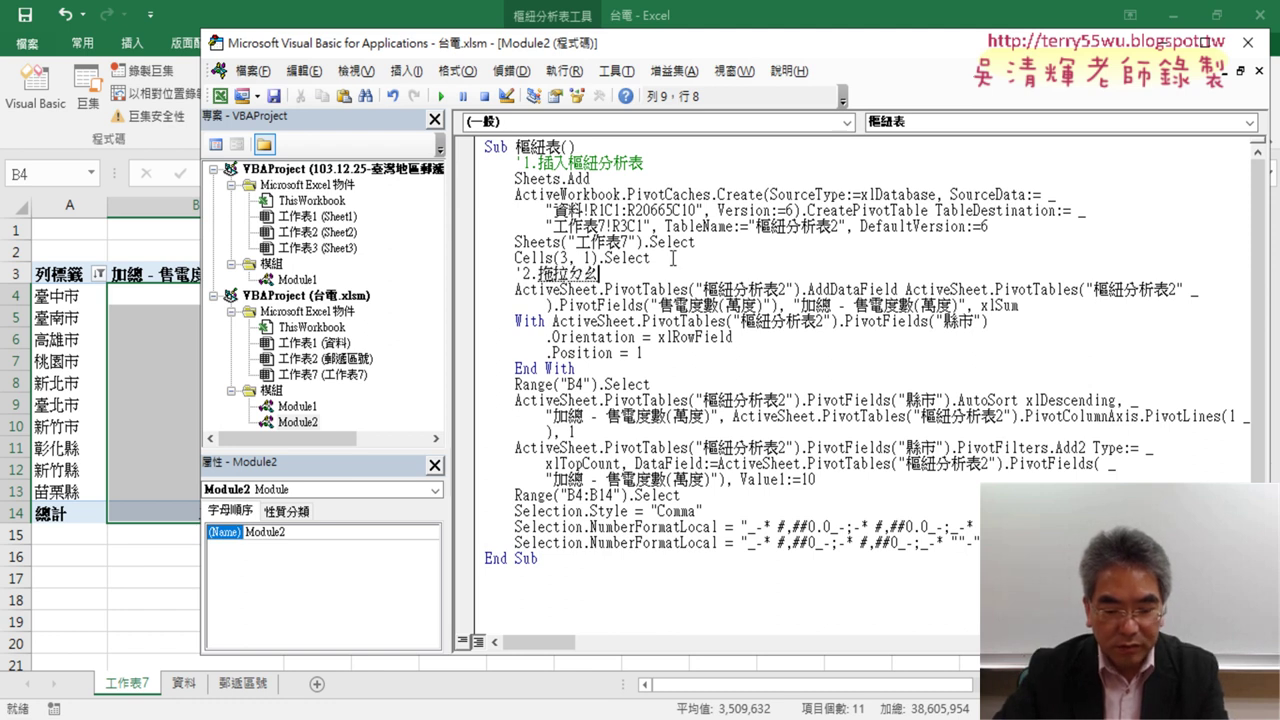
type("到職")
key("Down")
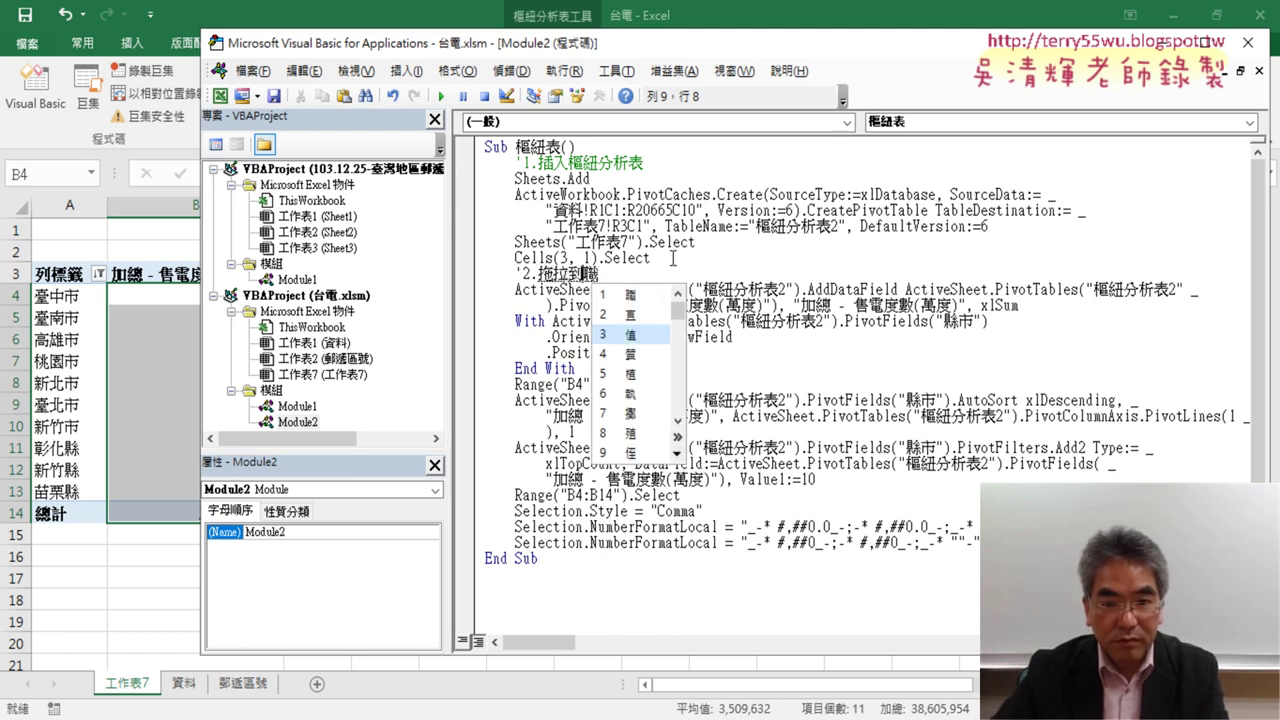
key("Return")
- Add the comment '3.拖拉到列 below the AddDataField statement
key("Down")
key("Down")
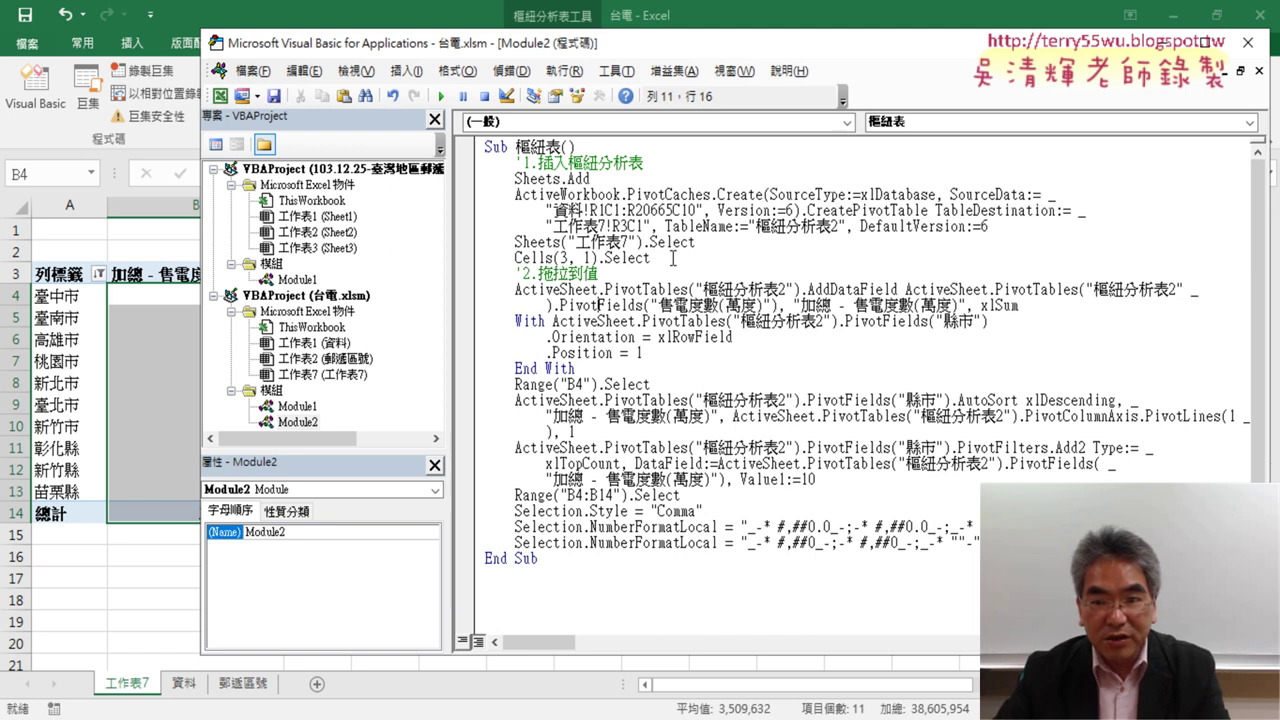
key("End")
key("Return")
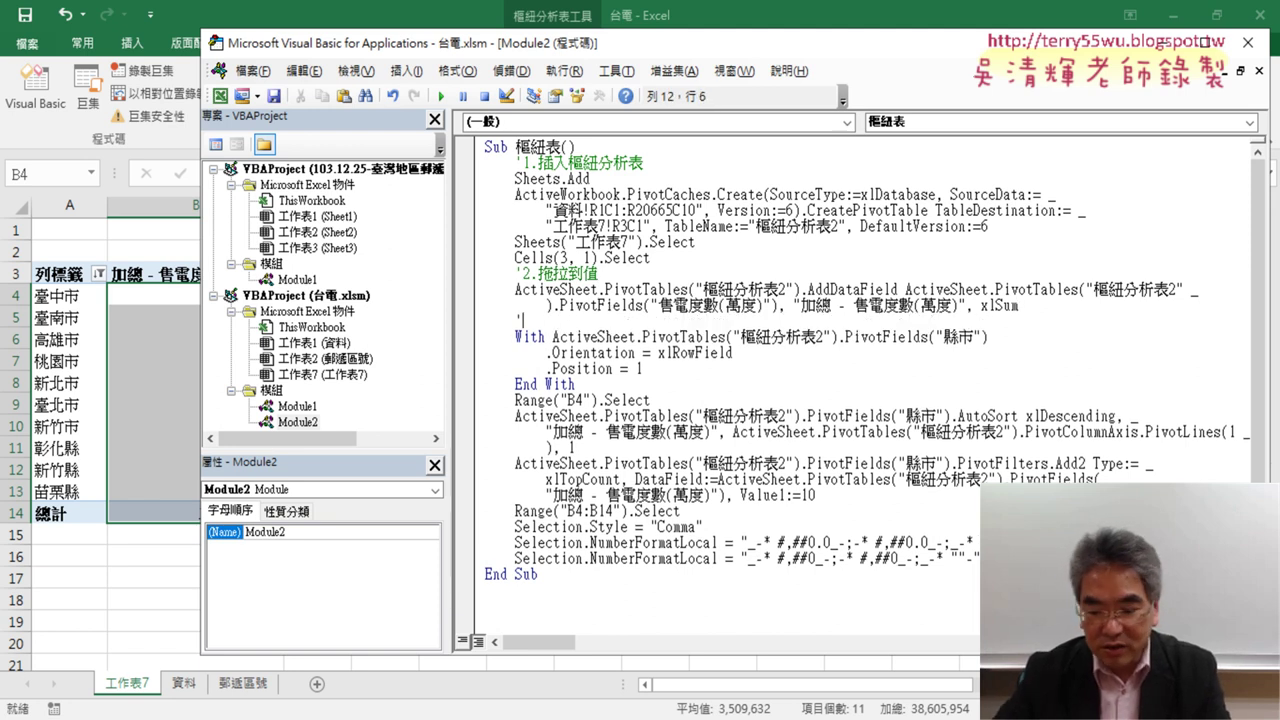
type(".")
key("Up")
key("Up")
key("Up")
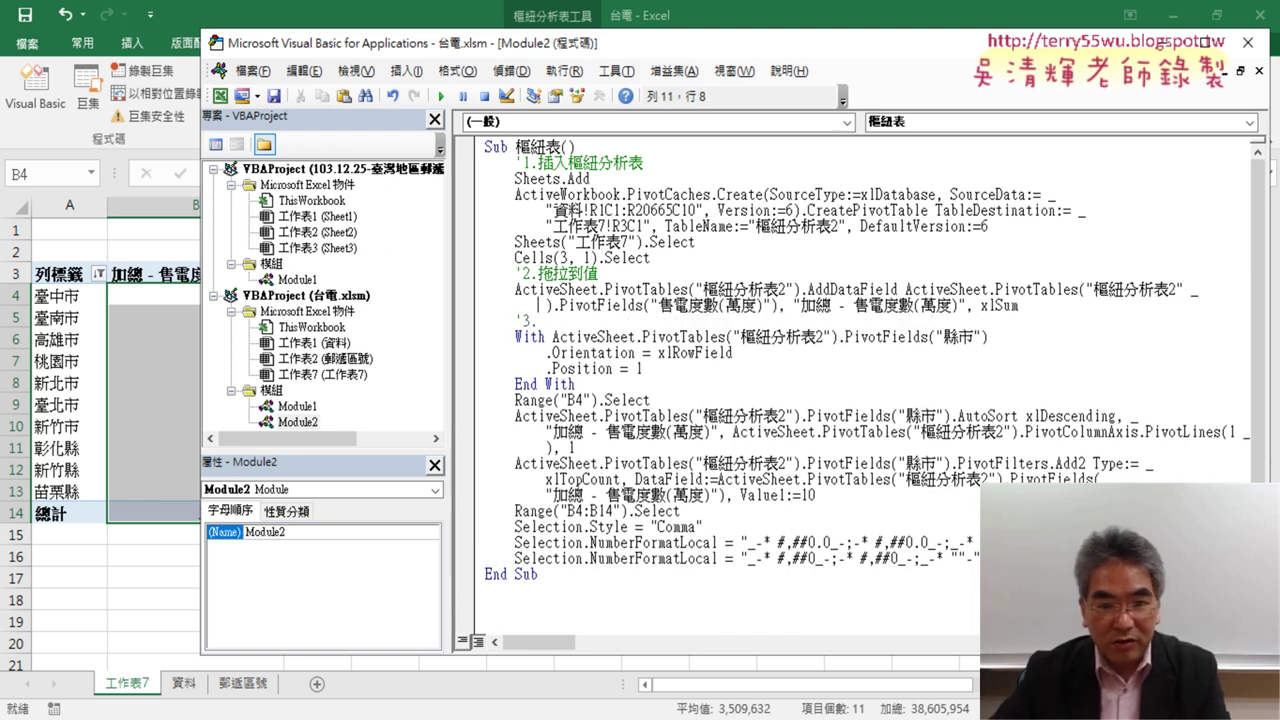
key("shift+Right")
key("shift+Right")
key("shift+Right")
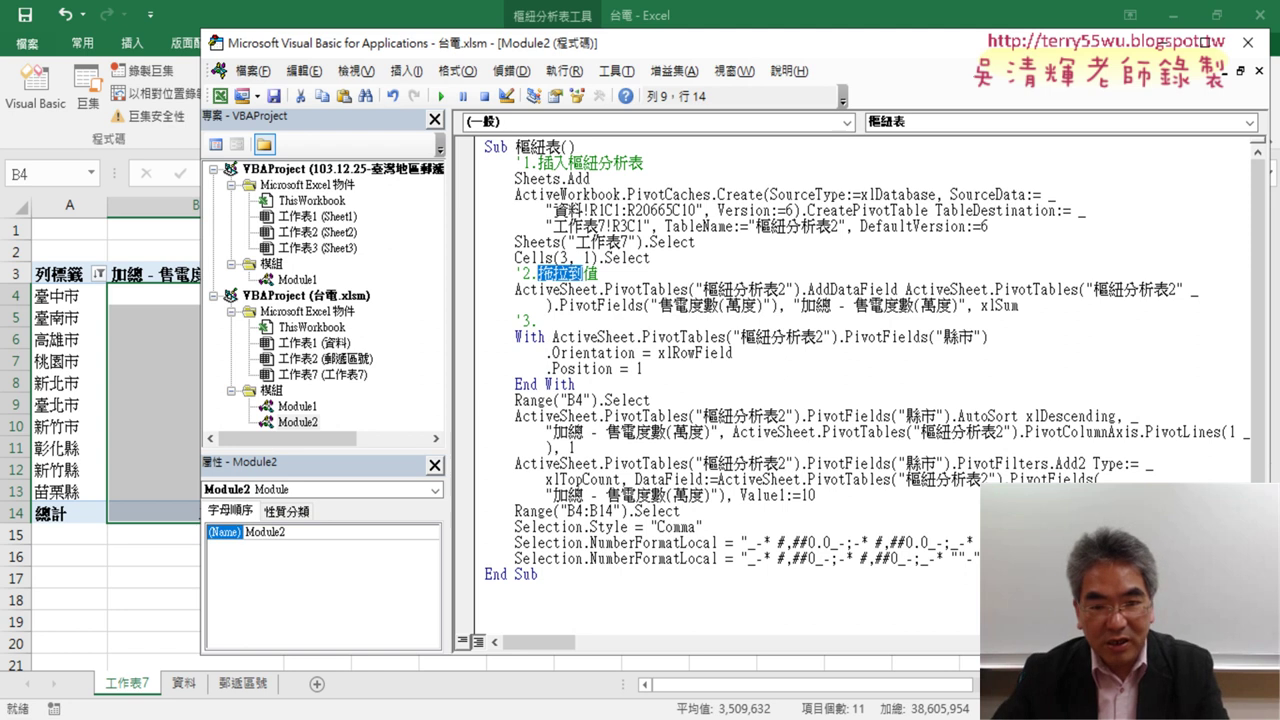
key("ctrl+c")
key("Down")
key("Down")
key("Down")
key("ctrl+v")
type("elw")
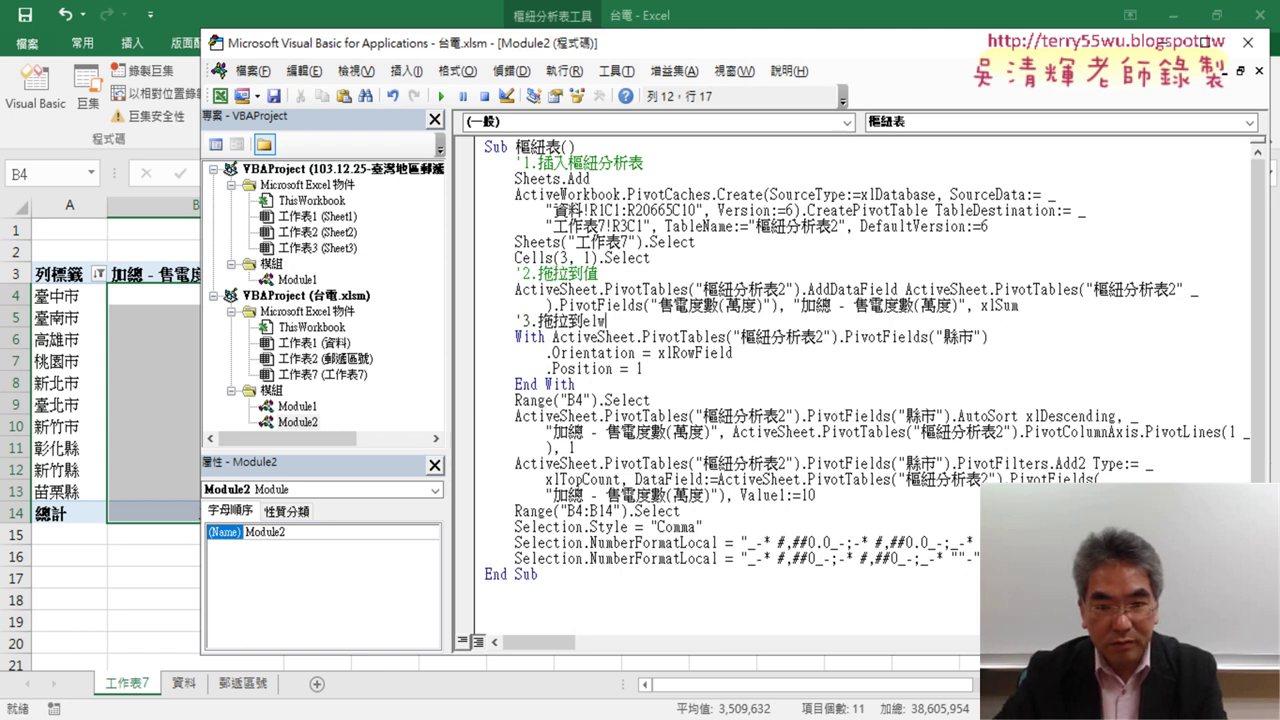
key("BackSpace")
key("BackSpace")
key("BackSpace")
type("列")
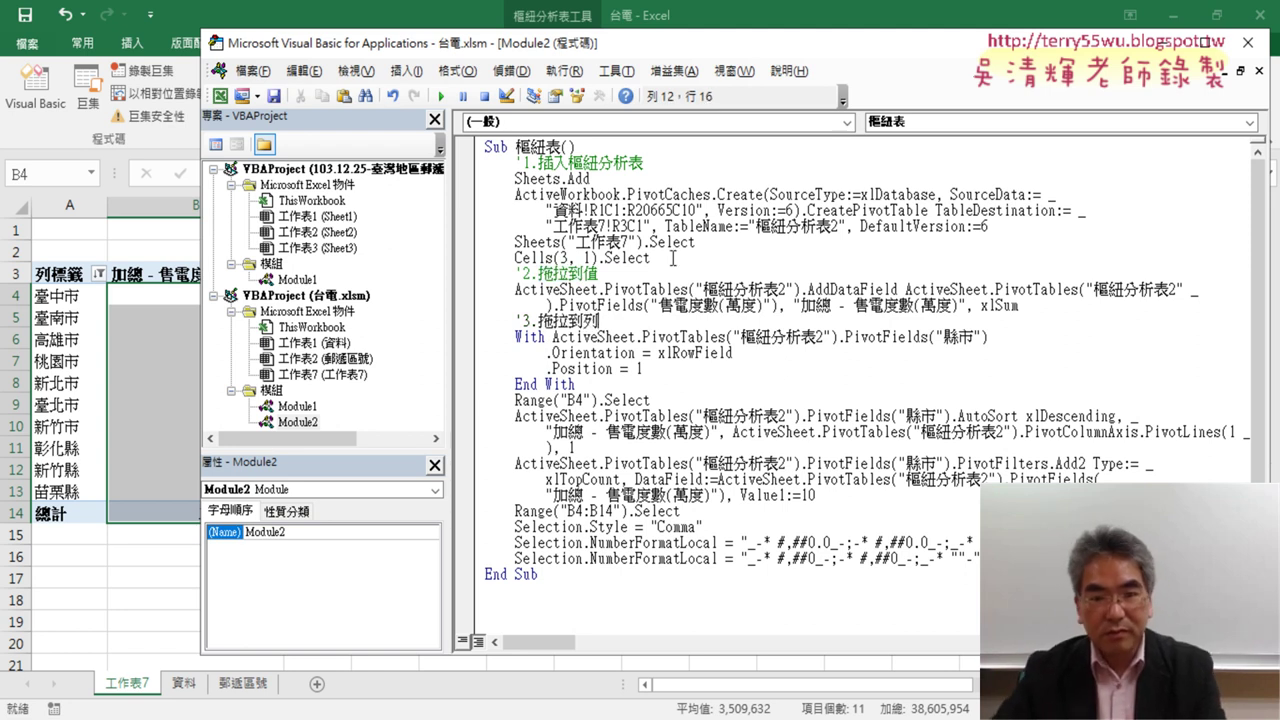
key("Down")
key("Down")
key("Down")
- Add the comment '4.排序 above the sorting code
key("Return")
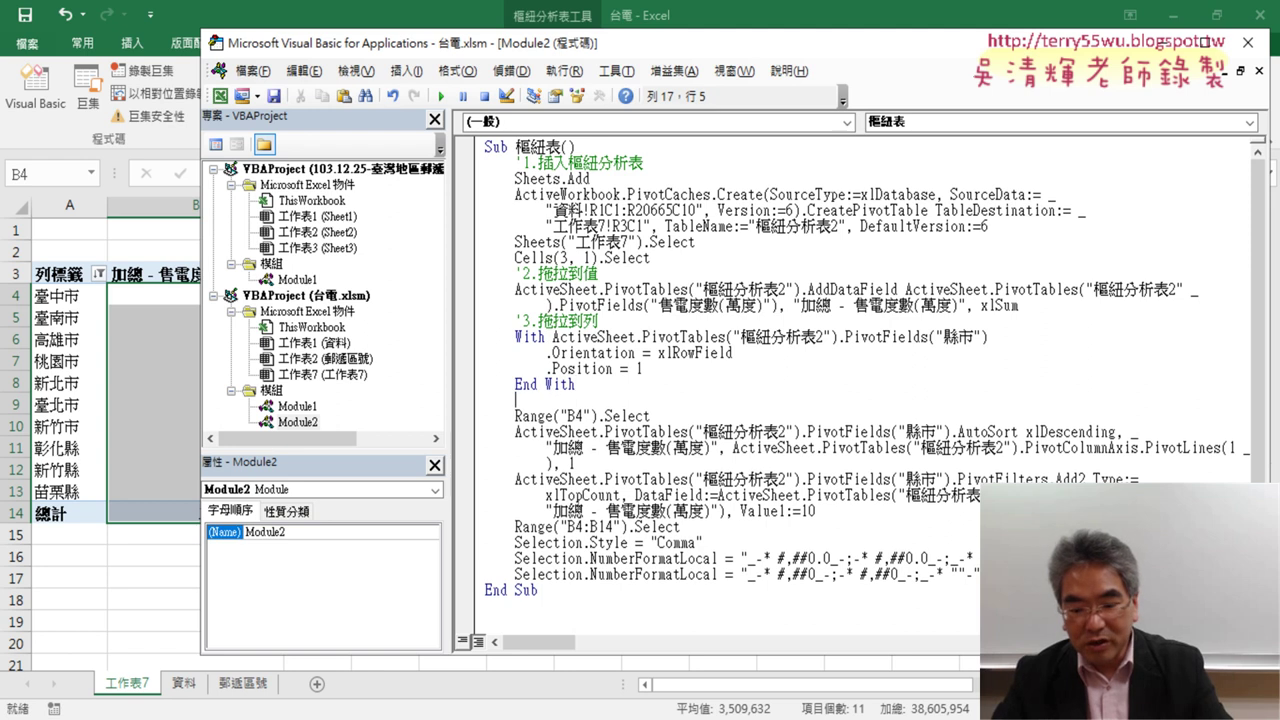
type("'")
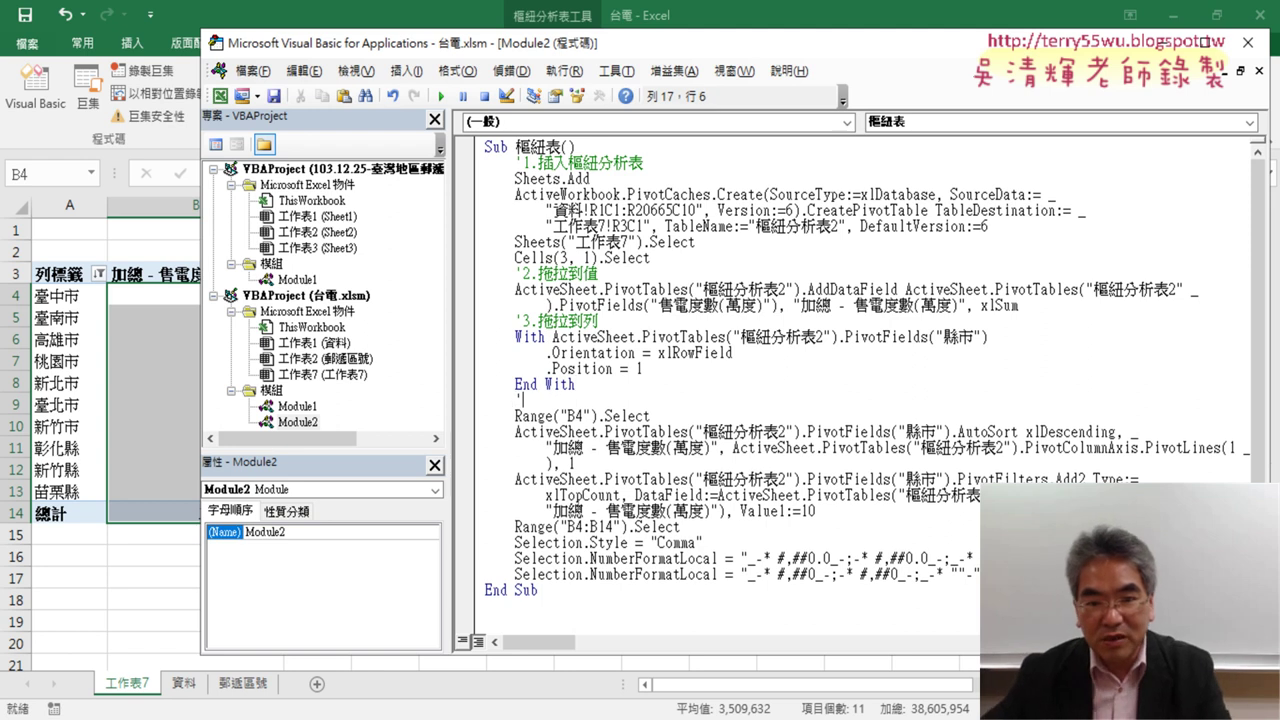
left_click_drag(512, 416, 655, 416)
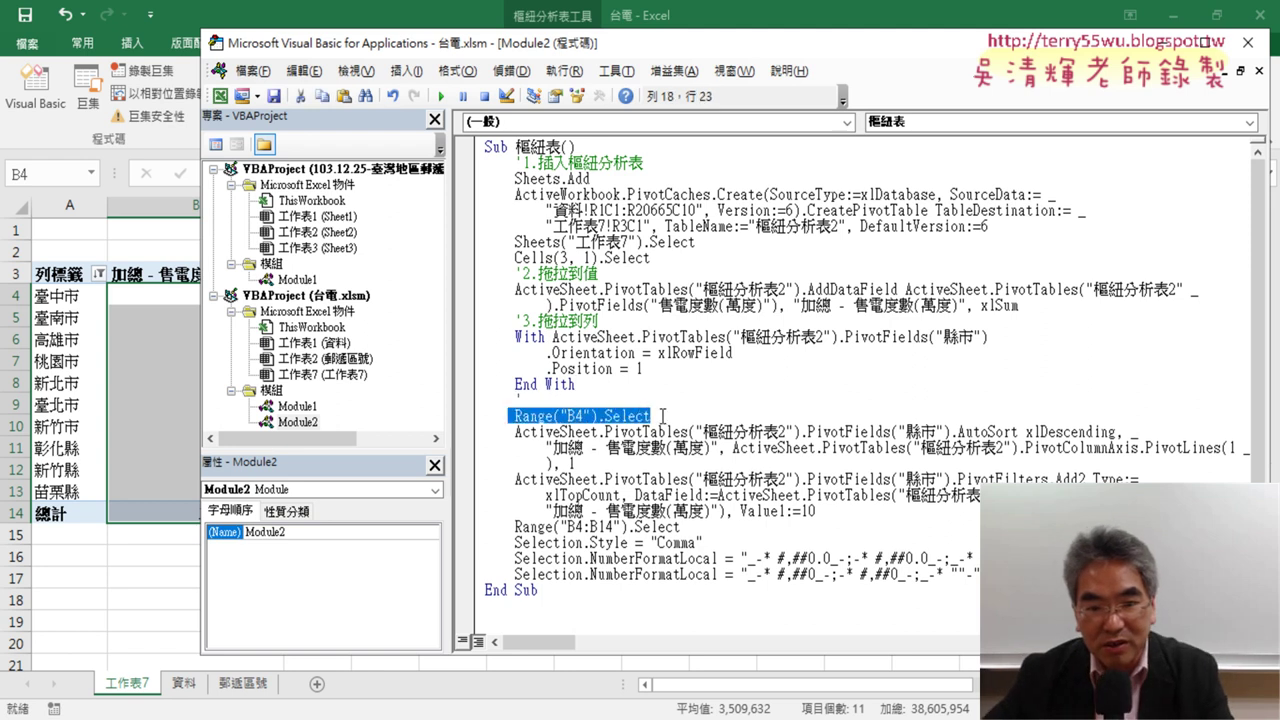
left_click(598, 400)
type("4.")
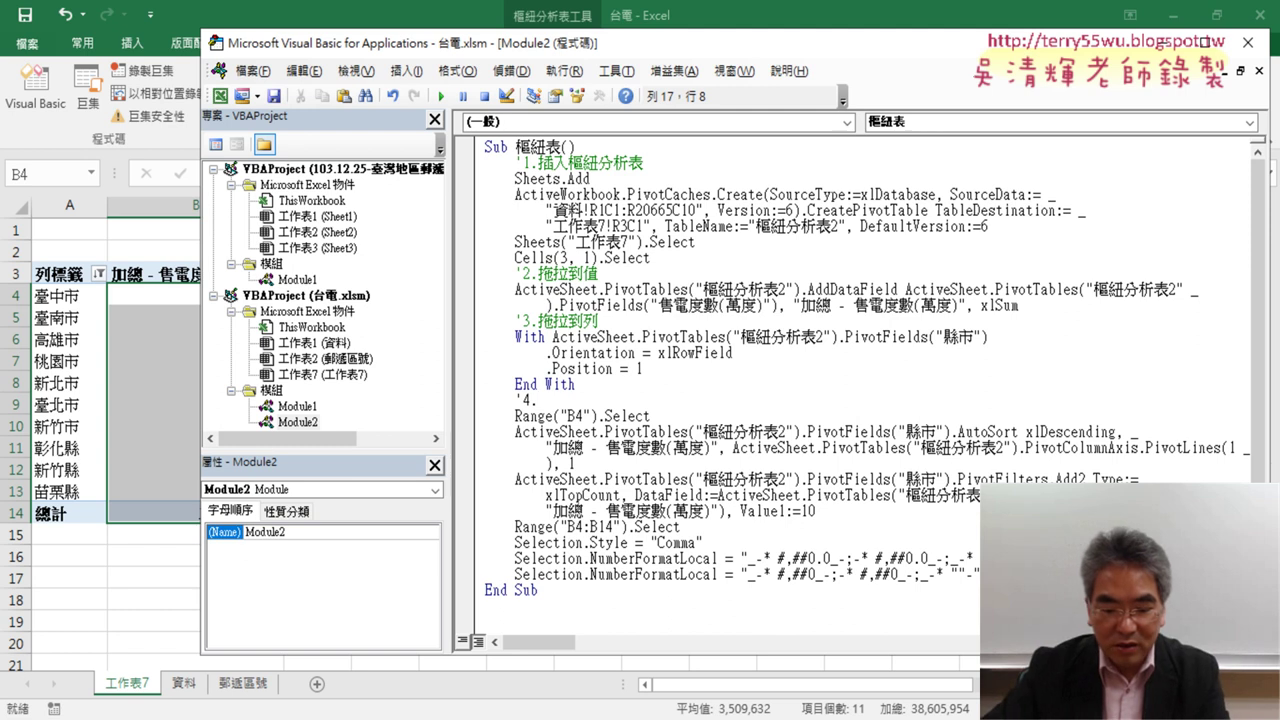
type("排序")
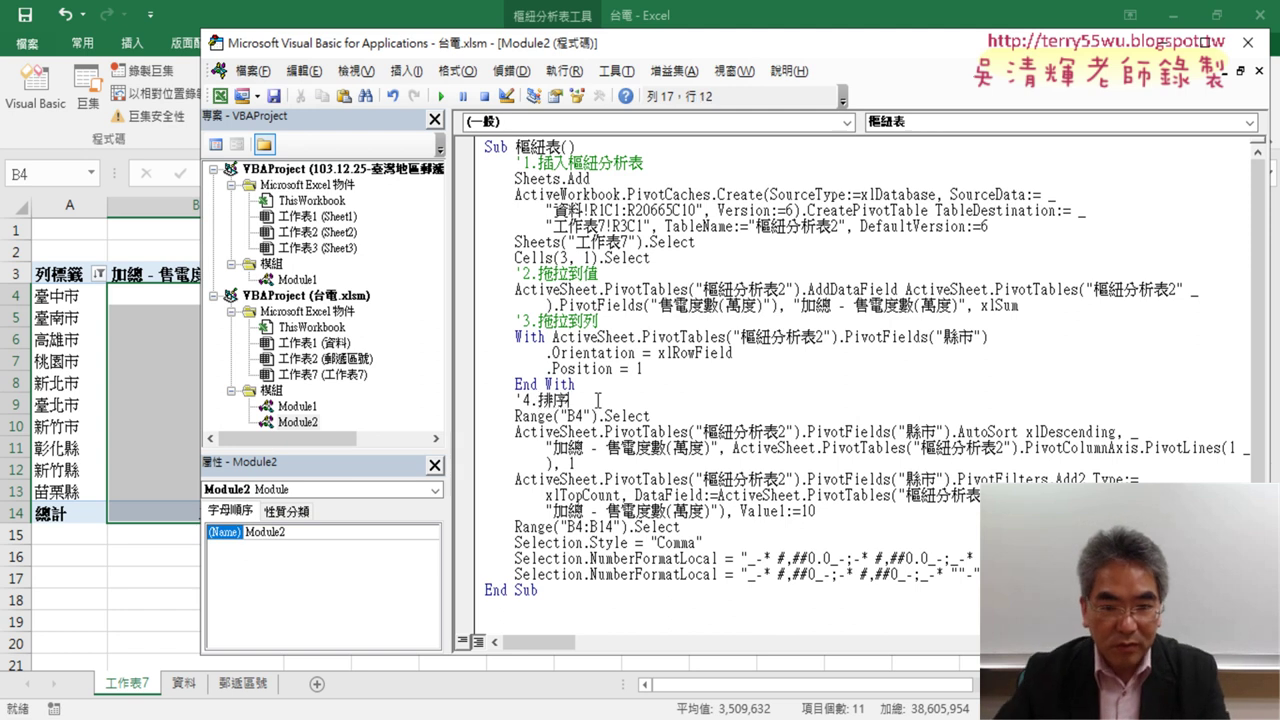
key("Down")
- Insert the comment '5.前十項 above the top-ten Value:=10 filter code
key("Down")
key("Down")
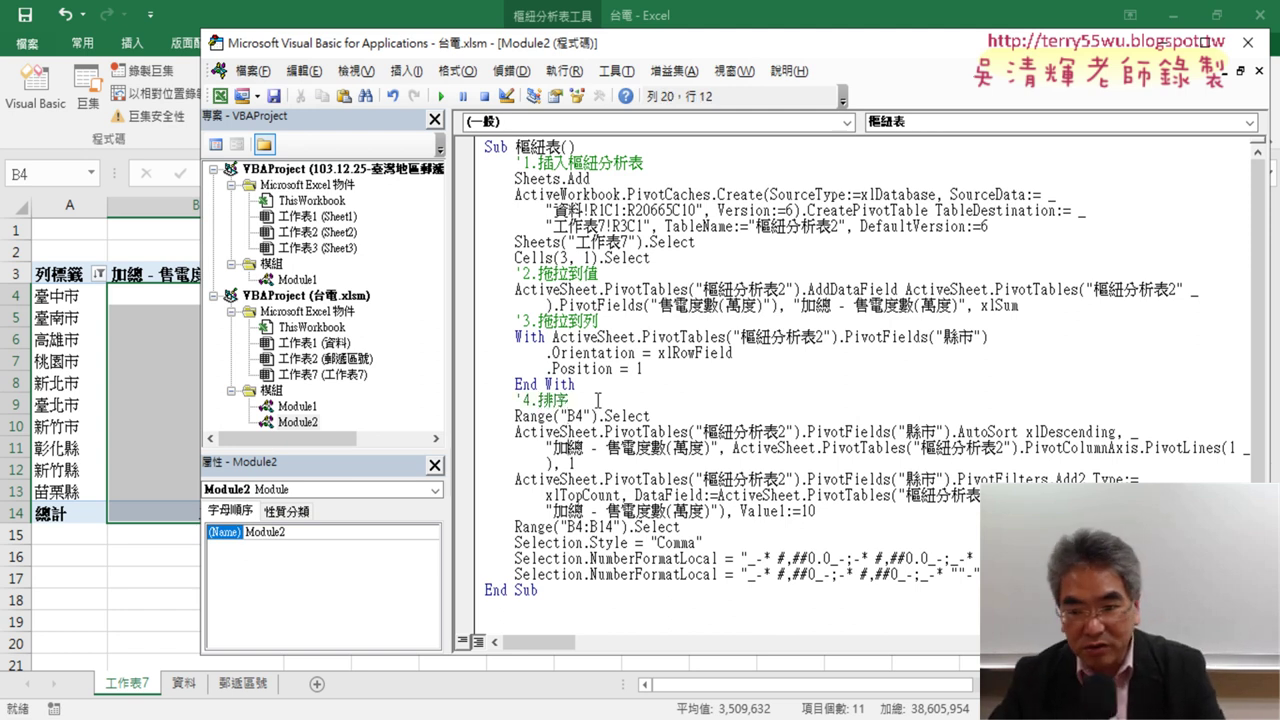
key("Down")
key("Down")
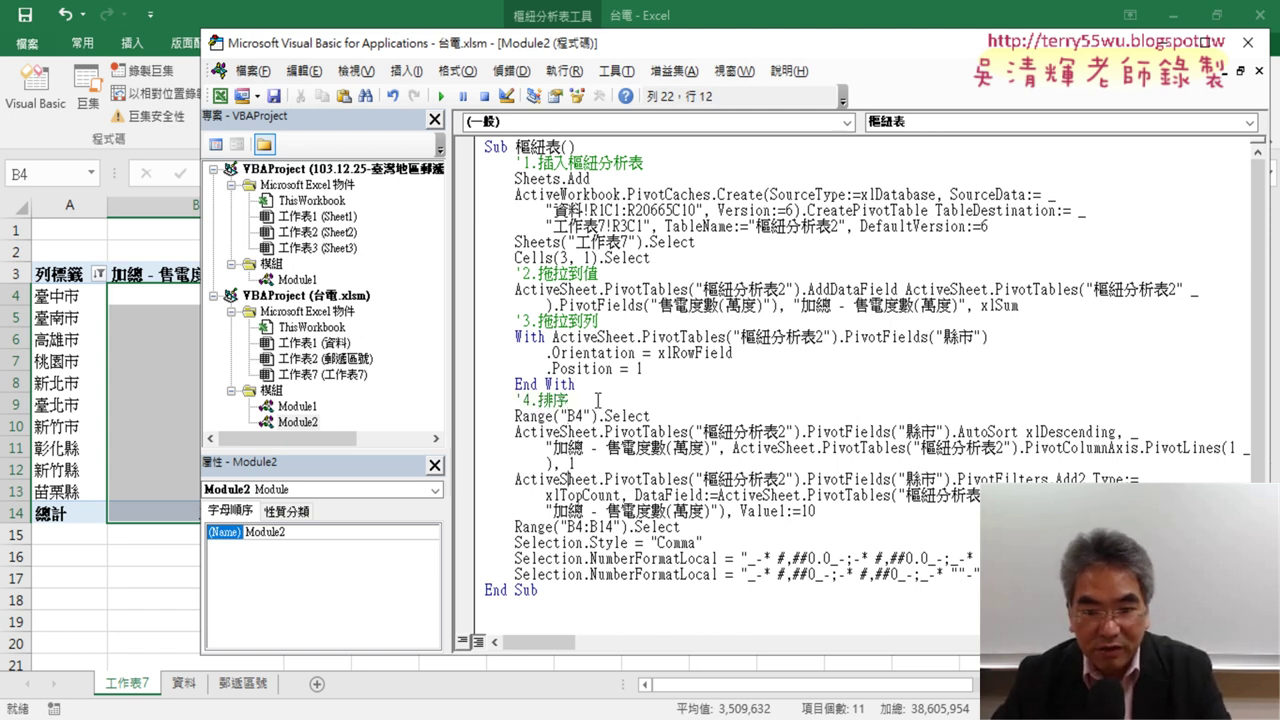
key("Return")
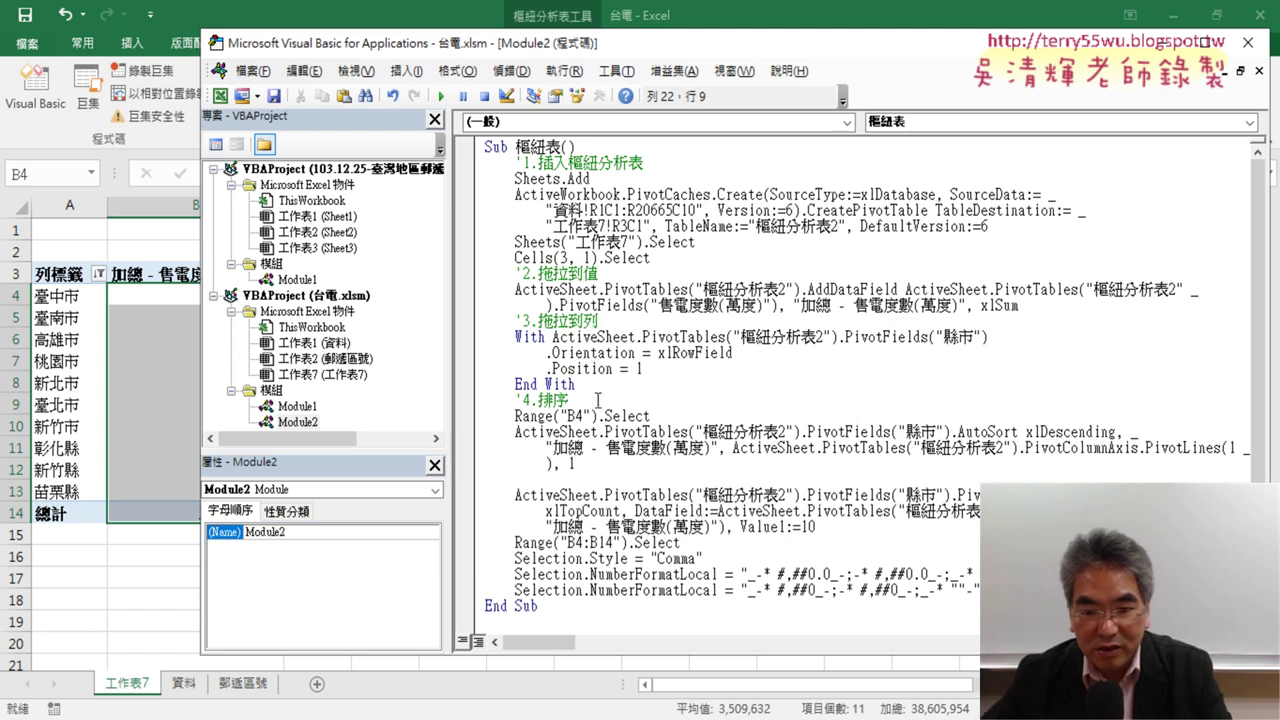
double_click(776, 527)
left_click_drag(778, 527, 824, 531)
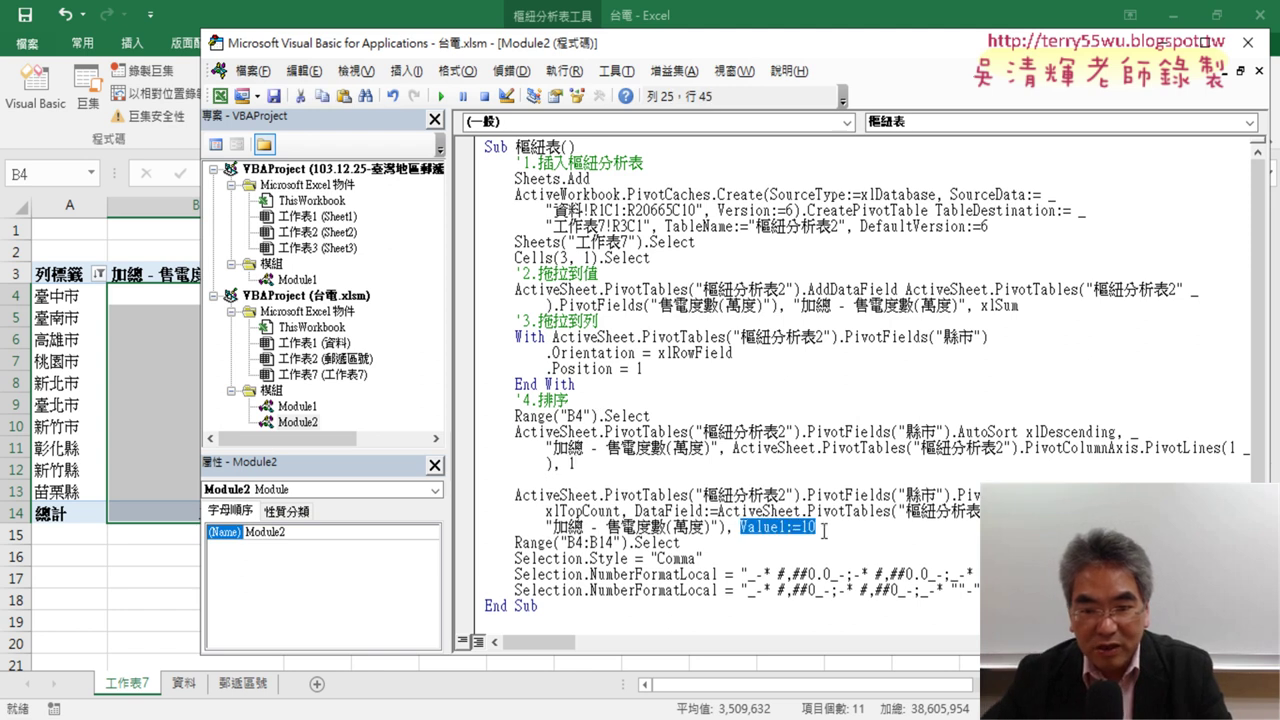
left_click(605, 480)
left_click(516, 480)
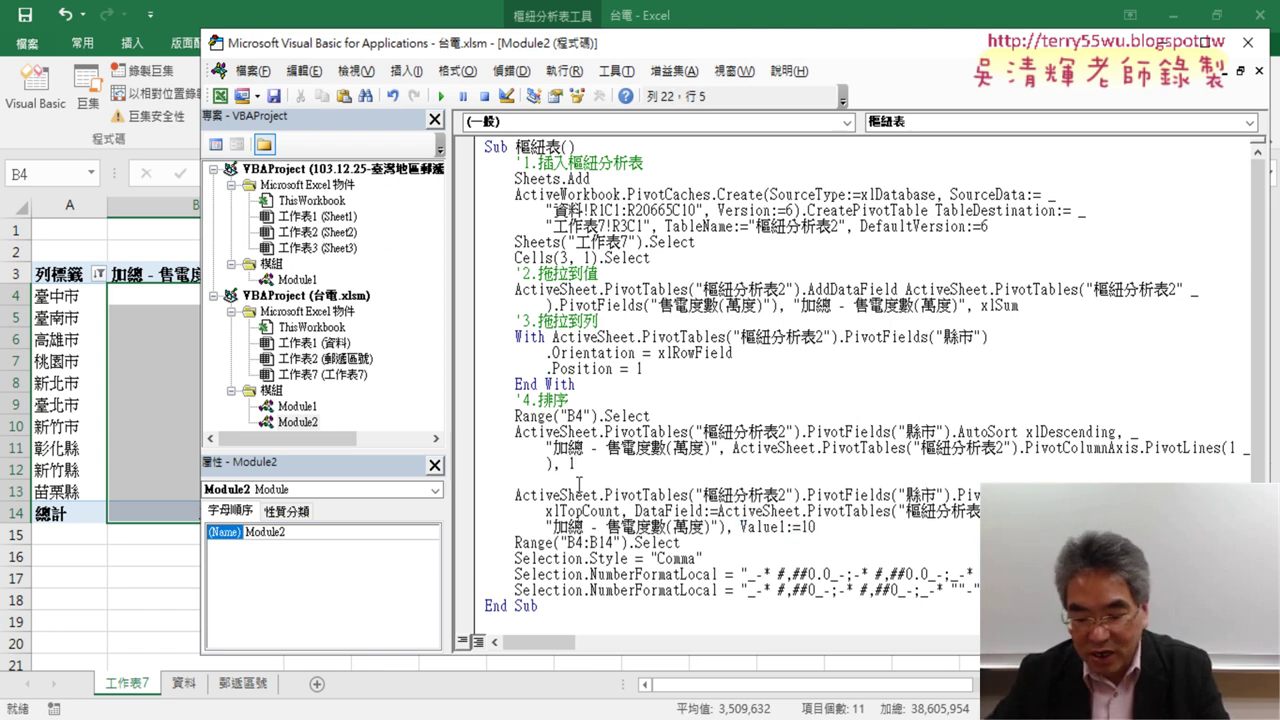
type("'5.")
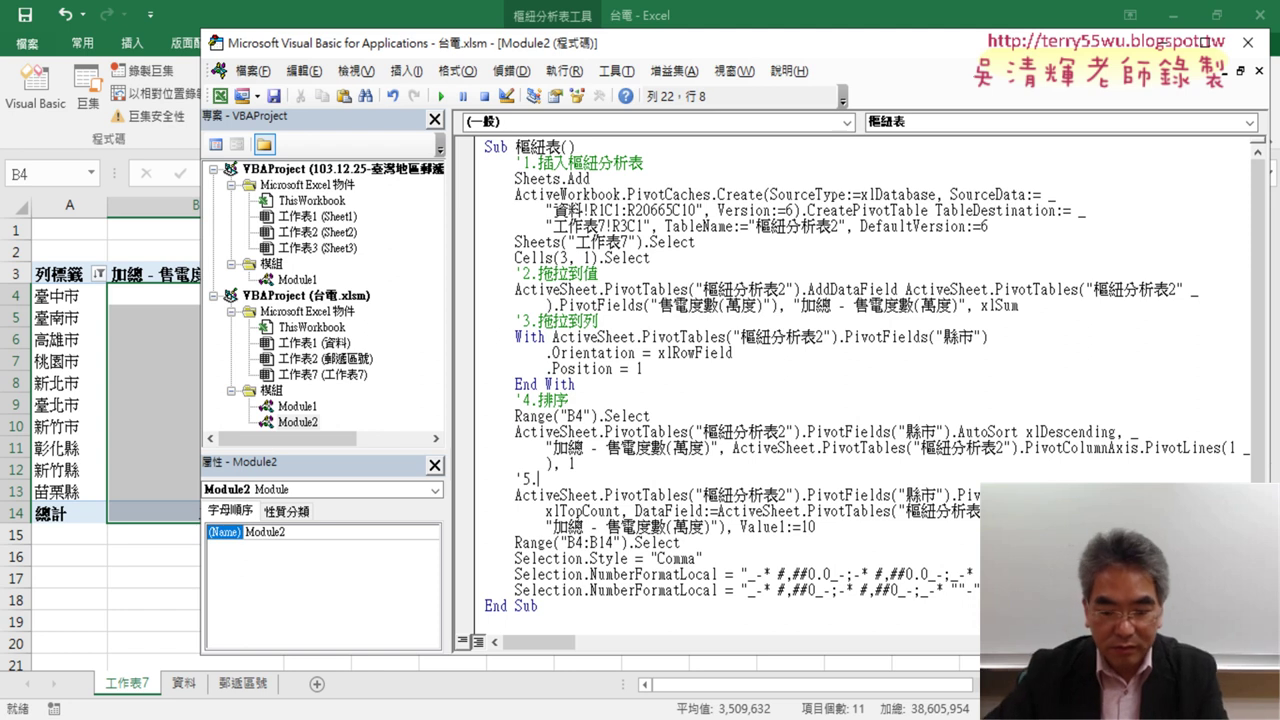
type("前十千")
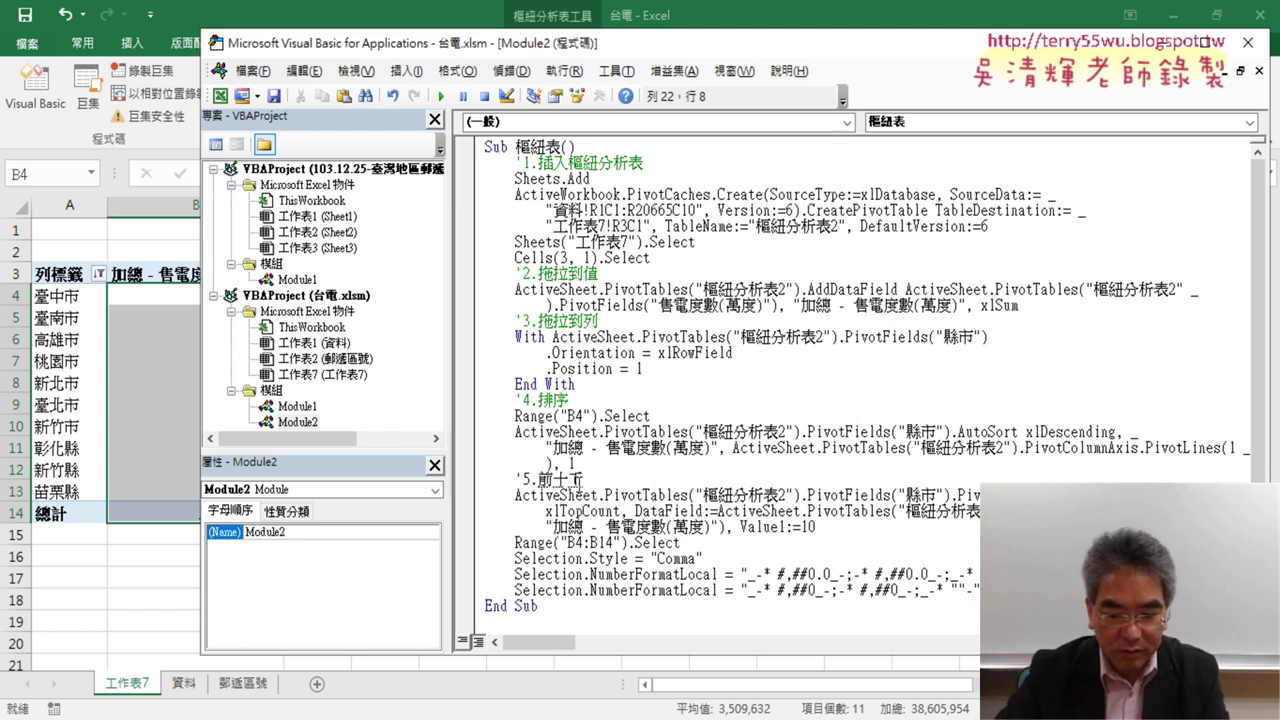
type("項")
key("Return")
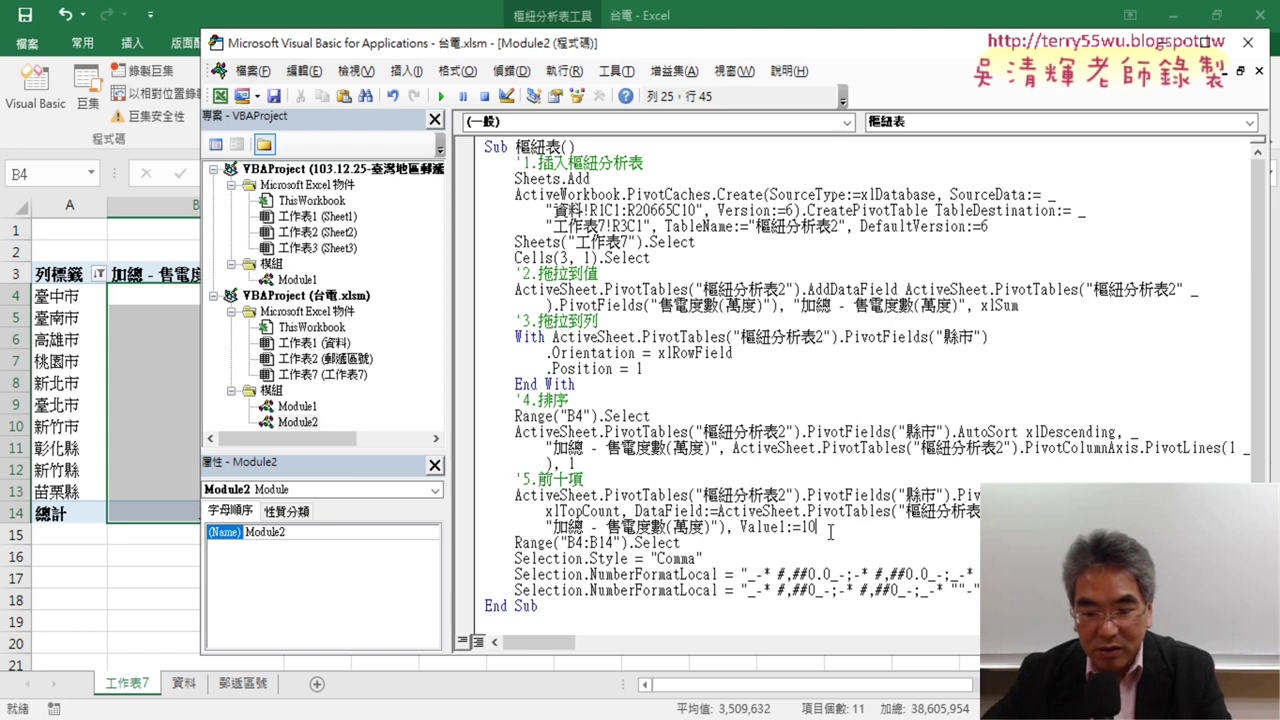
- Insert the comment '6.千分位與去除小數點 above the number-formatting code
left_click(826, 527)
key("Return")
left_click(546, 558)
left_click(530, 542)
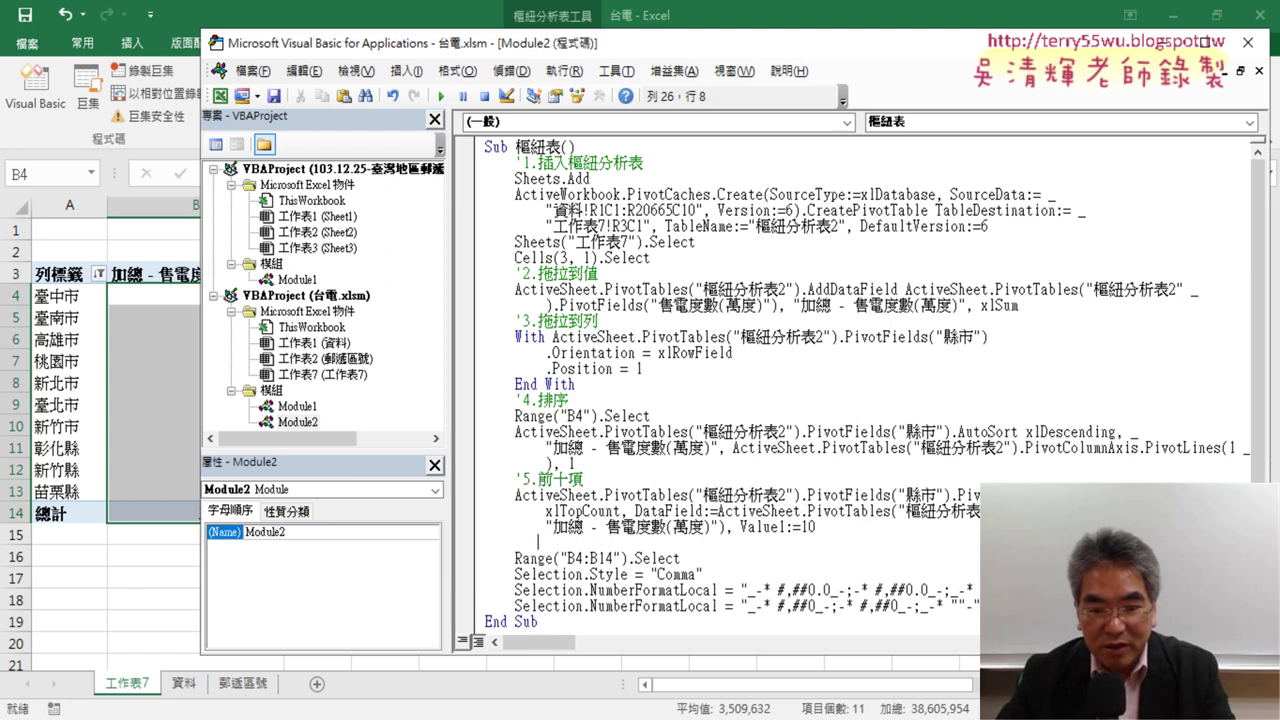
left_click(508, 558)
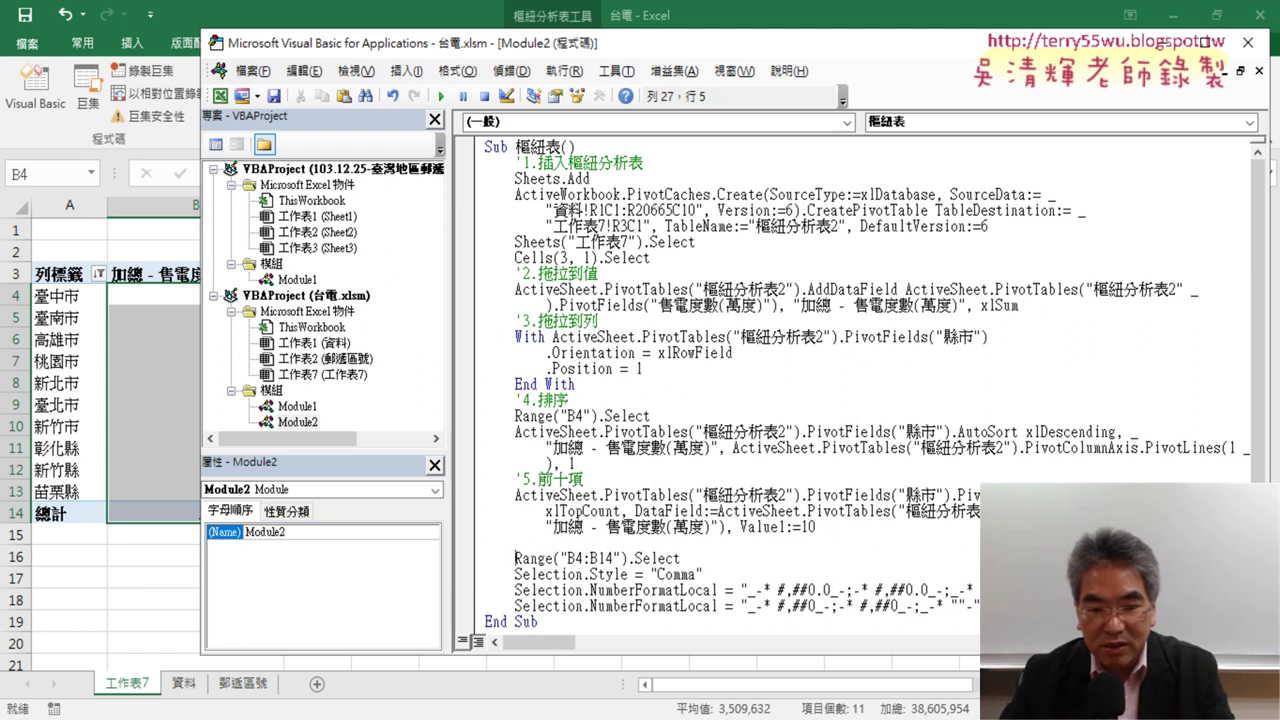
left_click(515, 542)
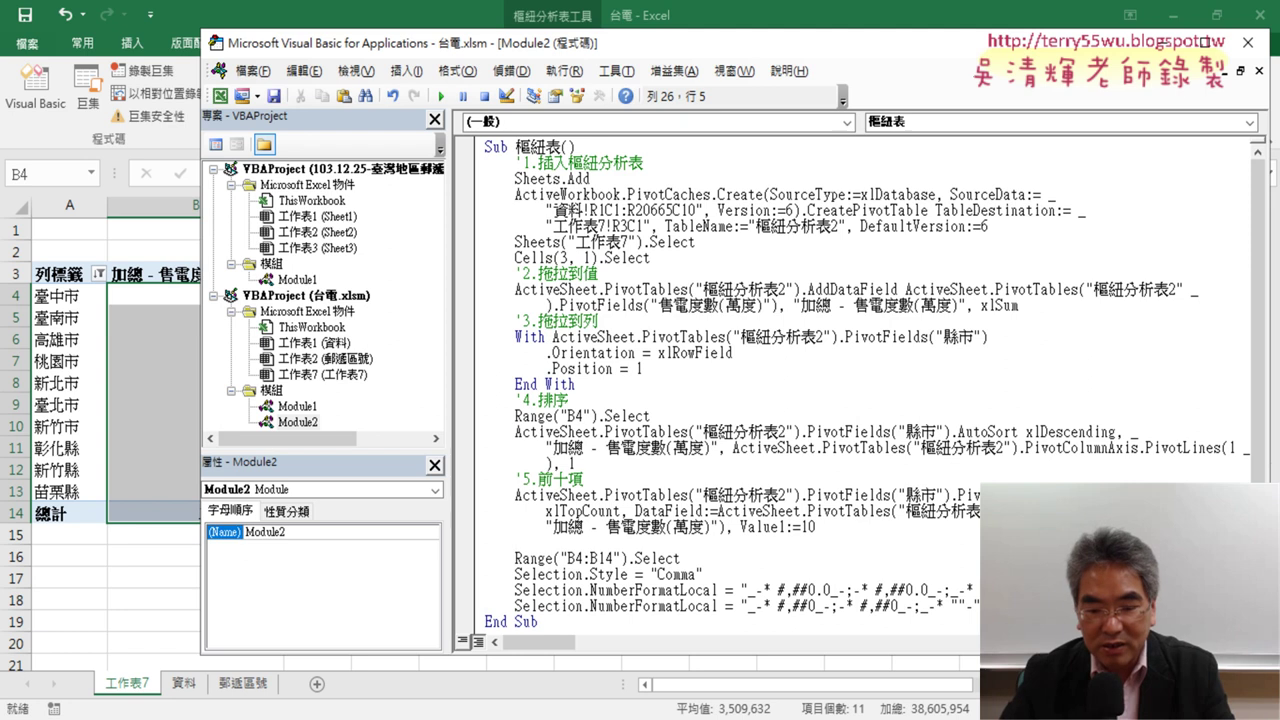
type("'")
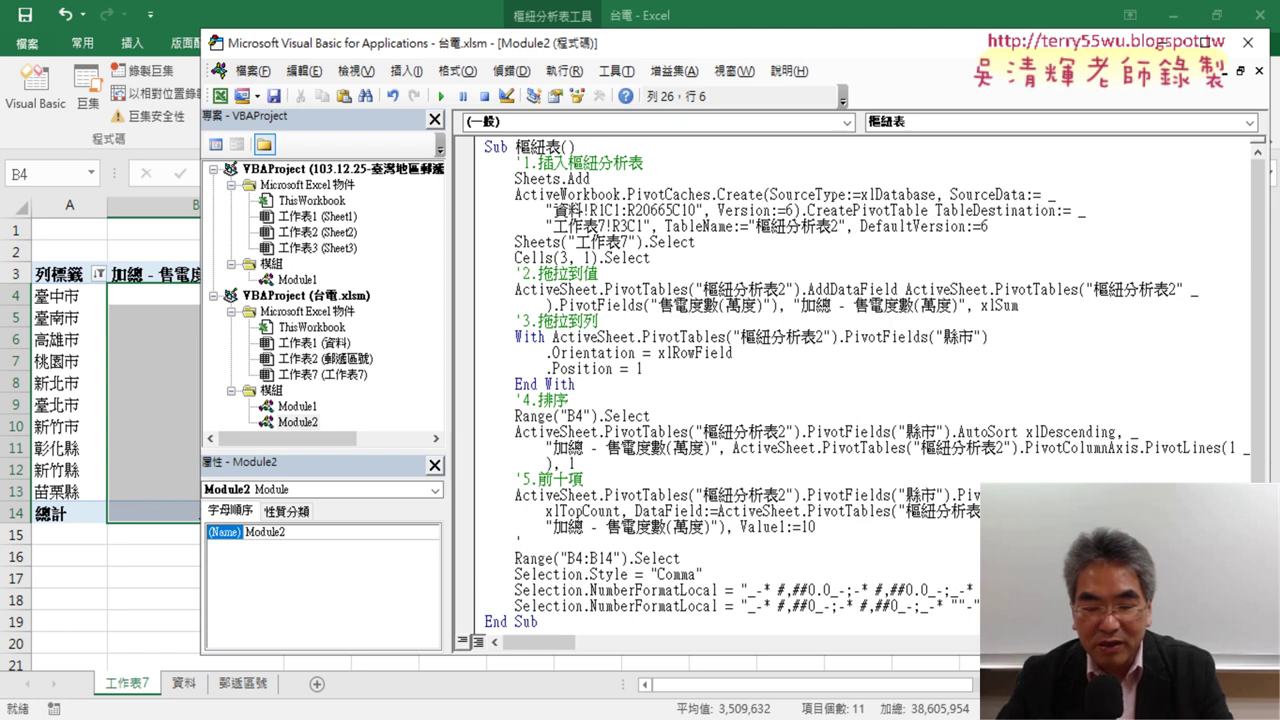
type("6")
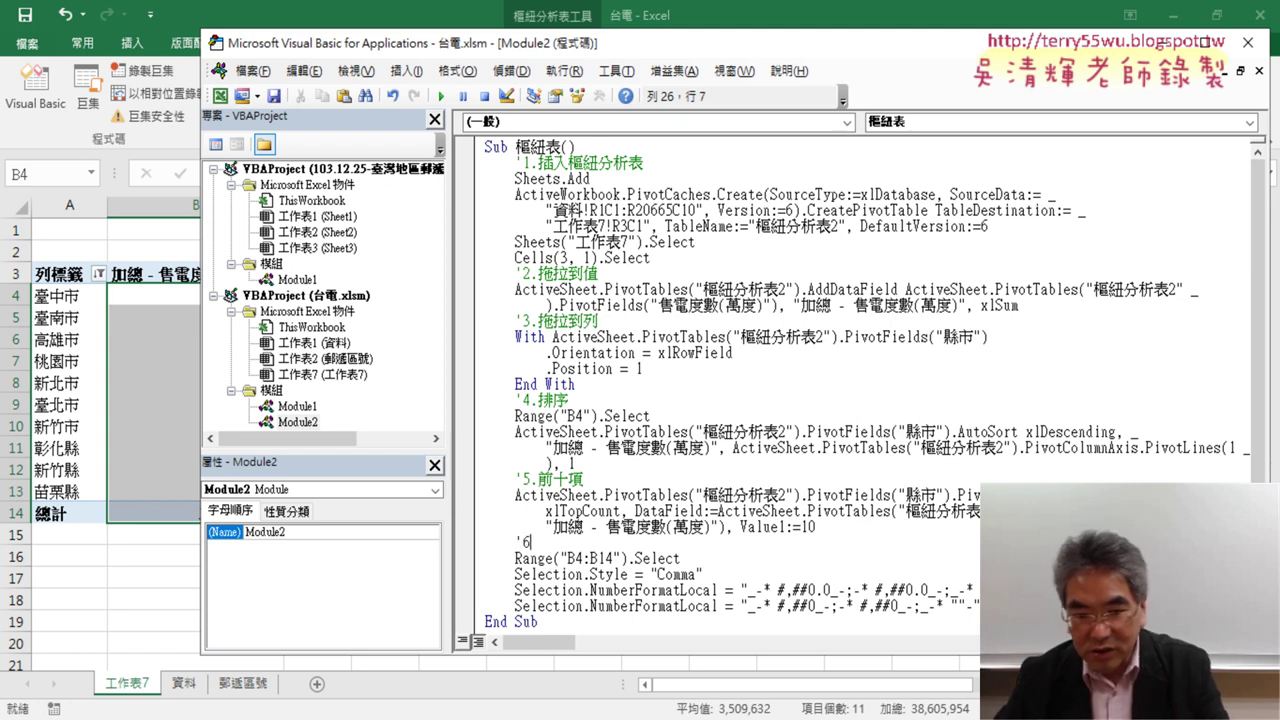
type(".ㄕㄜˋ")
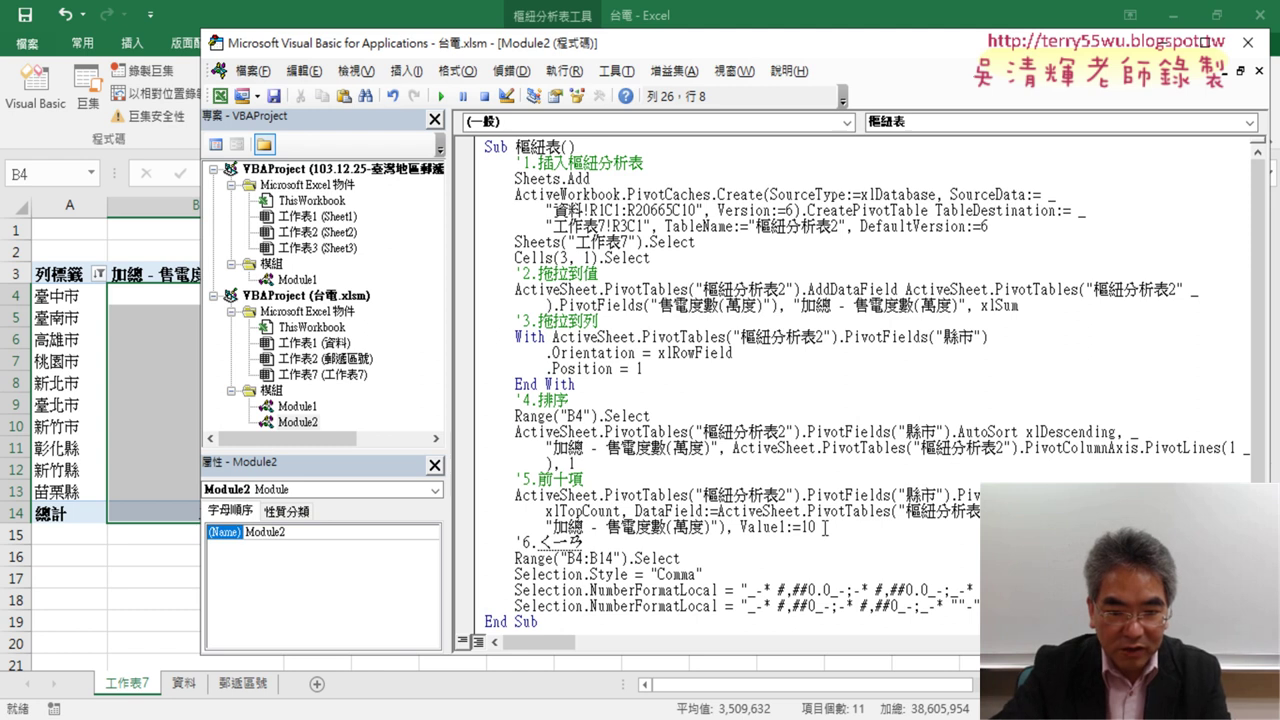
type("ㄉㄧㄥˋㄍㄜˊ")
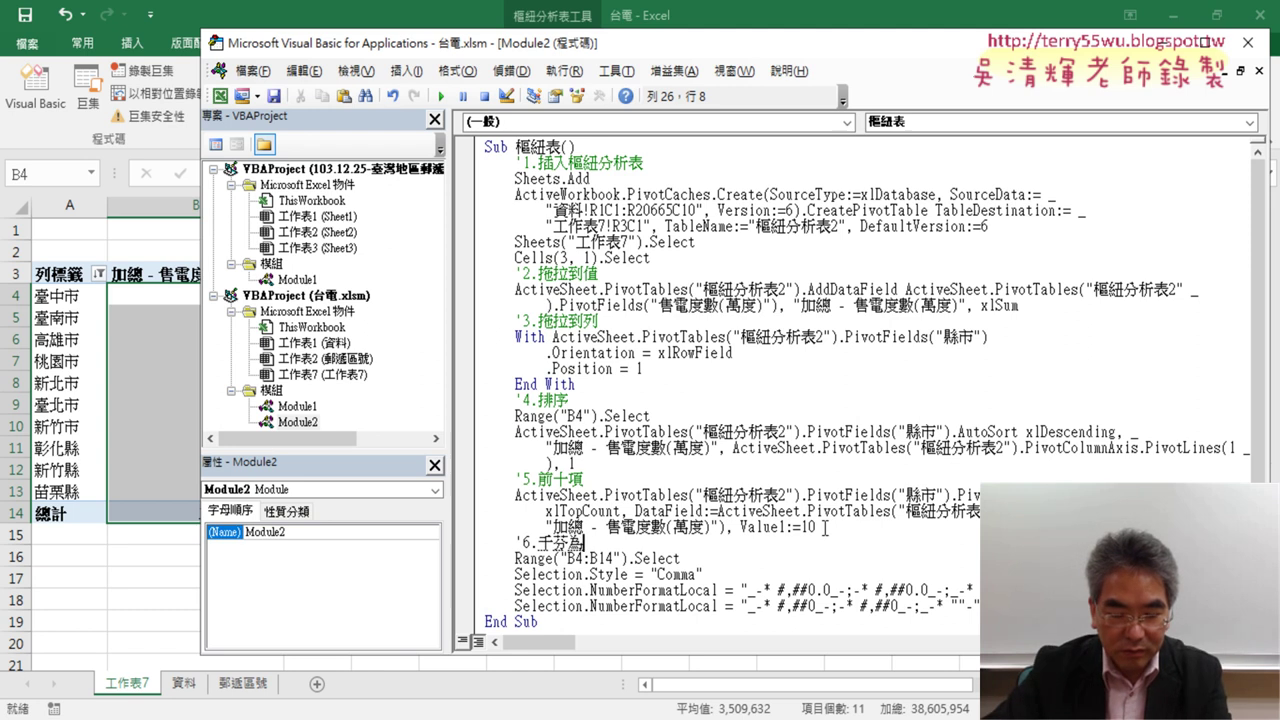
key("Down")
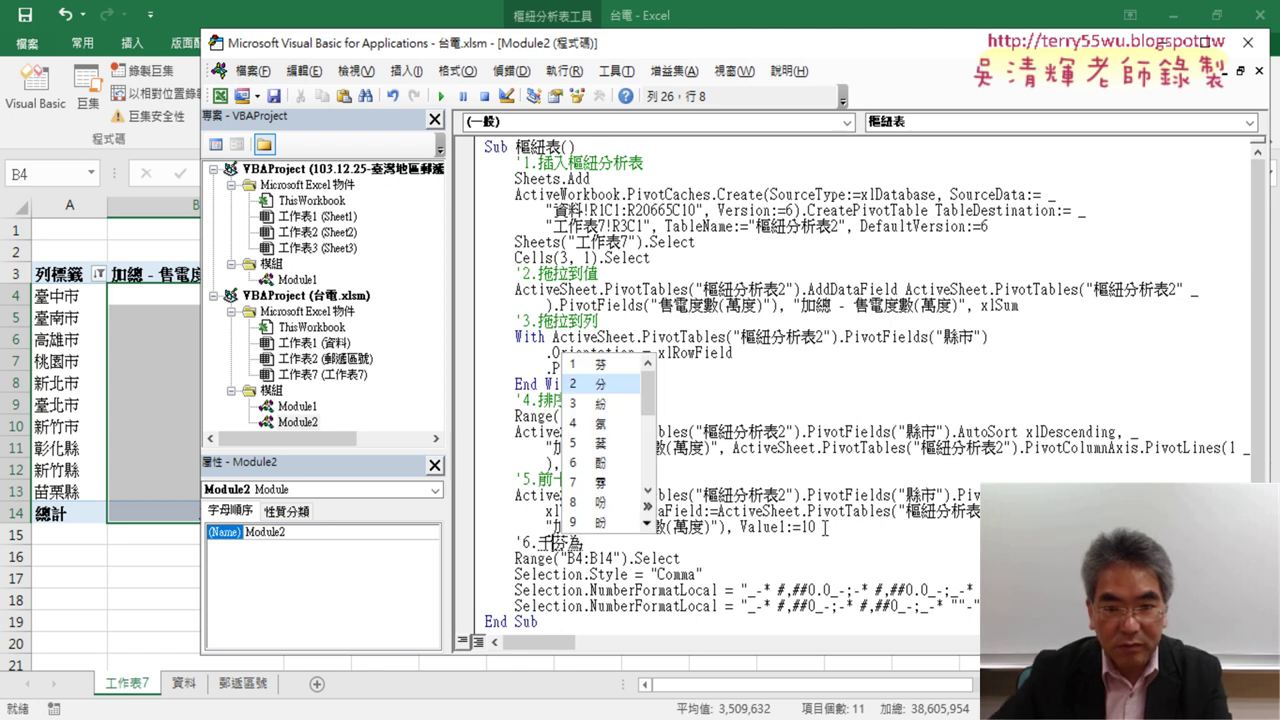
key("Return")
key("Down")
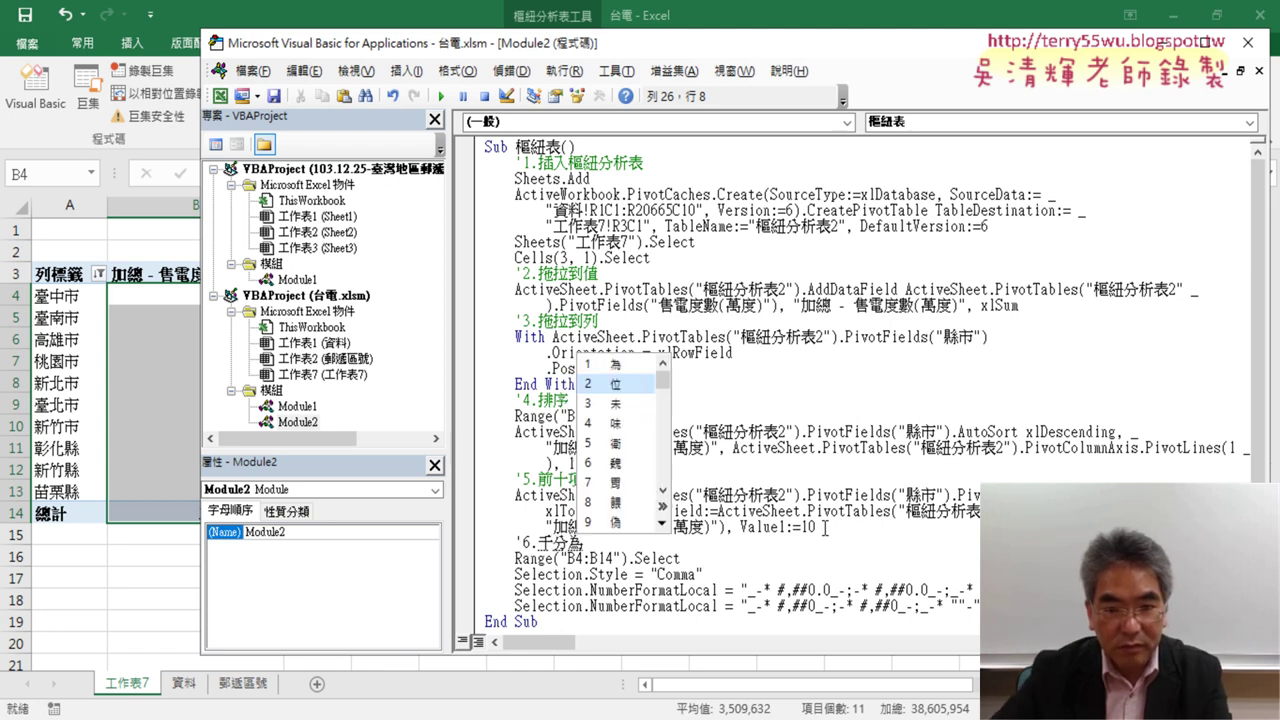
key("Return")
type("與去")
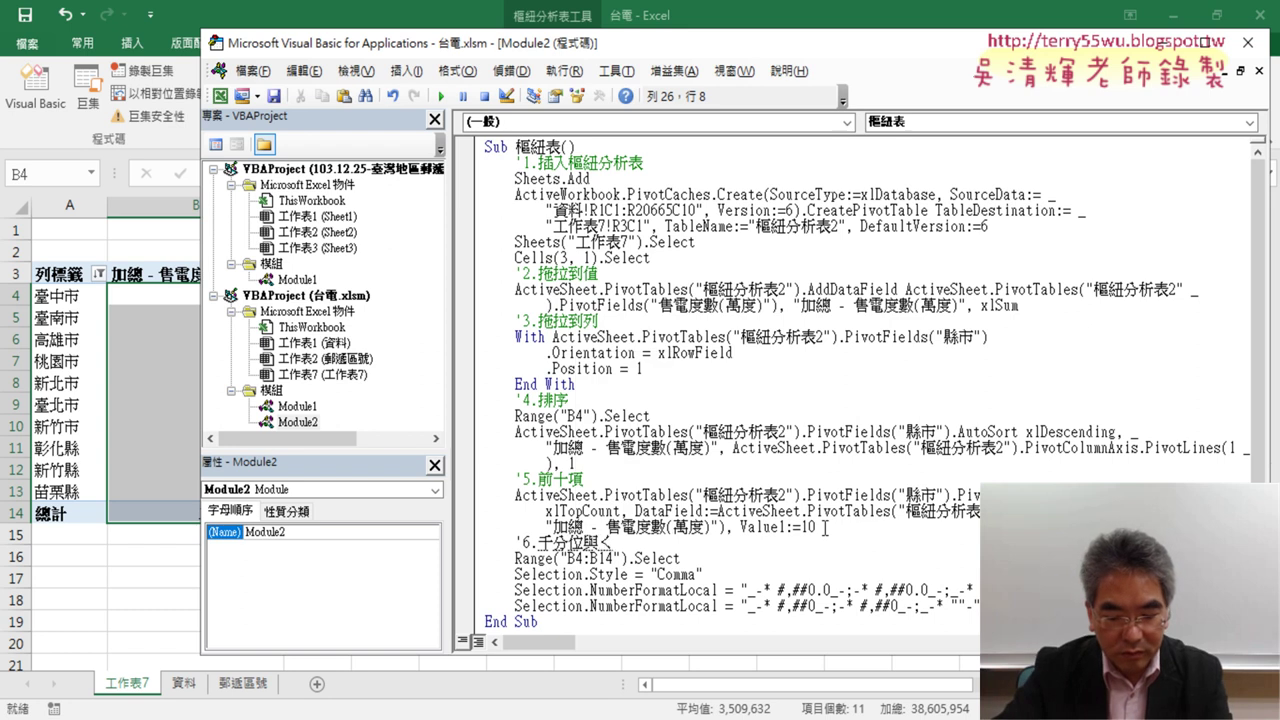
type("除小")
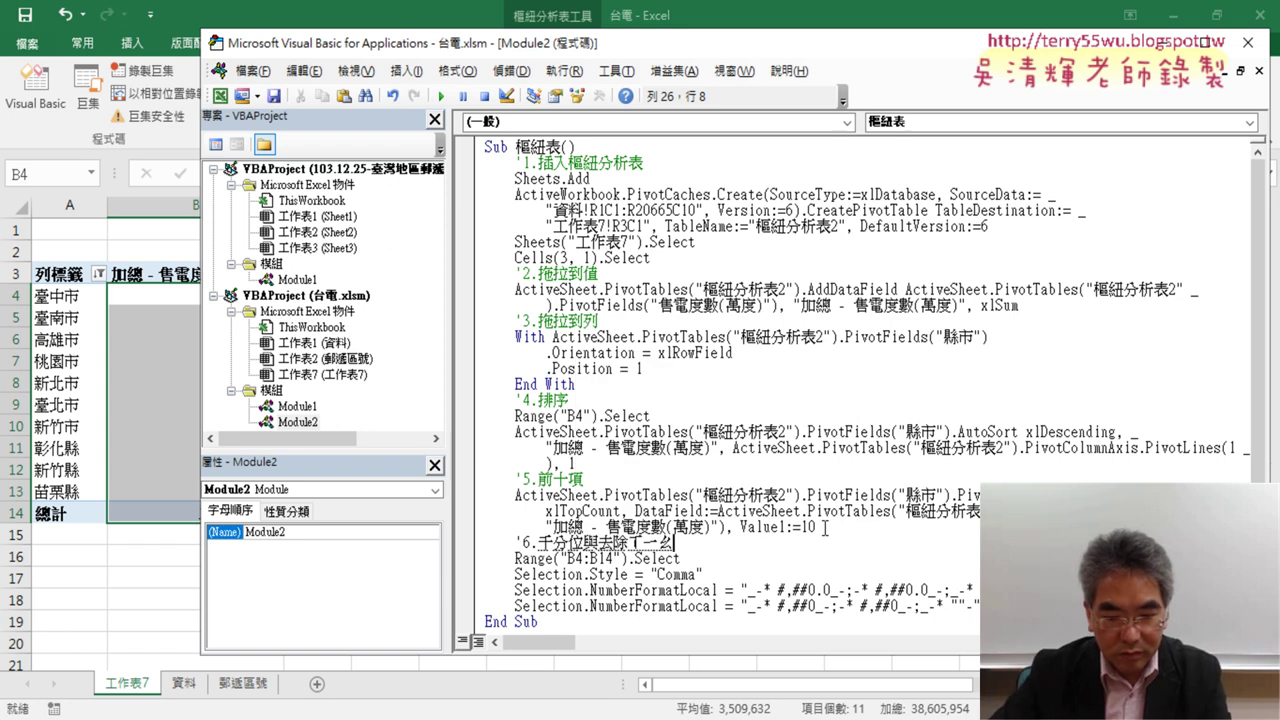
type("數點")
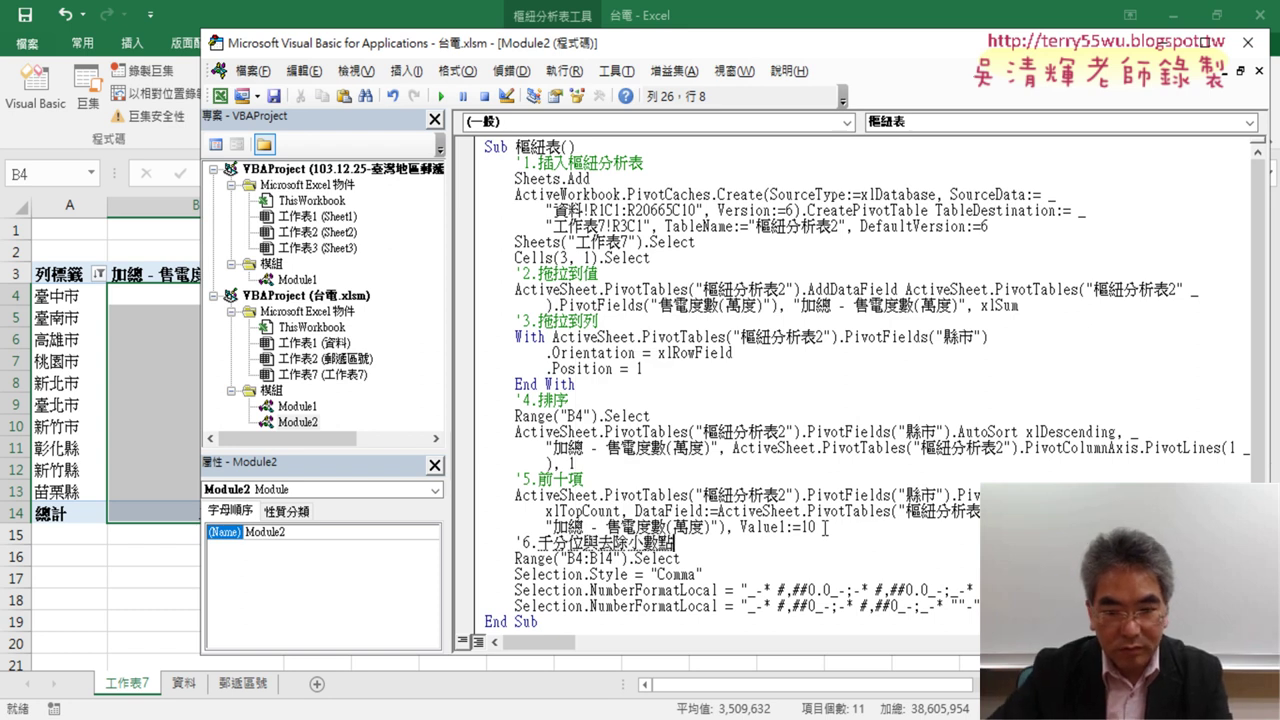
key("Return")
left_click(892, 422)
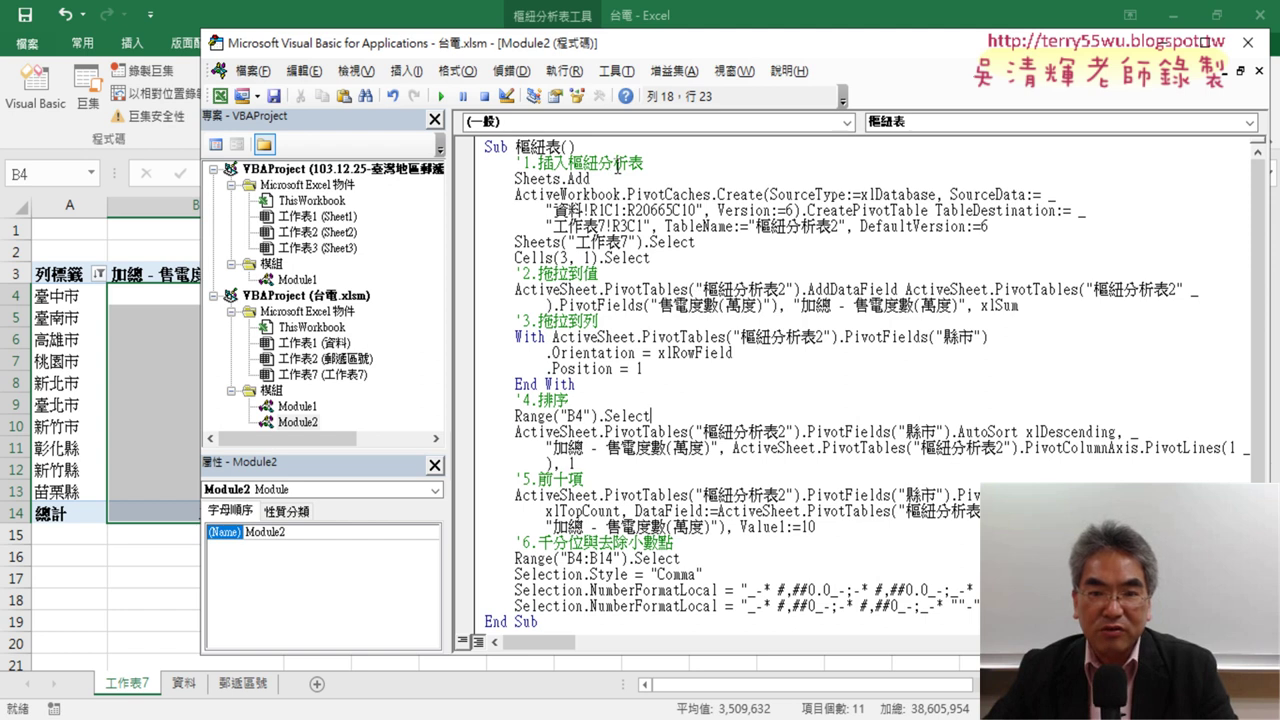
left_click(617, 164)
- Highlight the step 6 comment, then stop the screen broadcast to the class
left_click_drag(688, 543, 480, 543)
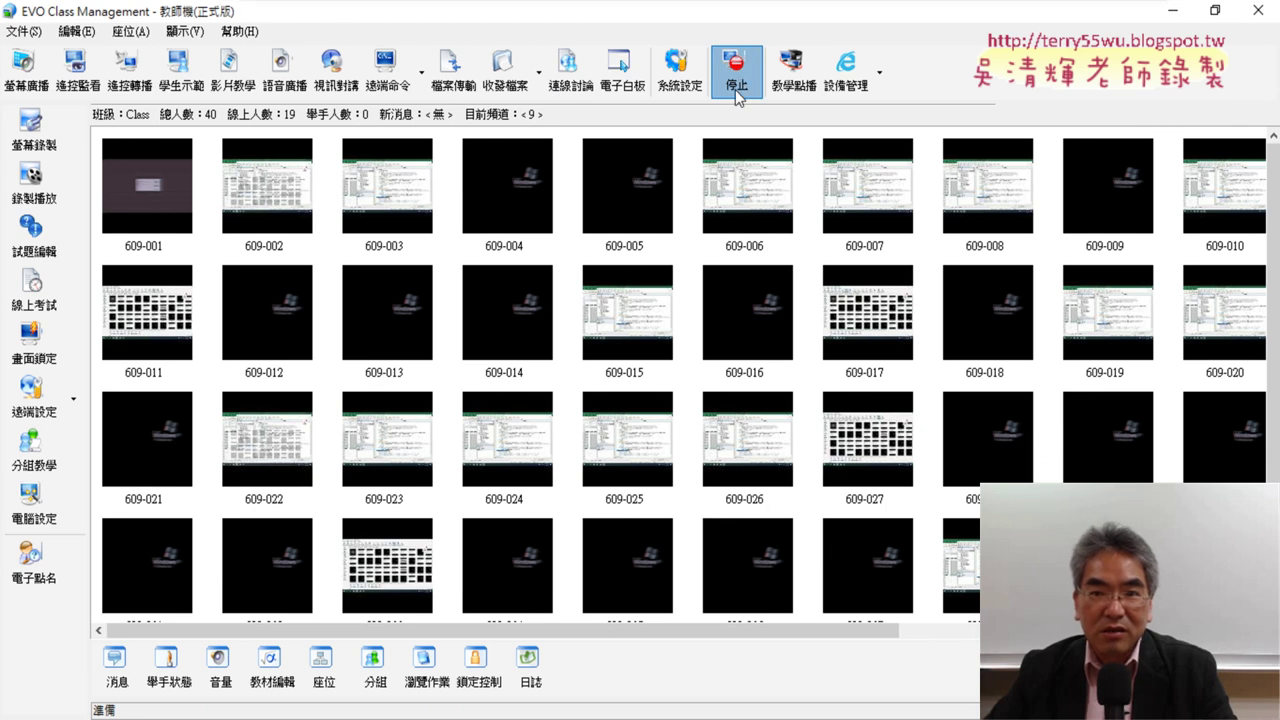
left_click(737, 65)
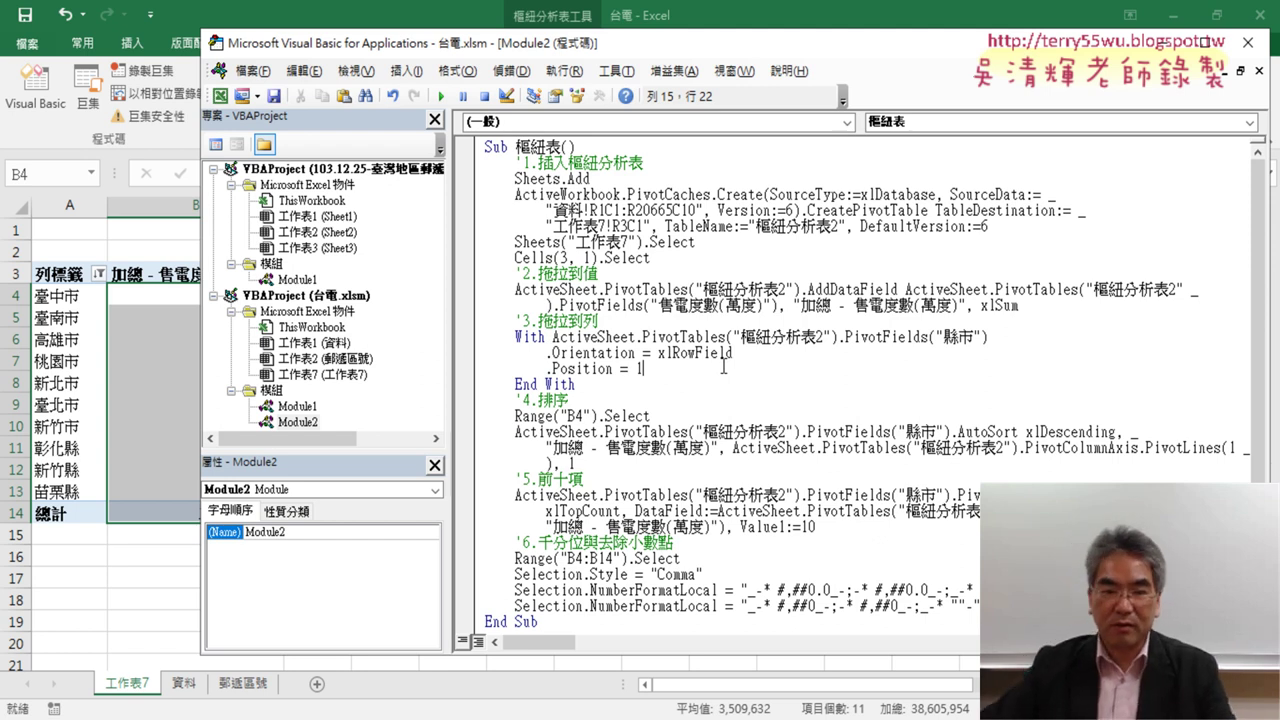
- Scroll past the step 4 comment, then return to sheet 工作表7's top-10 pivot table and select D15
key("Down")
key("Down")
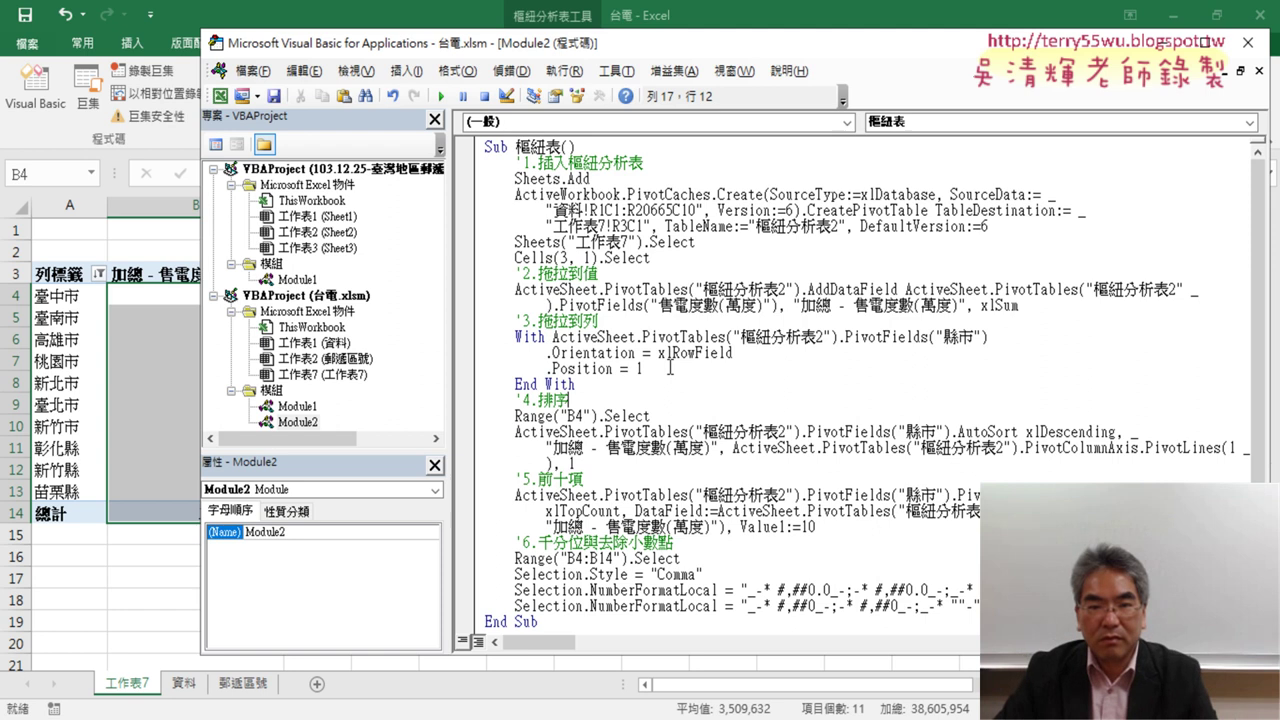
scroll(669, 368, "down", 1)
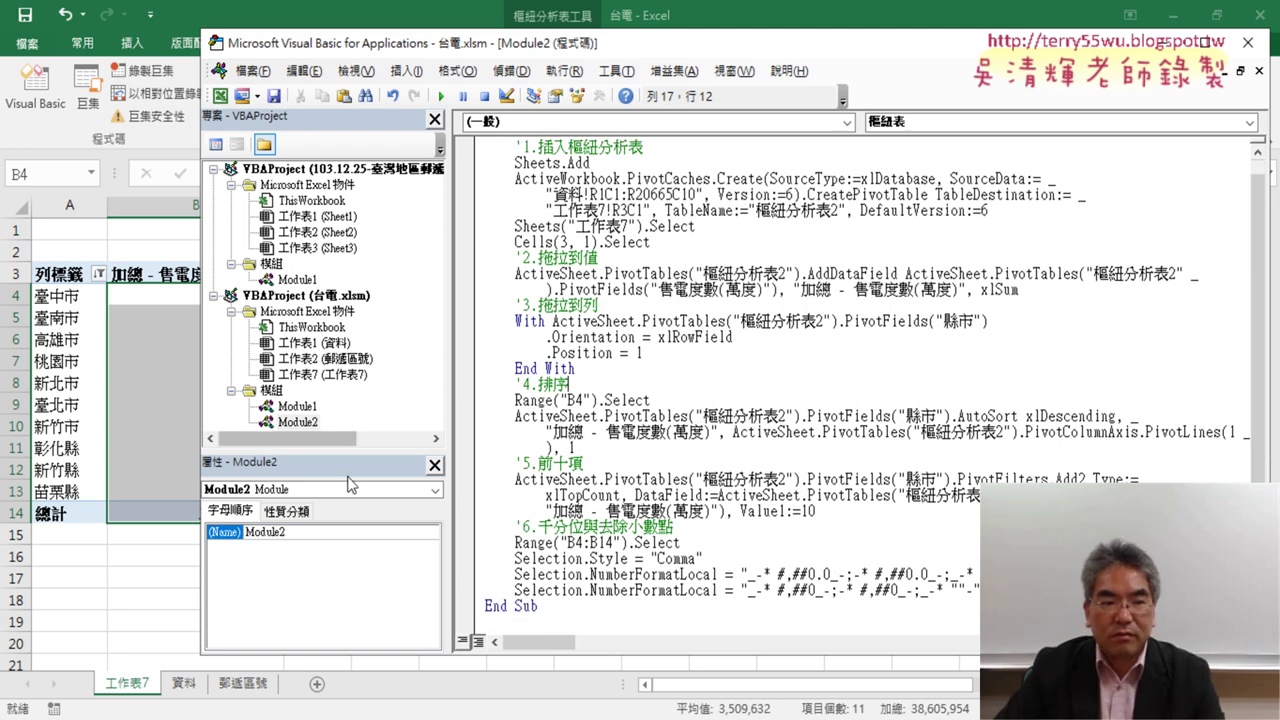
left_click(160, 578)
left_click(353, 541)
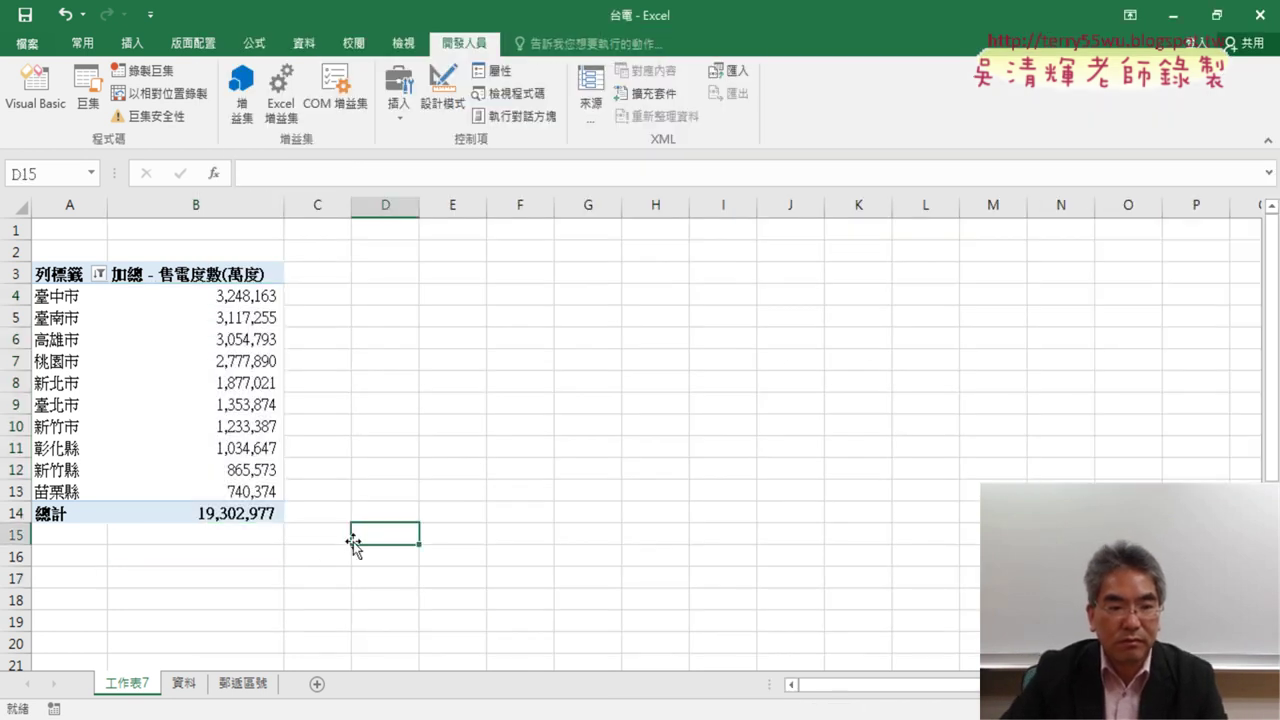